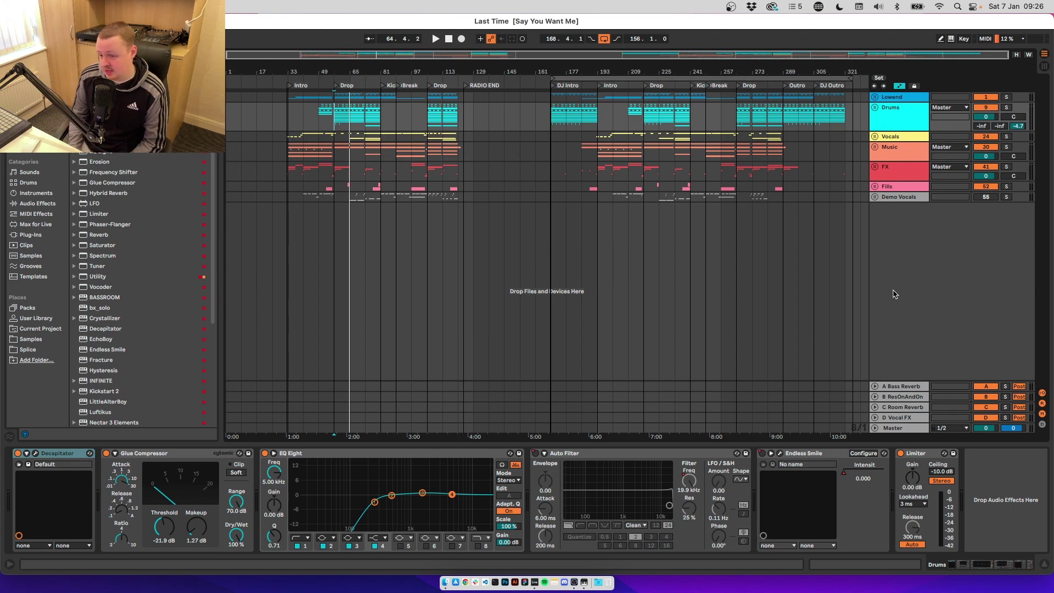
Select the Demo Vocals group track
left_click(831, 198)
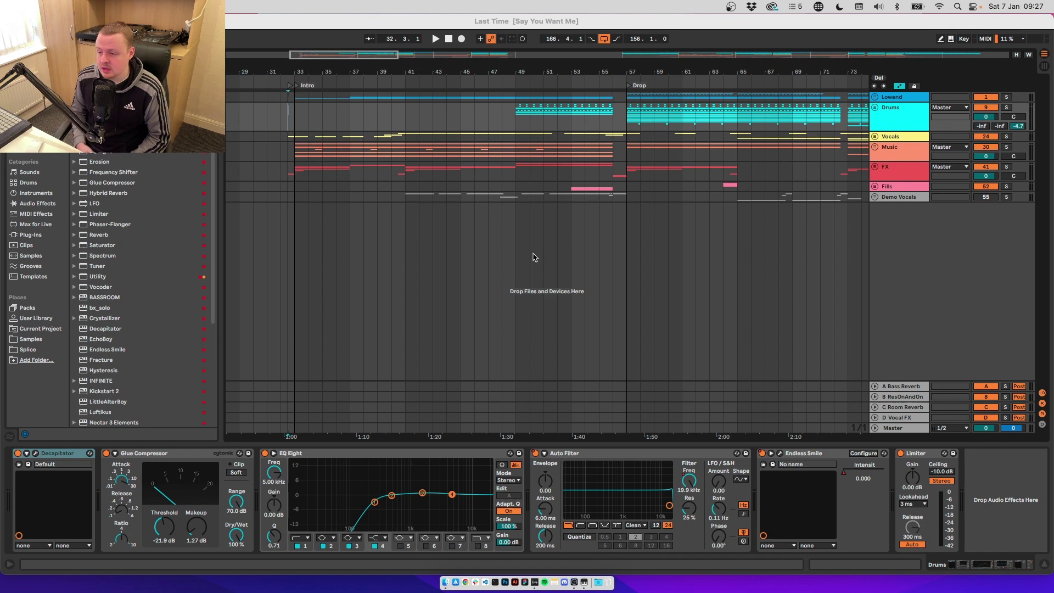
Unfold the Demo Vocals group and play the arrangement from bar 41
left_click(874, 197)
left_click(405, 217)
key("space")
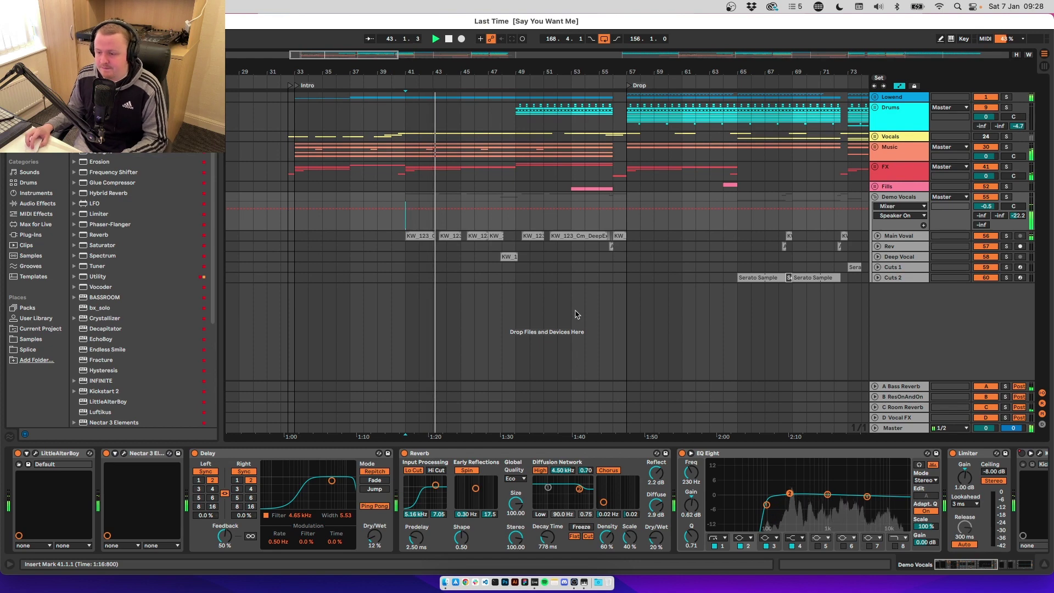
scroll(576, 313, "down", 3)
scroll(575, 309, "right", 2)
scroll(575, 308, "right", 5)
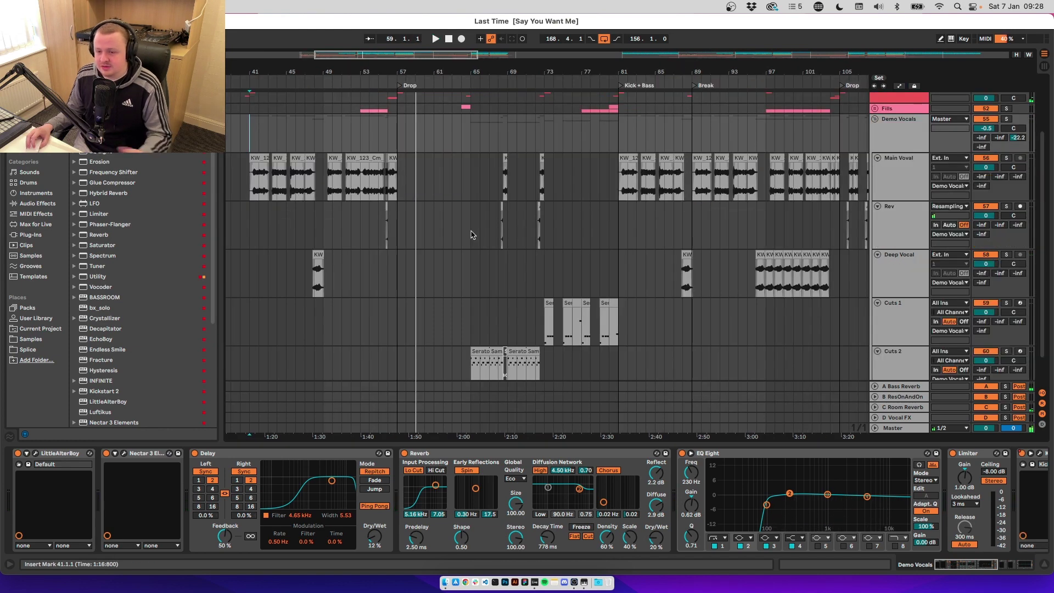
scroll(476, 226, "left", 5)
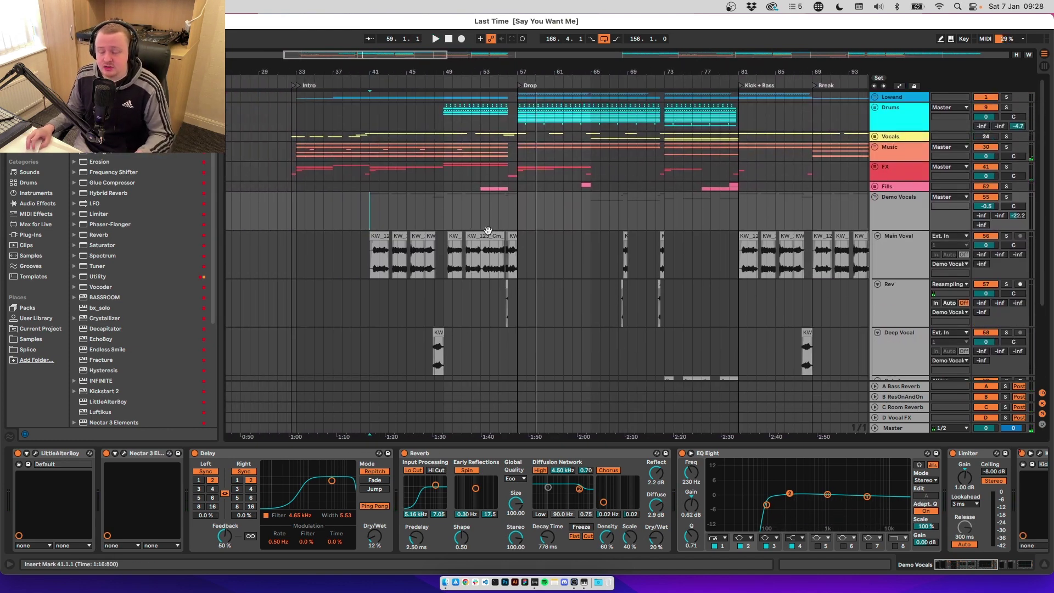
Audition the vocals while viewing the Main Voval and Rev tracks' effects
left_click(577, 264)
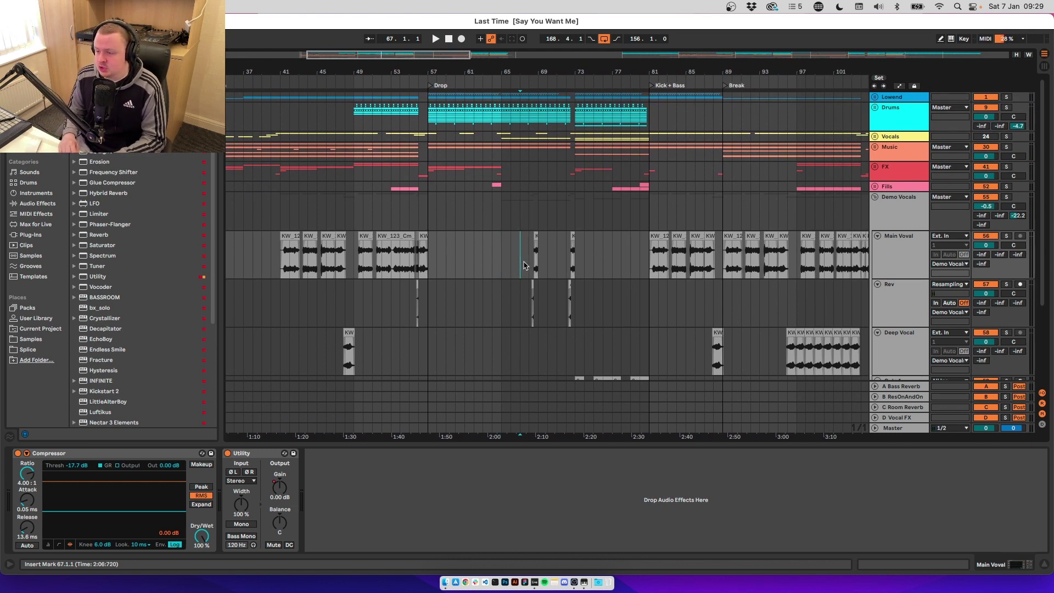
key("space")
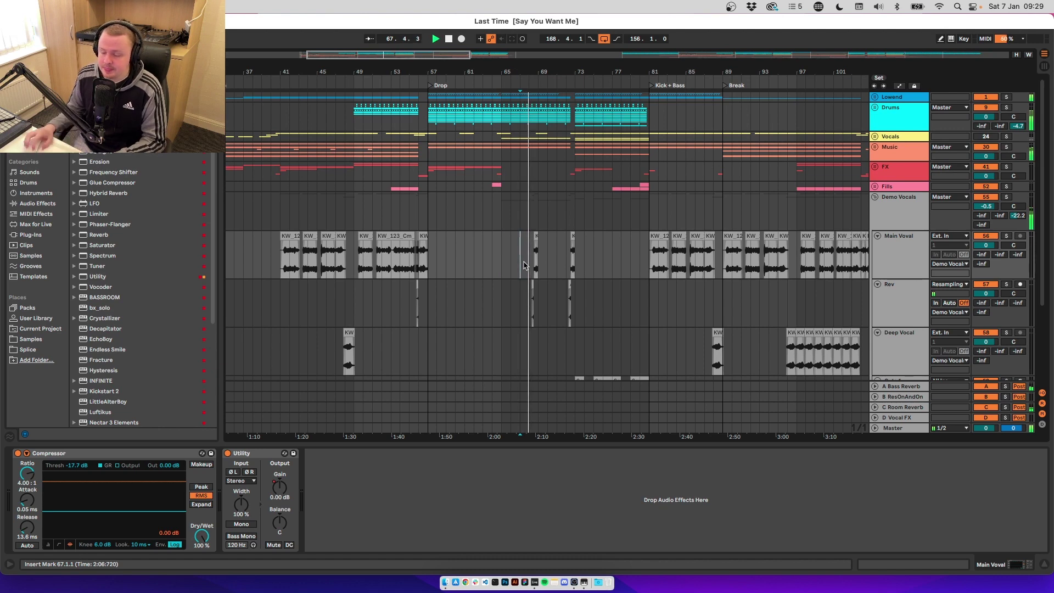
scroll(523, 266, "down", 5)
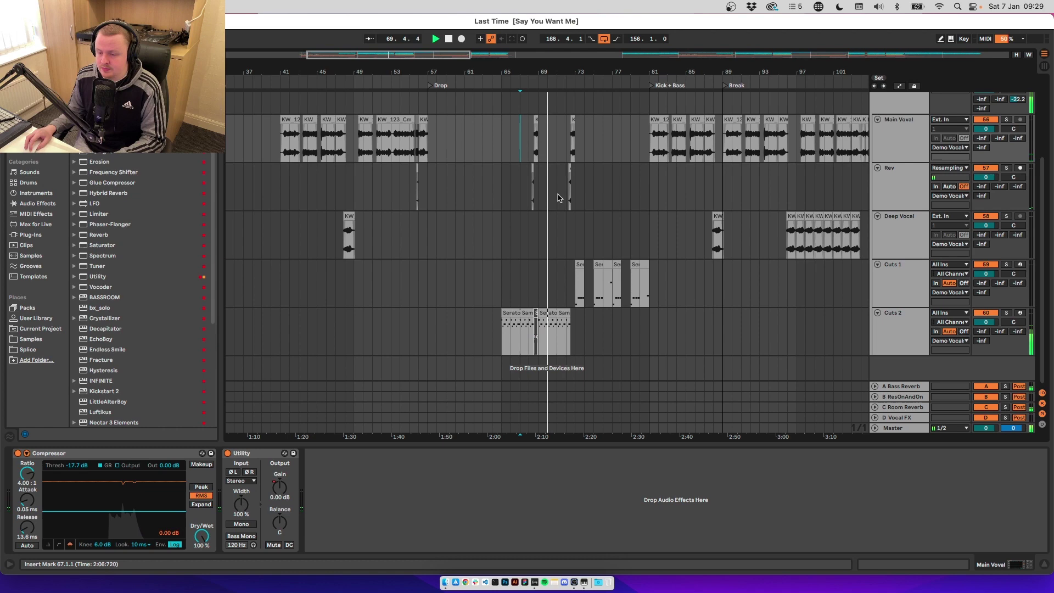
left_click(558, 197)
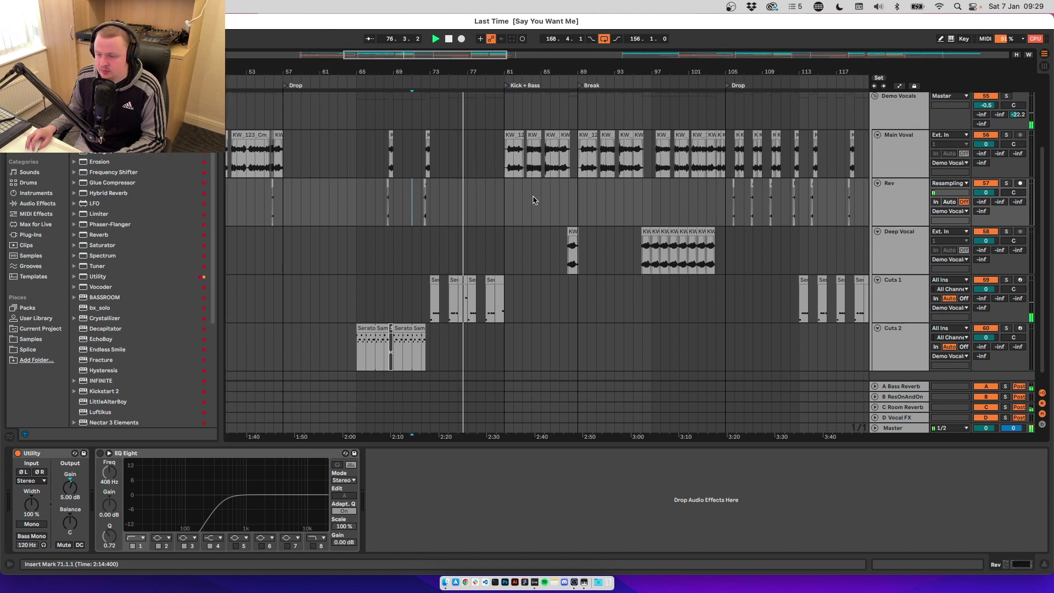
scroll(536, 198, "up", 1)
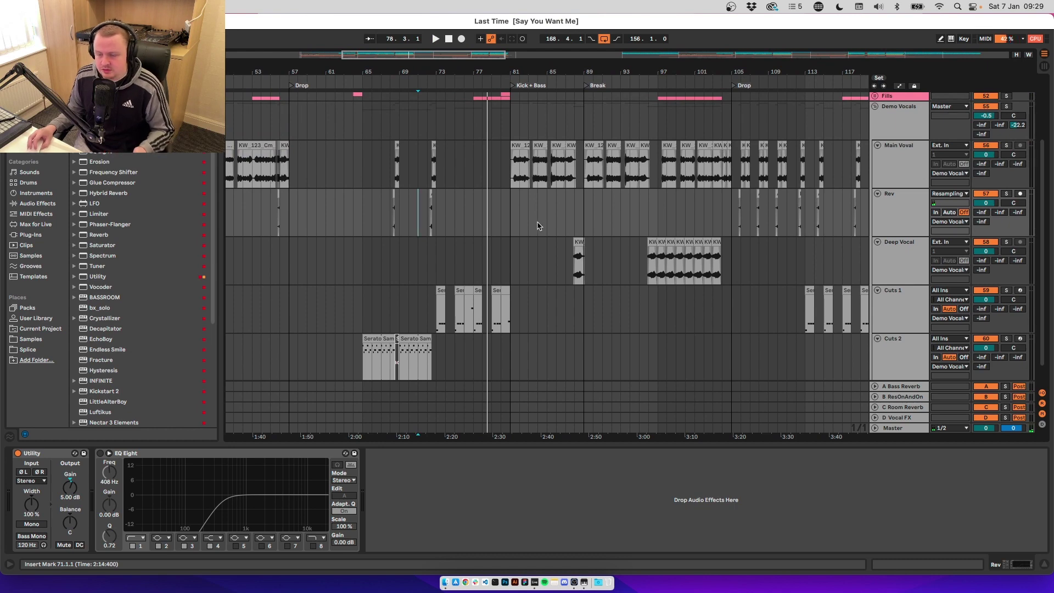
Fold Rev, Main Voval, Deep Vocal, Cuts 1 and Cuts 2 into thin rows and show the group's chain
left_click(877, 193)
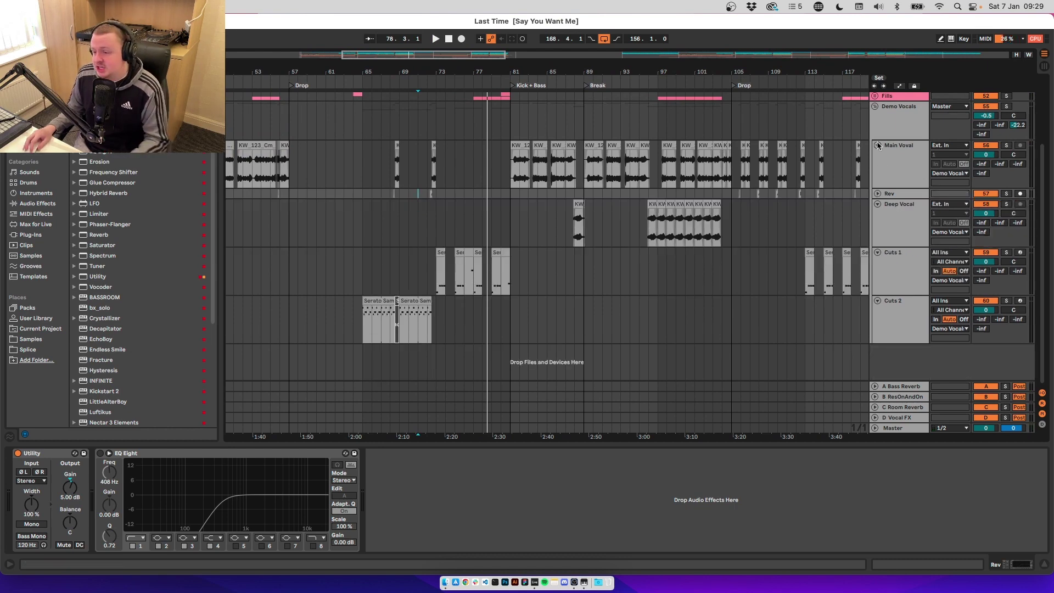
left_click(878, 145)
left_click(878, 166)
left_click(877, 176)
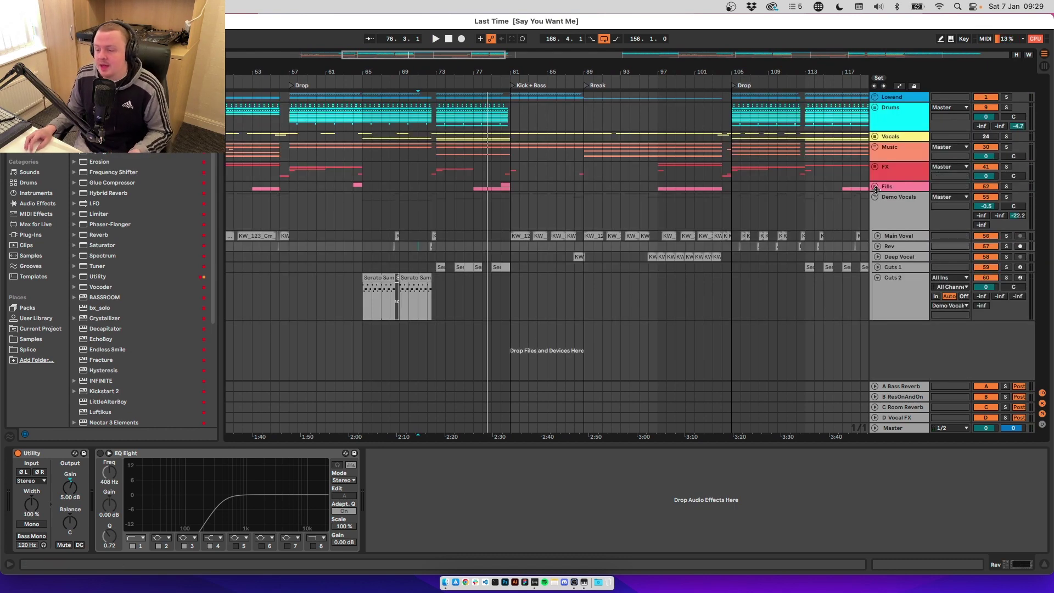
left_click(877, 278)
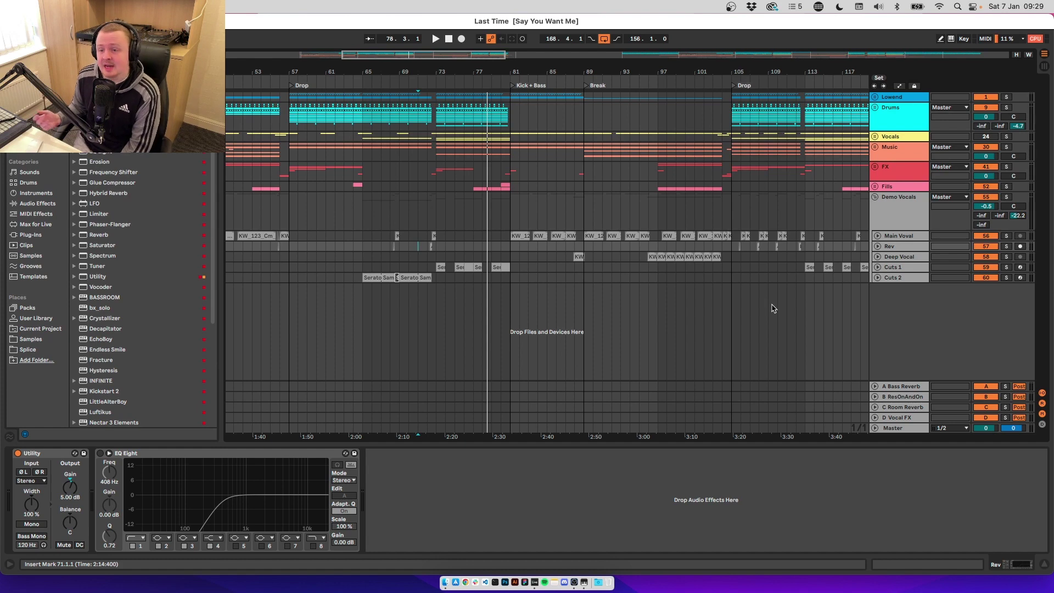
left_click(876, 197)
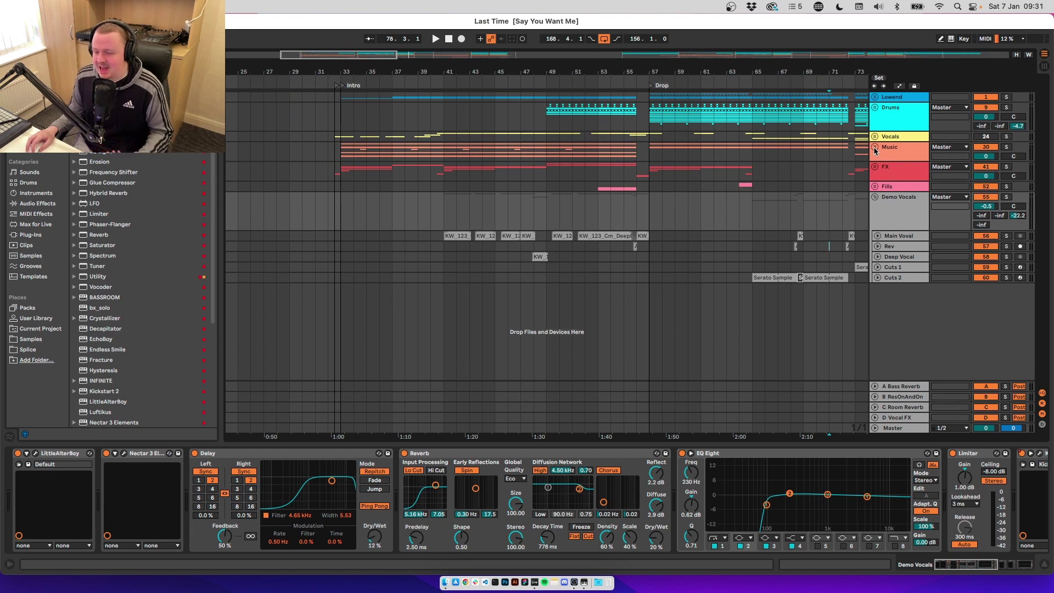
Expand the Music and Piano groups, show Piano's effects, and set the start at bar 57
left_click(875, 147)
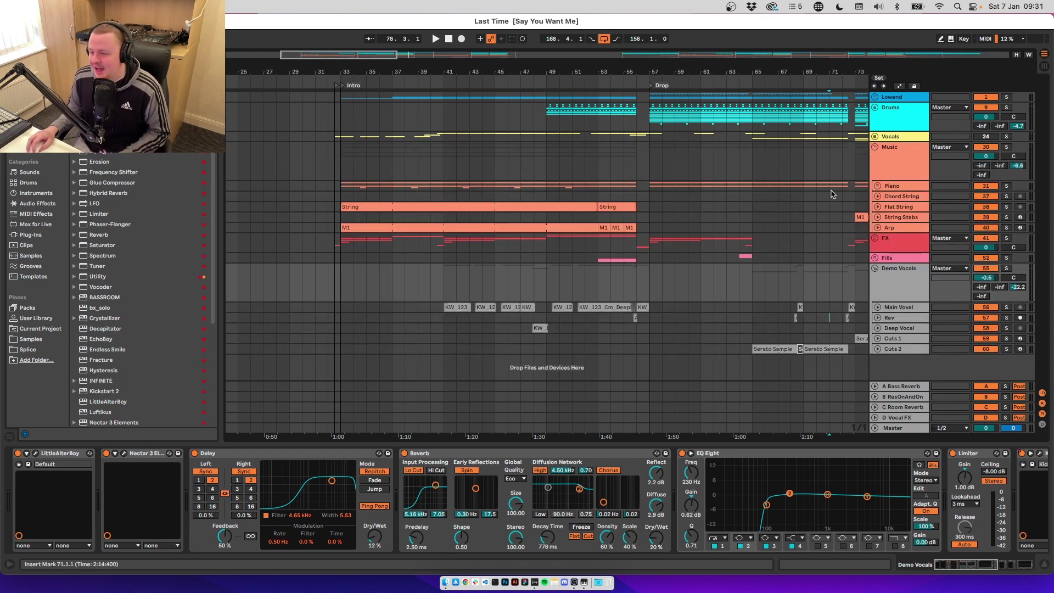
left_click(878, 187)
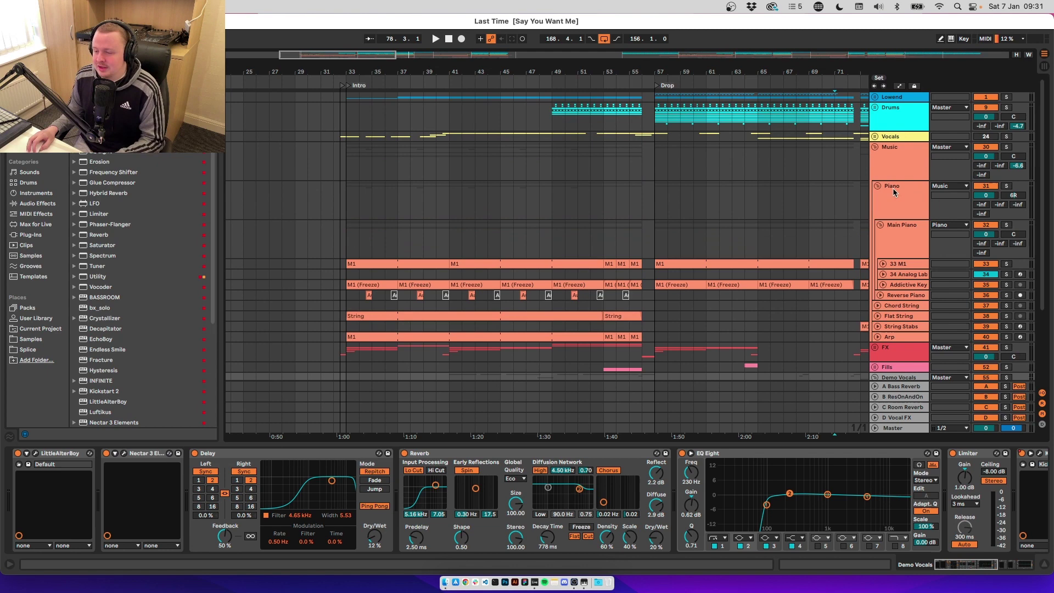
left_click(895, 192)
left_click(657, 205)
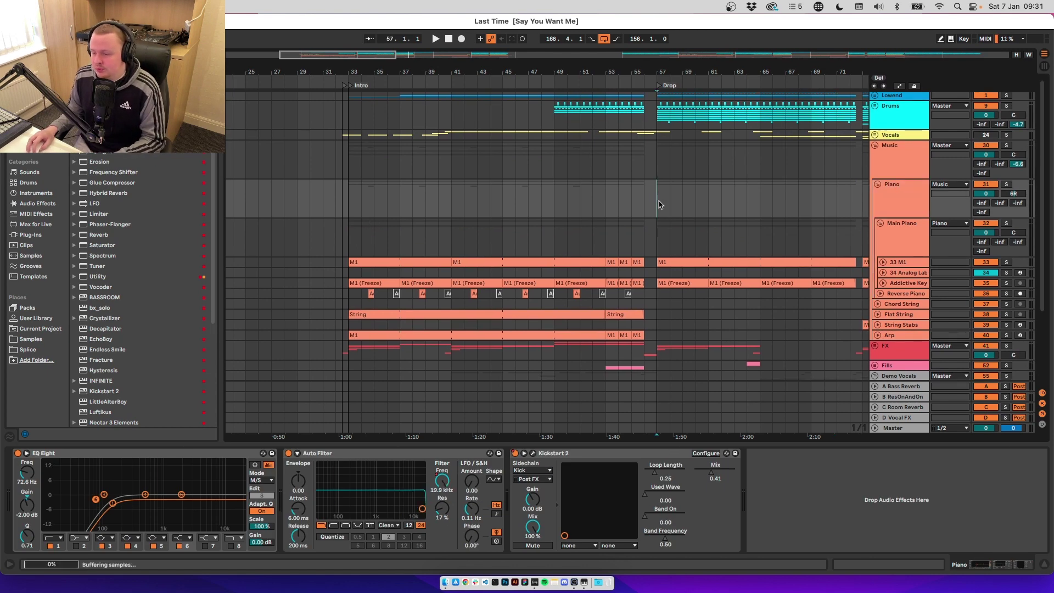
Expand the 33 M1 track and review all of the M1 clip's notes
left_click(883, 261)
scroll(615, 240, "right", 5)
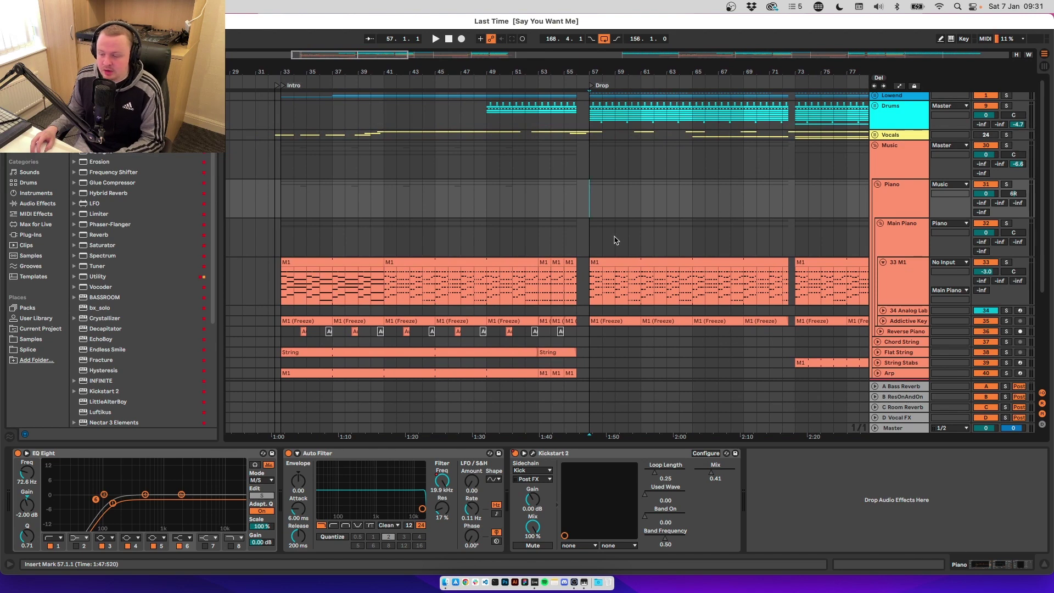
scroll(615, 240, "right", 1)
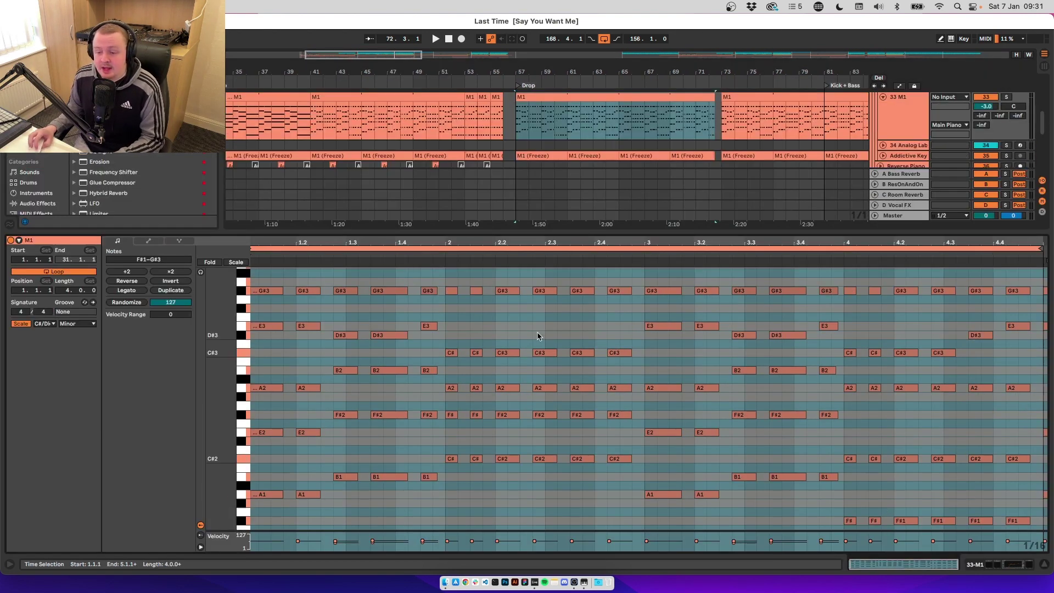
key("super+a")
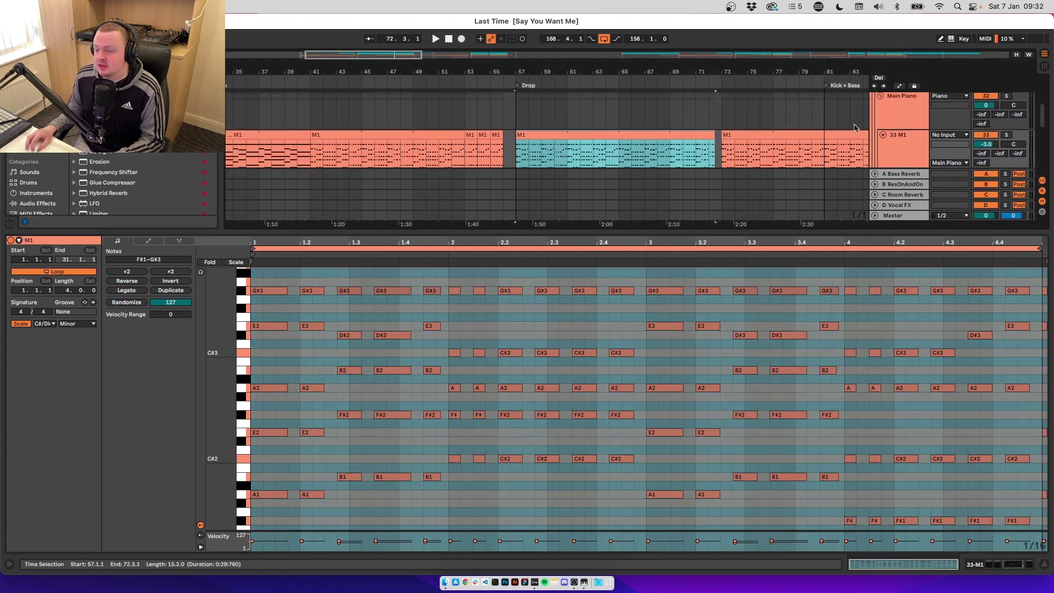
scroll(657, 135, "down", 2)
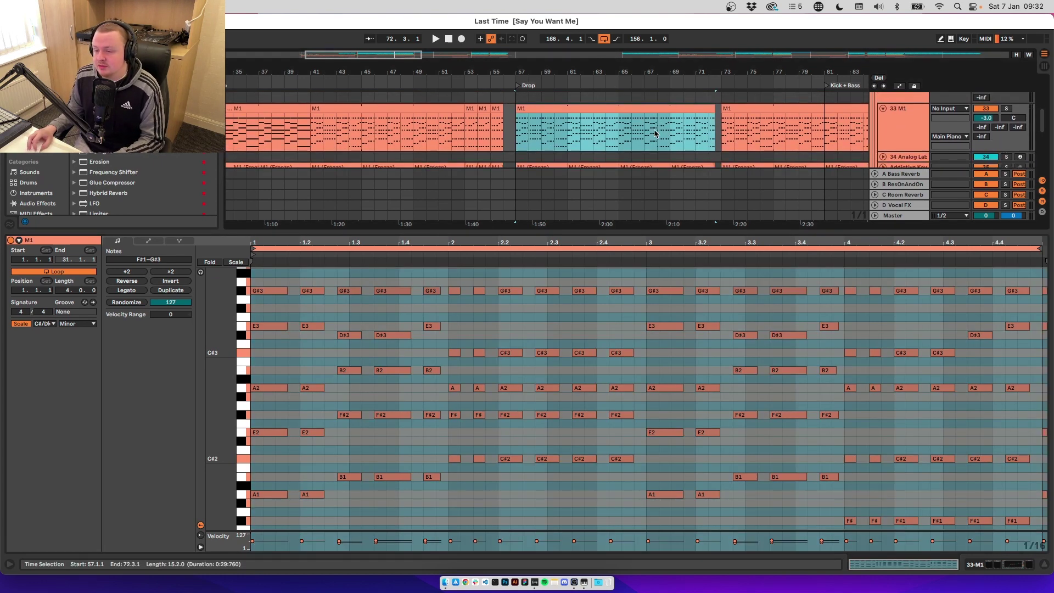
scroll(656, 135, "left", 3)
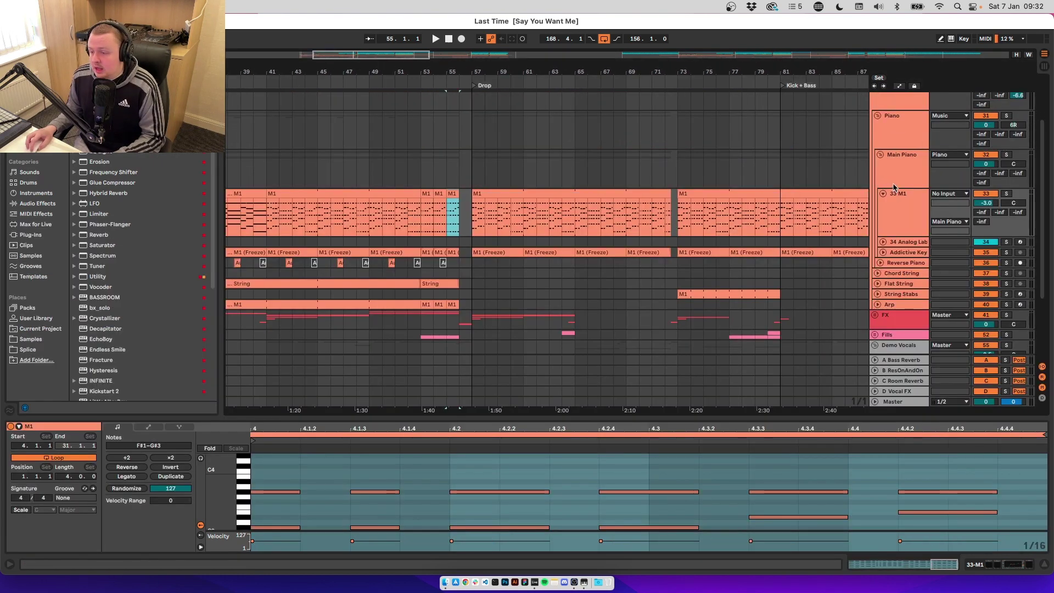
Expand the 34 Analog Lab and Addictive Keys tracks and view Addictive Keys' effects
left_click(899, 201)
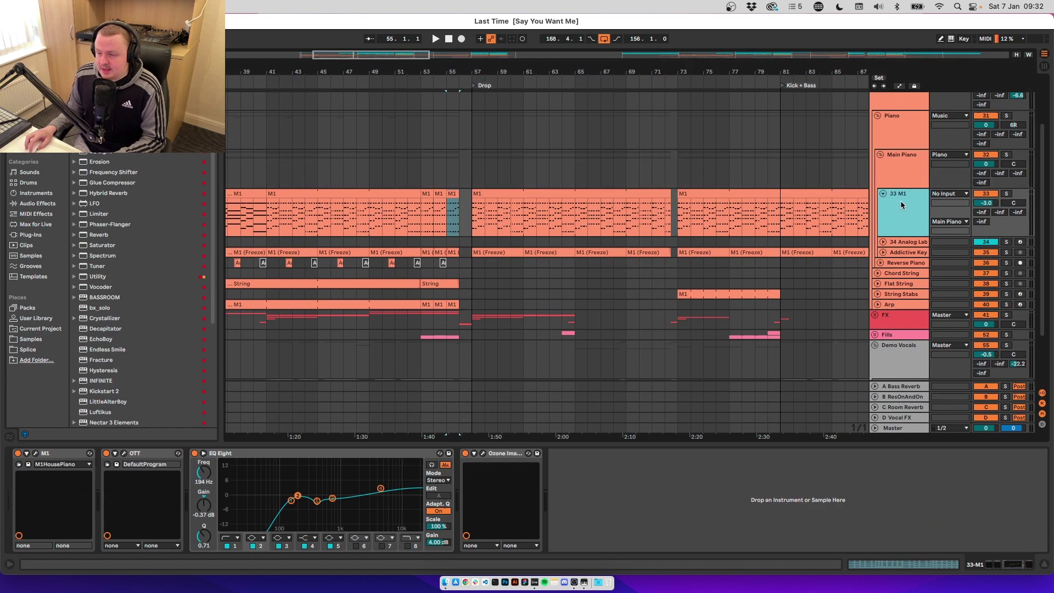
left_click(882, 242)
left_click(882, 290)
scroll(856, 296, "down", 3)
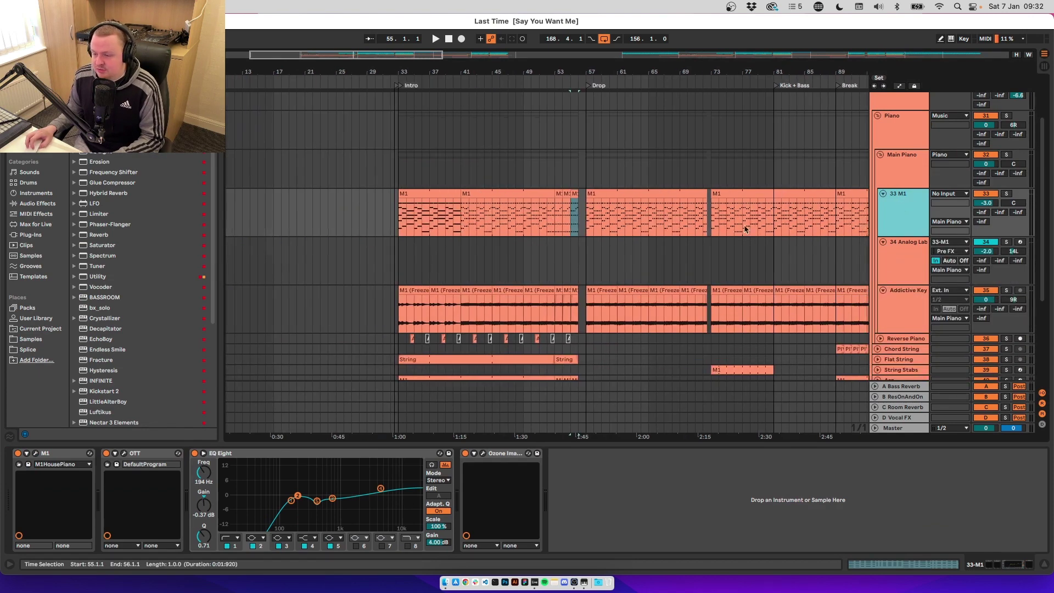
scroll(857, 302, "right", 4)
left_click(919, 320)
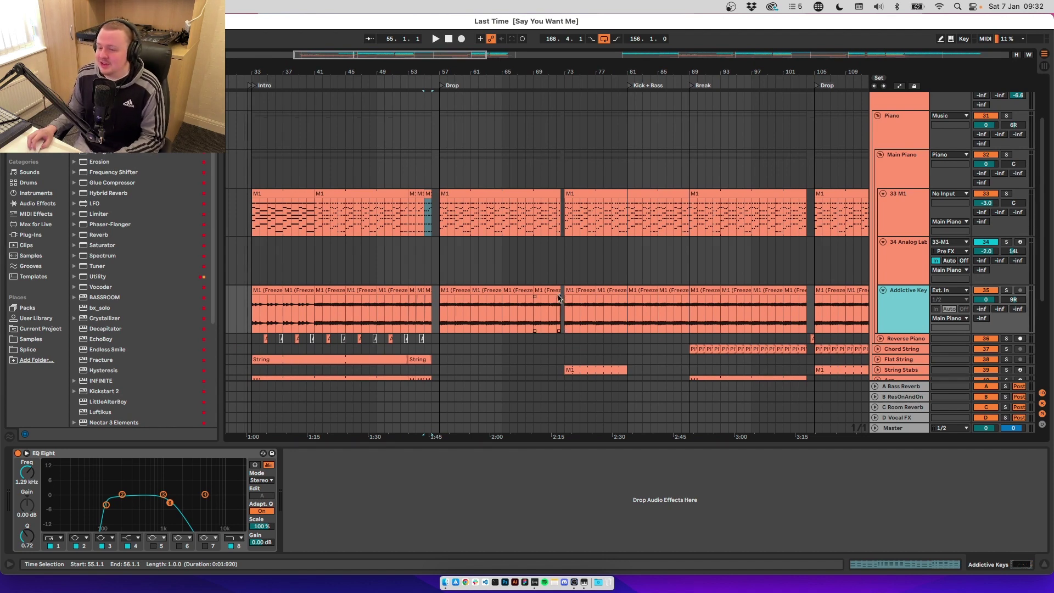
Play the M1 part from the Drop at bar 57 with the 33 M1 chain shown
scroll(346, 294, "up", 3)
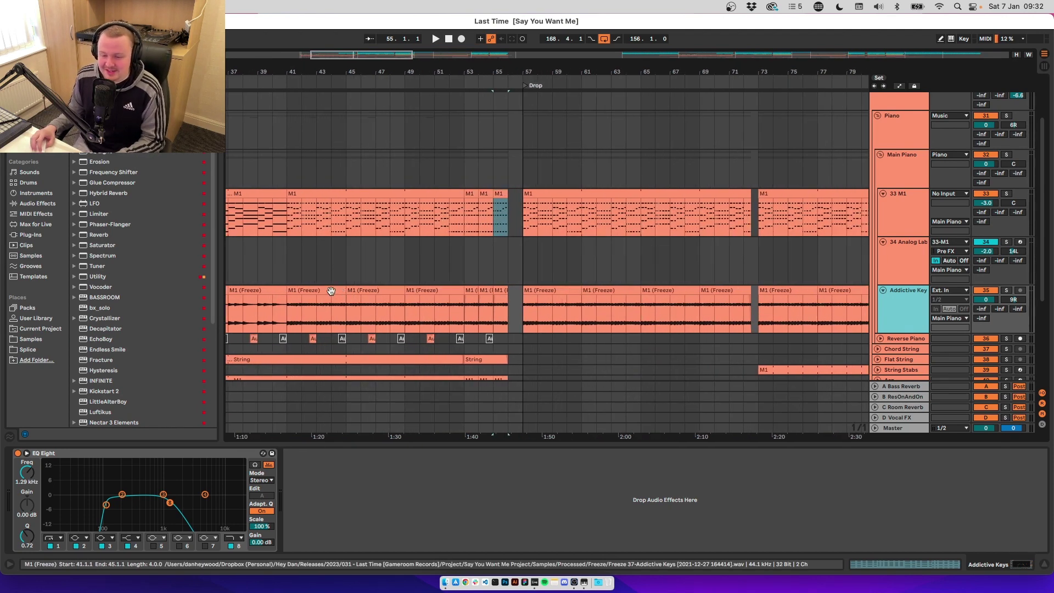
scroll(331, 291, "down", 3)
left_click(895, 214)
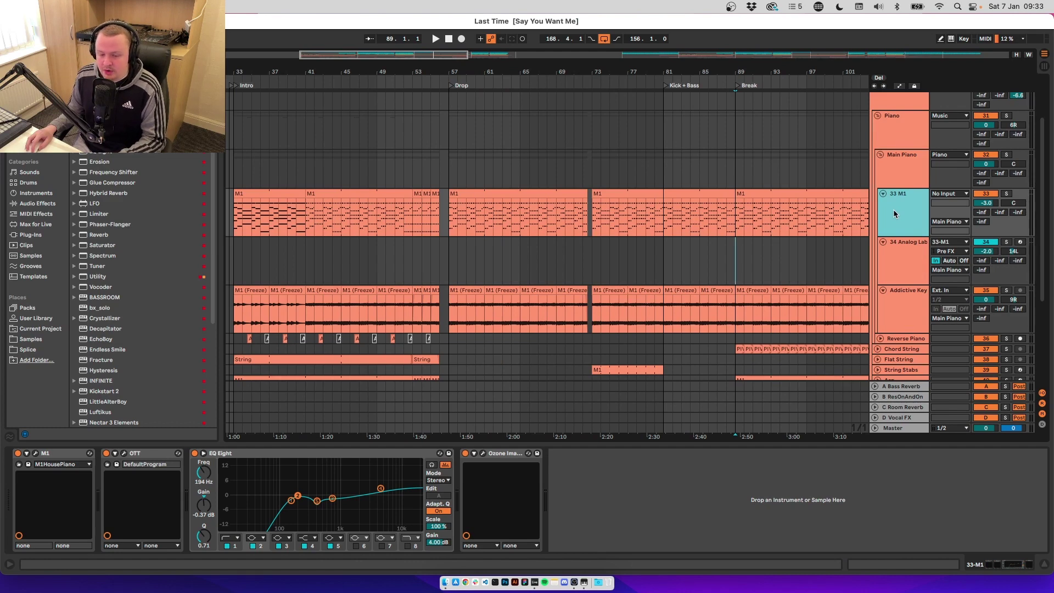
left_click(547, 191)
key("space")
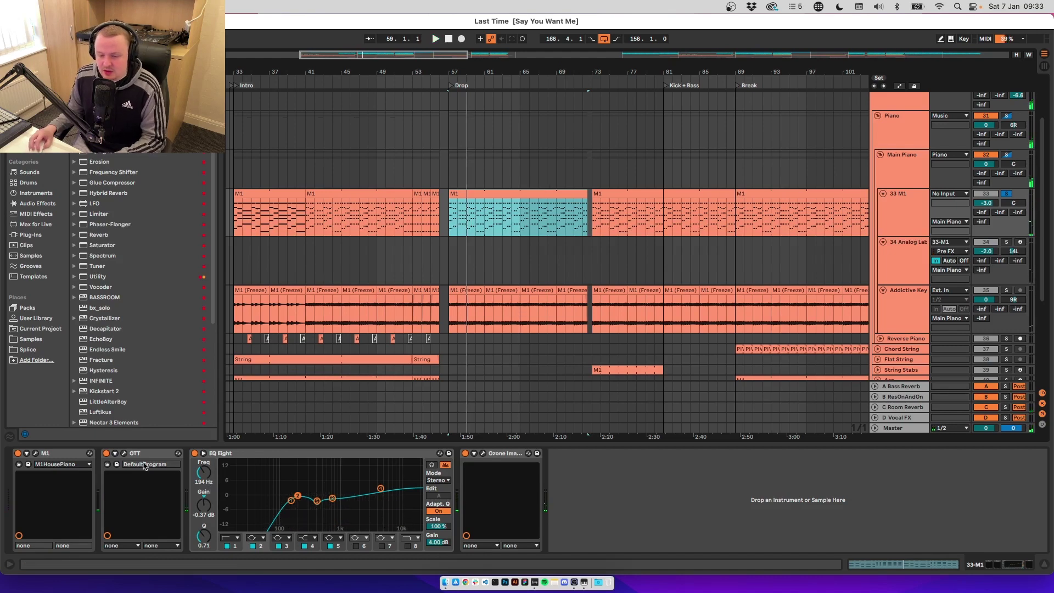
Compare the M1 with and without OTT compression by bypassing it during playback
left_click(124, 453)
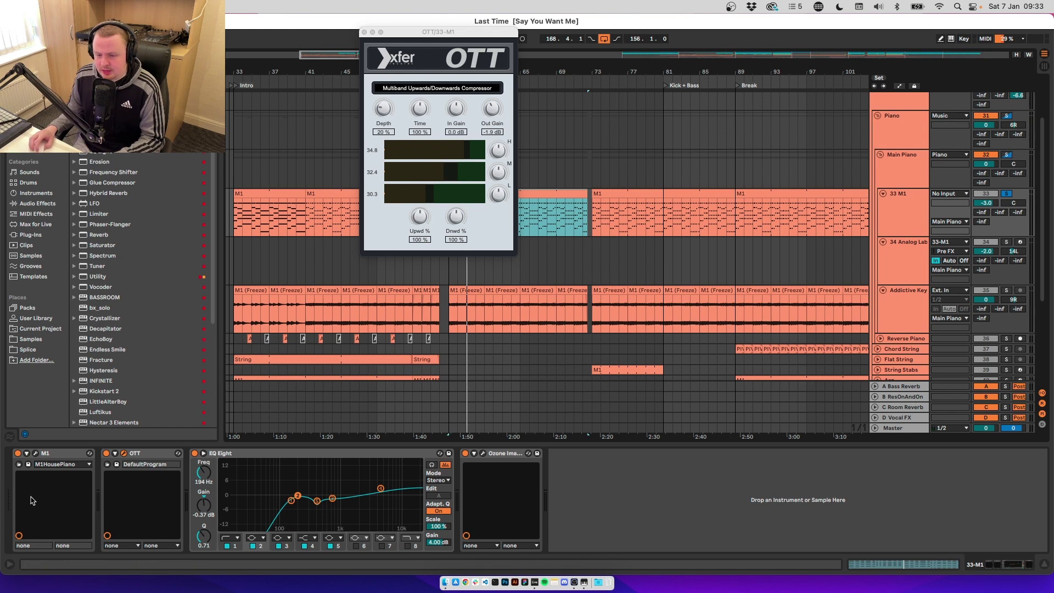
left_click(106, 454)
key("space")
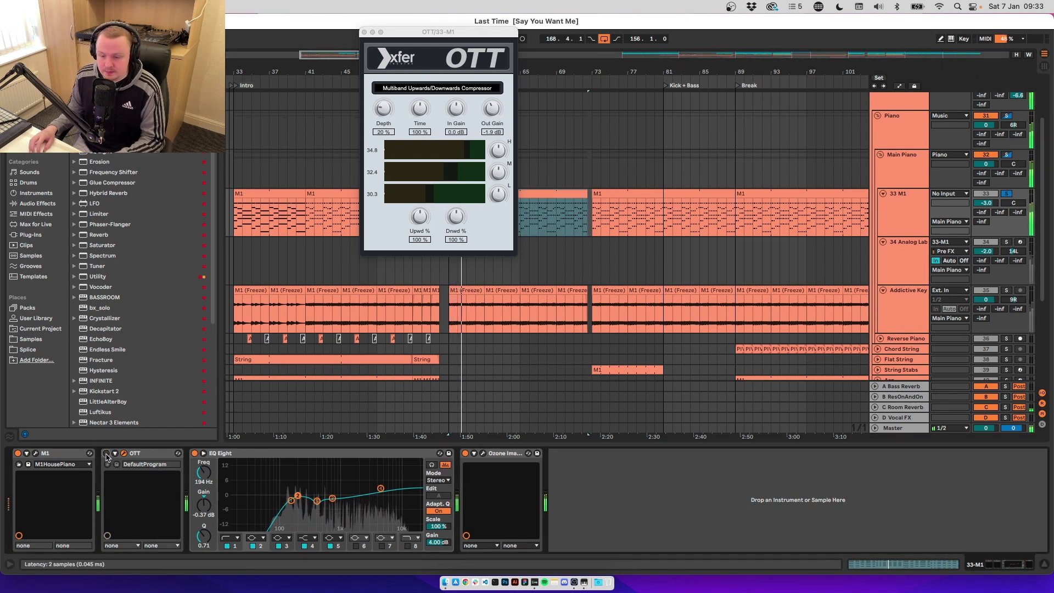
left_click(106, 453)
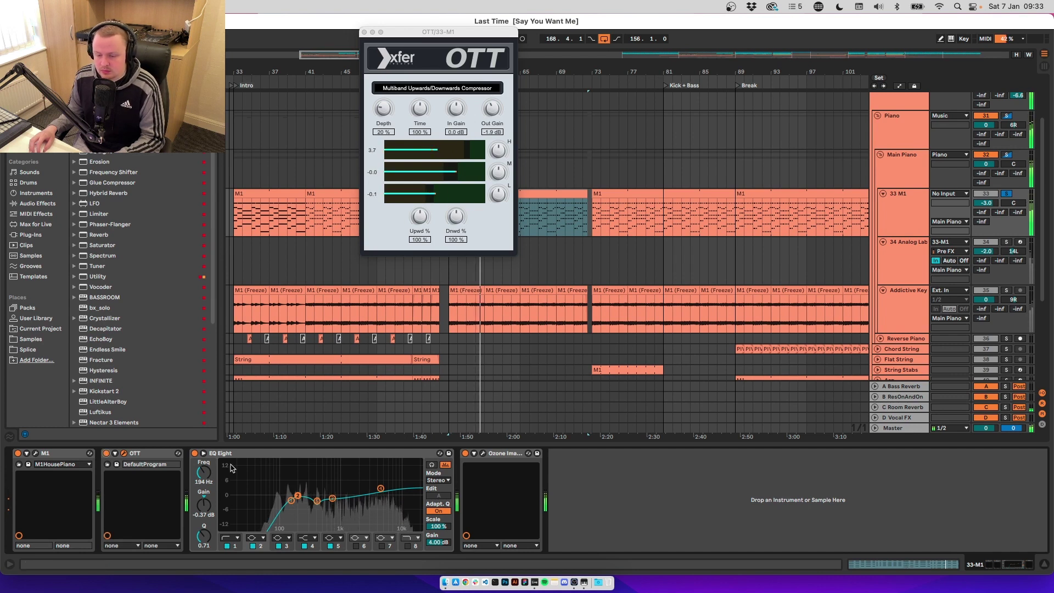
Stop playback and show the 34 Analog Lab track's devices
key("space")
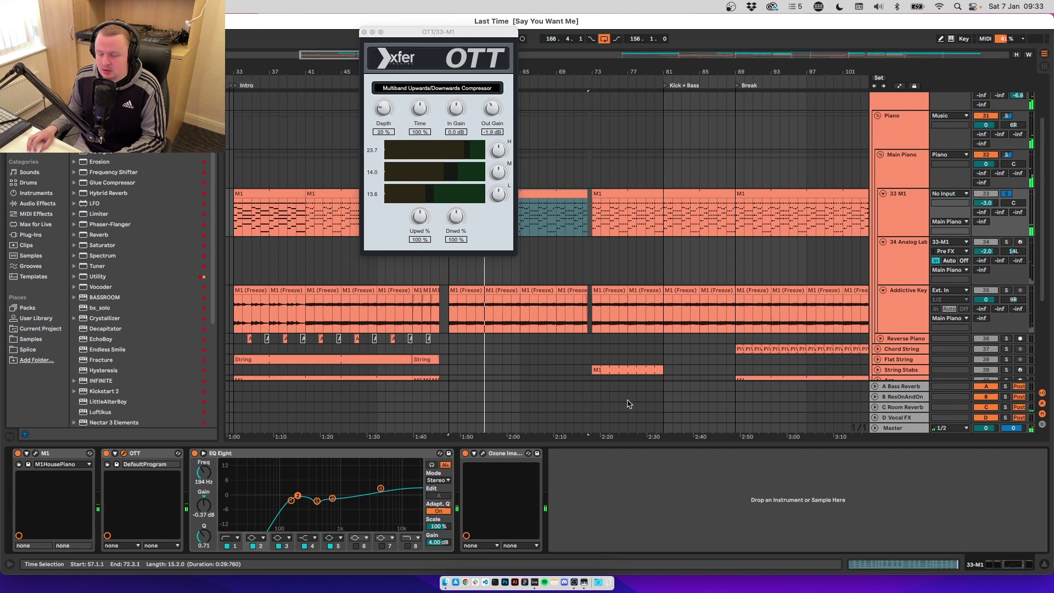
left_click(499, 319)
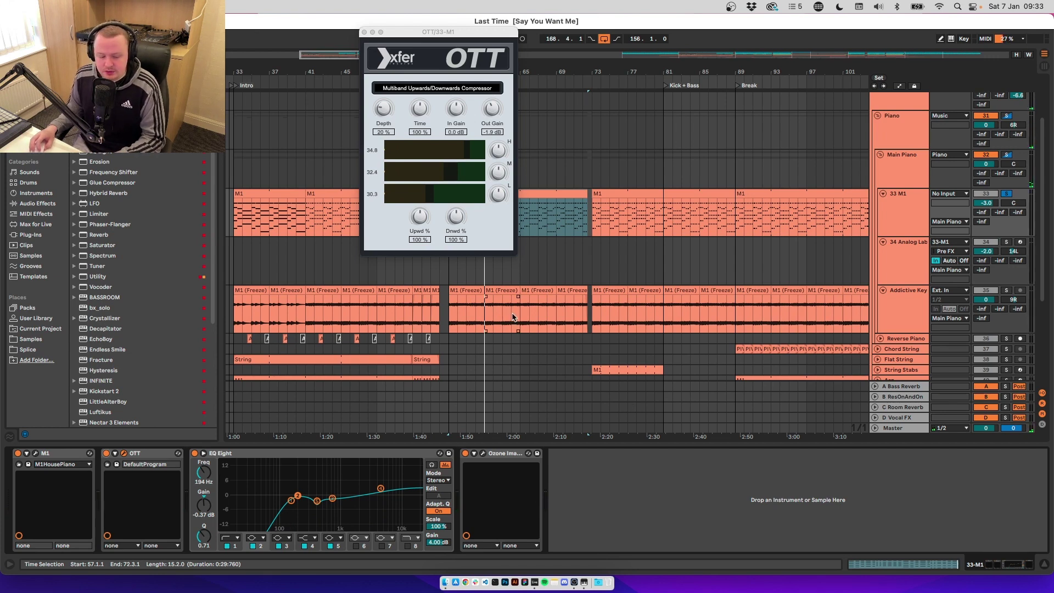
left_click(907, 274)
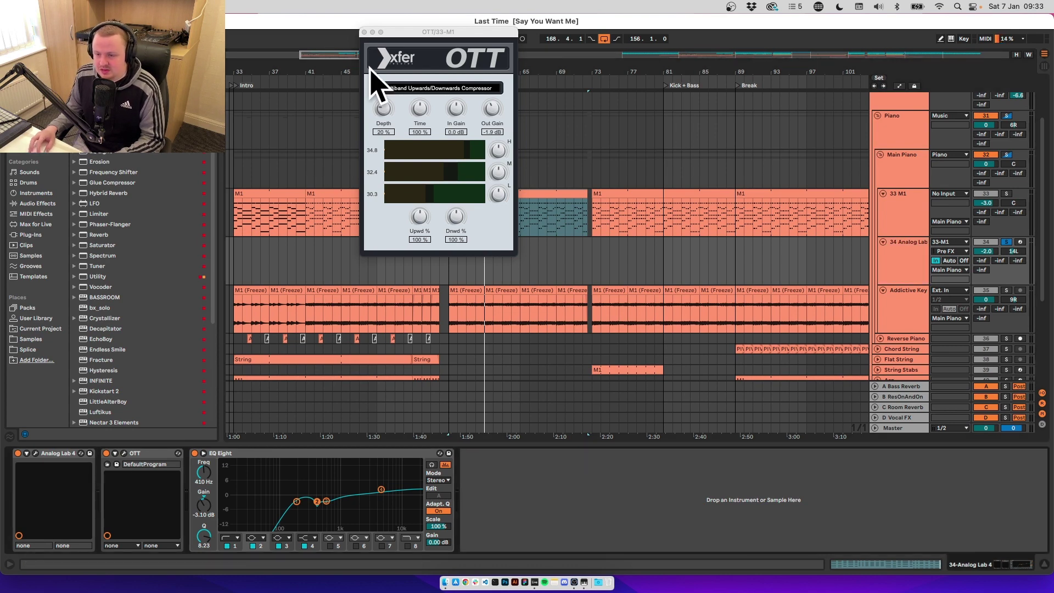
Close the OTT window and audition from bar 57, viewing the Master and Addictive Keys chains
left_click(364, 32)
key("space")
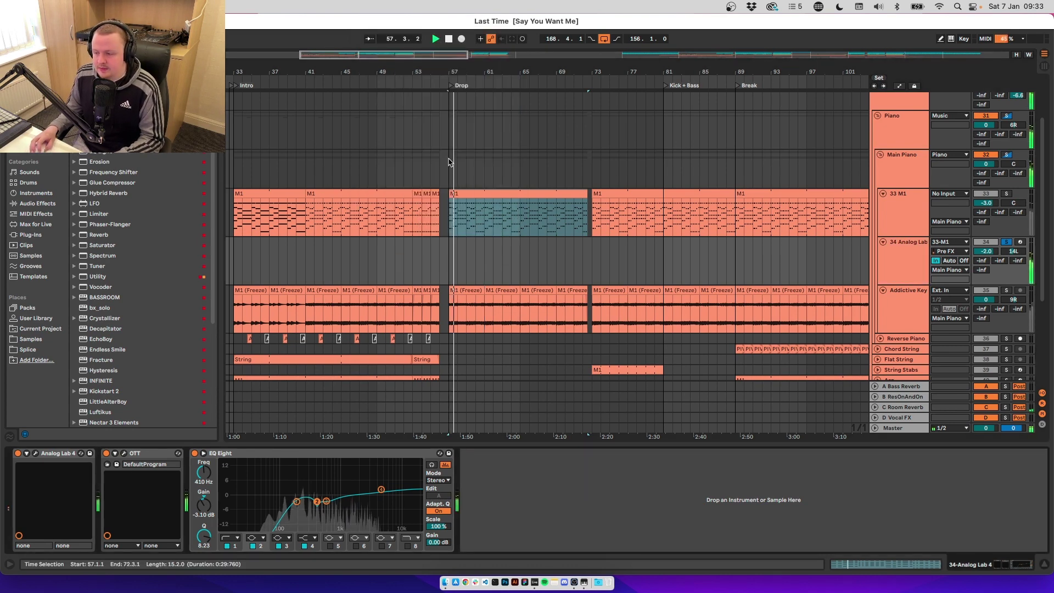
left_click(901, 277)
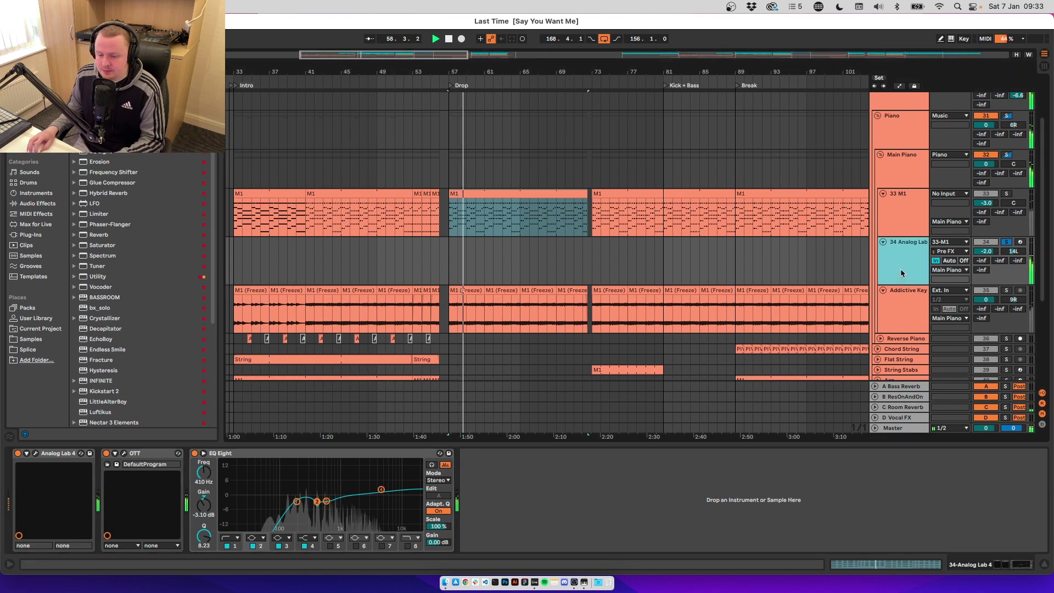
left_click(907, 429)
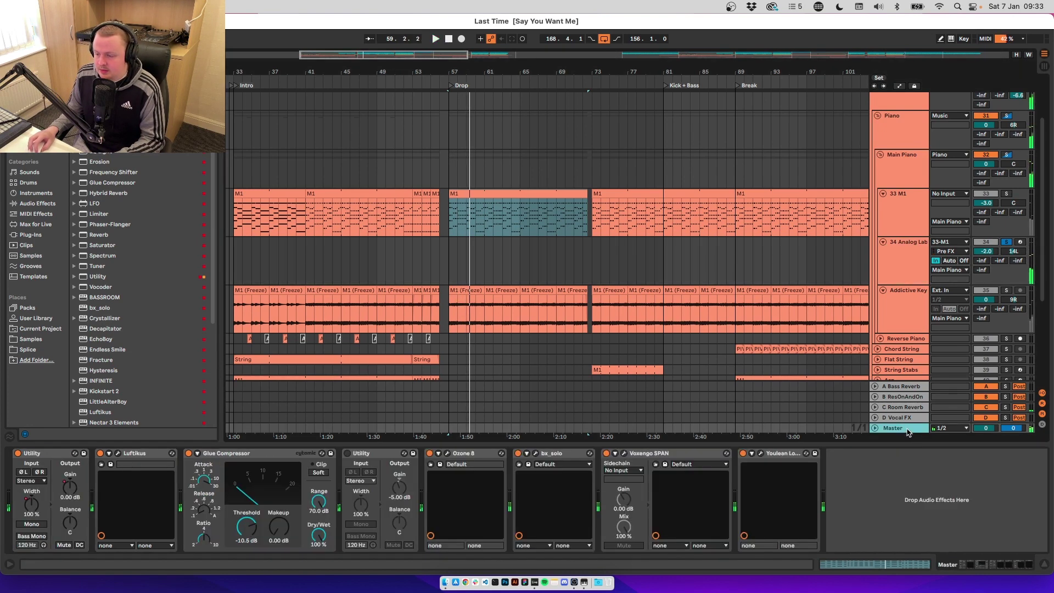
left_click(908, 309)
key("space")
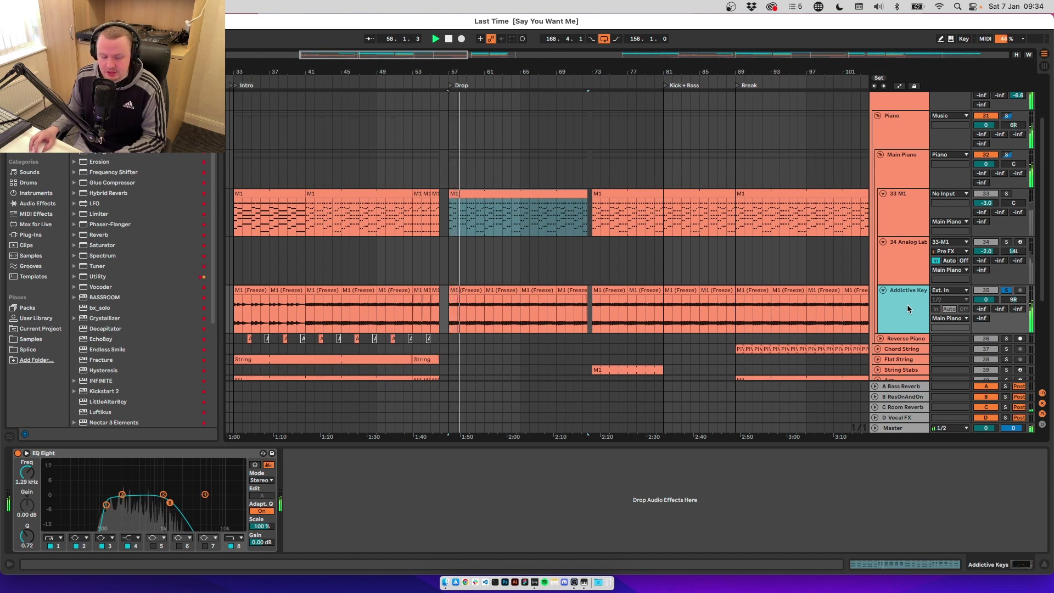
Solo the Main Piano group and audition its rack's DRY chain
left_click(901, 166)
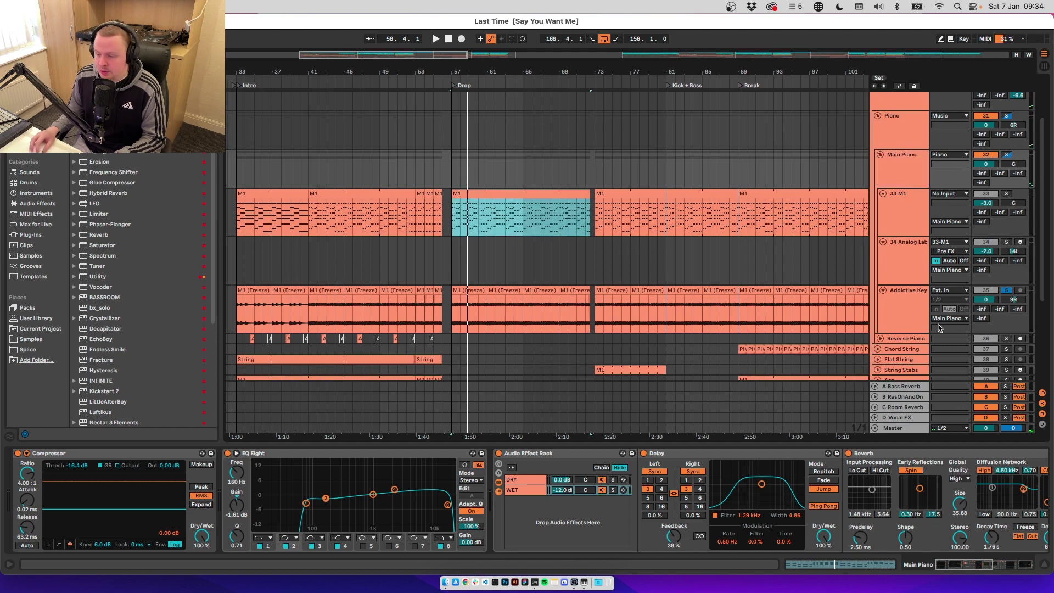
left_click(550, 490)
scroll(433, 493, "right", 2)
scroll(434, 493, "left", 2)
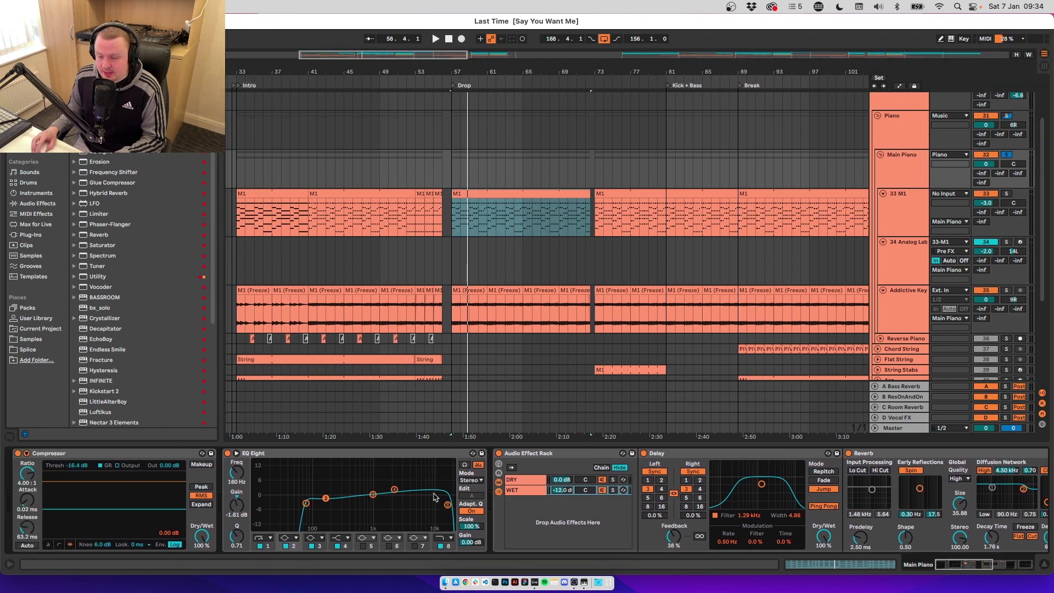
left_click(506, 481)
key("space")
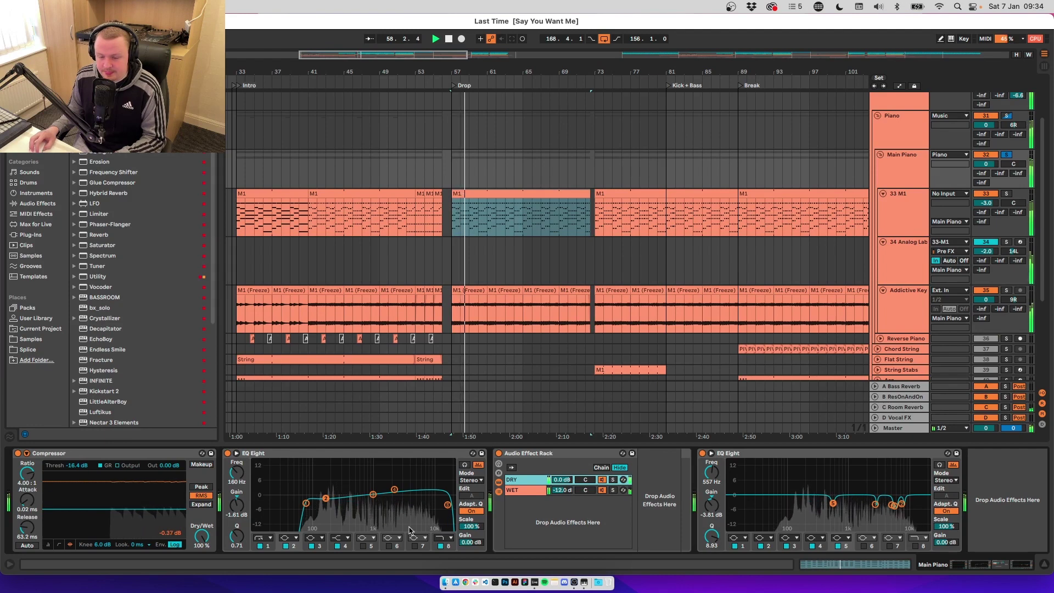
key("space")
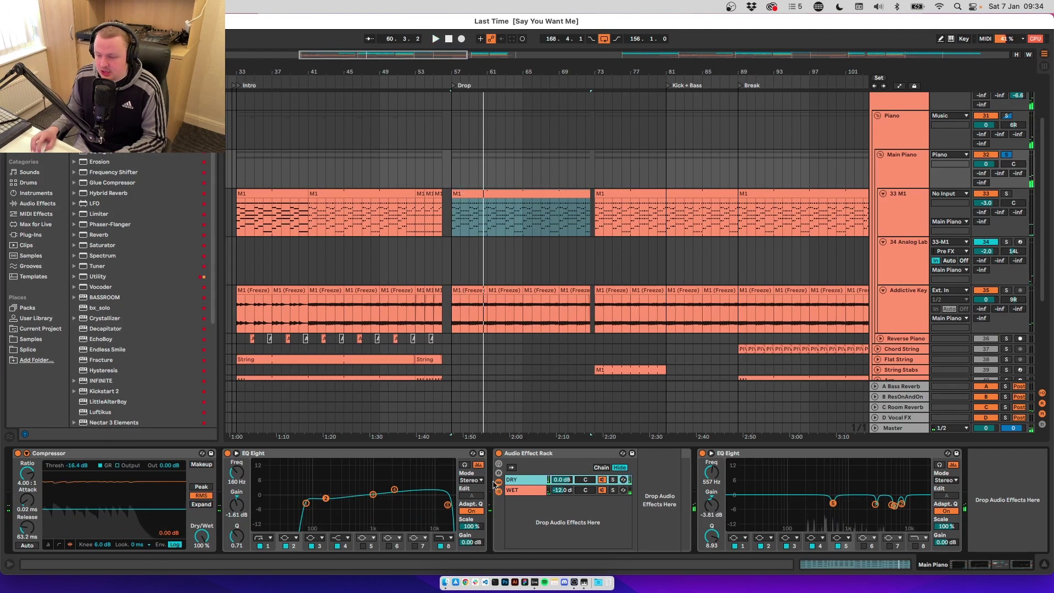
Step through the 34 Analog Lab, Addictive Keys and 33 M1 chains, then view the WET chain
scroll(791, 325, "right", 1)
left_click(914, 255)
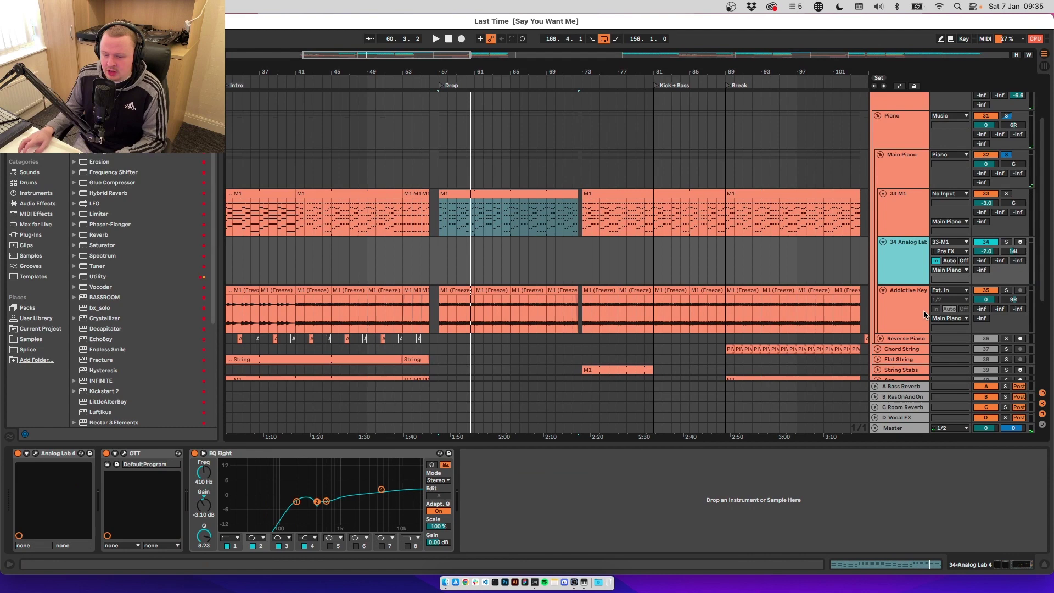
left_click(920, 305)
left_click(915, 258)
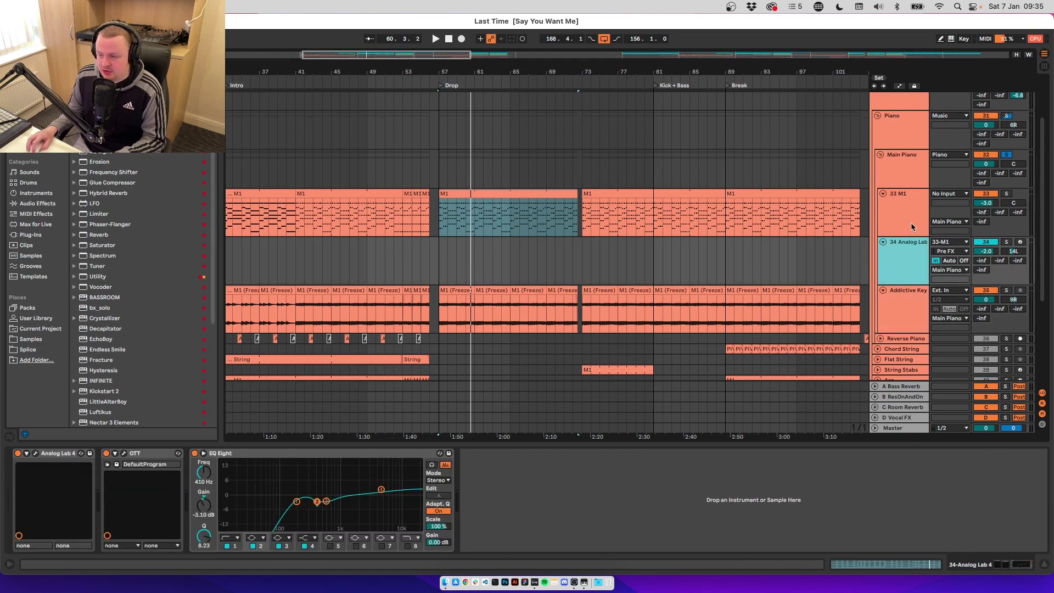
left_click(904, 208)
key("Up")
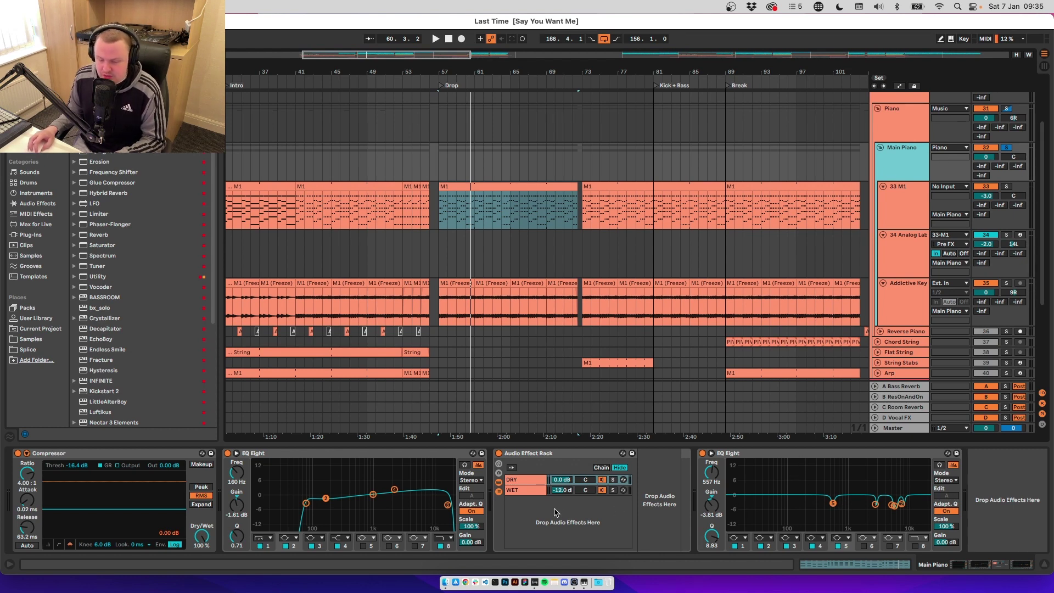
left_click(526, 490)
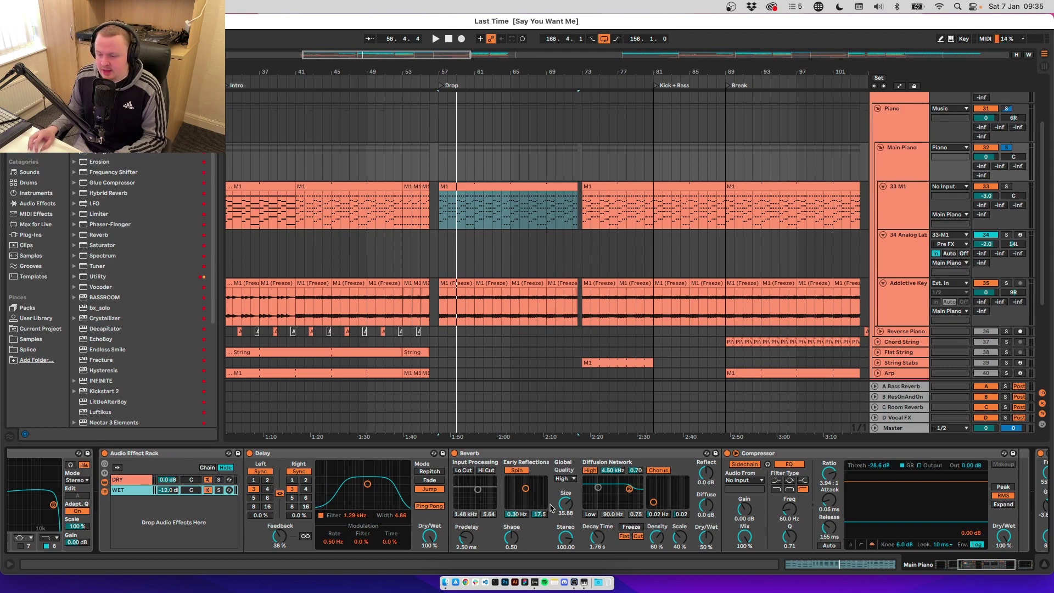
scroll(551, 507, "right", 3)
scroll(571, 477, "right", 3)
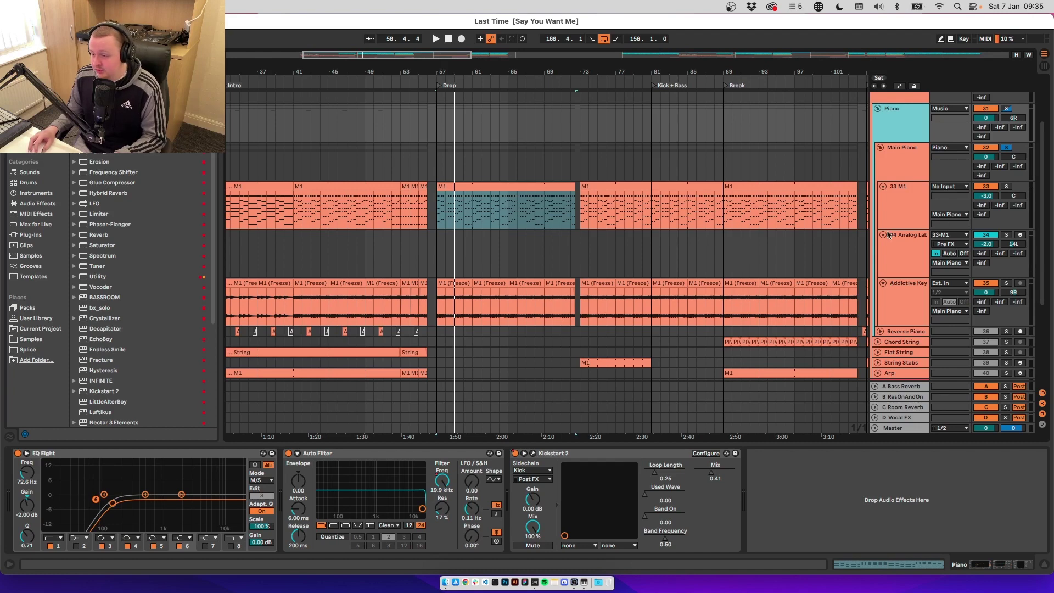
Fold the Main Piano group and show the Reverse Piano track's reverb
left_click(880, 148)
left_click(894, 158)
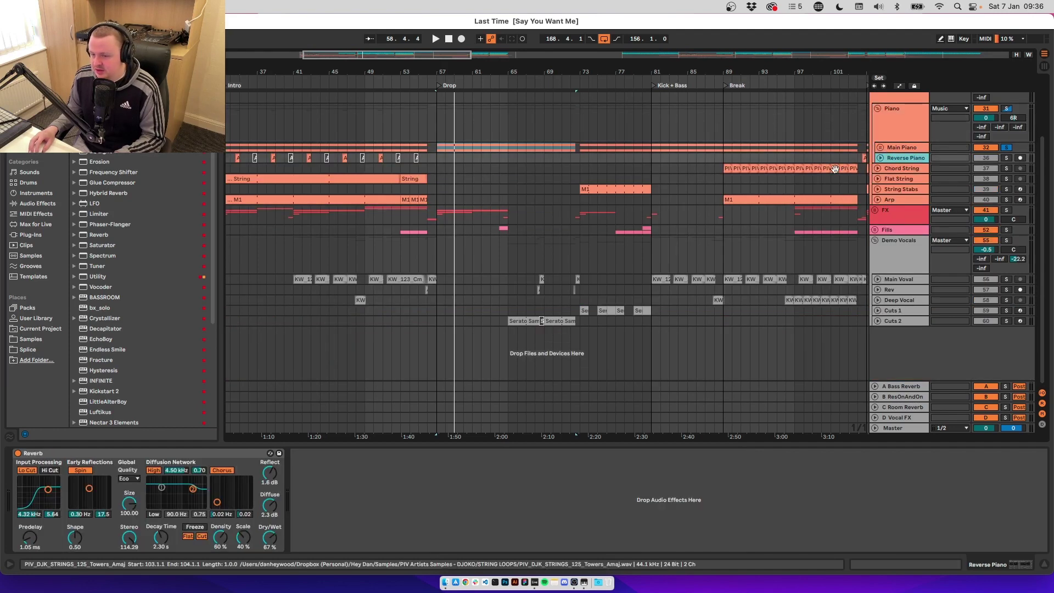
scroll(777, 172, "left", 5)
Unfold Reverse Piano and play its reversed hits from bar 50.3.1
left_click(880, 158)
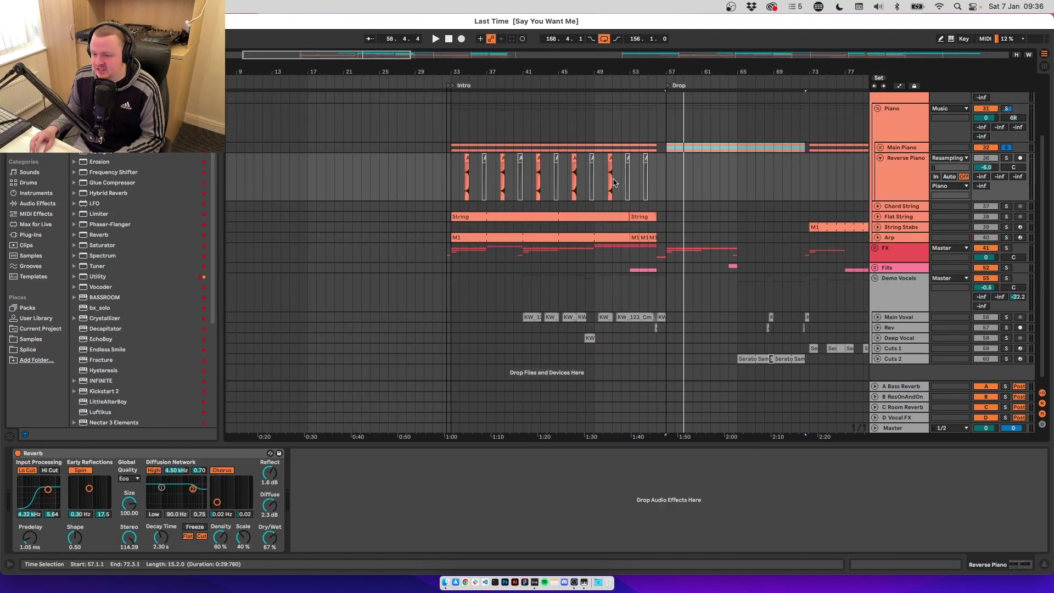
scroll(609, 178, "up", 5)
left_click(609, 182)
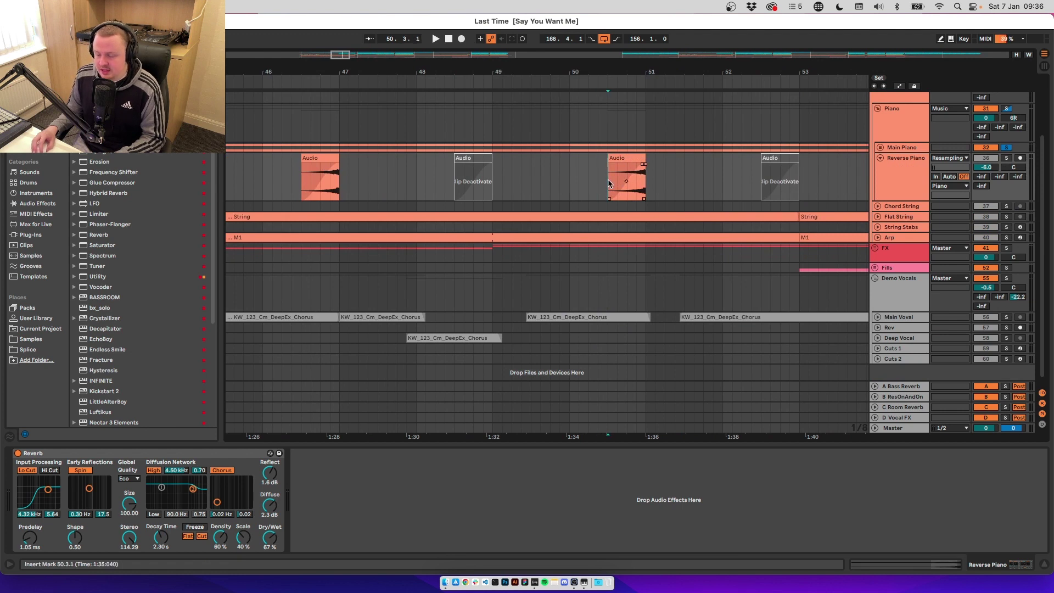
key("space")
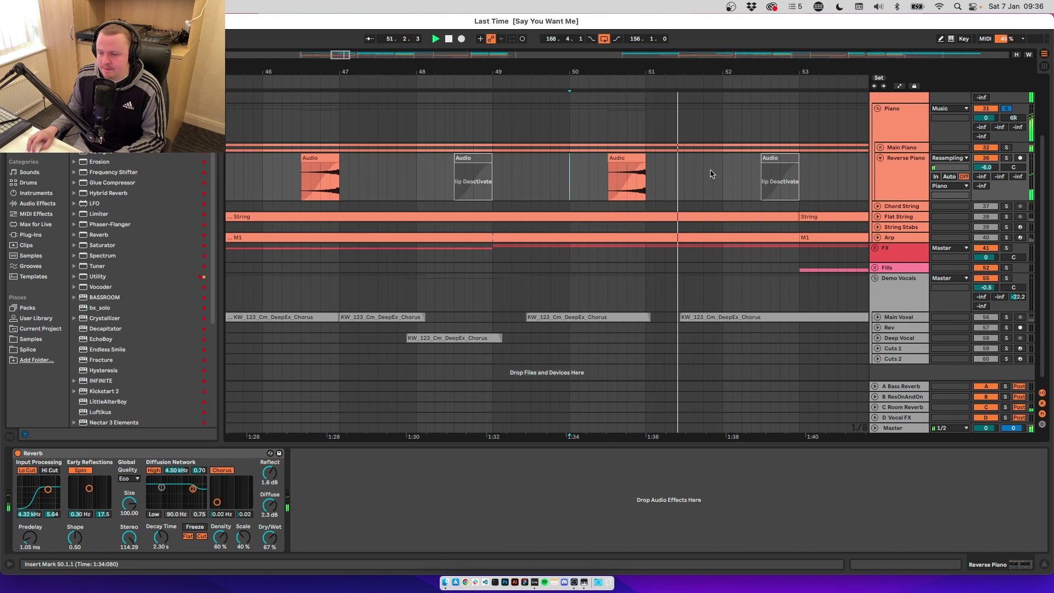
scroll(699, 173, "right", 4)
scroll(699, 173, "left", 4)
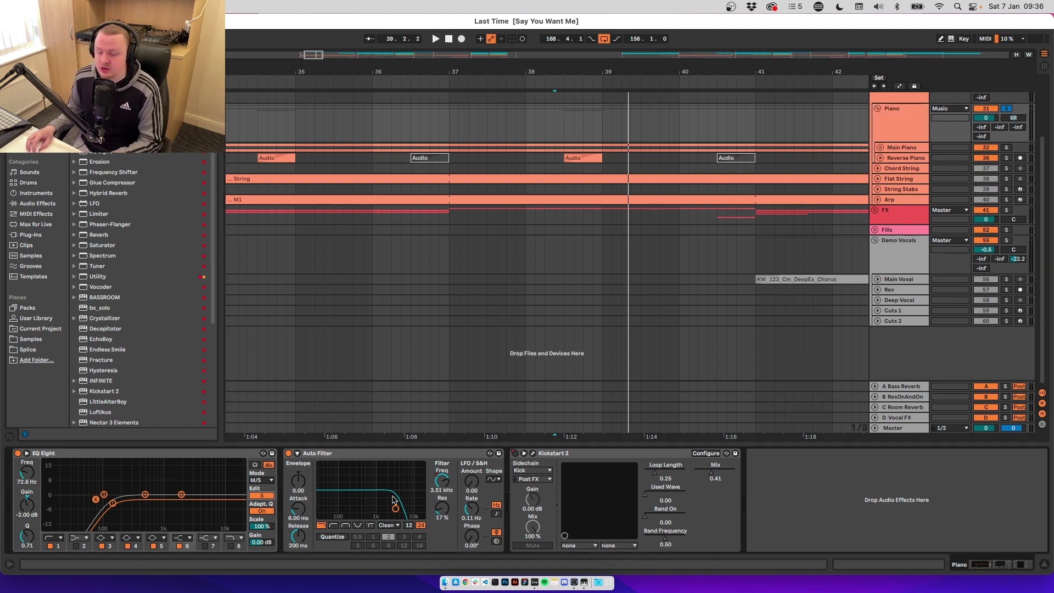
Show automation lanes for the Piano group's Auto Filter Frequency and Kickstart 2 on/off
scroll(483, 167, "down", 5)
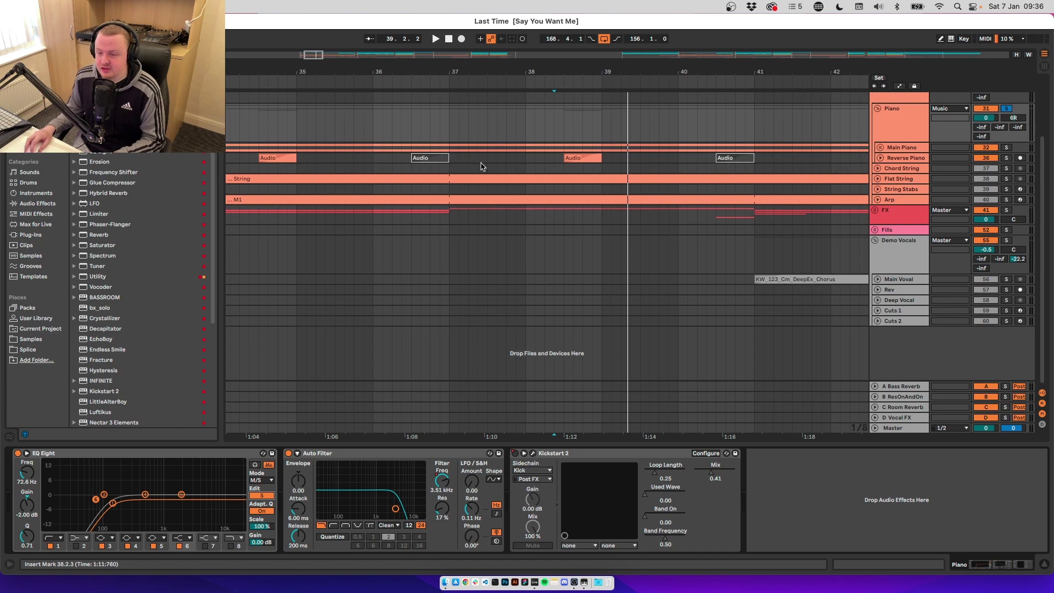
right_click(444, 485)
left_click(469, 488)
scroll(509, 233, "down", 10)
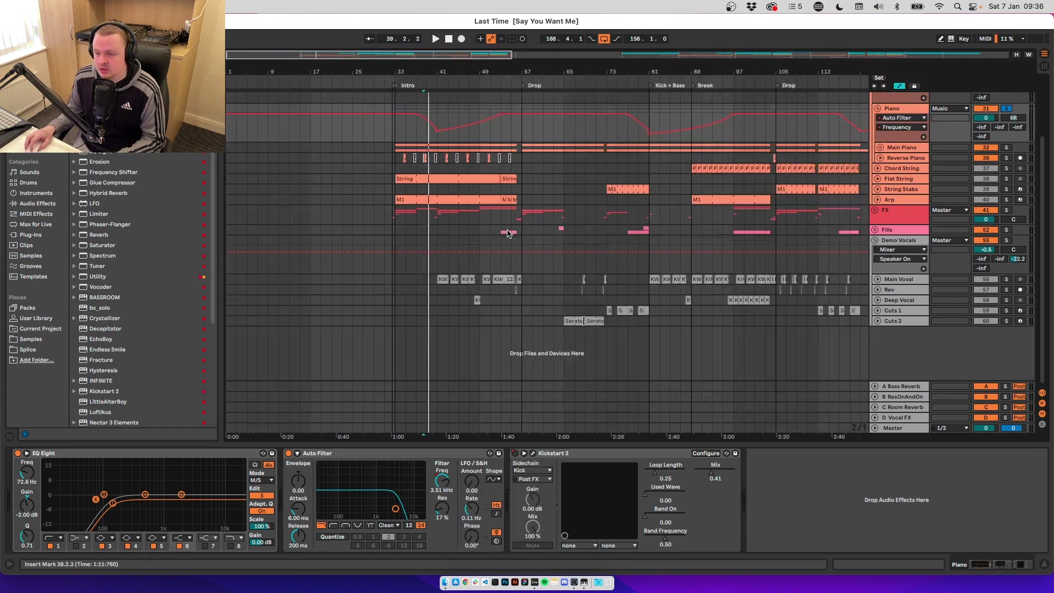
scroll(507, 233, "down", 4)
scroll(418, 230, "up", 5)
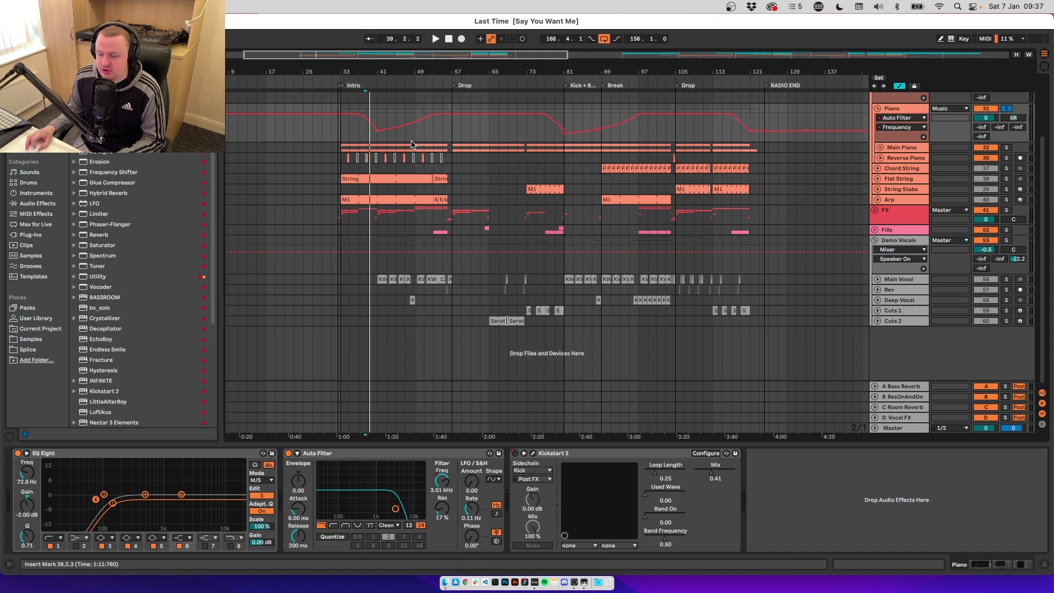
right_click(523, 458)
left_click(524, 459)
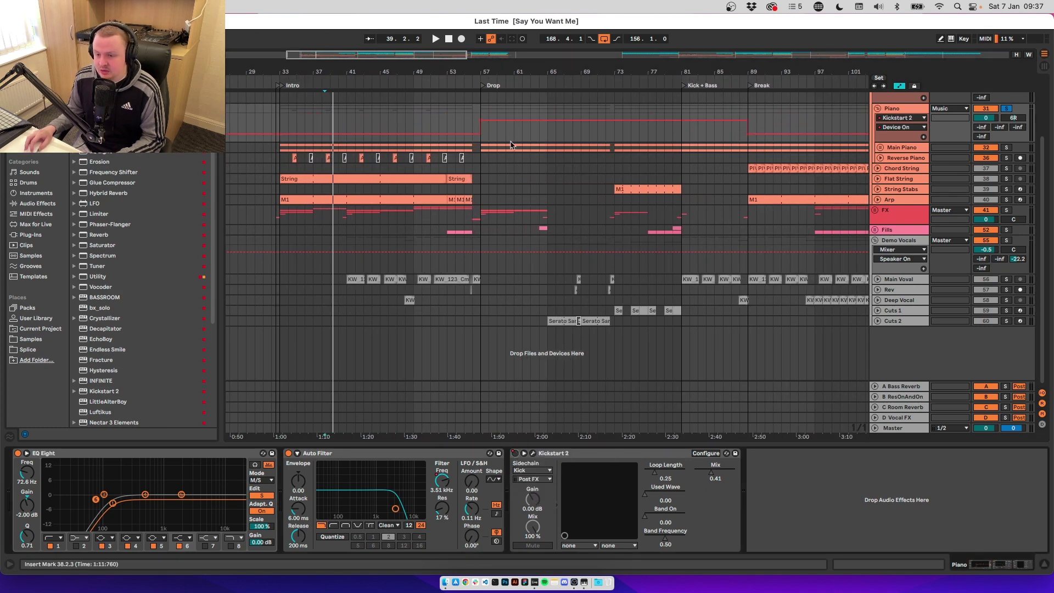
scroll(511, 144, "right", 5)
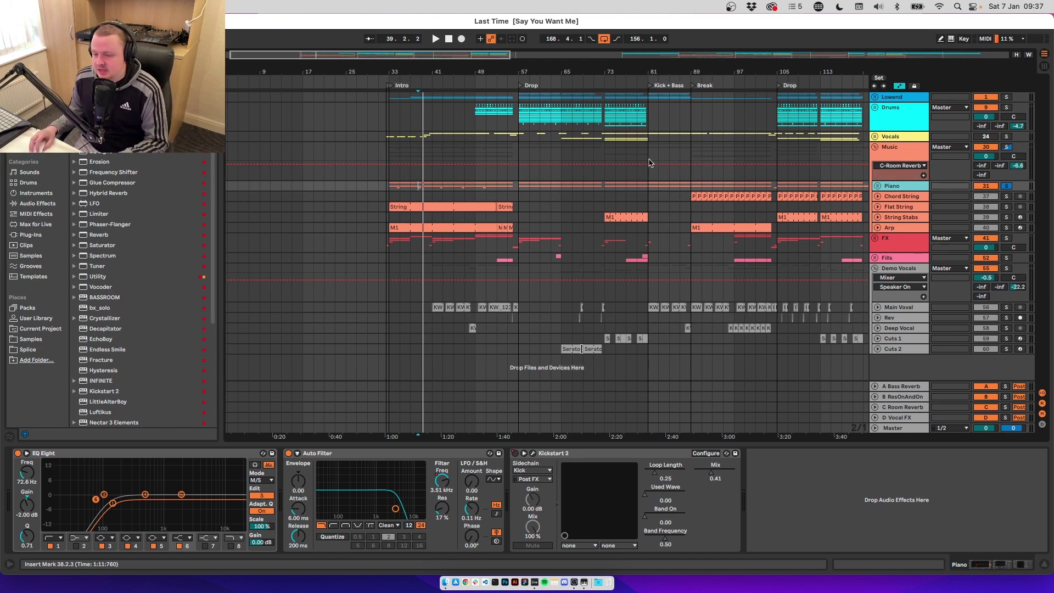
Unfold the Lowend, Basses and Bass tracks and shrink the Basses track's height
left_click(912, 99)
left_click(876, 99)
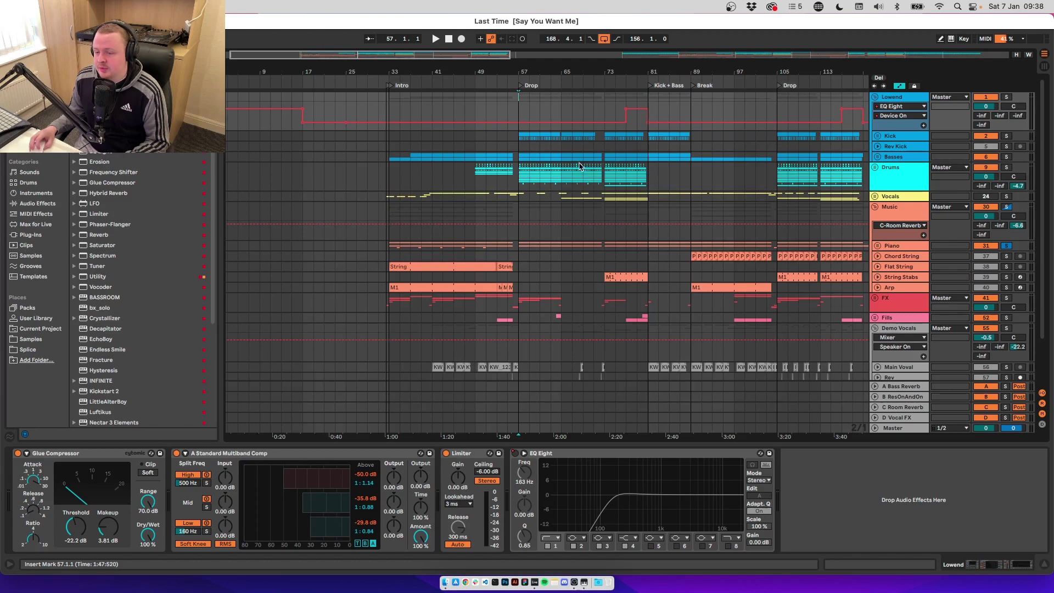
scroll(580, 167, "up", 5)
left_click(878, 157)
left_click(883, 308)
left_click(881, 308)
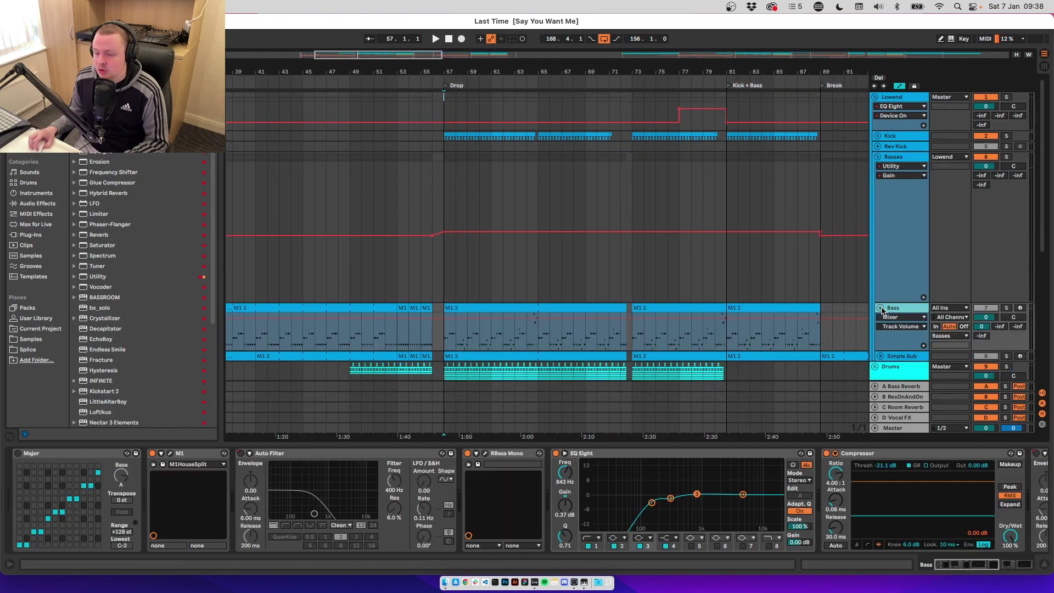
left_click_drag(949, 303, 960, 199)
Open the M1 2 clip's notes in an enlarged piano roll and unfold Simple Sub
double_click(515, 212)
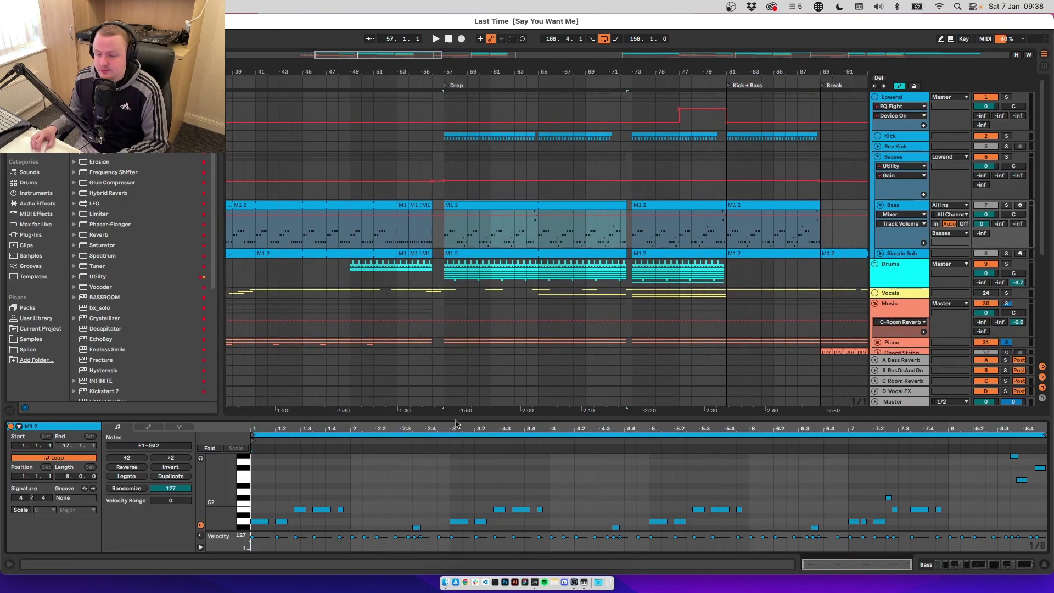
left_click_drag(455, 422, 459, 336)
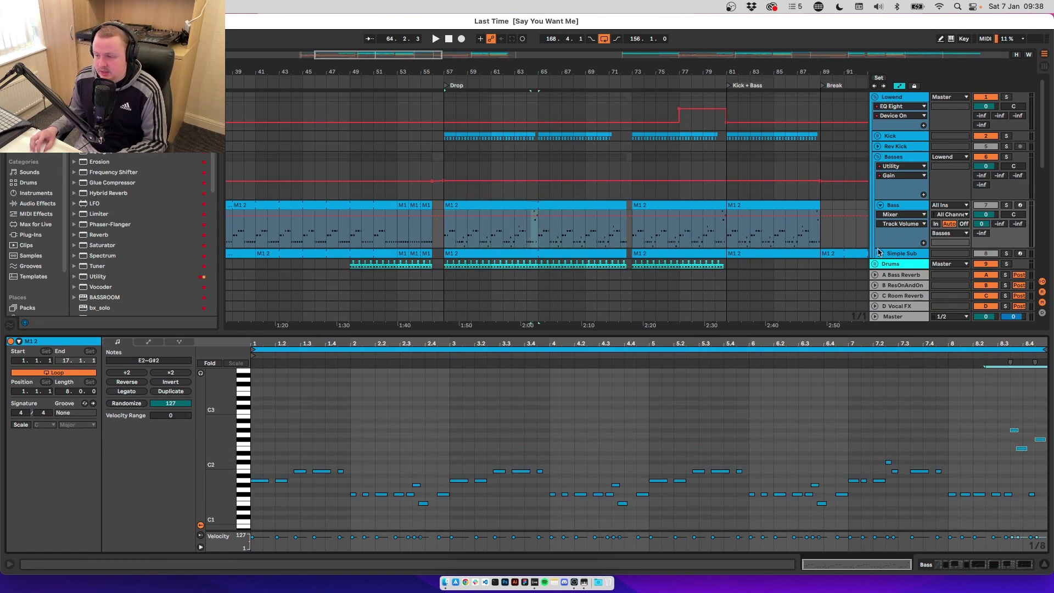
left_click(880, 253)
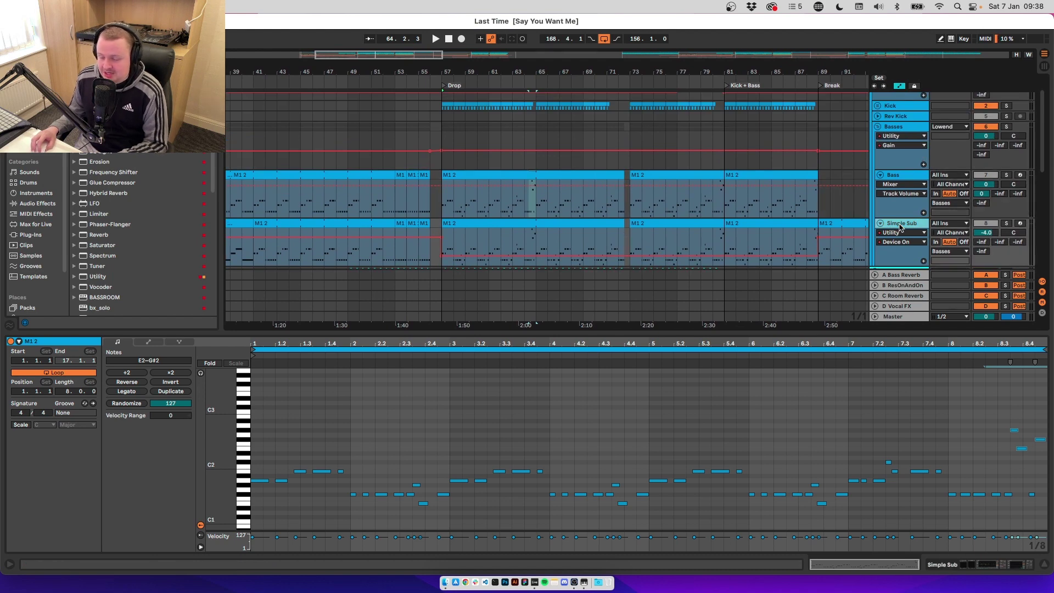
Solo the Simple Sub track and play its M1 2 bassline from bar 57
double_click(900, 224)
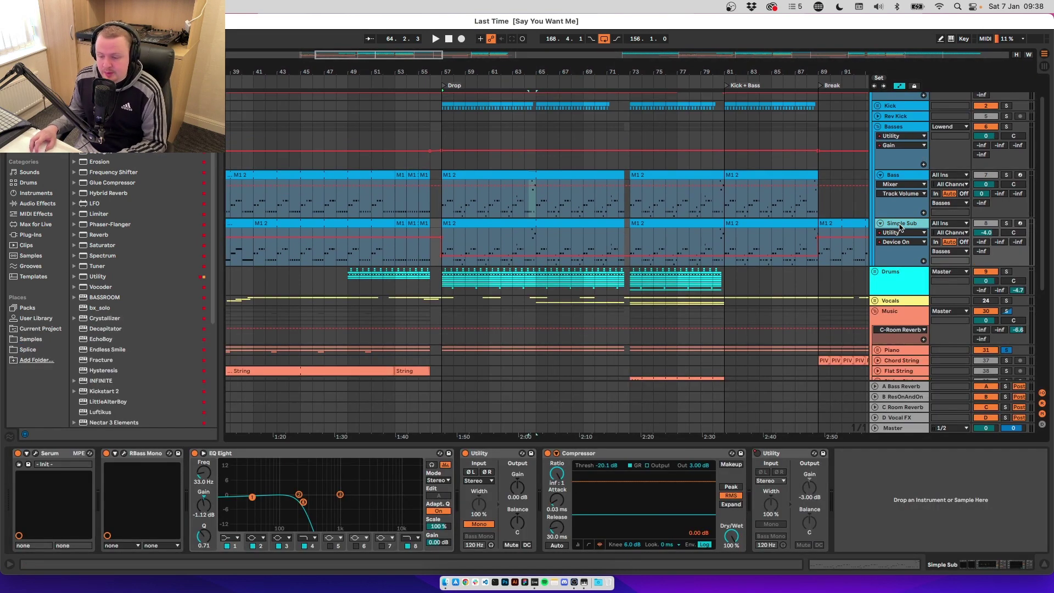
left_click(897, 172)
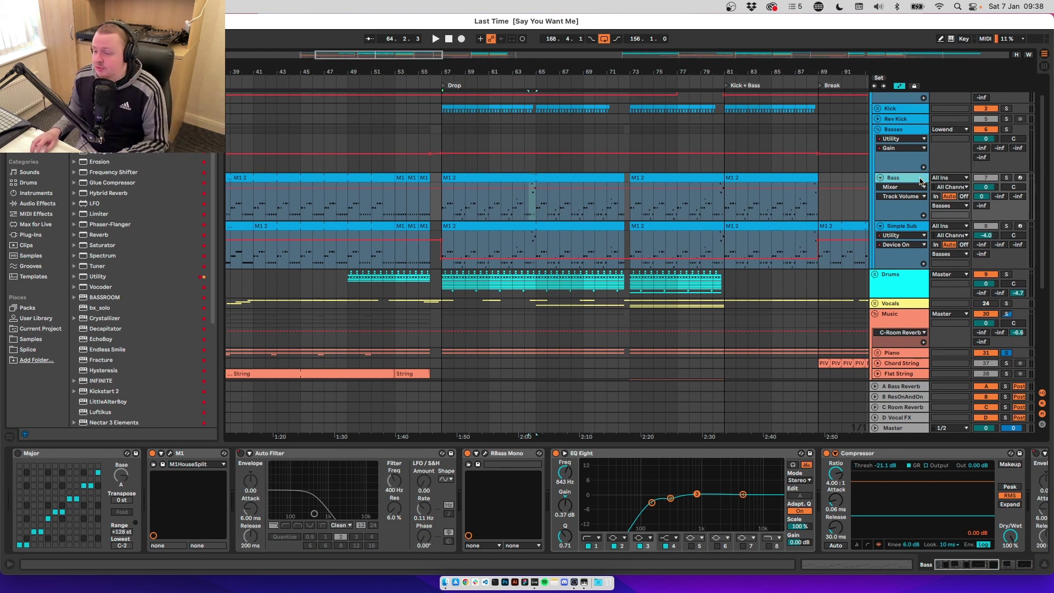
left_click(1006, 227)
left_click(494, 228)
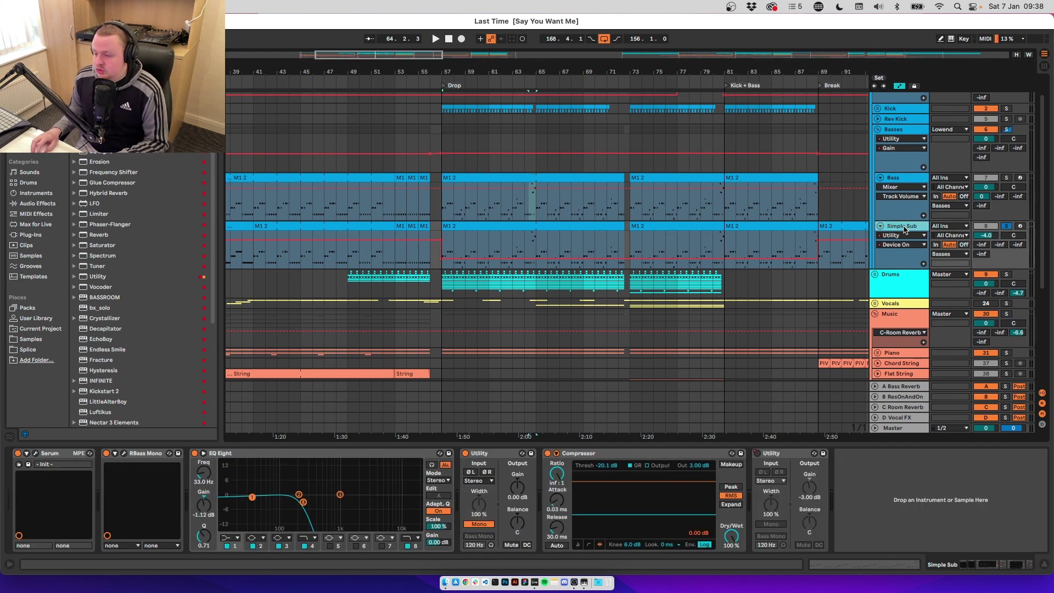
key("space")
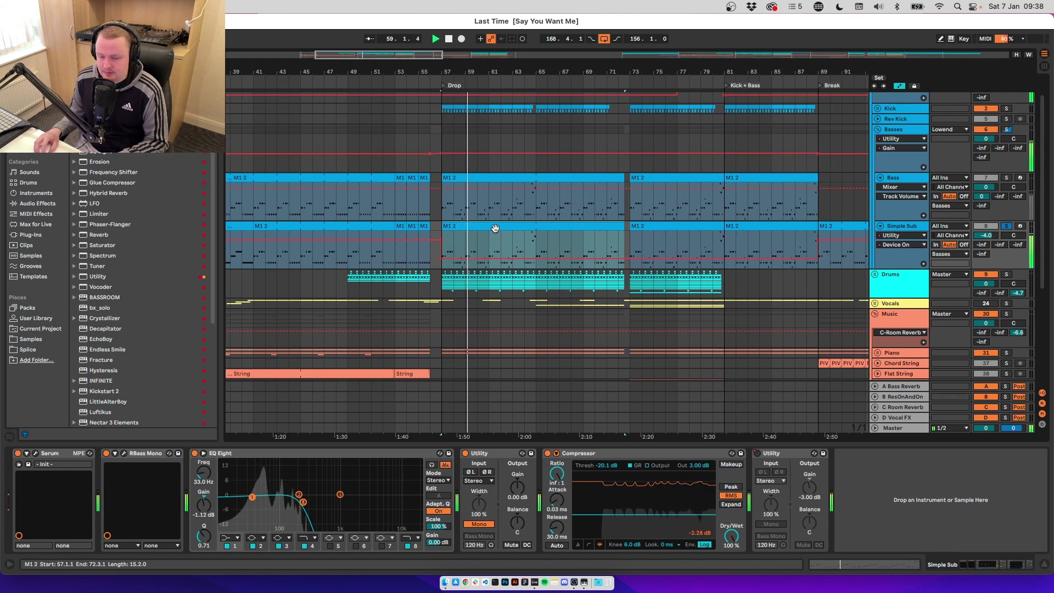
Stop playback and move the Serum window to uncover the EQ
mouse_move(785, 333)
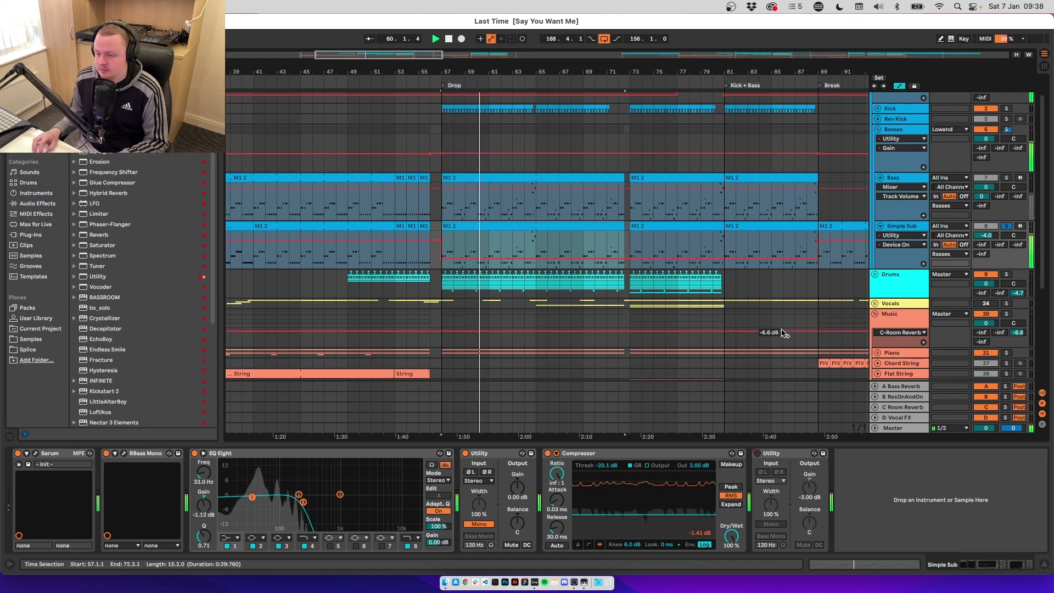
key("space")
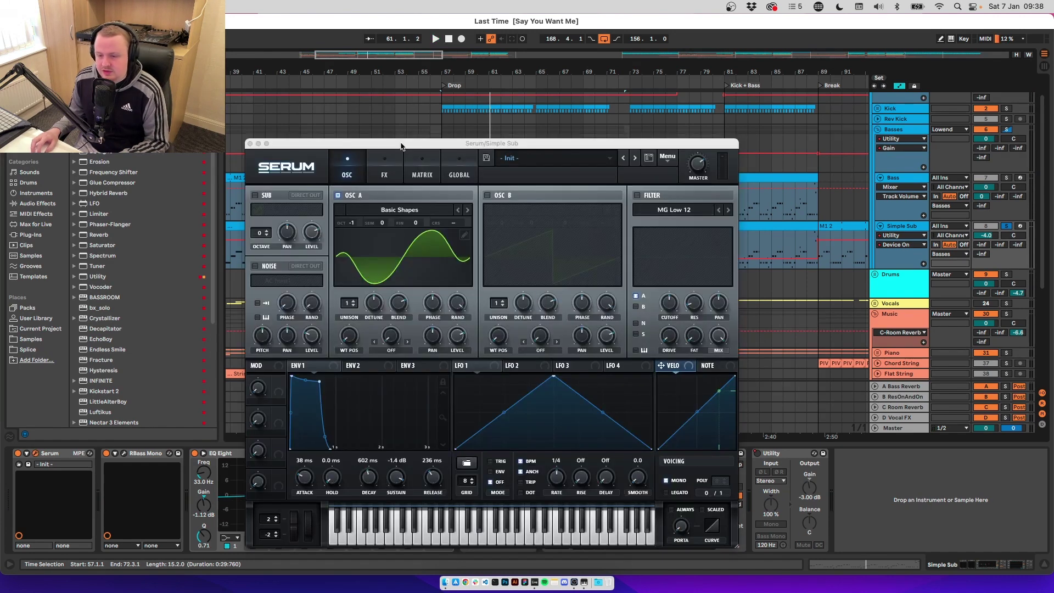
left_click_drag(401, 146, 427, 95)
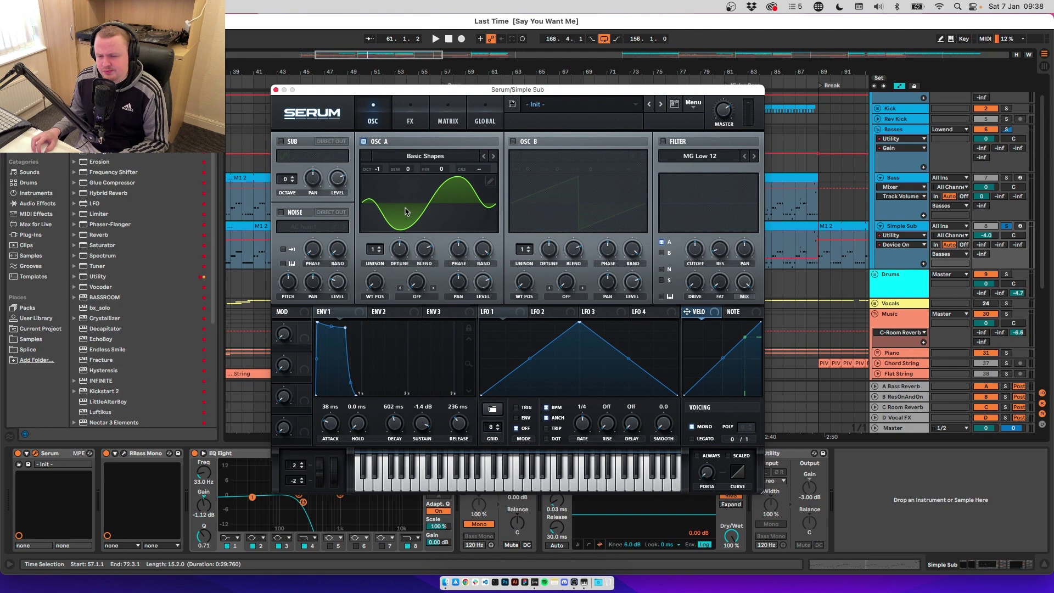
Glance at oscillator A's wavetable, then enable oscillator B with the Analog Basic Shapes wavetable
left_click(490, 181)
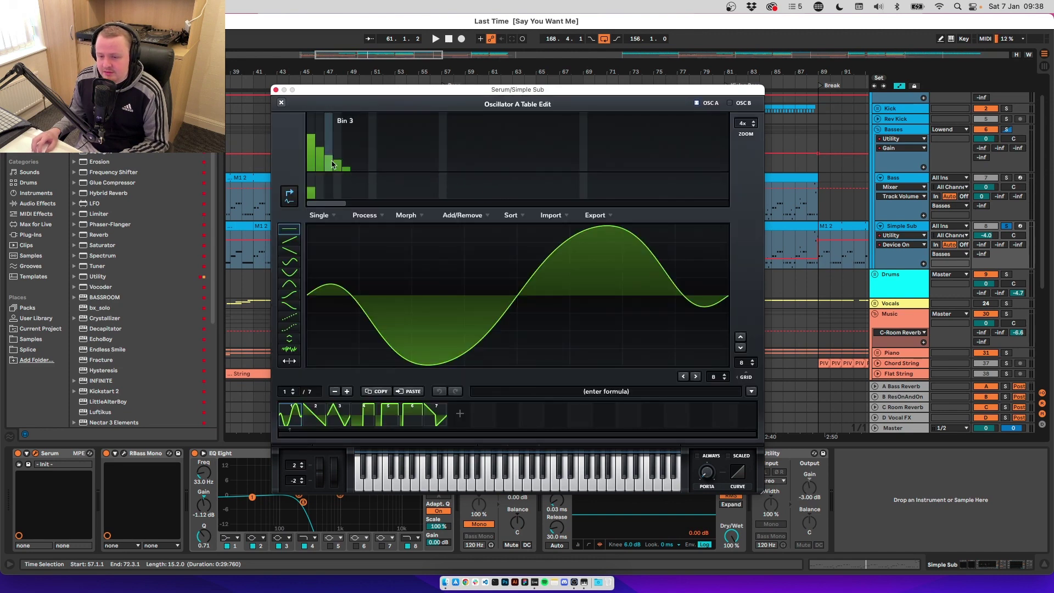
left_click(281, 102)
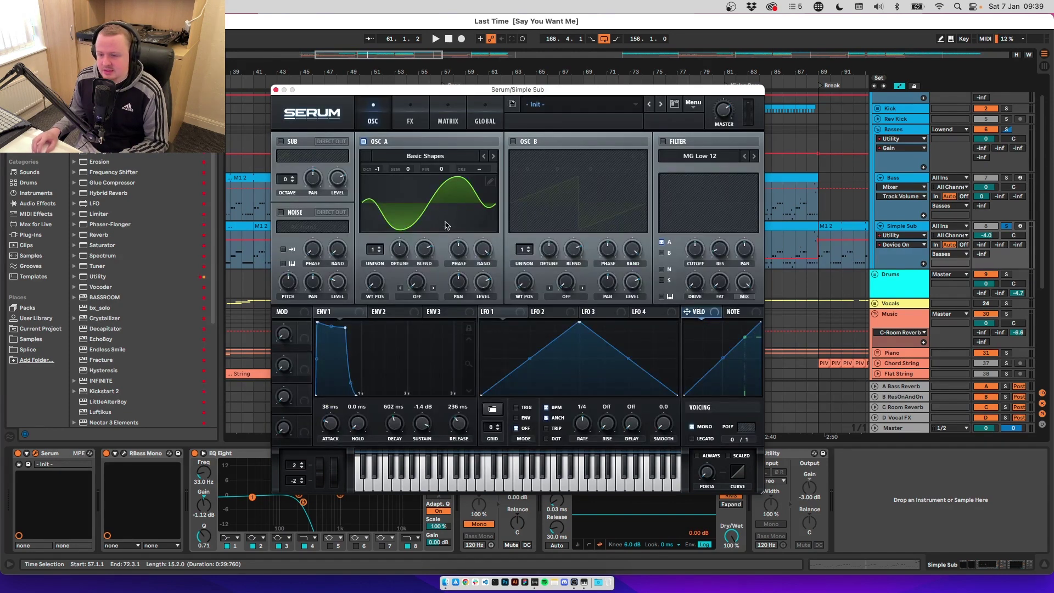
left_click(546, 144)
left_click(569, 157)
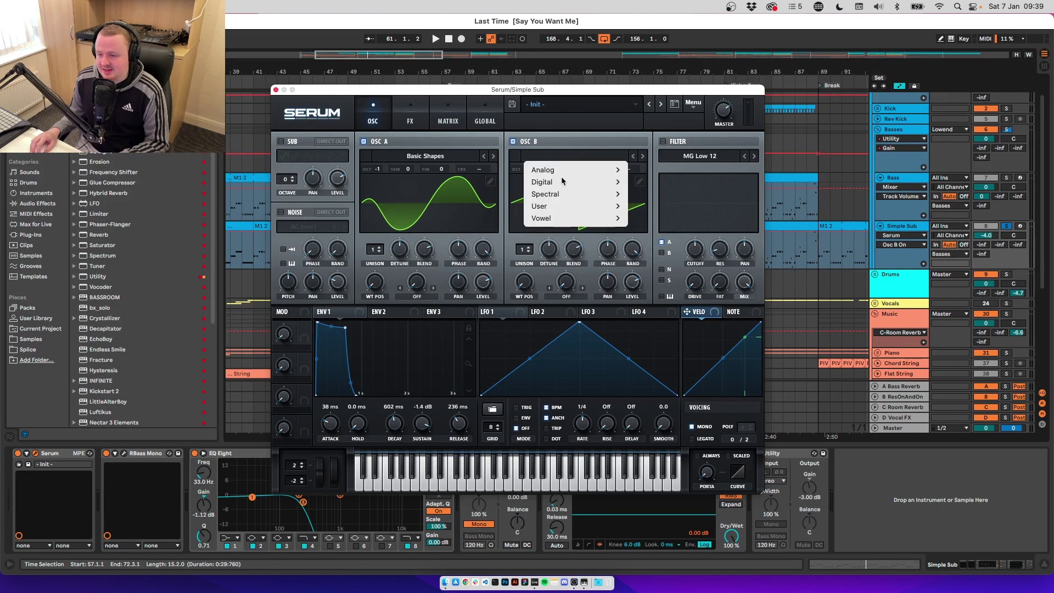
mouse_move(571, 169)
left_click(672, 128)
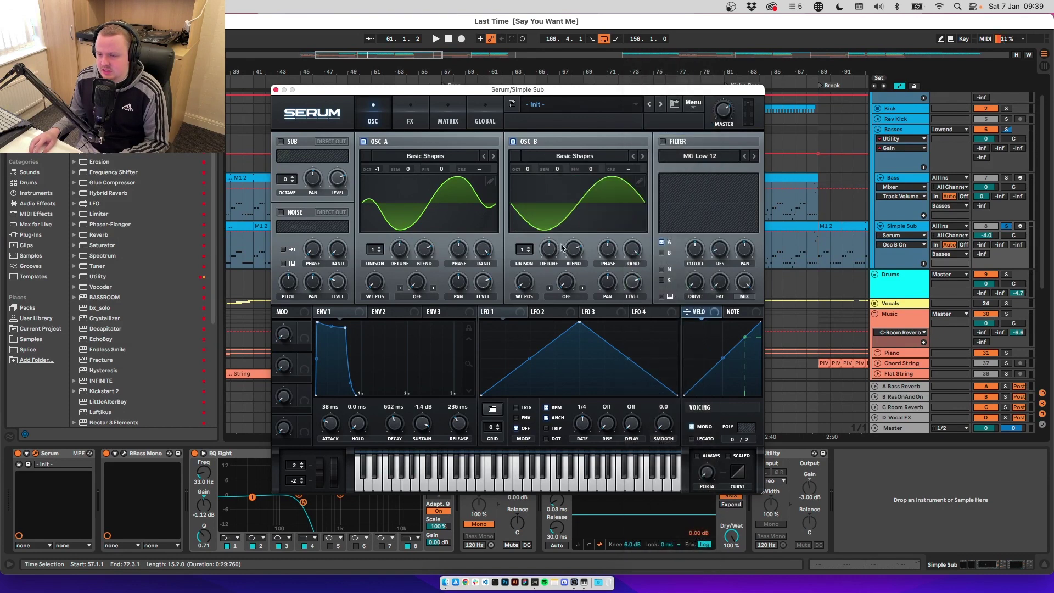
Raise oscillator B's second to fifth harmonics, then switch oscillator B off and close Serum
left_click(641, 182)
left_click_drag(320, 148, 319, 143)
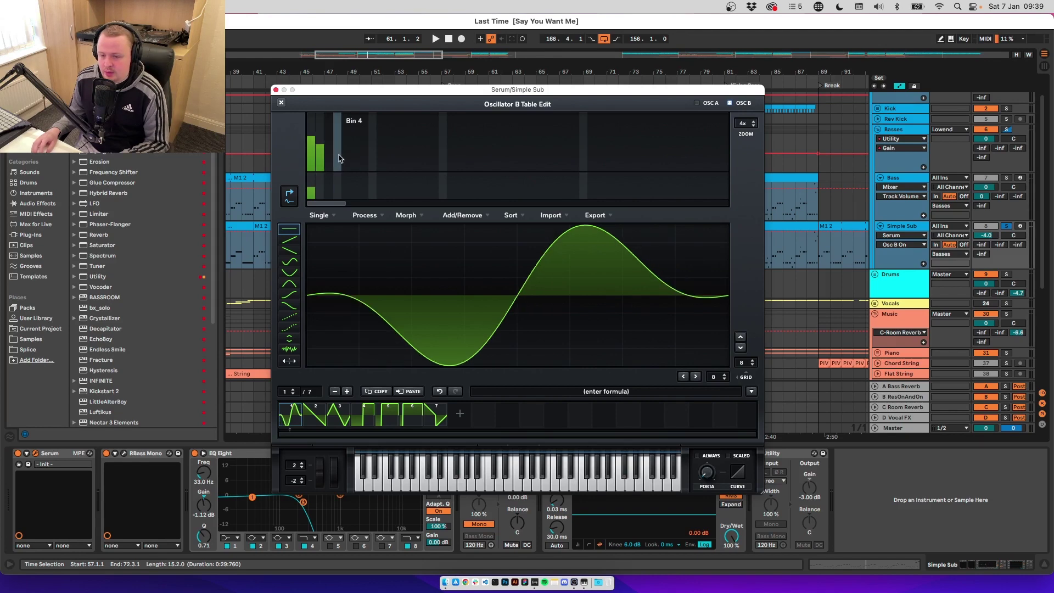
left_click(339, 155)
left_click(330, 152)
left_click(347, 166)
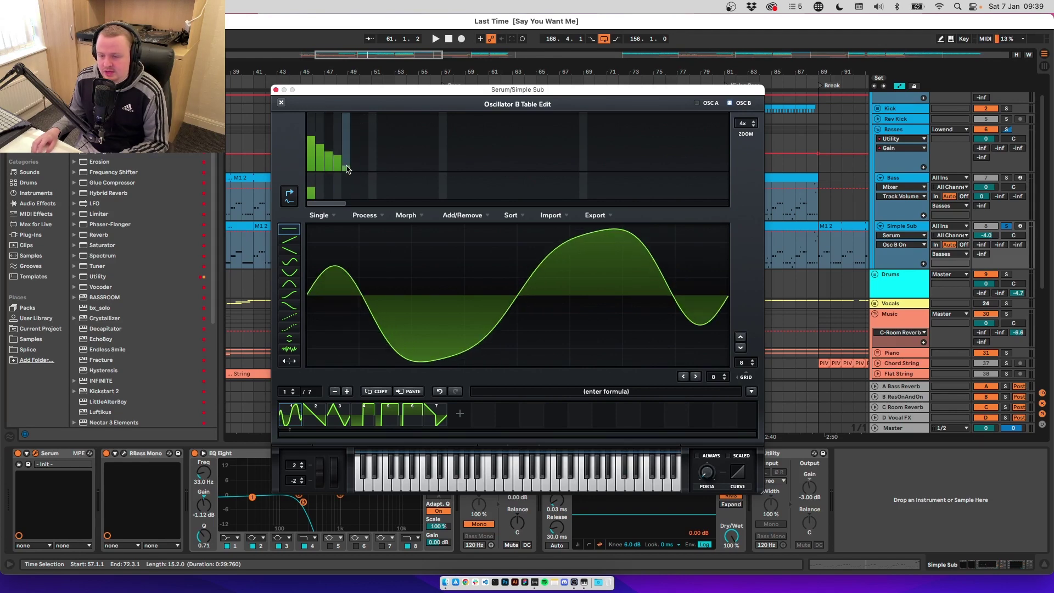
left_click(281, 103)
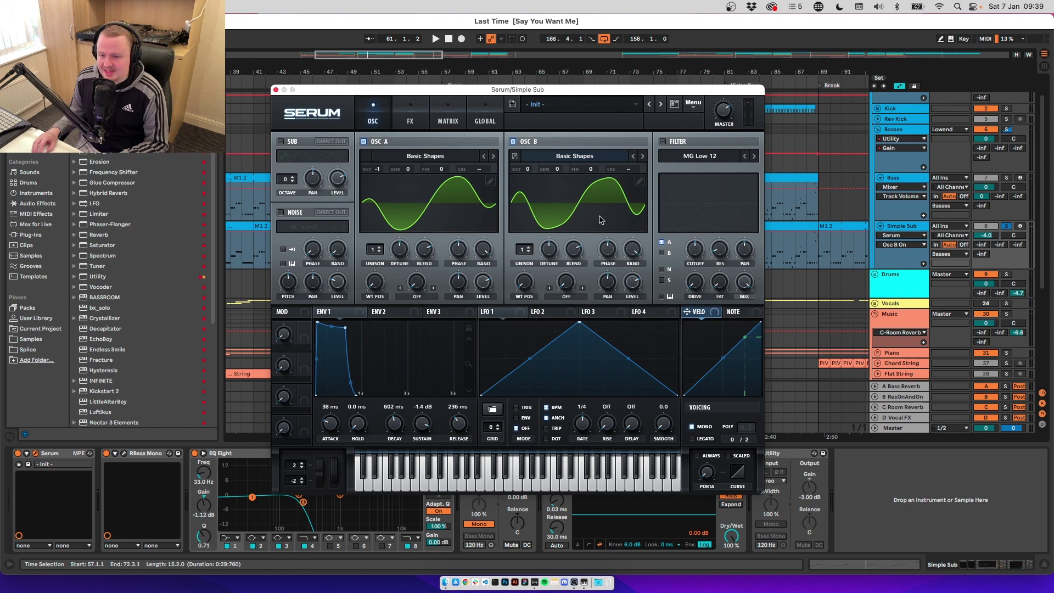
left_click(516, 141)
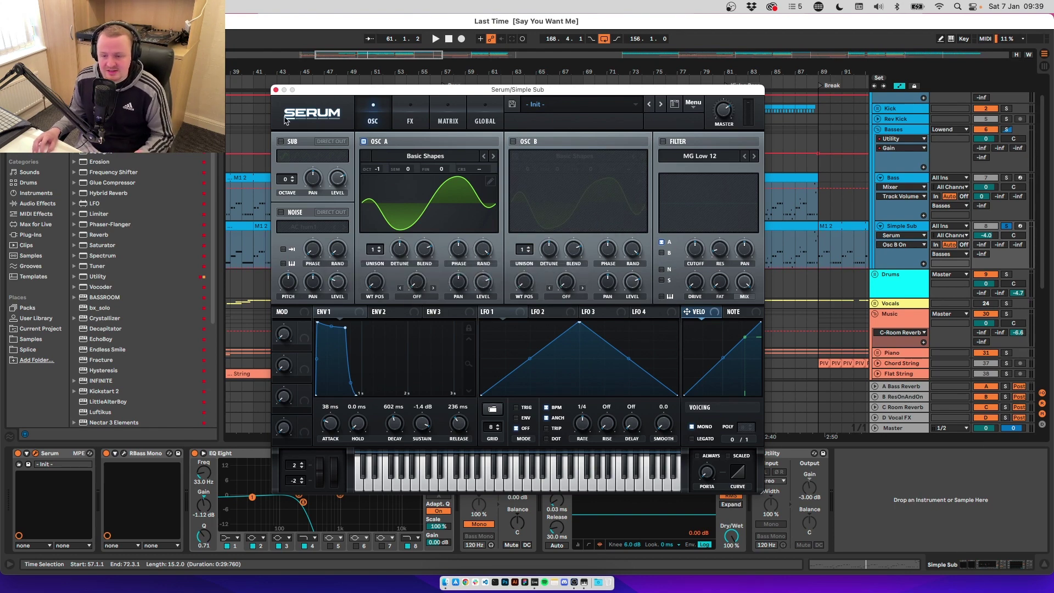
left_click(275, 90)
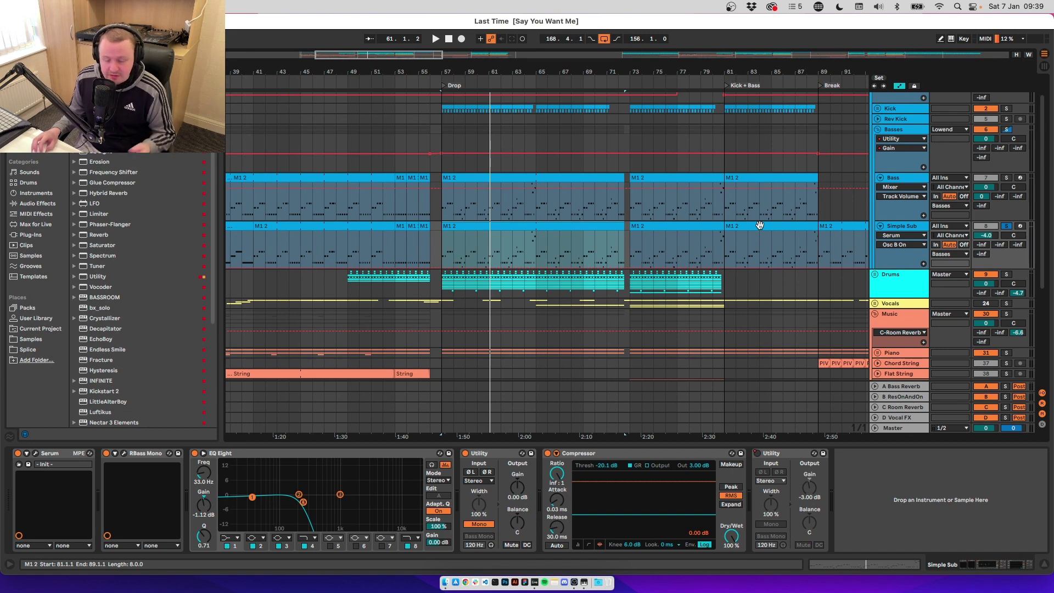
Open RBass Mono and audition the bass while inspecting EQ Eight's 240 Hz band and the Compressor
left_click(123, 453)
key("space")
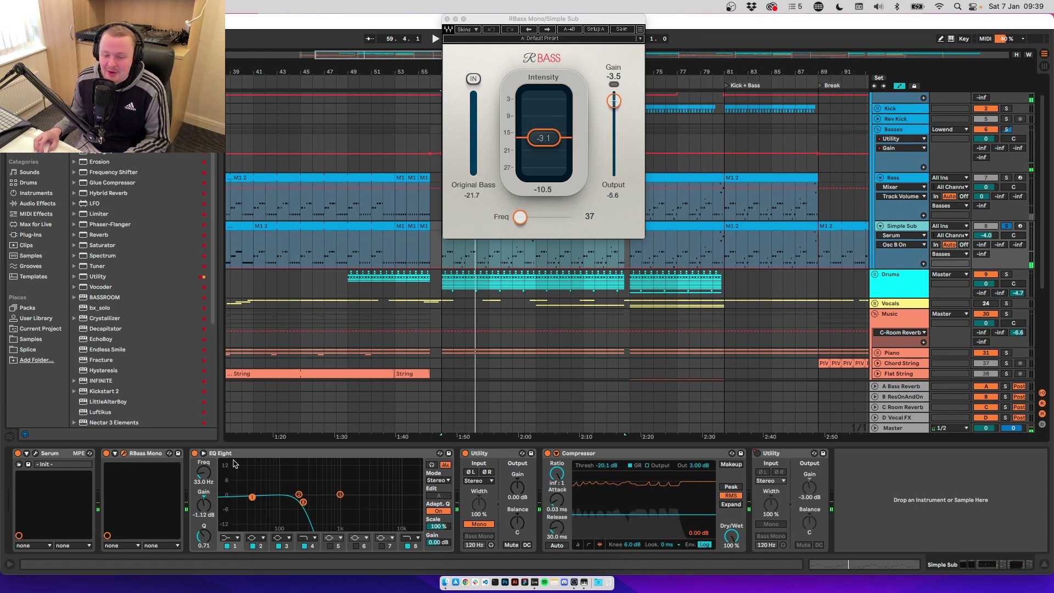
left_click(240, 455)
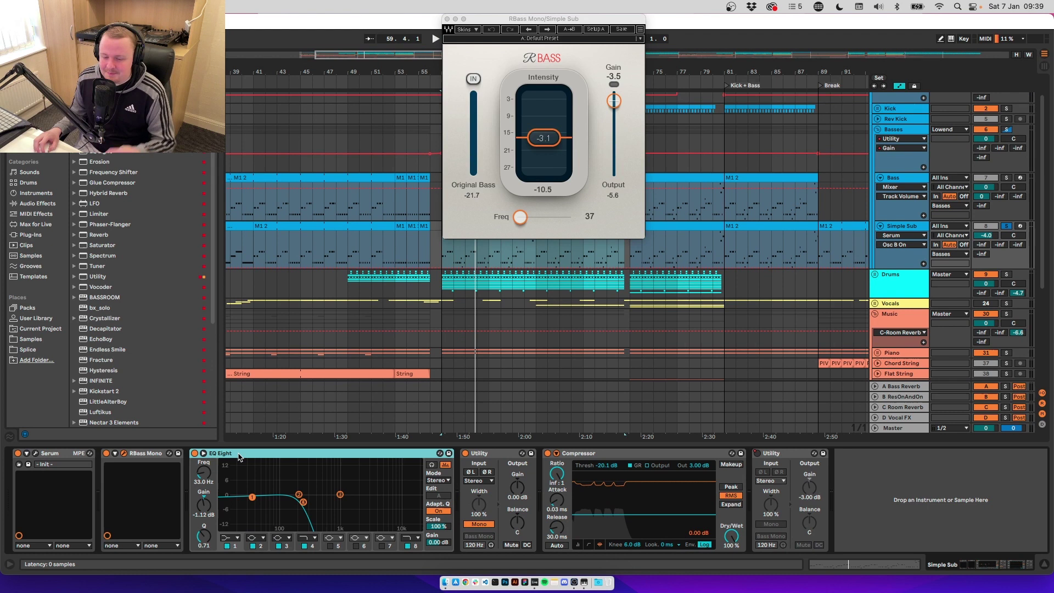
left_click(303, 503)
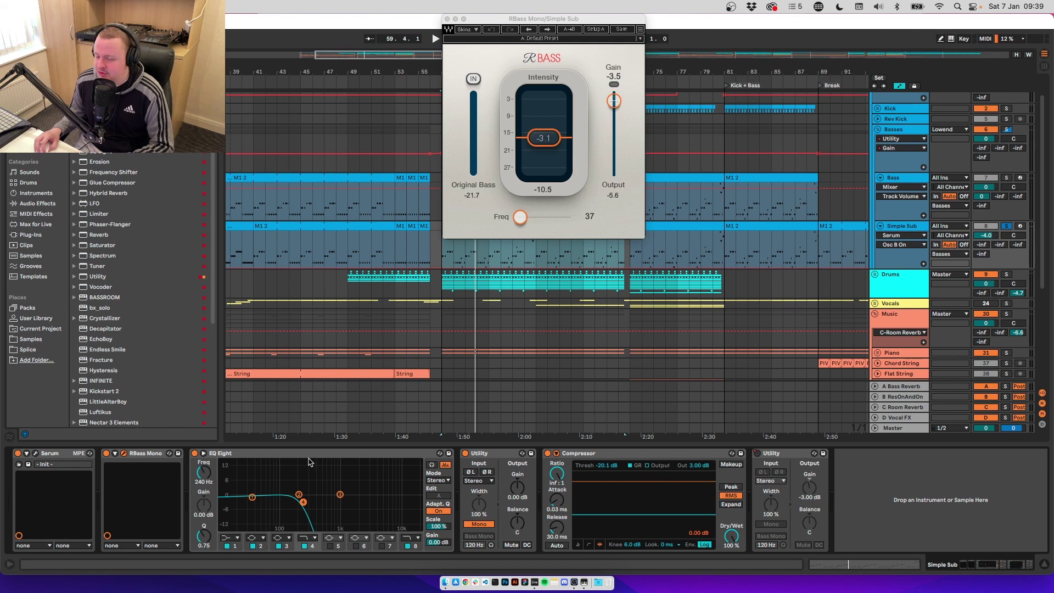
key("space")
left_click(629, 499)
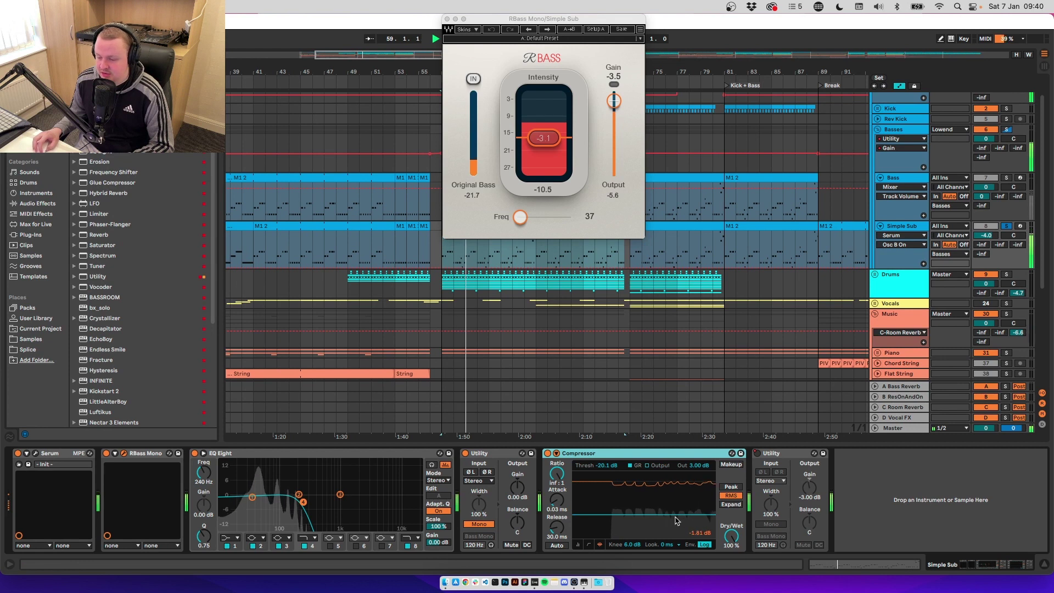
key("space")
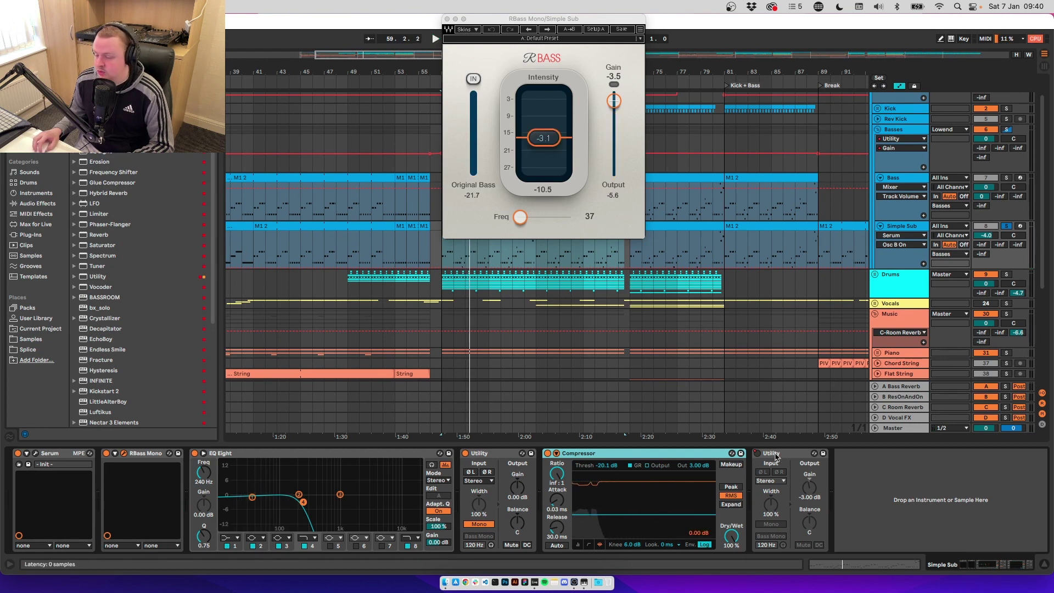
Show the on/off automation lane for the Utility after the Compressor
left_click(777, 457)
right_click(757, 454)
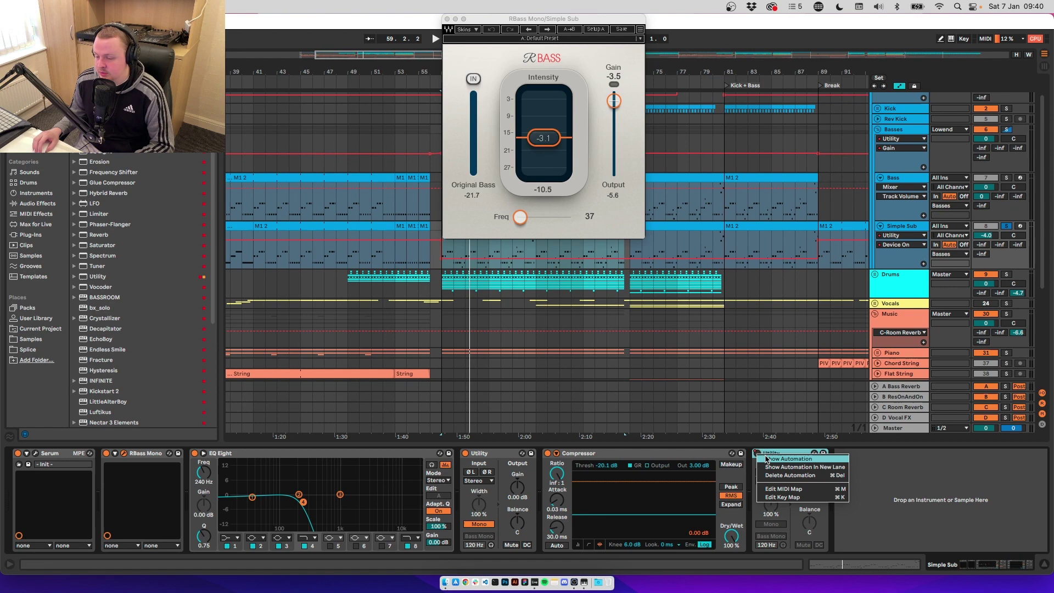
left_click(767, 459)
scroll(359, 233, "down", 5)
scroll(366, 226, "up", 3)
scroll(374, 225, "left", 1)
scroll(374, 226, "left", 10)
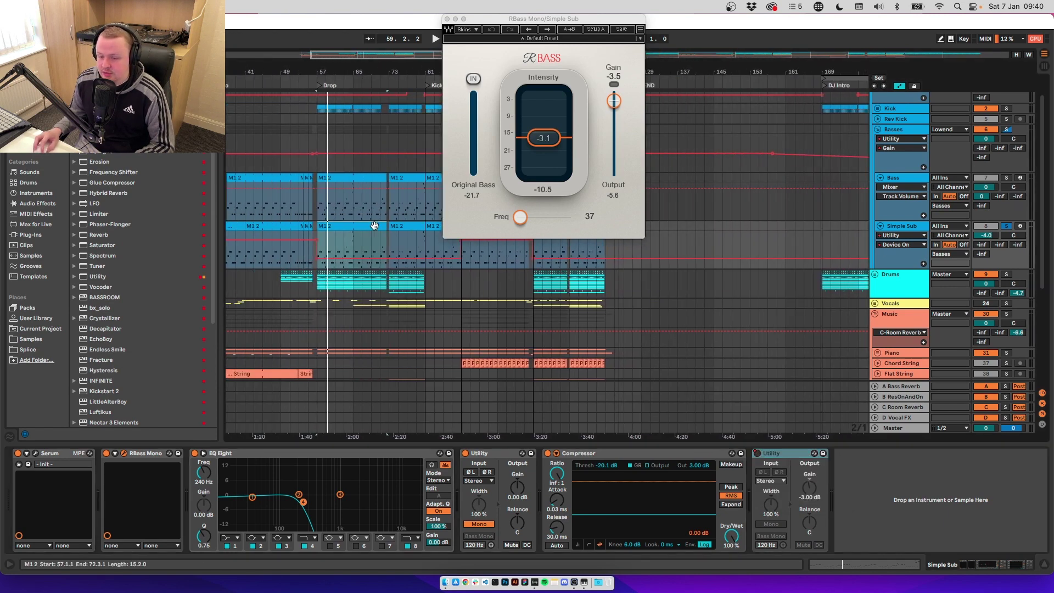
Close the RBass Mono window and select the Simple Sub intro clip at bar 33
left_click(384, 247)
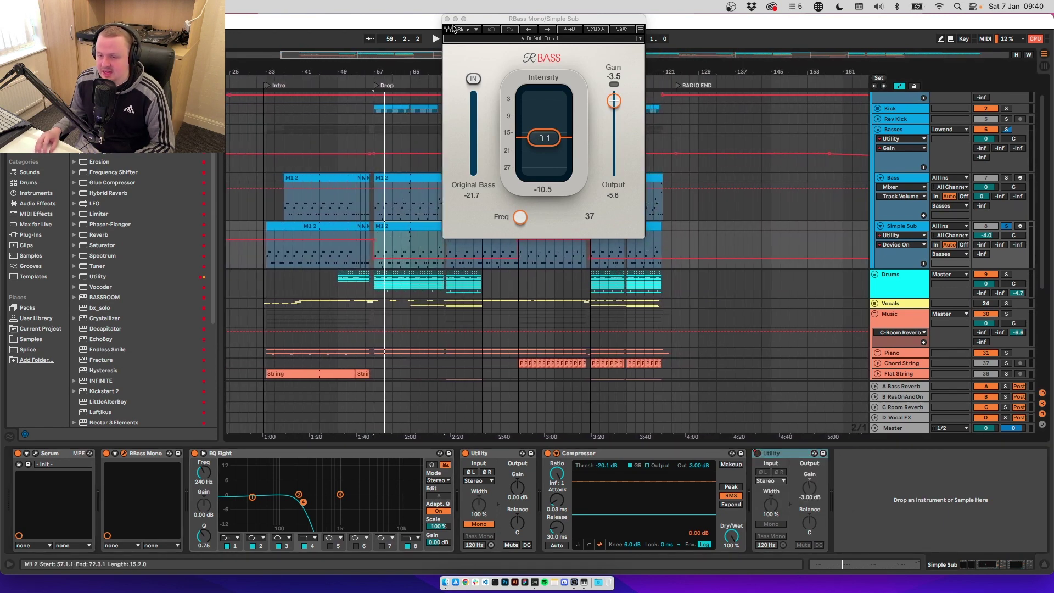
left_click(448, 19)
scroll(528, 235, "up", 5)
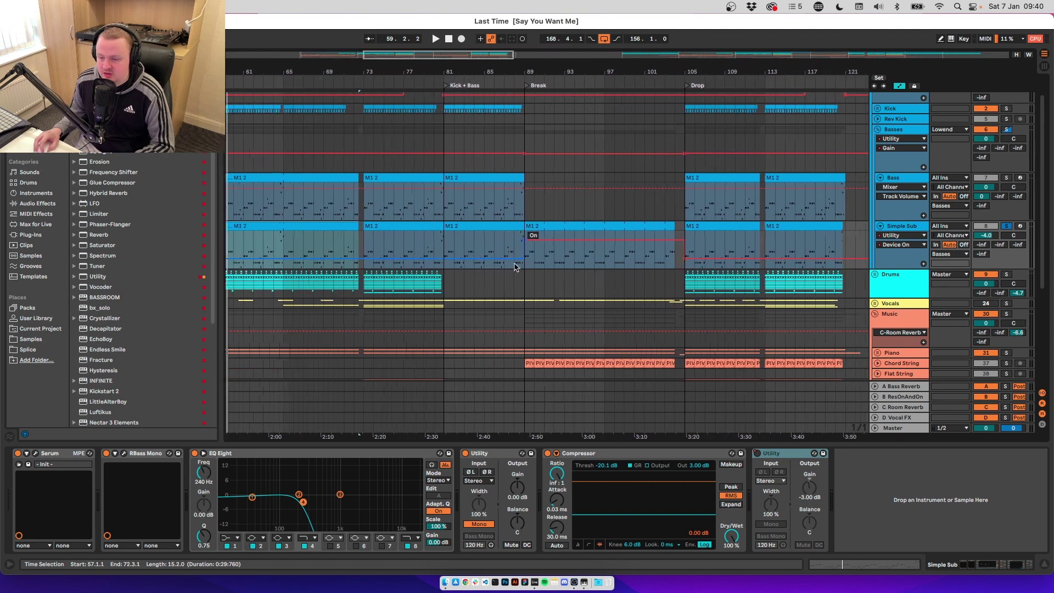
scroll(434, 265, "left", 10)
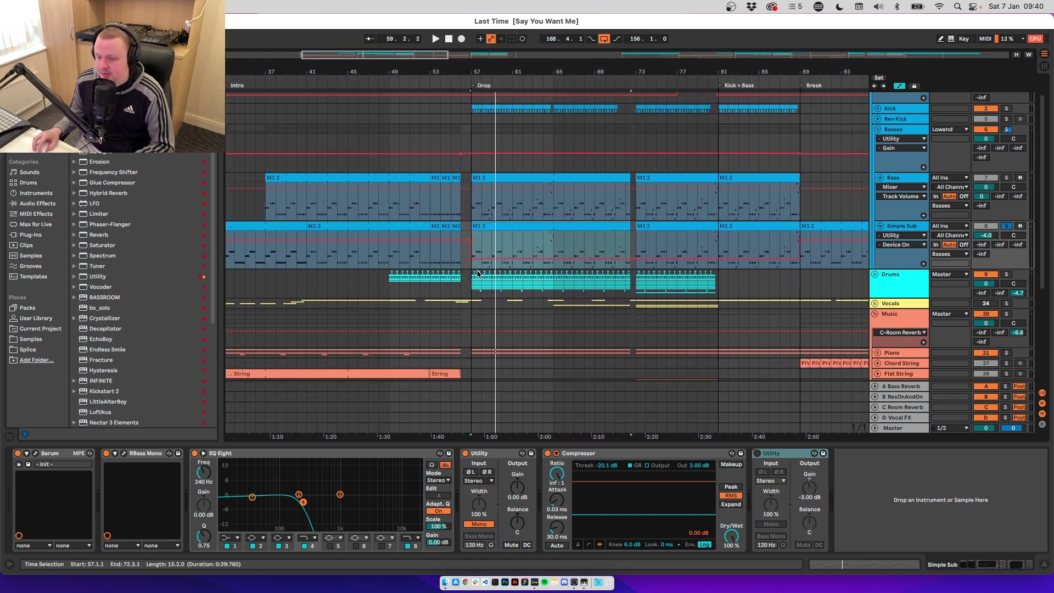
scroll(434, 265, "up", 3)
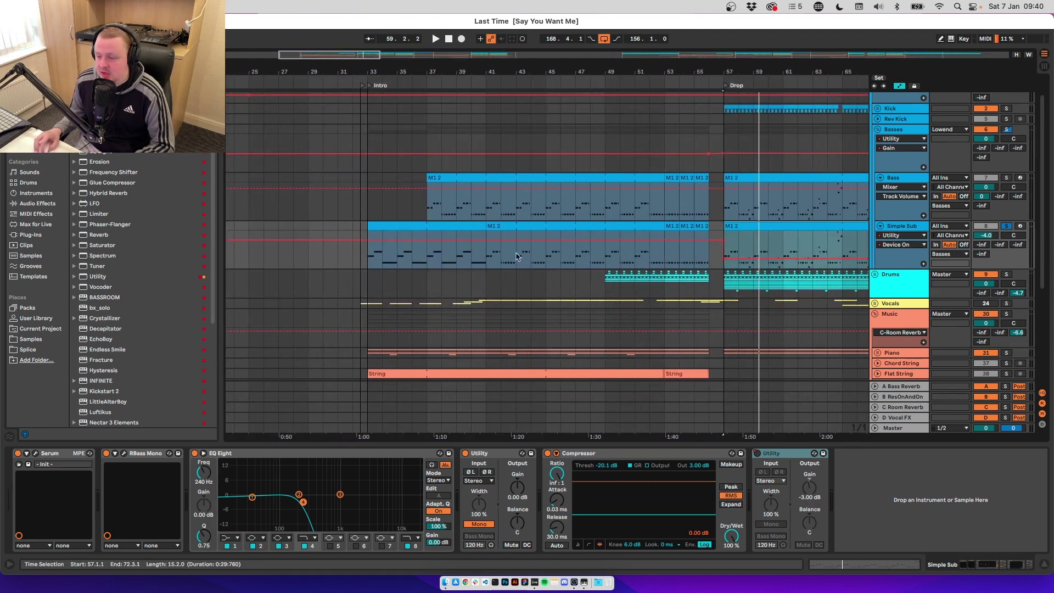
scroll(483, 255, "left", 5)
scroll(484, 255, "right", 10)
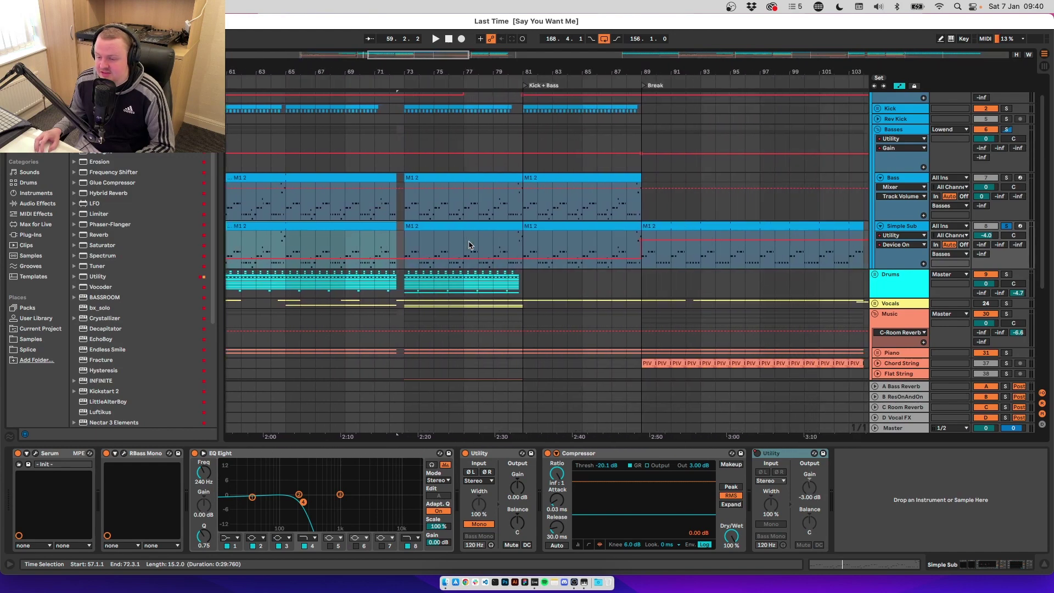
scroll(470, 246, "left", 12)
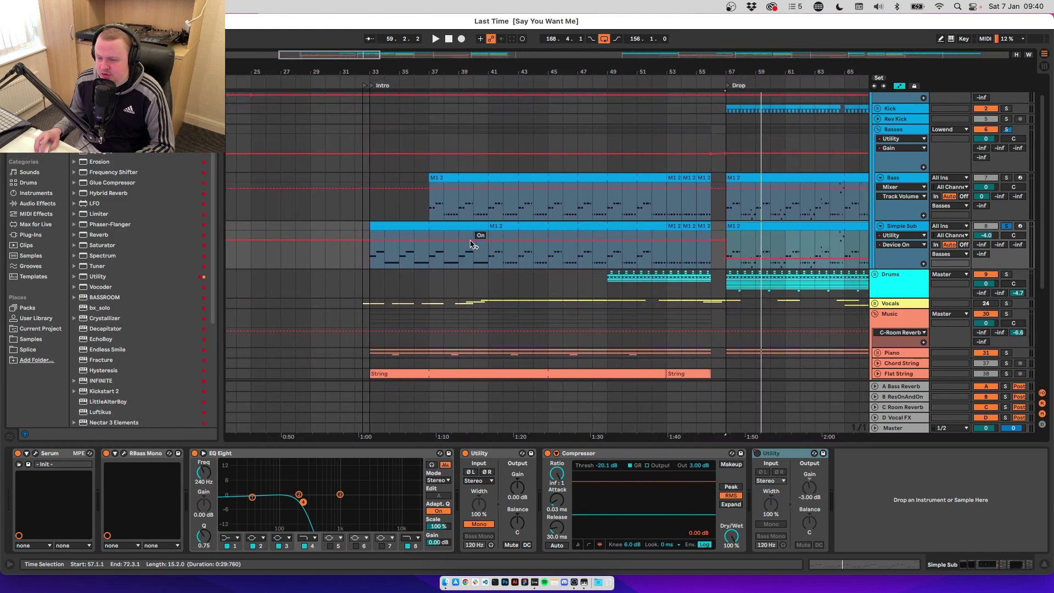
left_click(460, 229)
Open the intro clip's notes, play it briefly, and select the bars 41–53 clip
double_click(461, 229)
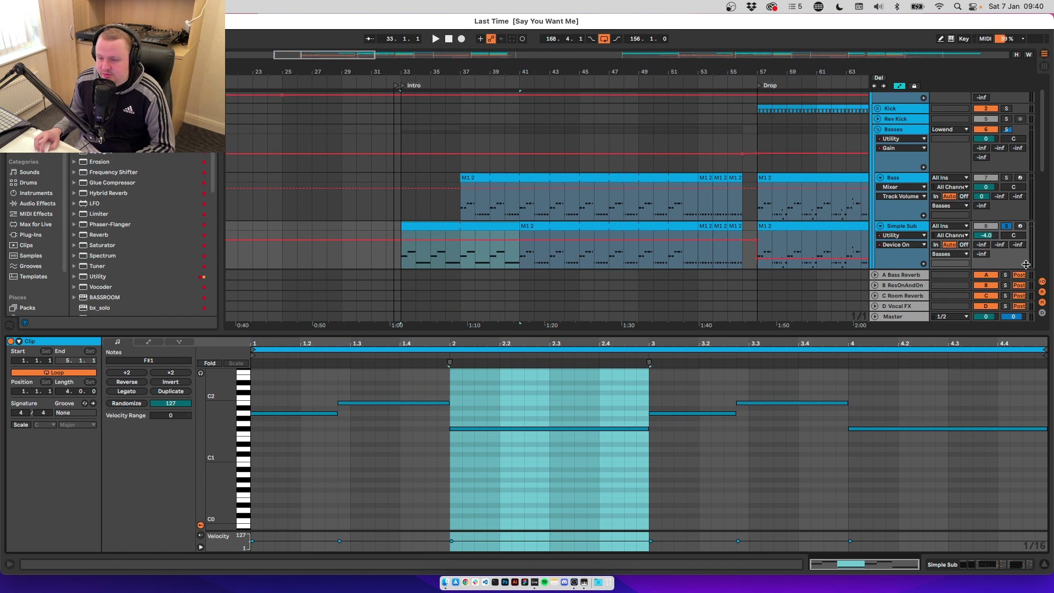
key("space")
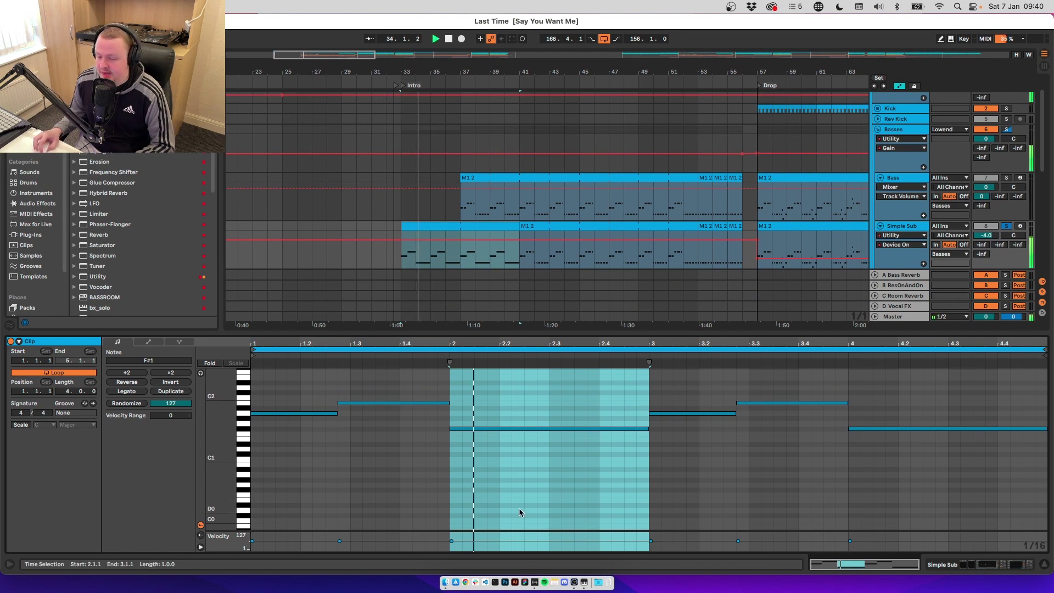
scroll(519, 255, "down", 3)
key("space")
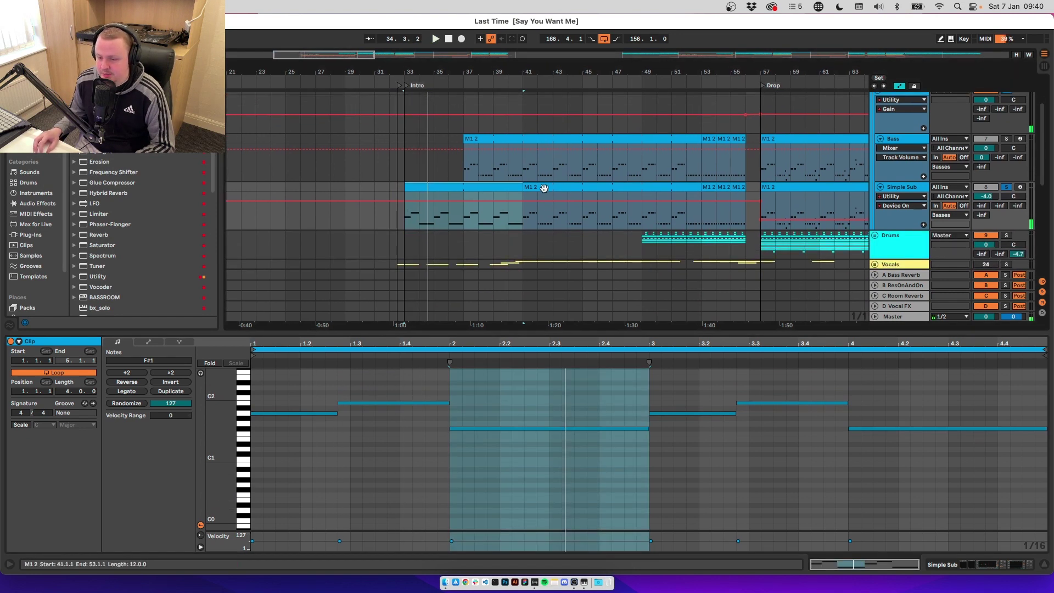
left_click(543, 195)
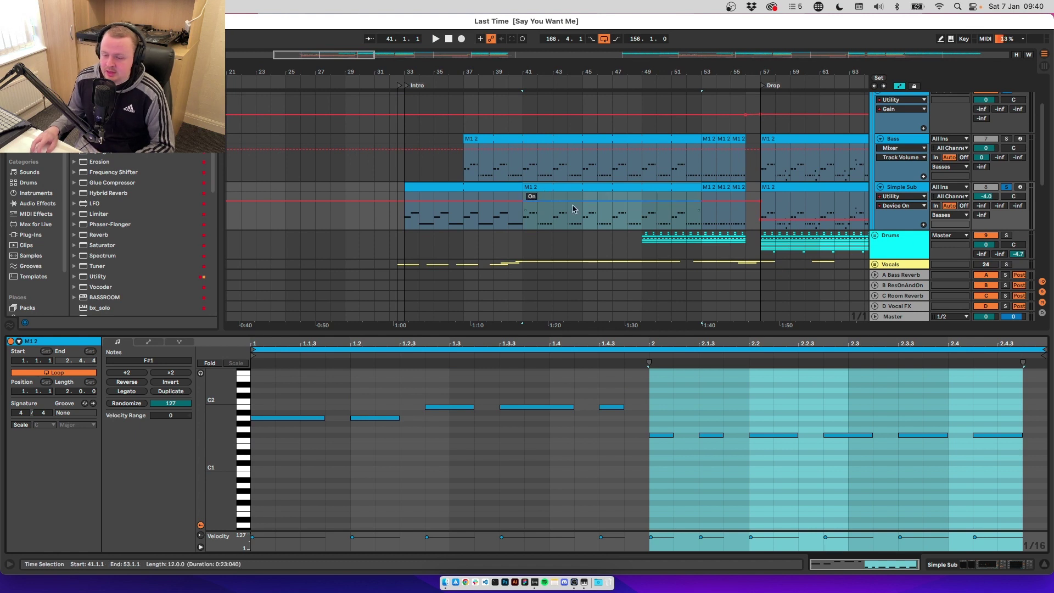
View the short bar-55 clip and the drop clip's notes
scroll(544, 234, "right", 5)
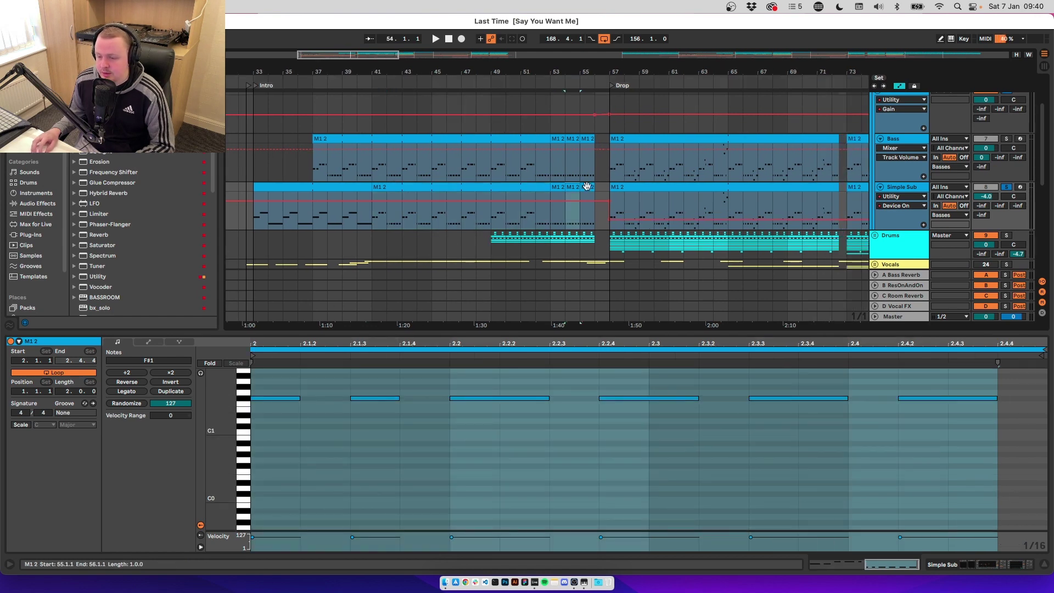
left_click(587, 187)
scroll(511, 223, "right", 5)
scroll(503, 203, "right", 4)
left_click(501, 189)
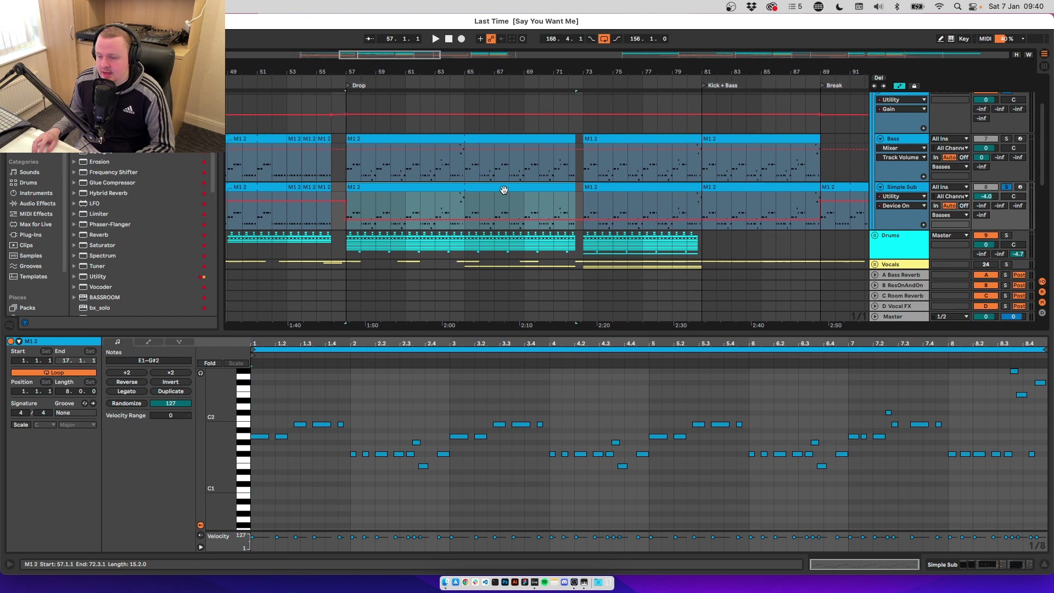
scroll(499, 190, "right", 8)
scroll(499, 190, "right", 5)
View the bar-89, last-drop and bar-105 Simple Sub clips, then show the track's device chain
left_click(561, 181)
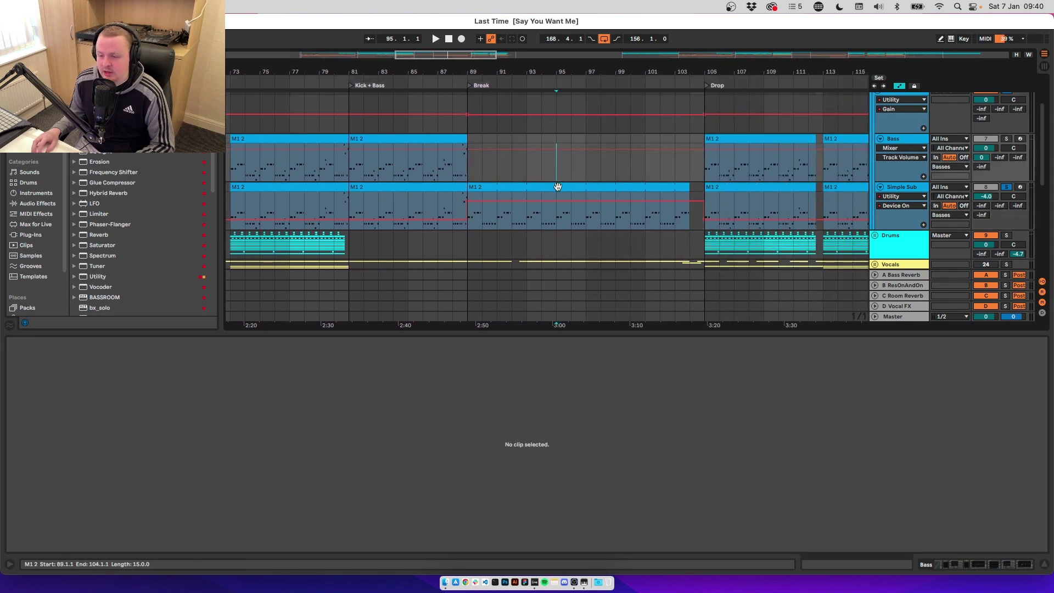
left_click(558, 187)
left_click(593, 415)
scroll(594, 415, "up", 1)
left_click(584, 217)
scroll(583, 216, "right", 8)
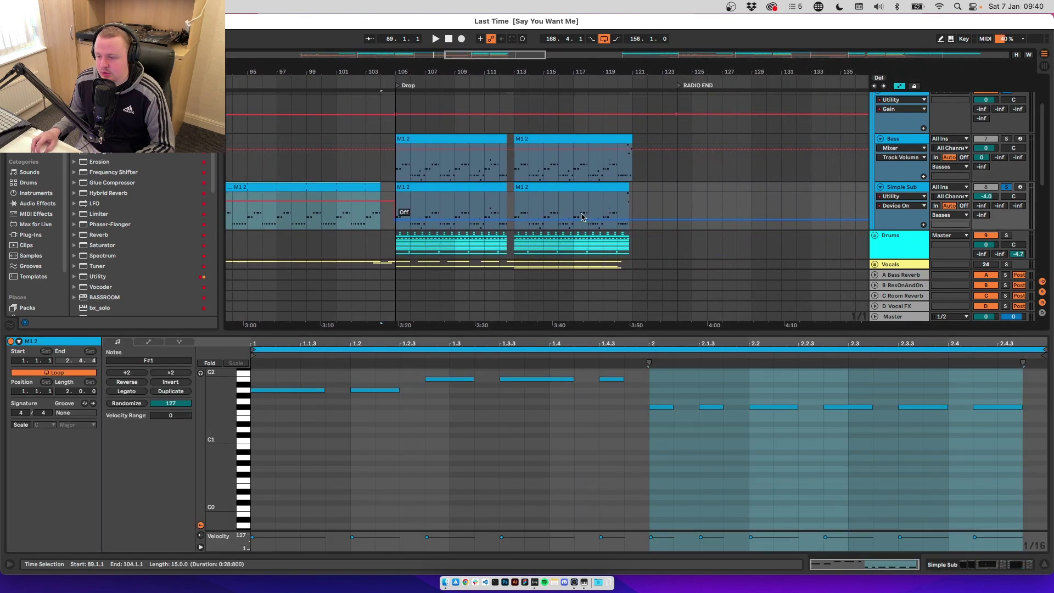
left_click(342, 188)
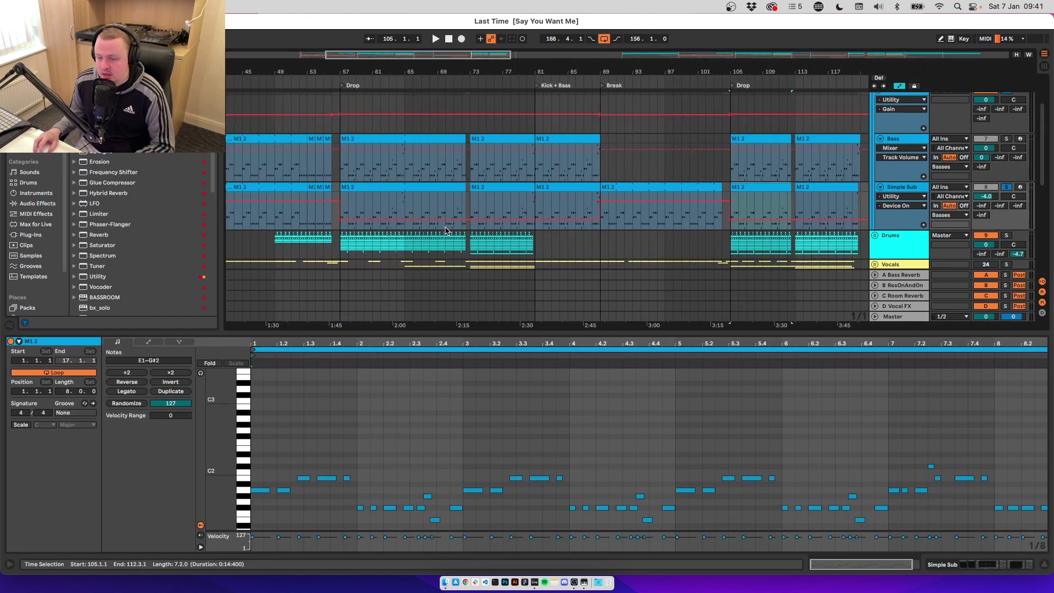
scroll(446, 230, "left", 3)
double_click(920, 186)
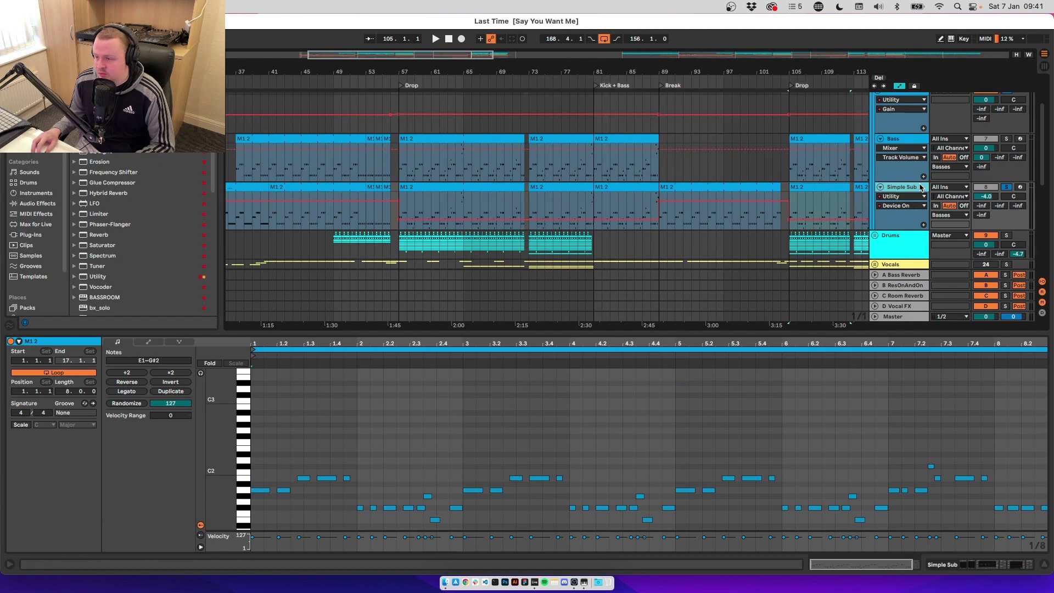
scroll(906, 129, "up", 2)
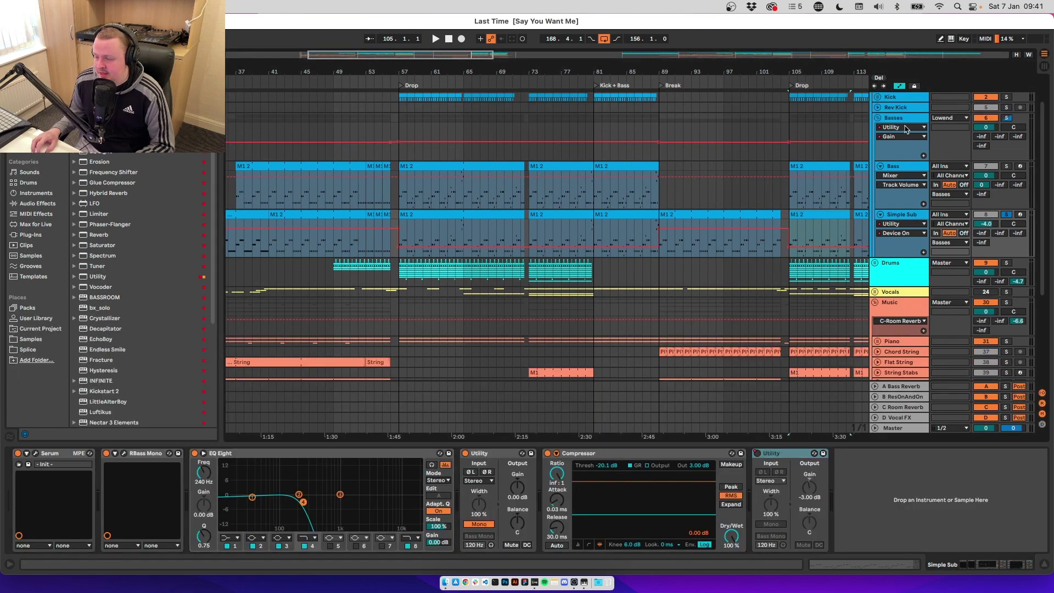
Solo the Bass track and play its drop clip from bar 57
left_click(901, 169)
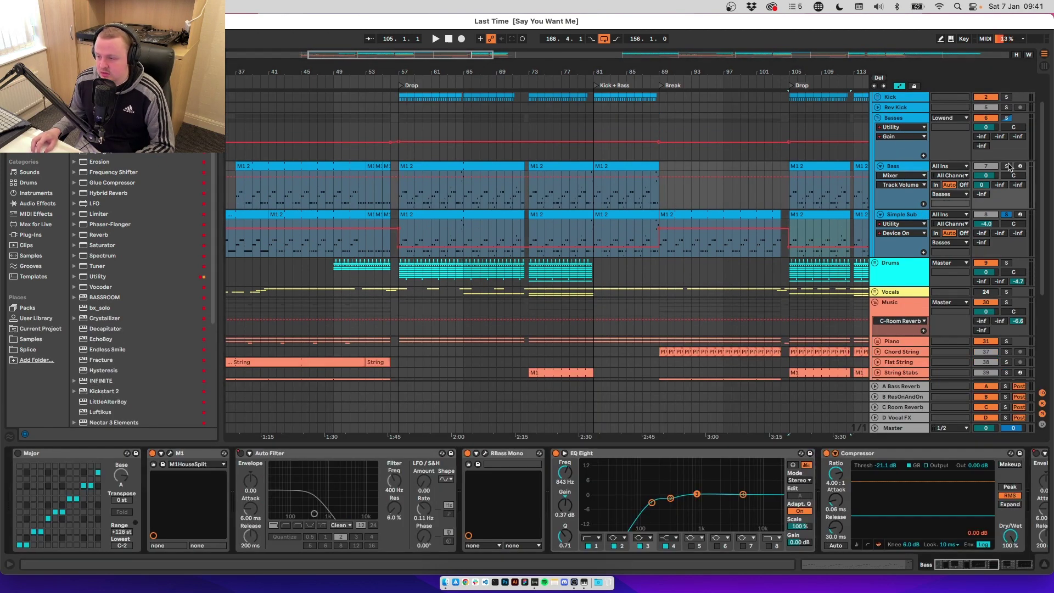
left_click(1008, 166)
left_click(434, 166)
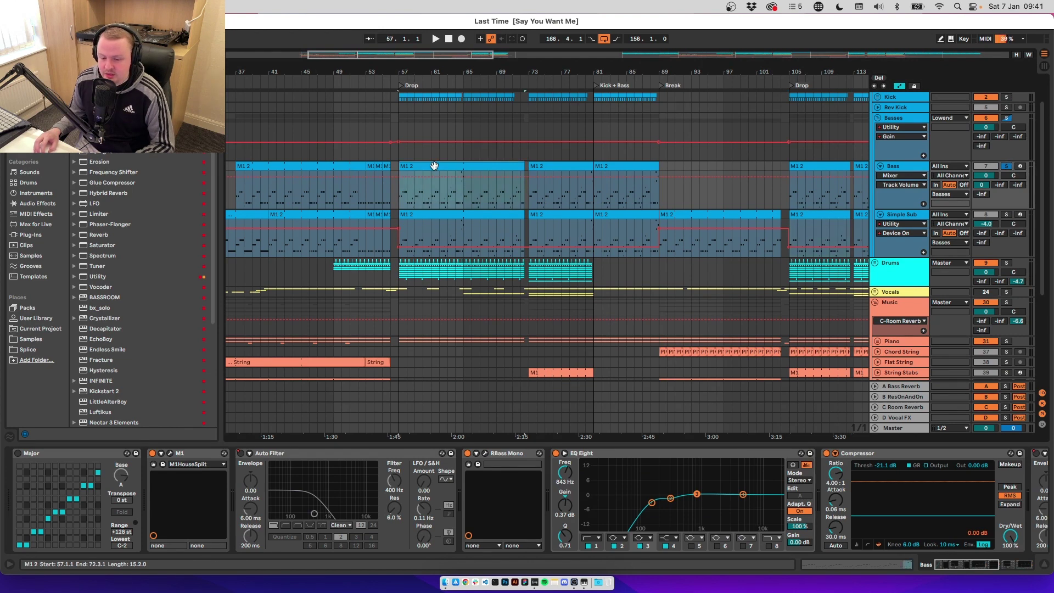
key("space")
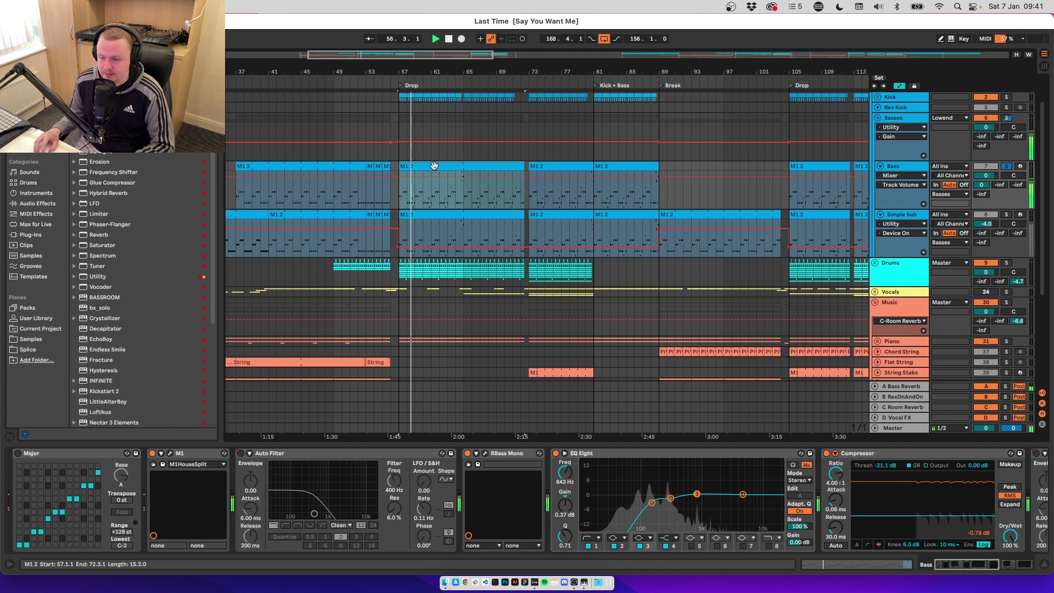
scroll(420, 168, "up", 2)
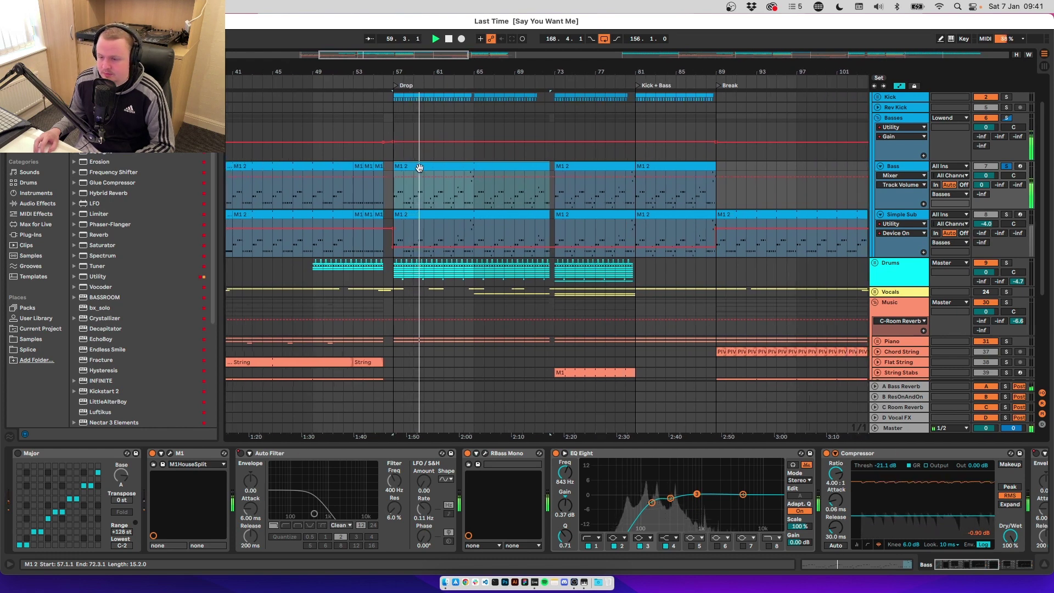
key("space")
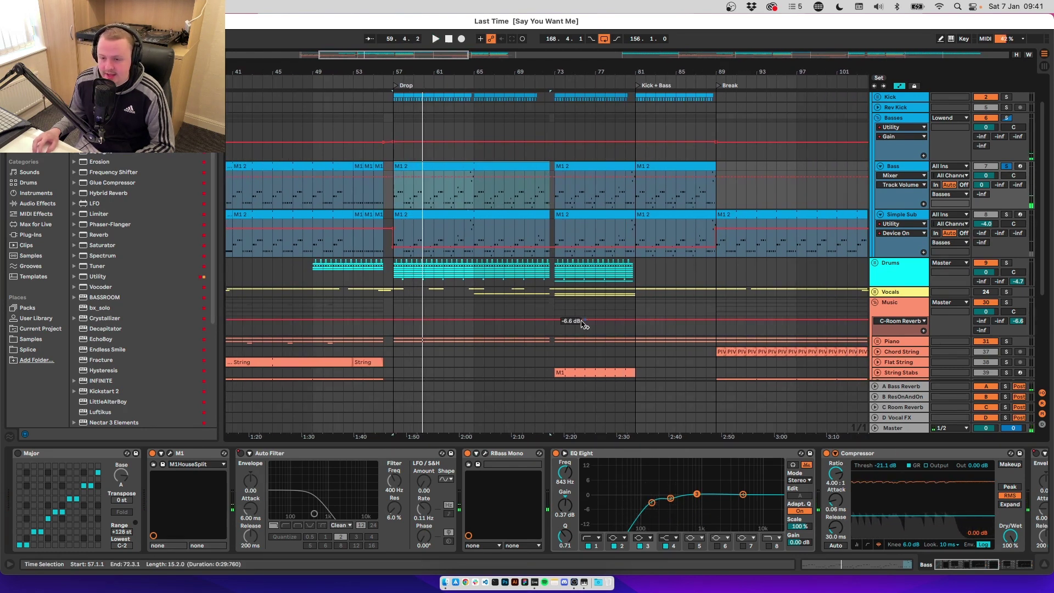
Open the Bass track's Korg M1 instrument editor
scroll(601, 319, "right", 2)
scroll(601, 319, "right", 1)
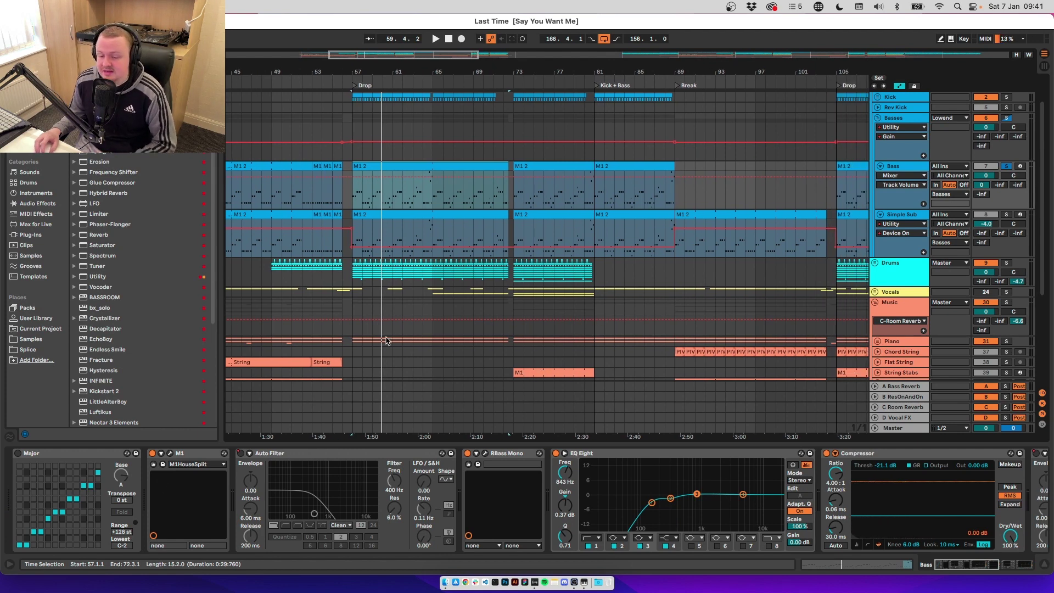
left_click(169, 453)
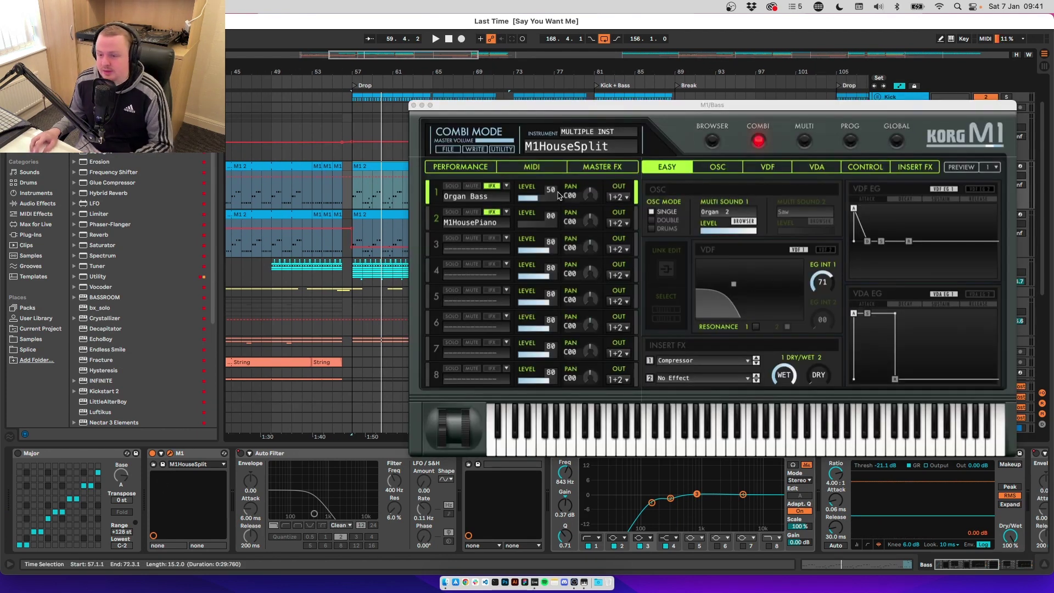
Open RBass Mono and play the bass, toggling RBass to compare the sound
left_click(486, 453)
key("space")
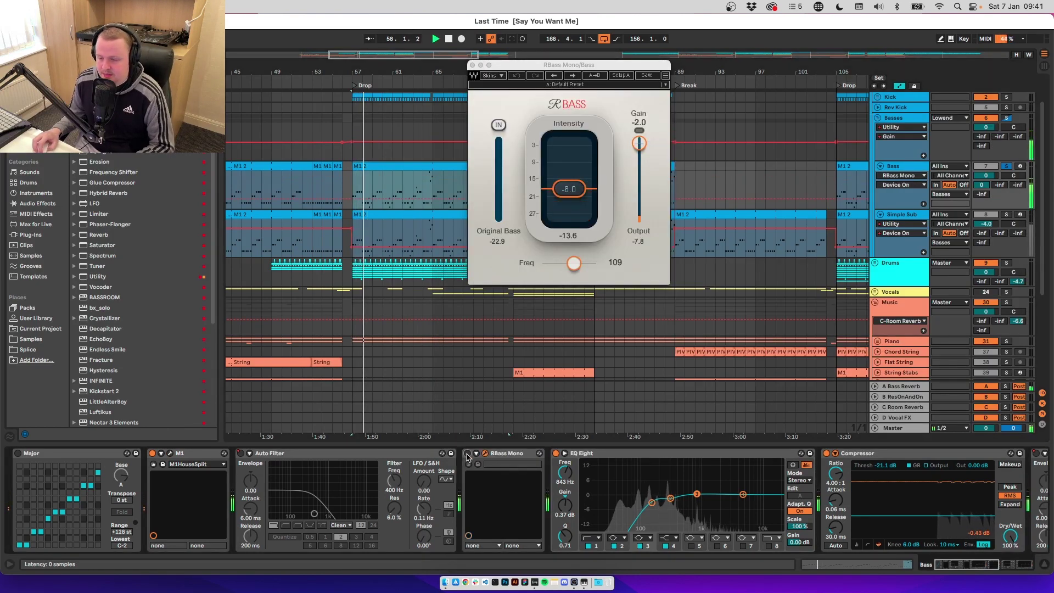
left_click(467, 453)
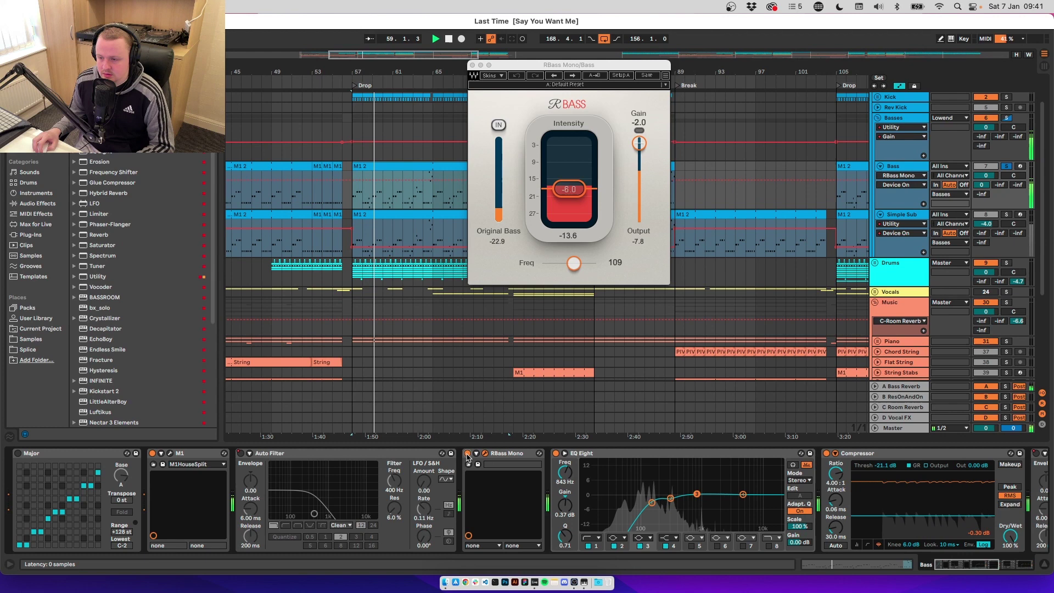
key("space")
Inspect EQ Eight's 147 Hz low-cut and 300 Hz dip bands, playing from bar 57
scroll(530, 478, "right", 3)
left_click(530, 477)
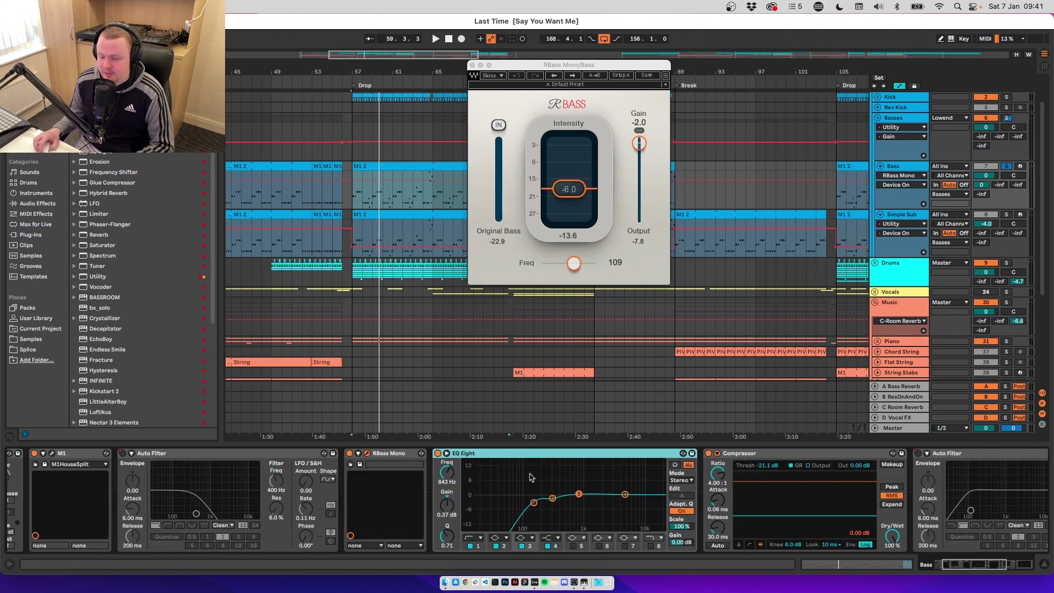
left_click(534, 503)
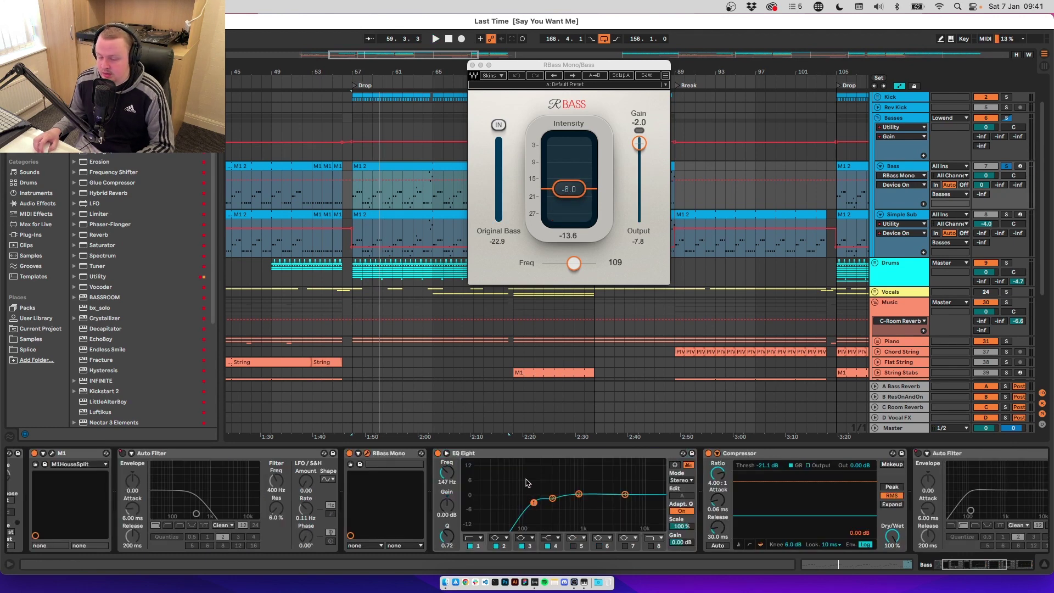
scroll(528, 459, "right", 4)
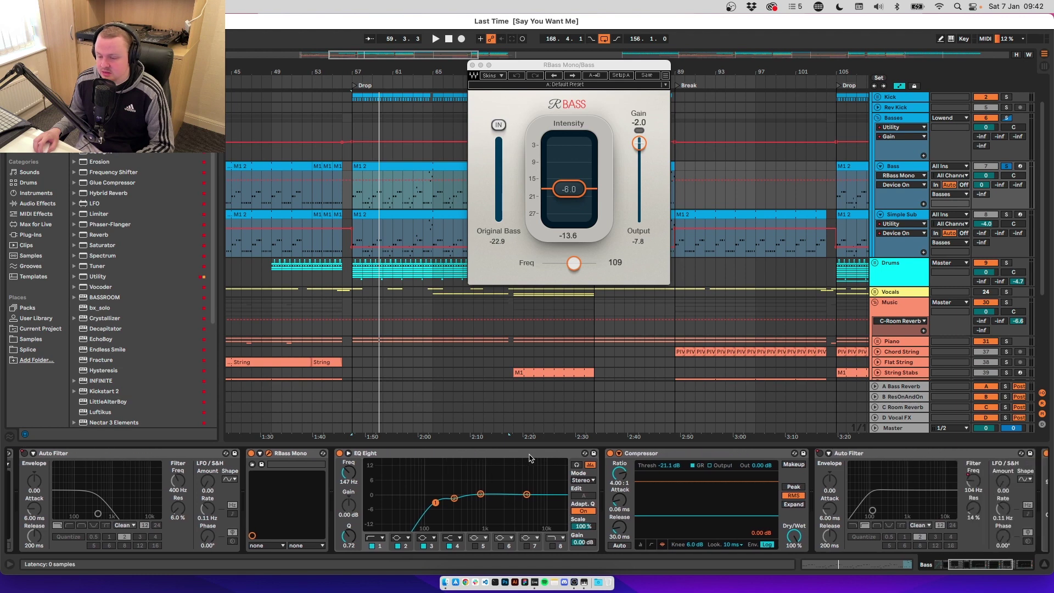
left_click(431, 499)
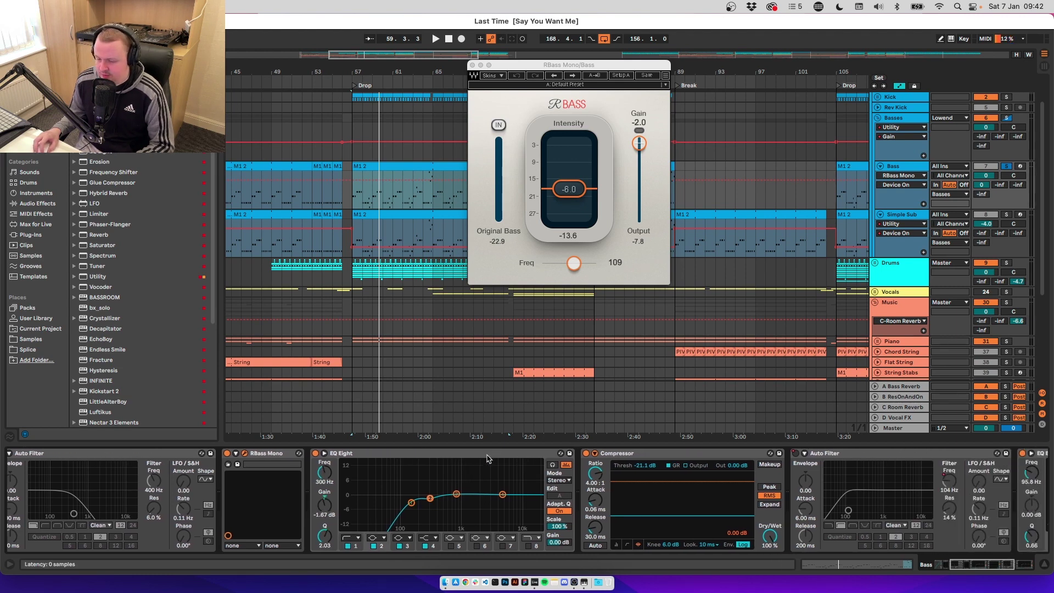
scroll(489, 459, "right", 3)
key("space")
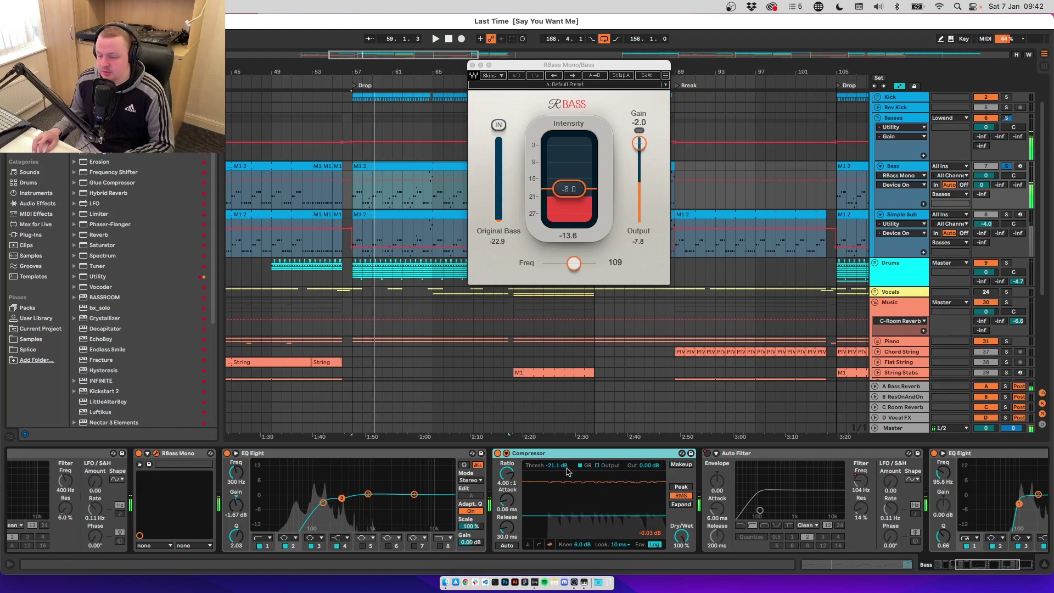
scroll(567, 471, "right", 3)
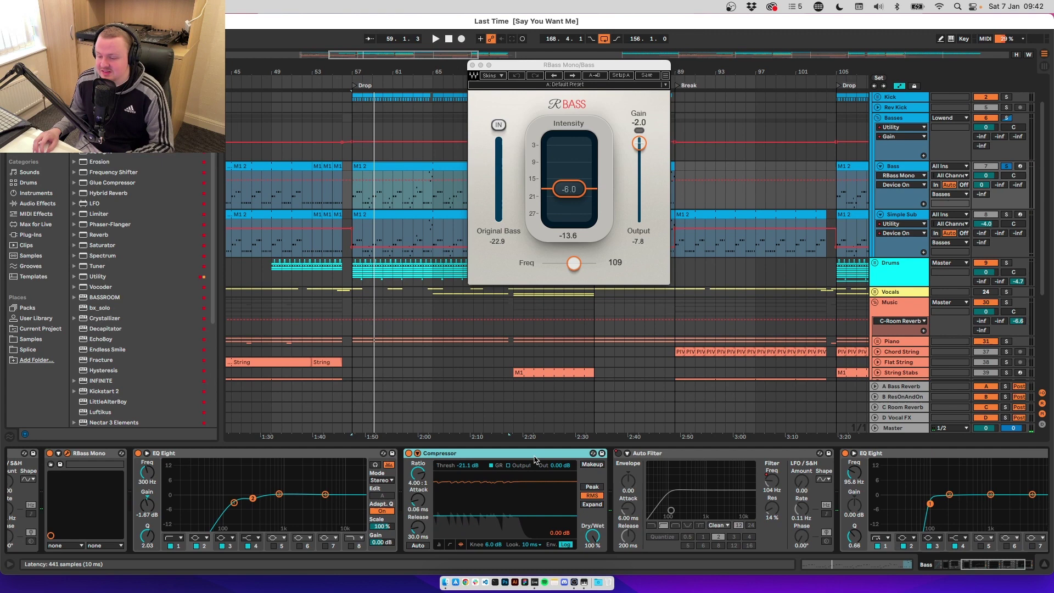
scroll(526, 455, "right", 4)
Show the Auto Filter automation on the Bass lane and zoom out to the whole arrangement
right_click(501, 454)
left_click(519, 459)
key("minus")
key("minus")
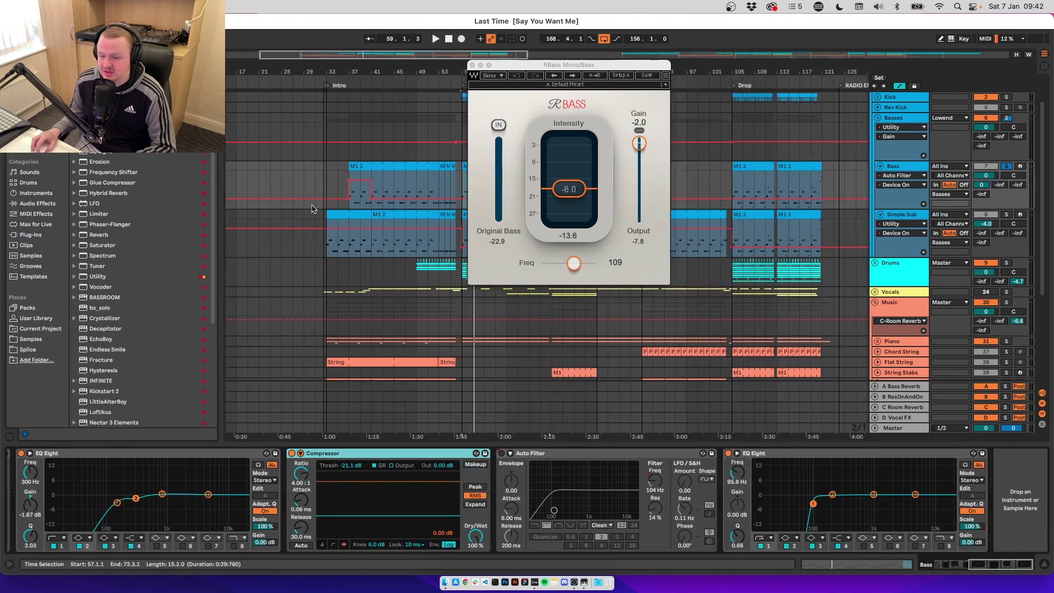
scroll(311, 206, "up", 3)
Play the Bass clip from bar 37, close the RBass window, and select the Basses group
left_click(389, 167)
key("space")
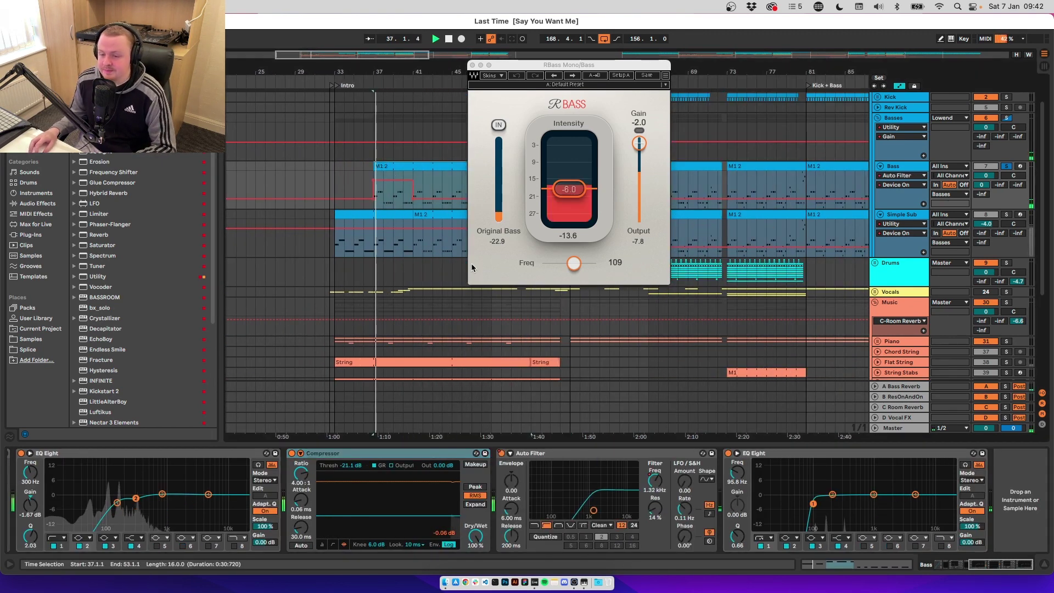
left_click(472, 65)
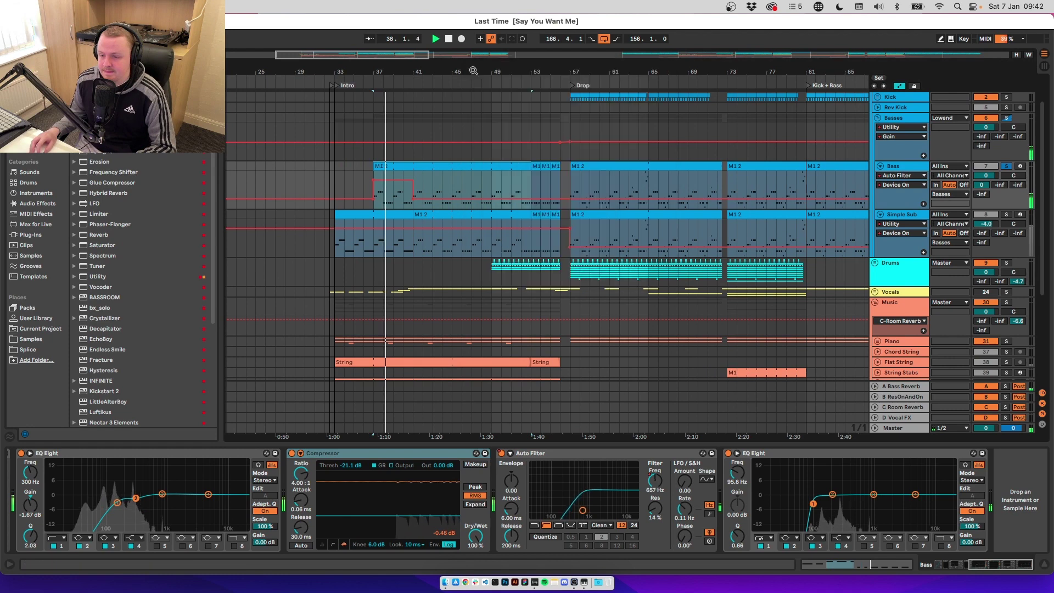
scroll(487, 225, "right", 5)
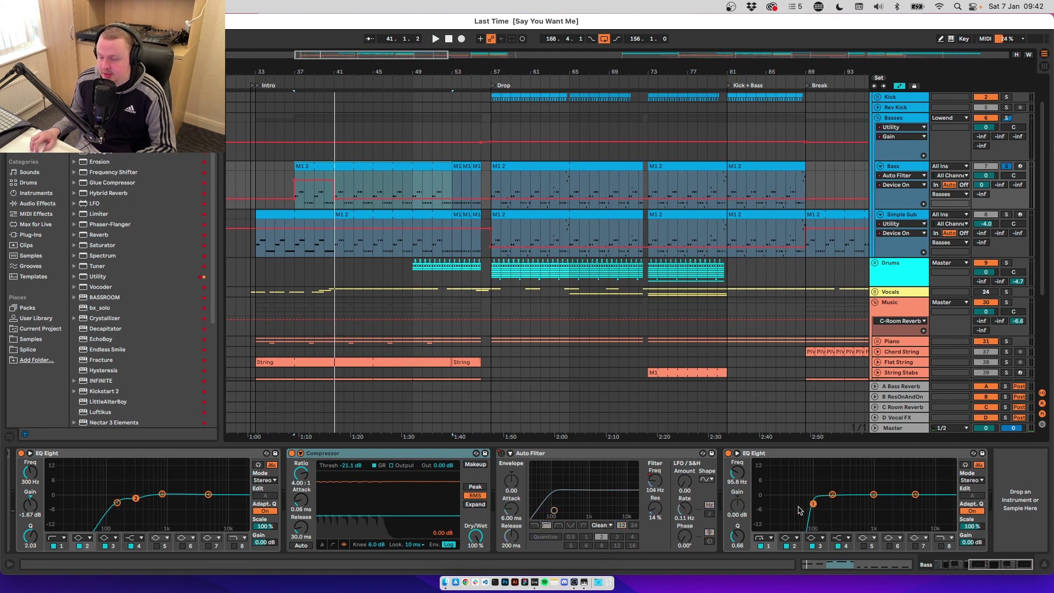
scroll(611, 228, "right", 8)
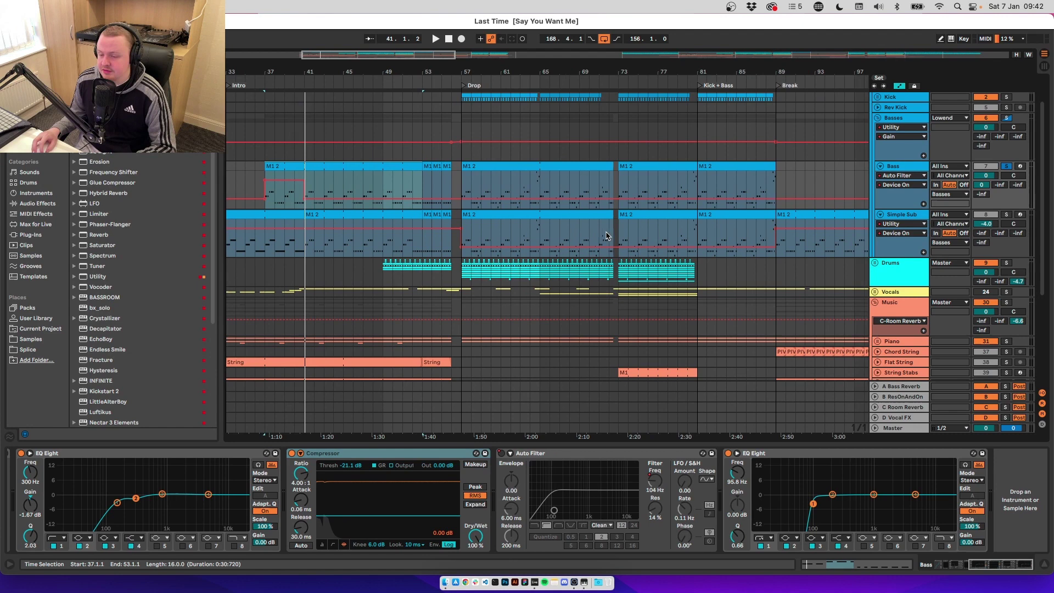
left_click(905, 167)
Select the Basses group, open Decapitator and Kickstart, and play them from the Drop at bar 57
left_click(898, 118)
key("minus")
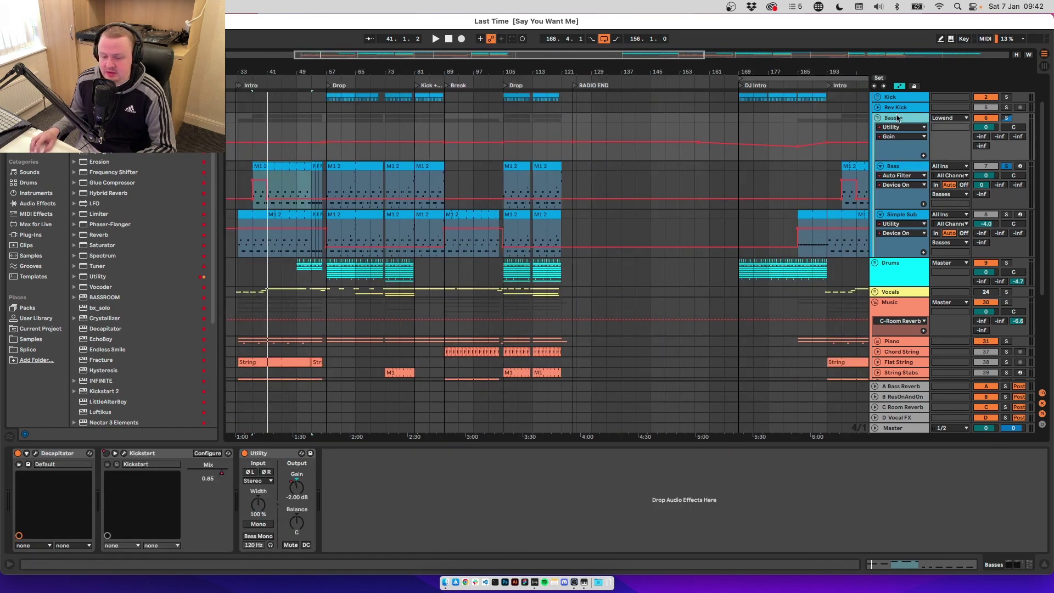
left_click(1007, 118)
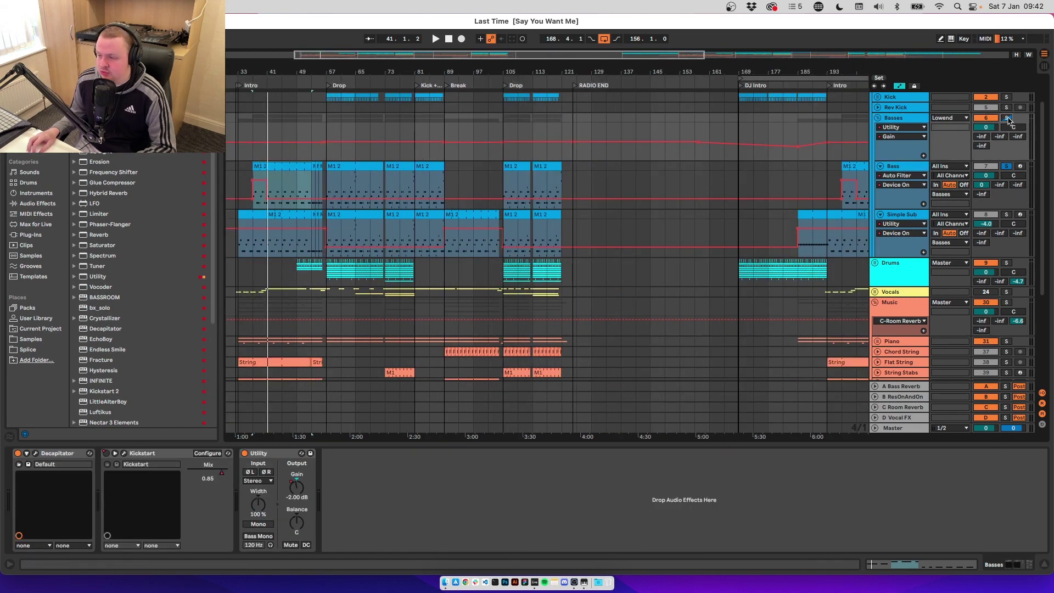
left_click(35, 453)
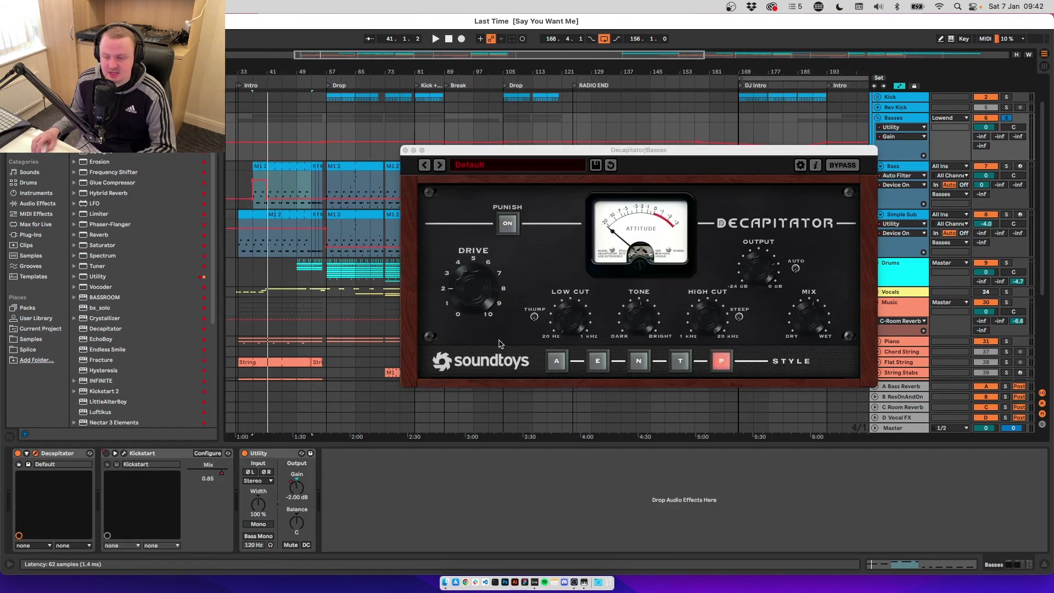
left_click(328, 160)
key("space")
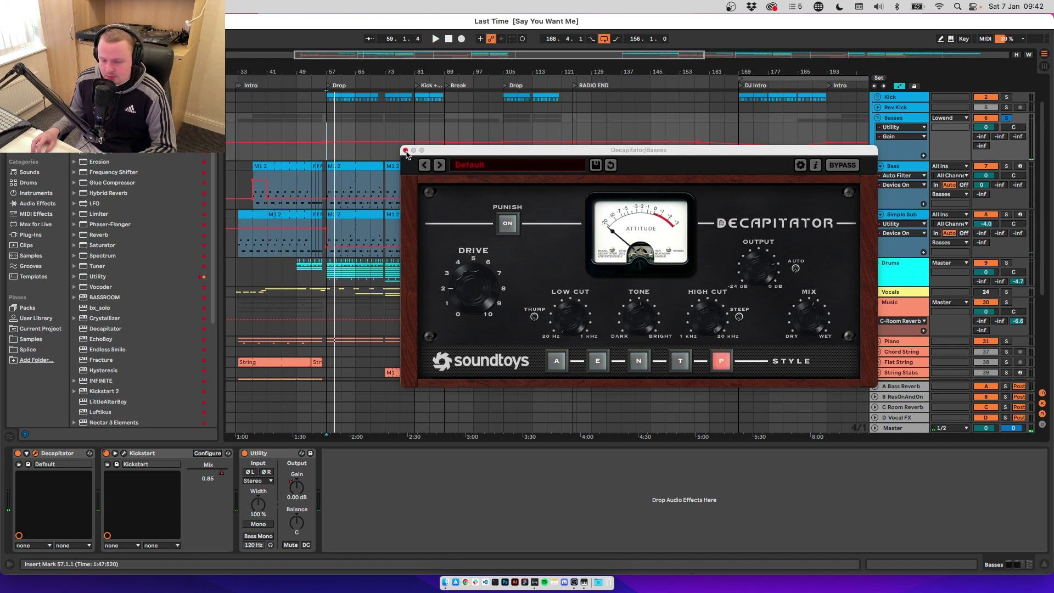
left_click(123, 454)
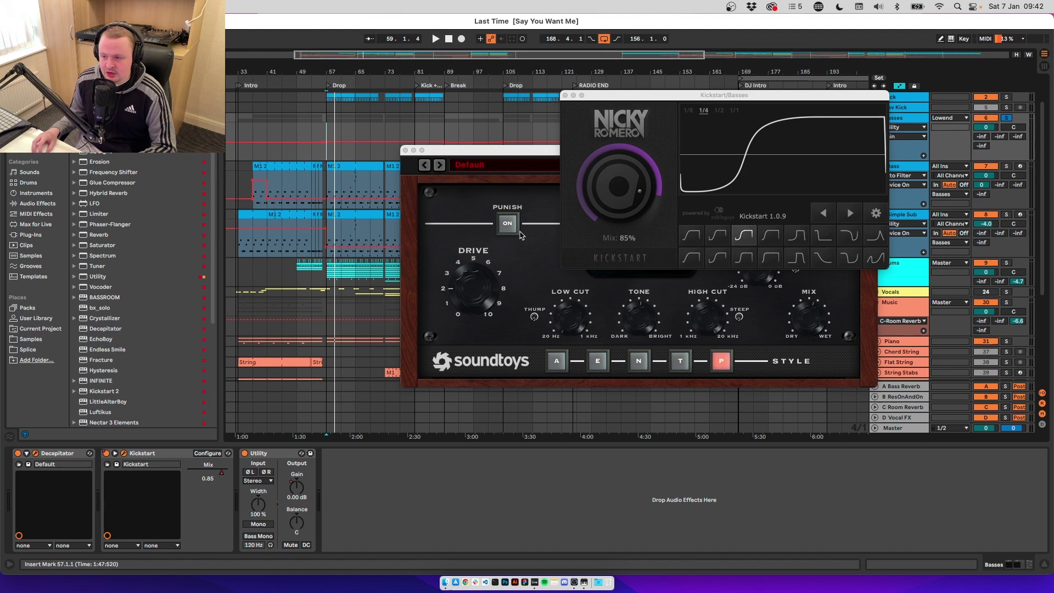
left_click_drag(613, 94, 619, 78)
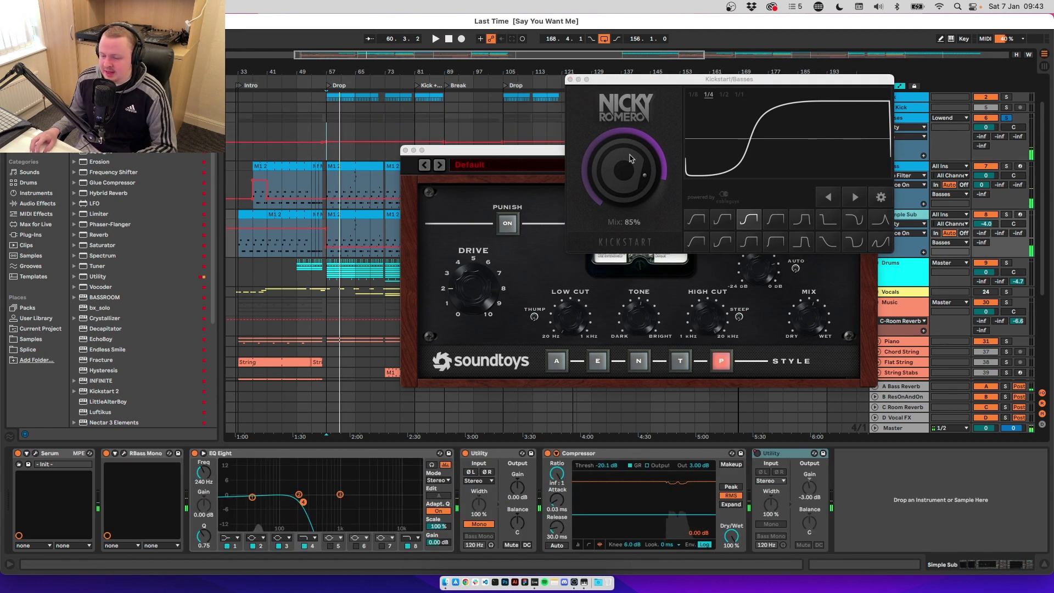
Close the plugin windows and select Basses gain automation ranges around the Break at bar 89
key("super+alt+p")
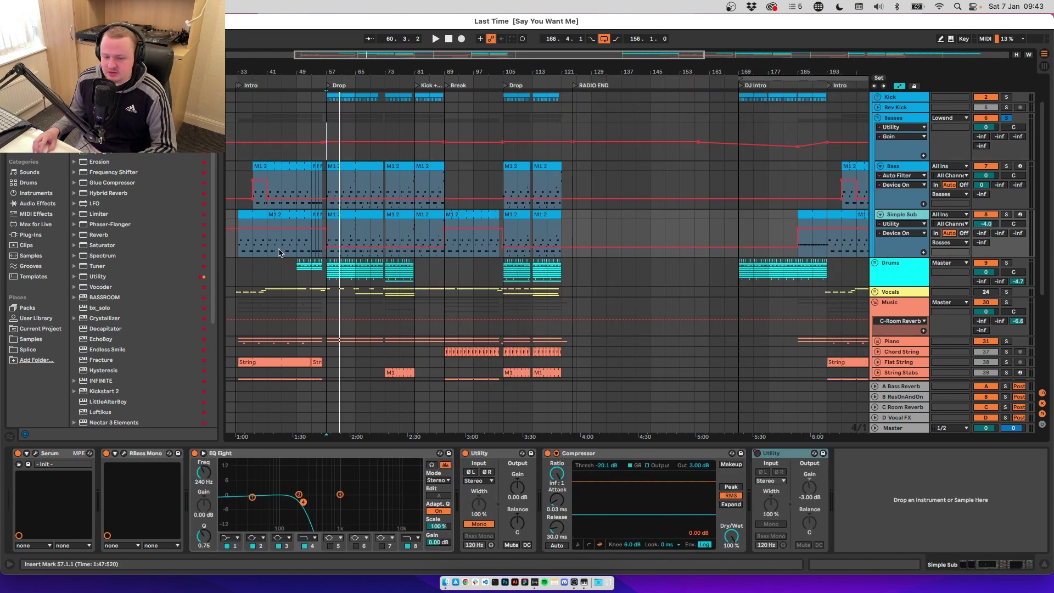
scroll(310, 183, "up", 5)
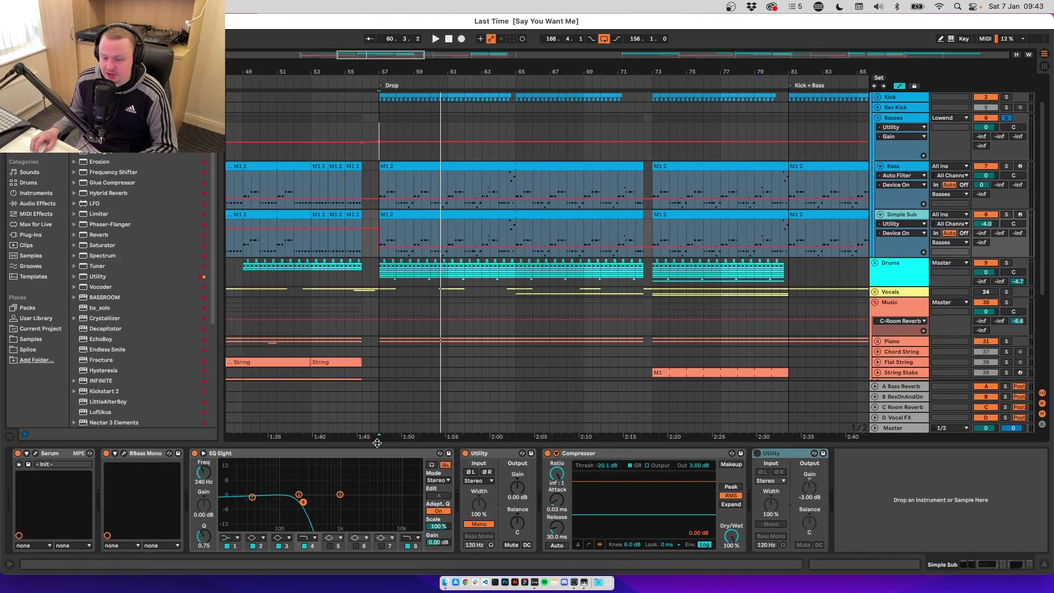
right_click(894, 119)
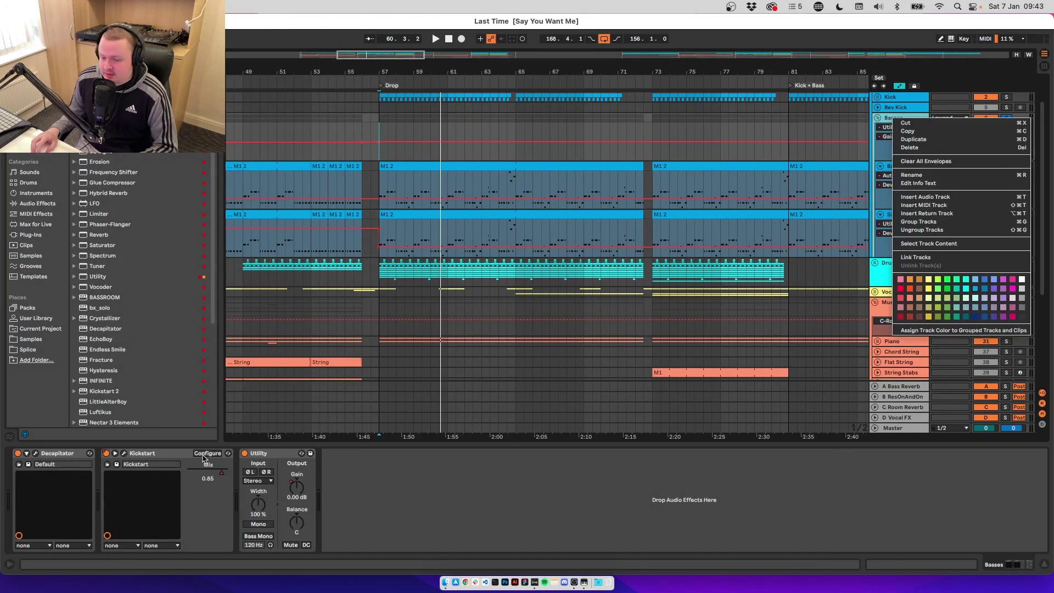
left_click(292, 488)
scroll(318, 158, "down", 4)
left_click_drag(317, 155, 429, 151)
left_click_drag(634, 153, 701, 148)
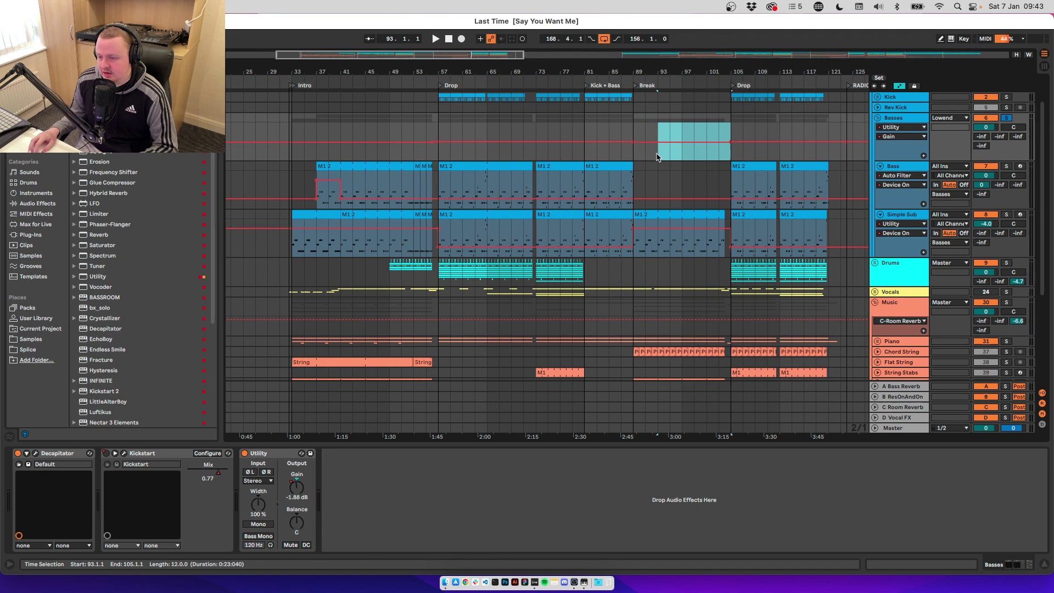
left_click(636, 156)
Fold the Basses group and solo the Lowend group
scroll(679, 165, "down", 3)
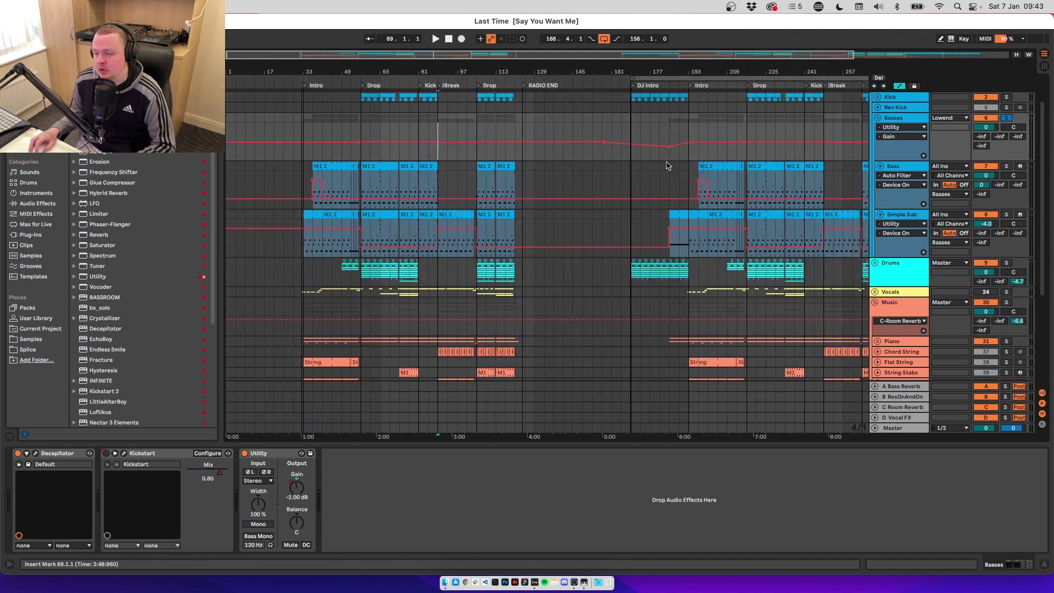
left_click(877, 118)
scroll(884, 126, "up", 2)
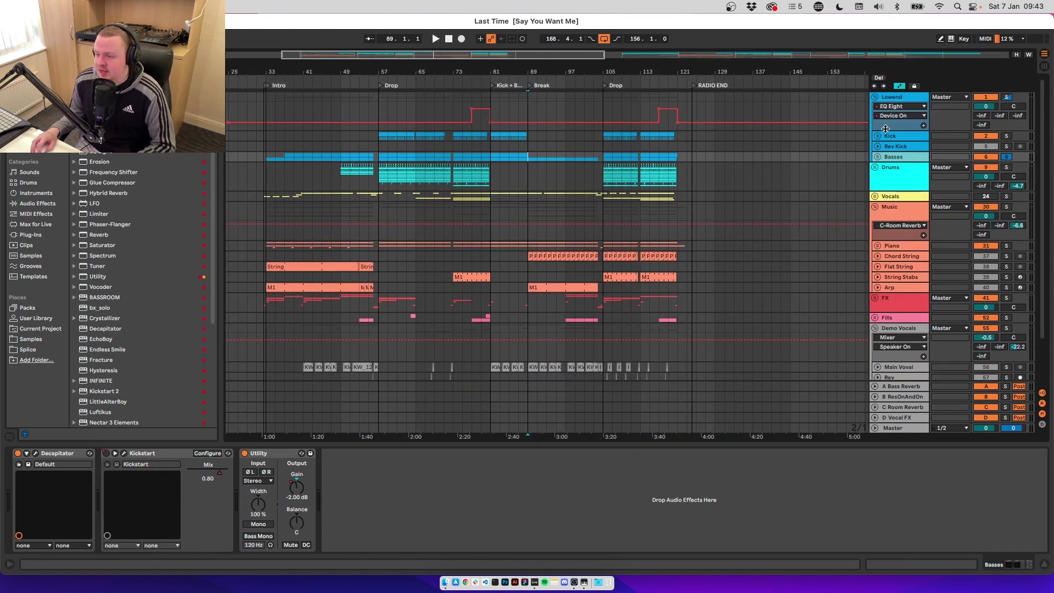
left_click(1007, 97)
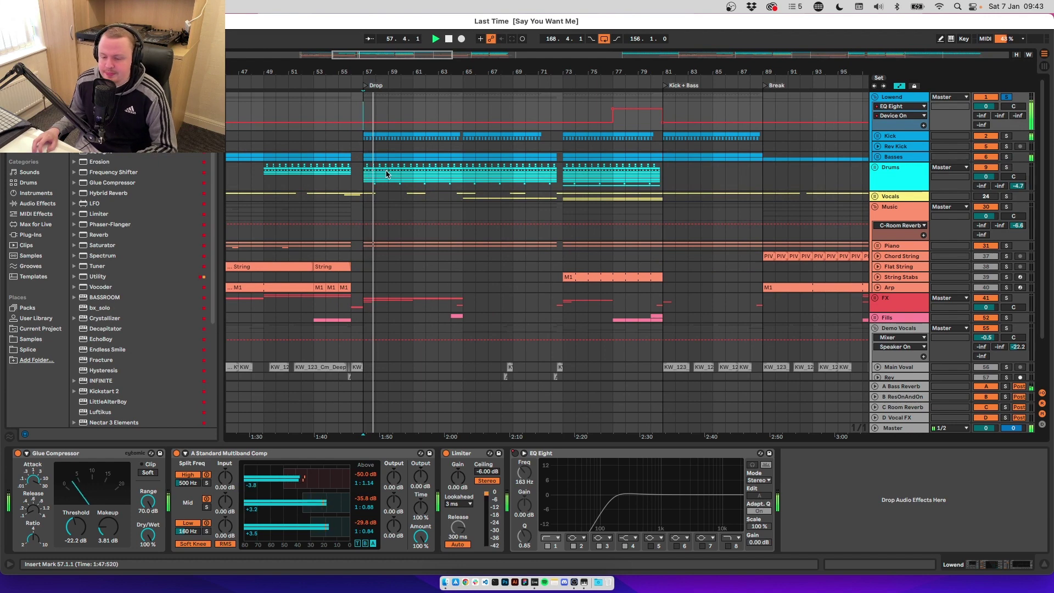
Expand and solo the Kick group, hide automation, and play Kick and Kick Top from the Drop
left_click(892, 136)
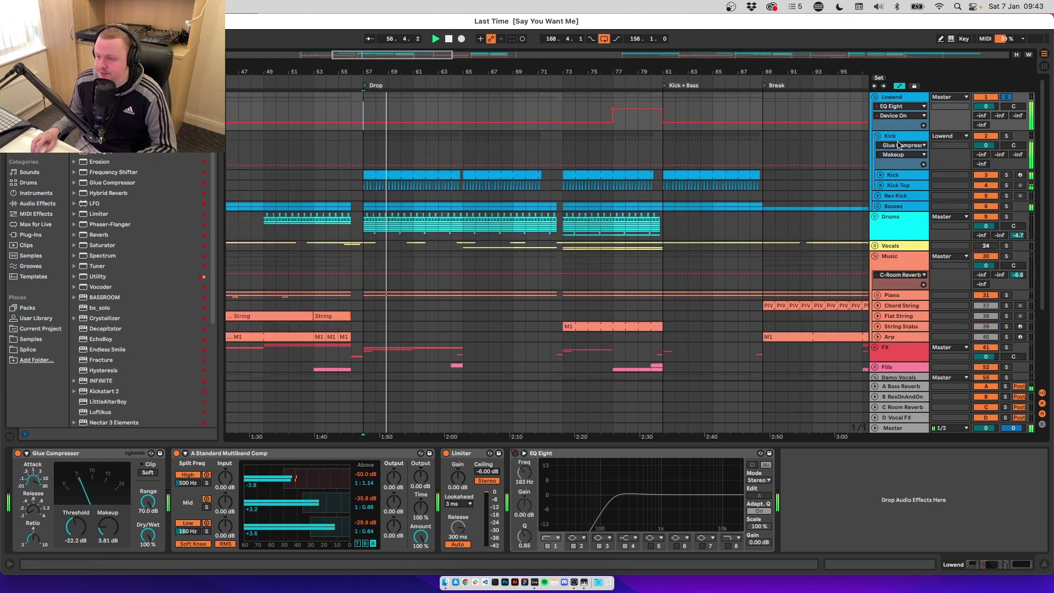
left_click(901, 145)
left_click(899, 141)
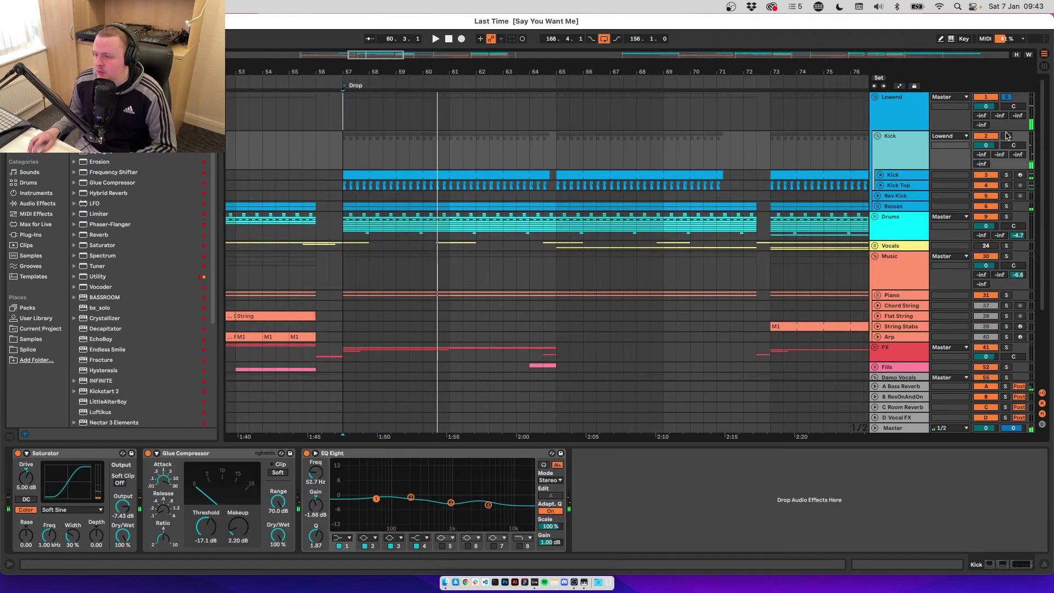
key("s")
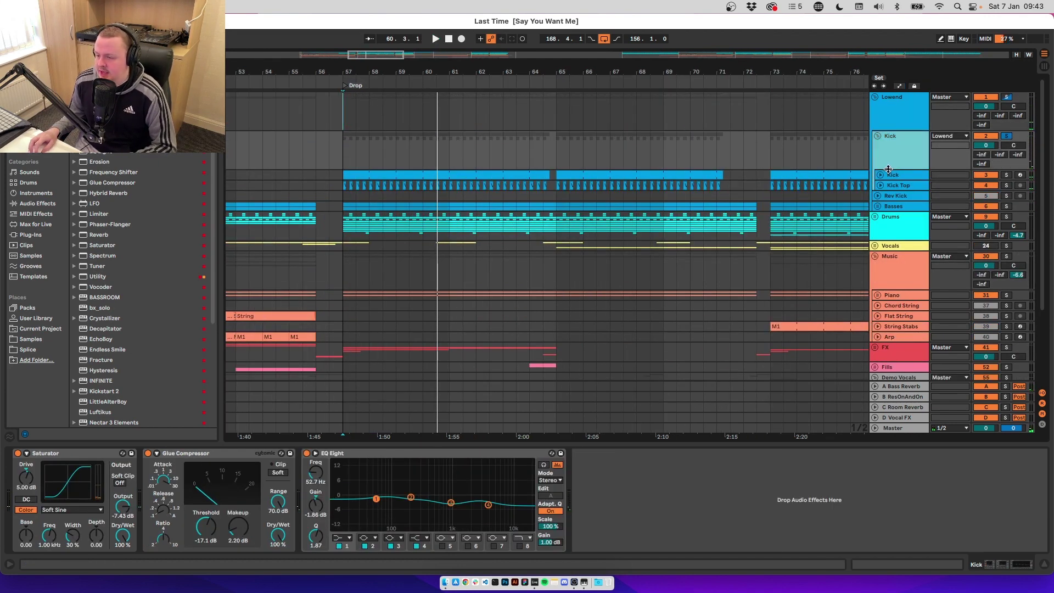
left_click(890, 174)
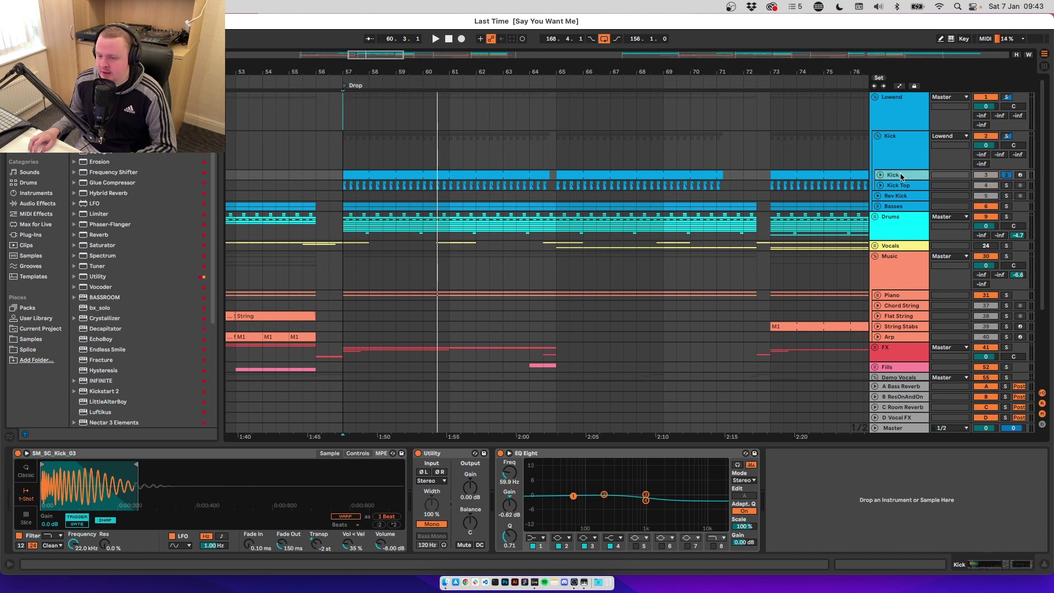
key("space")
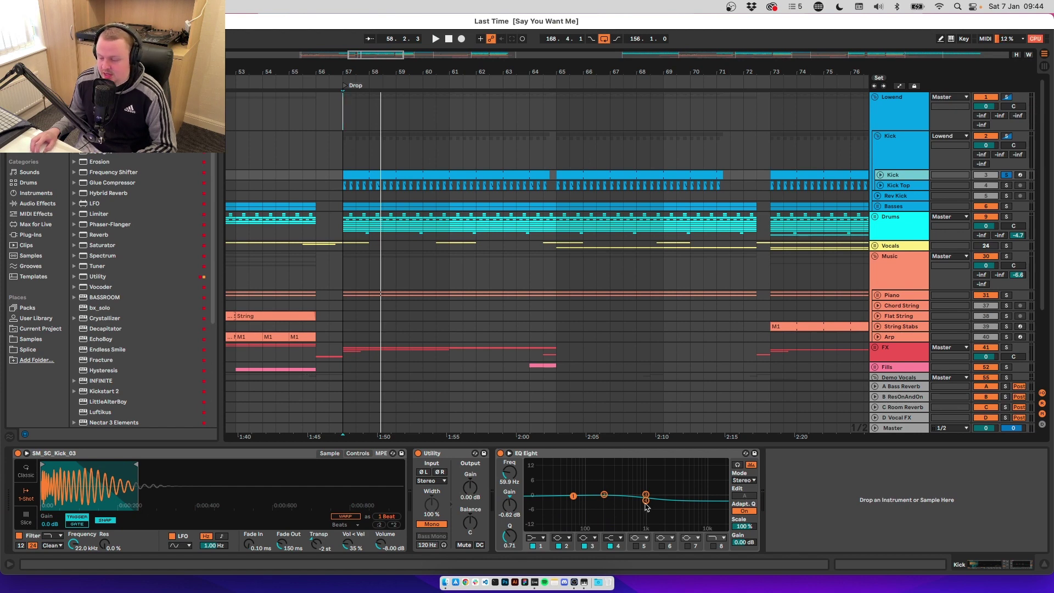
left_click(890, 188)
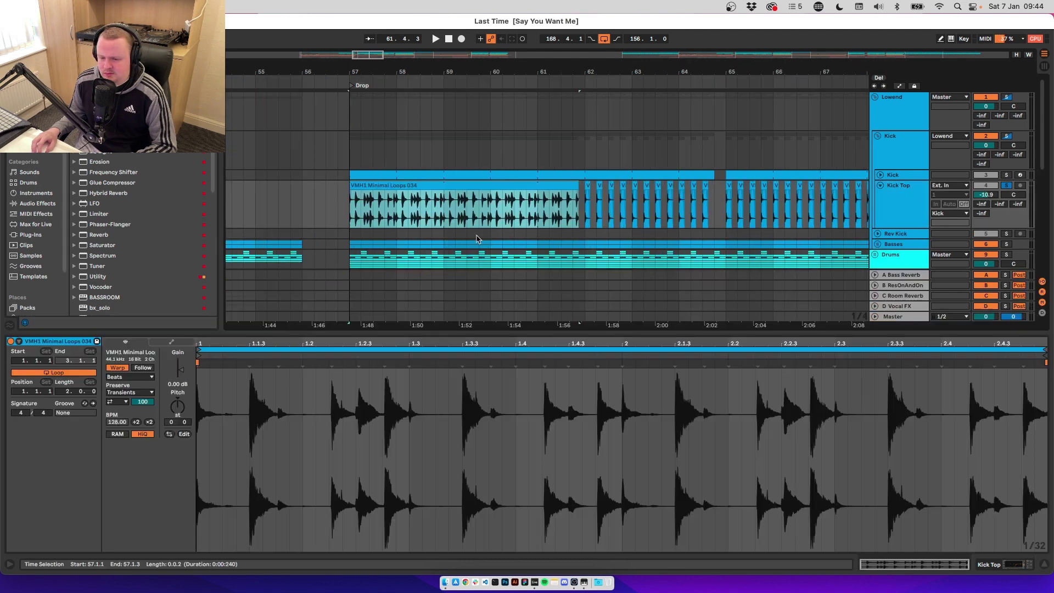
Undo the merged Kick Top loop to restore its separate clips and play it back
key("super+z")
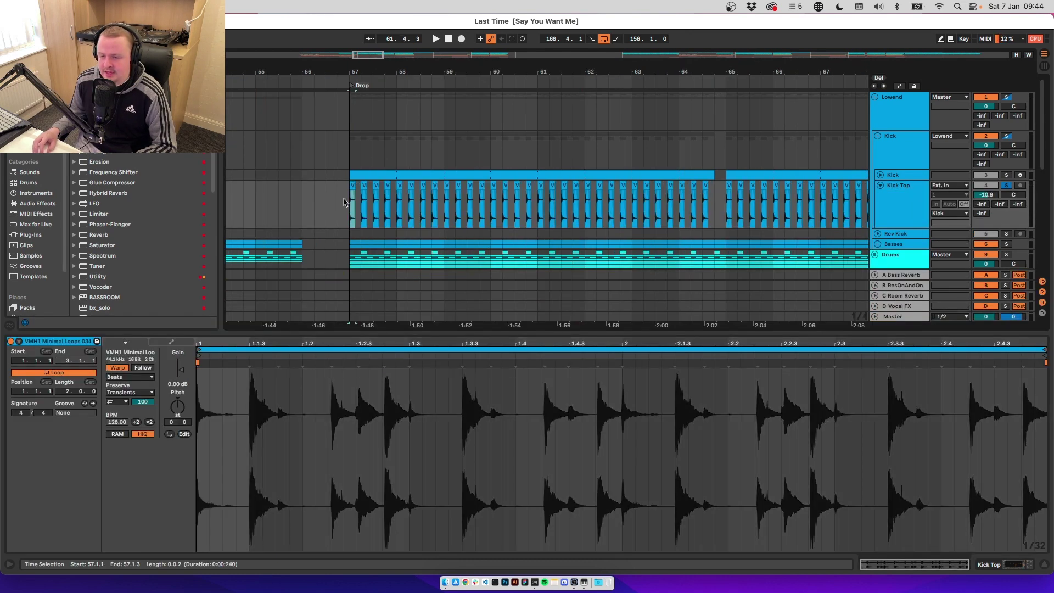
scroll(344, 203, "up", 5)
scroll(376, 208, "up", 2)
scroll(376, 208, "down", 2)
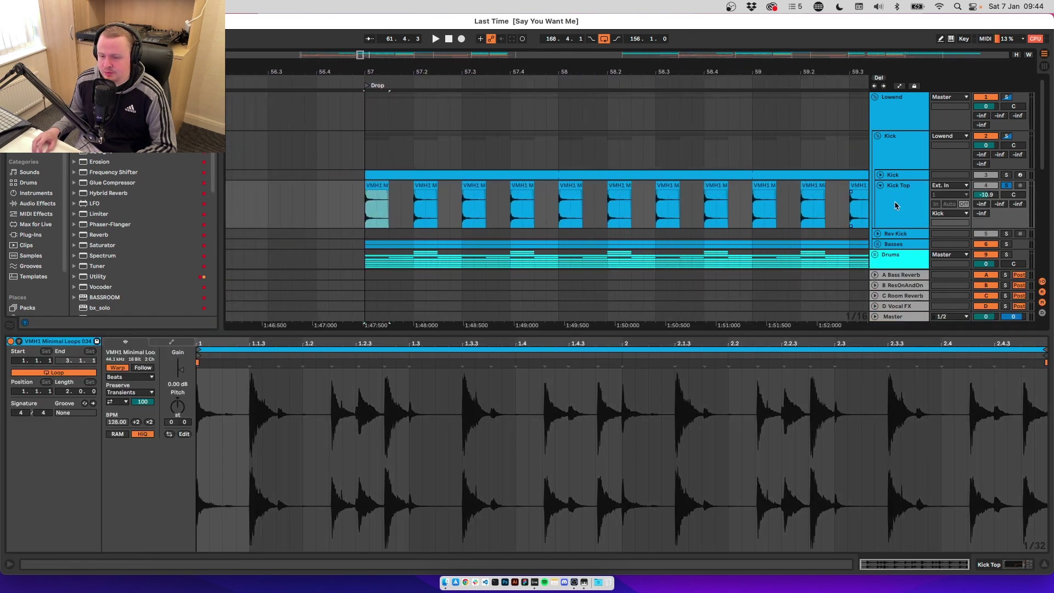
left_click(896, 206)
key("space")
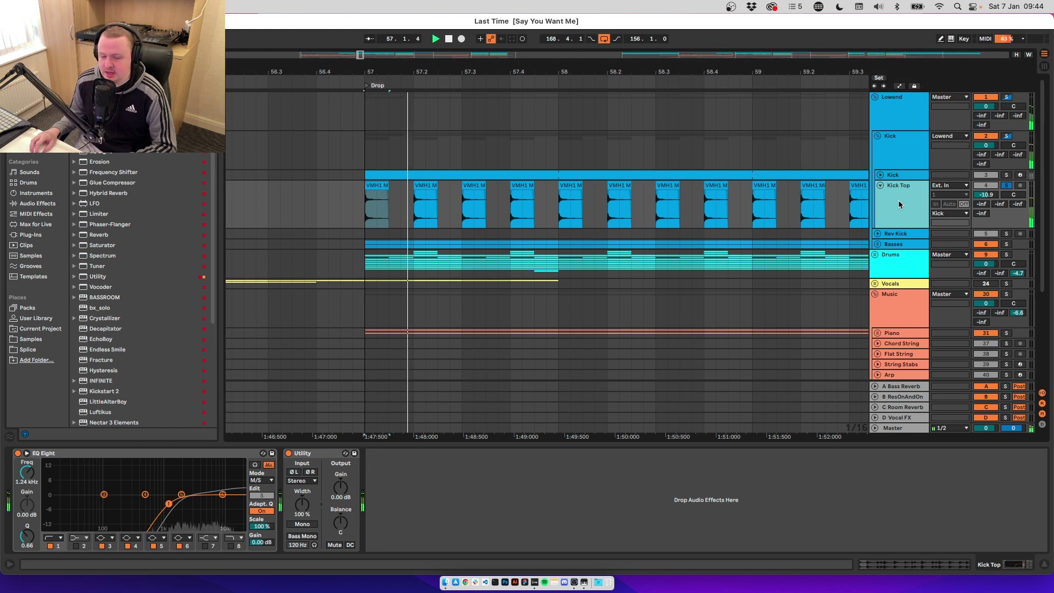
Inspect the Kick group's processing, fold Kick Top, and select the Lowend group
left_click(952, 179)
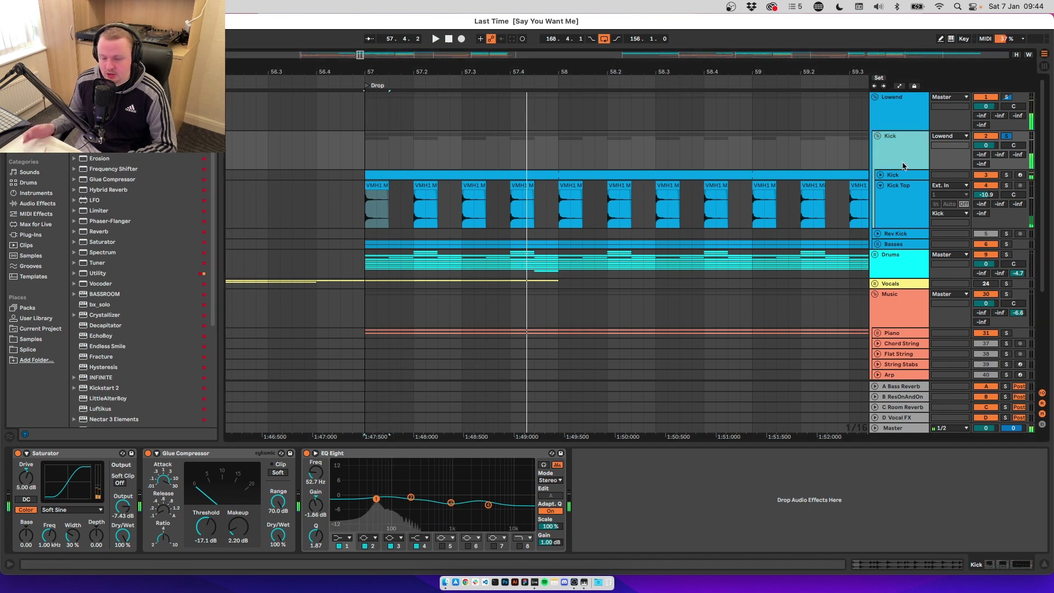
left_click(879, 187)
scroll(638, 166, "down", 3)
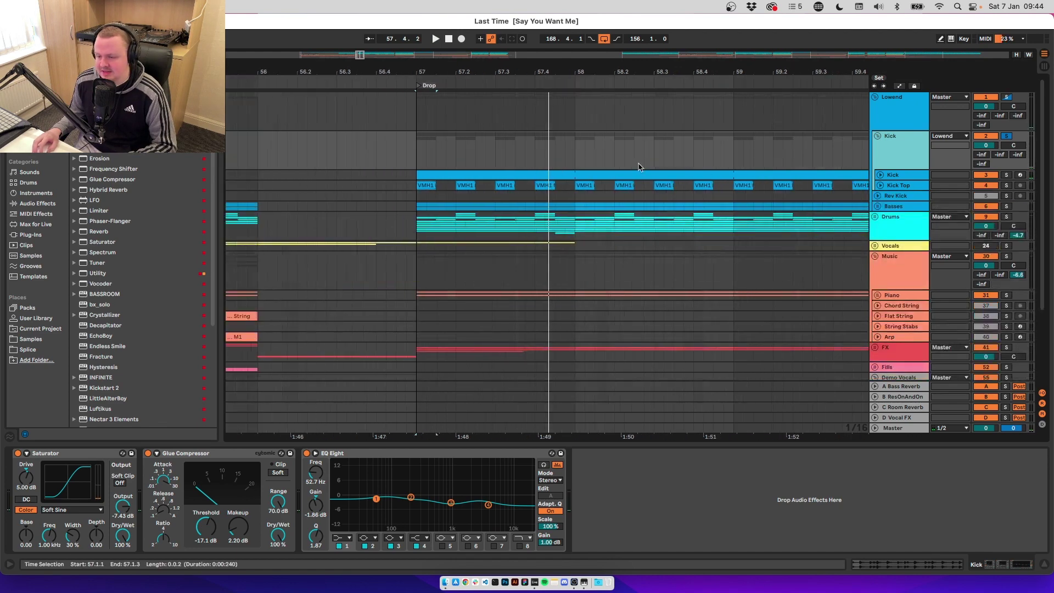
left_click(897, 119)
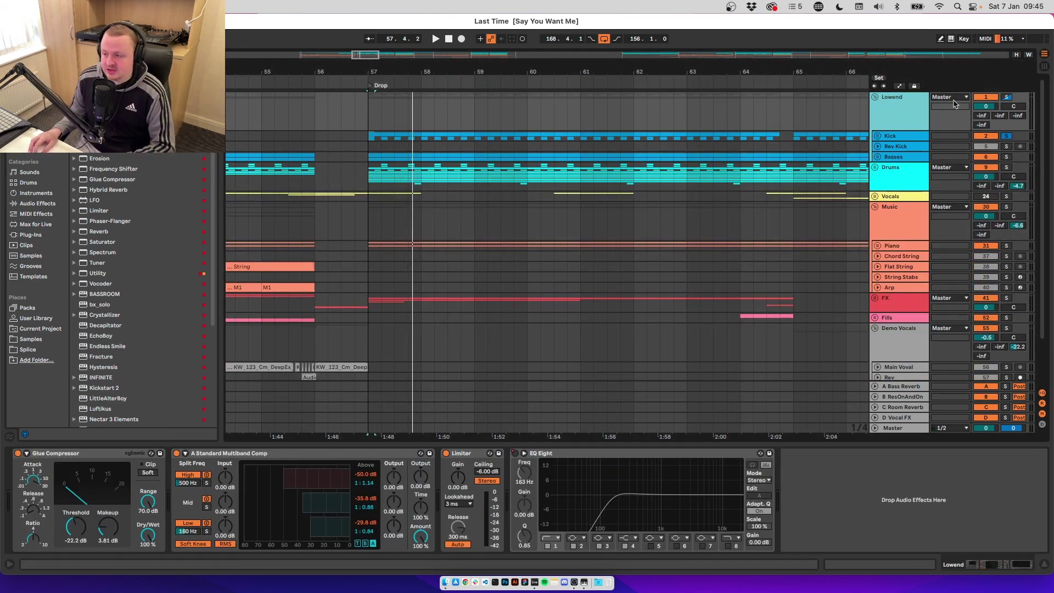
Solo the Lowend group instead of Kick and play the Drop from bar 57
left_click(1009, 97)
key("space")
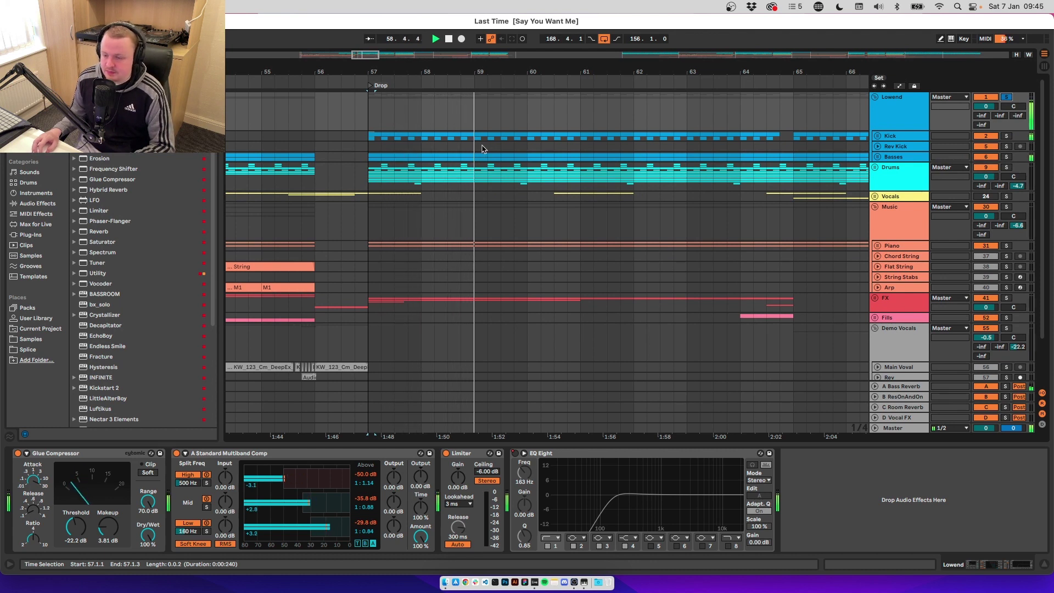
key("space")
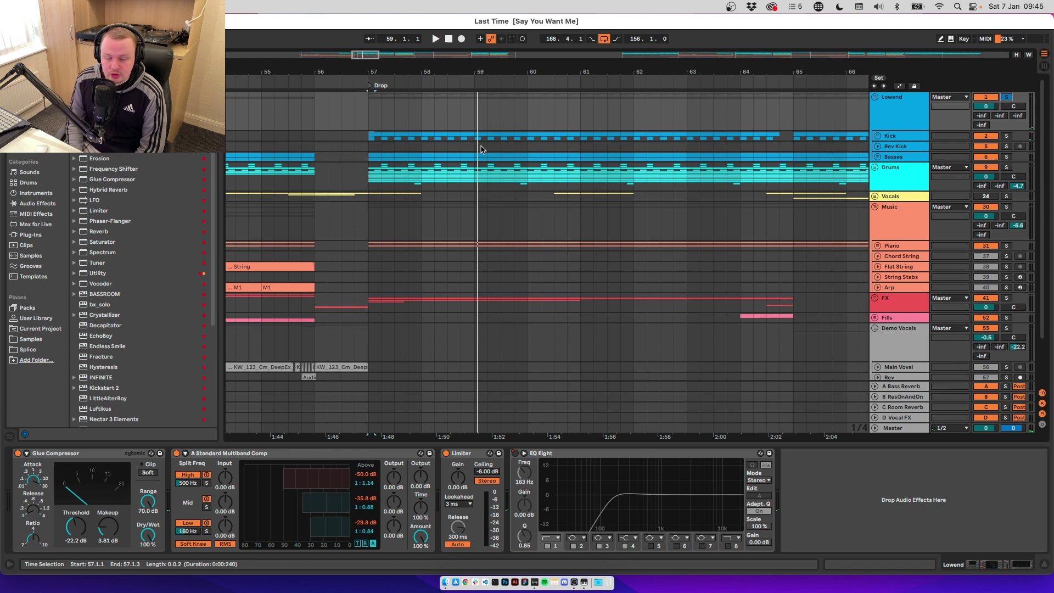
key("space")
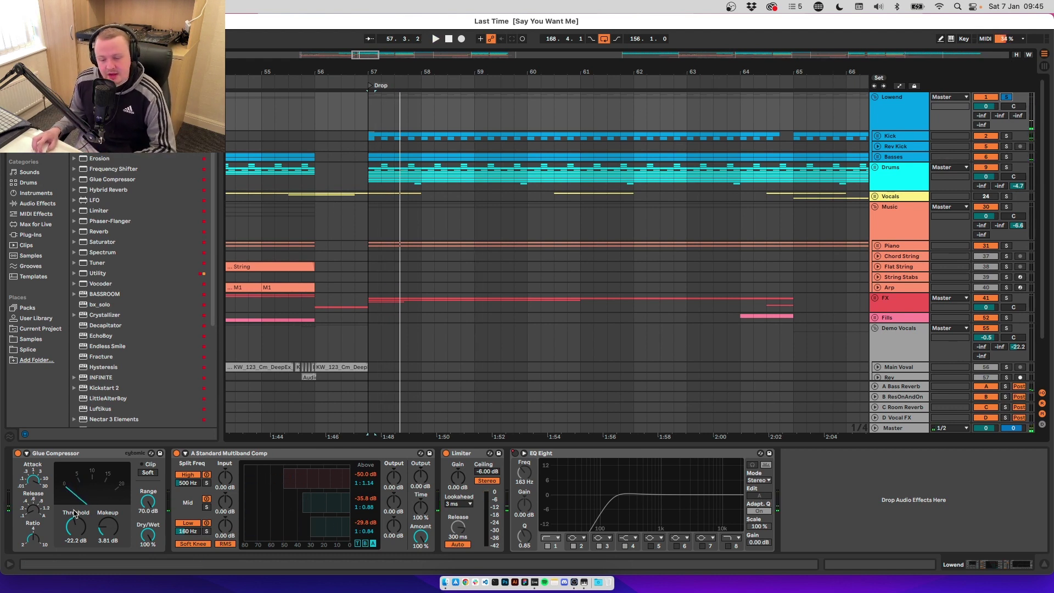
A/B the Lowend Multiband Comp during playback by bypassing it, then switching it back on
left_click(249, 455)
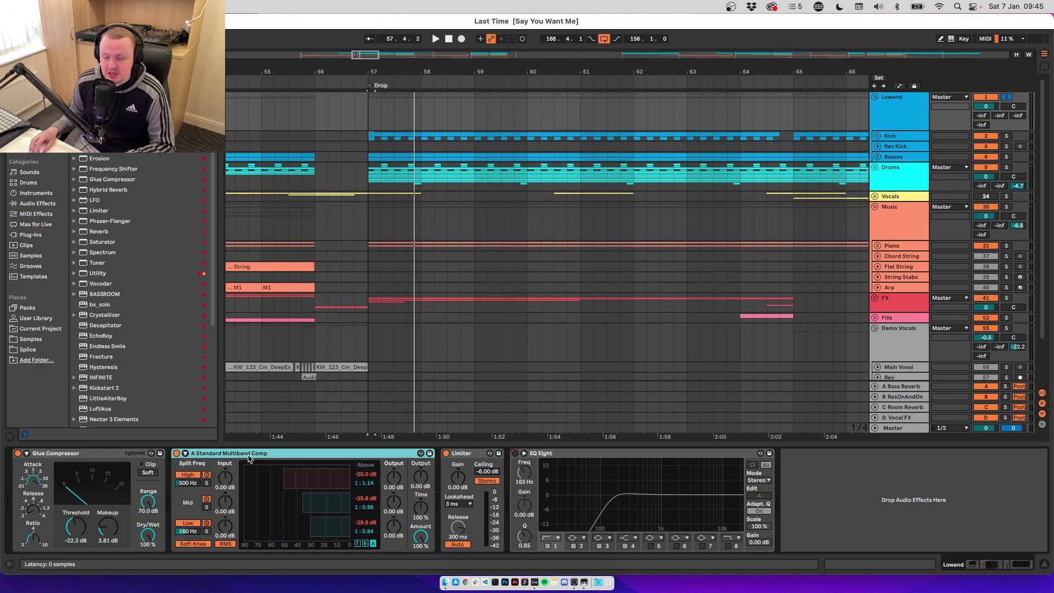
left_click(176, 453)
key("space")
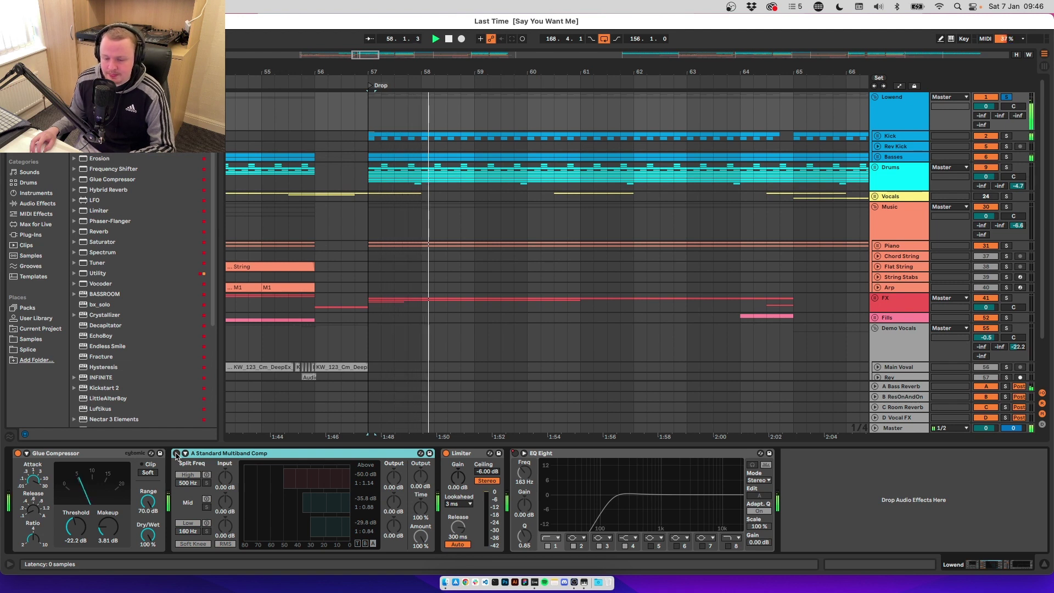
left_click(176, 453)
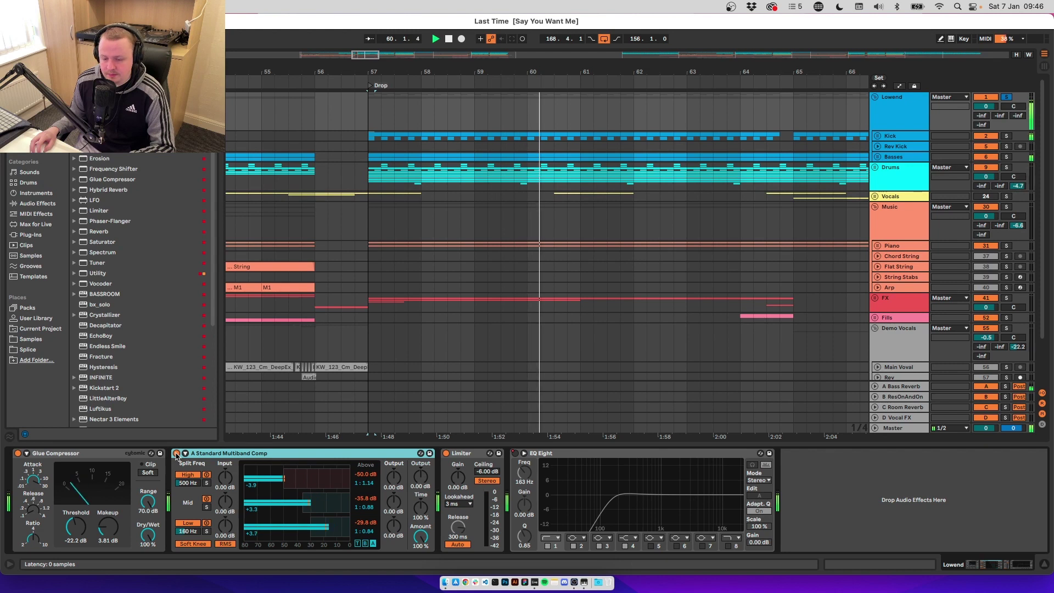
key("space")
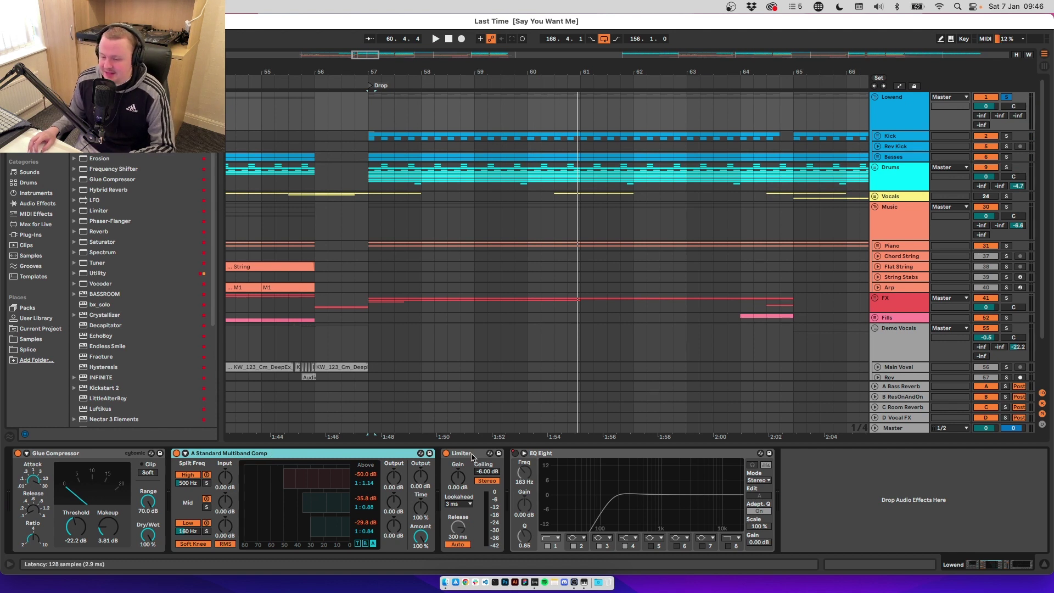
Compare the Lowend EQ Eight and Limiter, then open the EQ Eight on-switch's options while playing
left_click(610, 455)
left_click(467, 454)
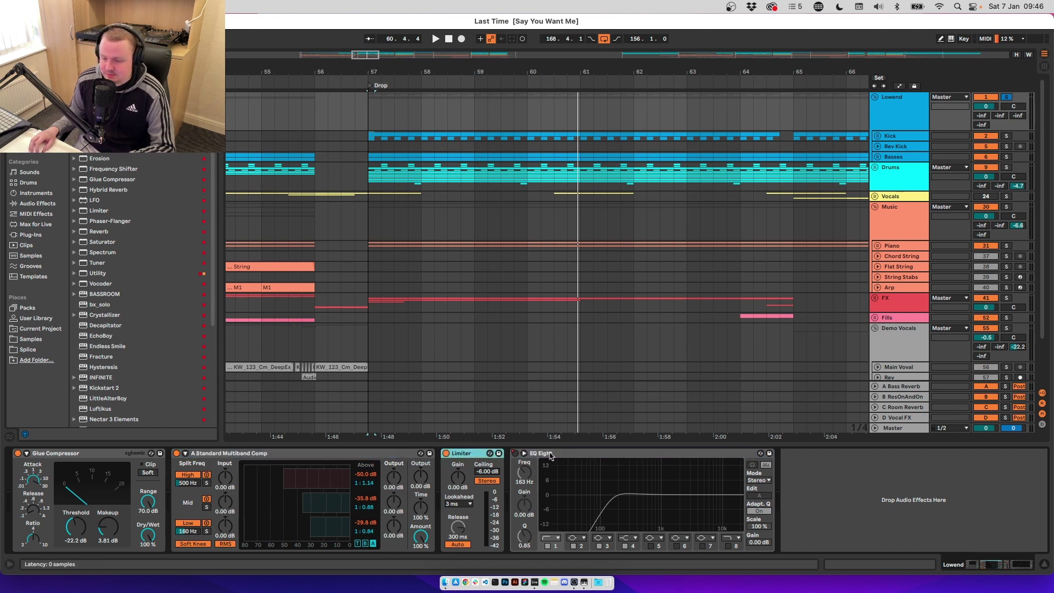
left_click(549, 453)
left_click(466, 454)
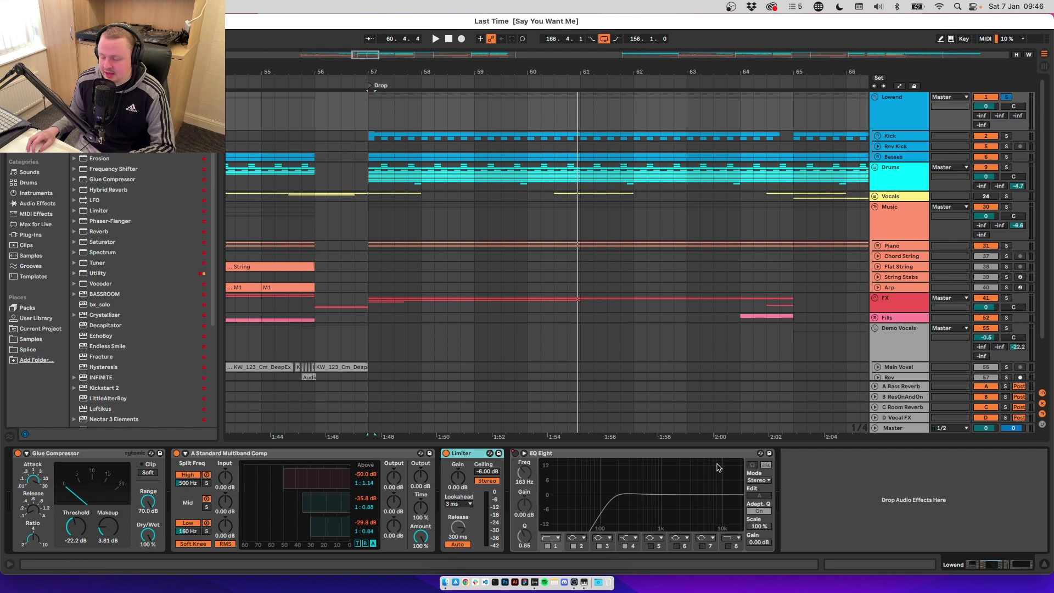
key("space")
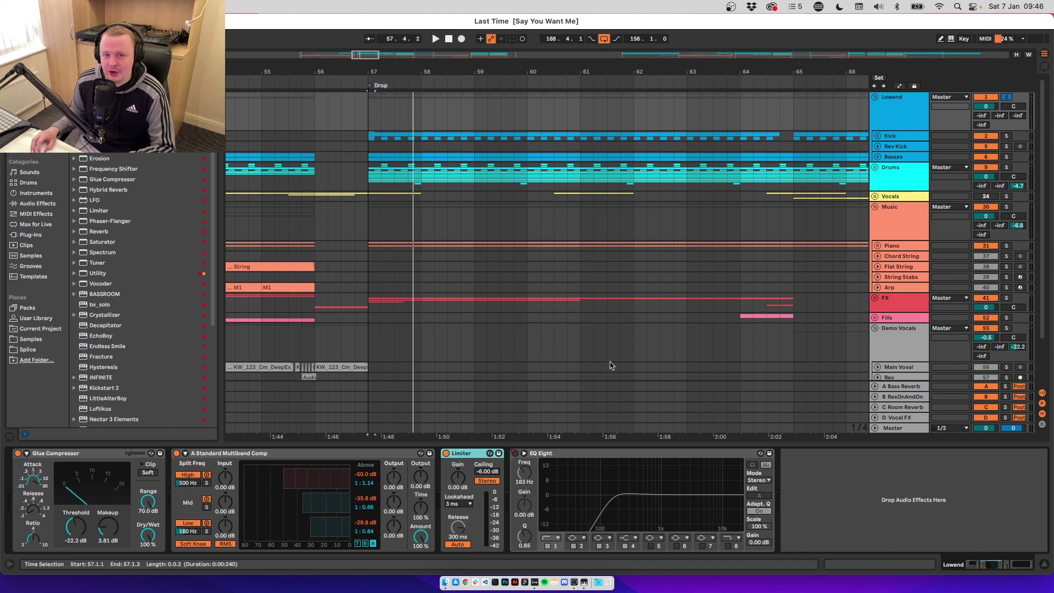
right_click(515, 453)
Show the automation lanes, then inspect Kick and Lowend effects while playing from bar 76
left_click(529, 459)
scroll(524, 149, "down", 6)
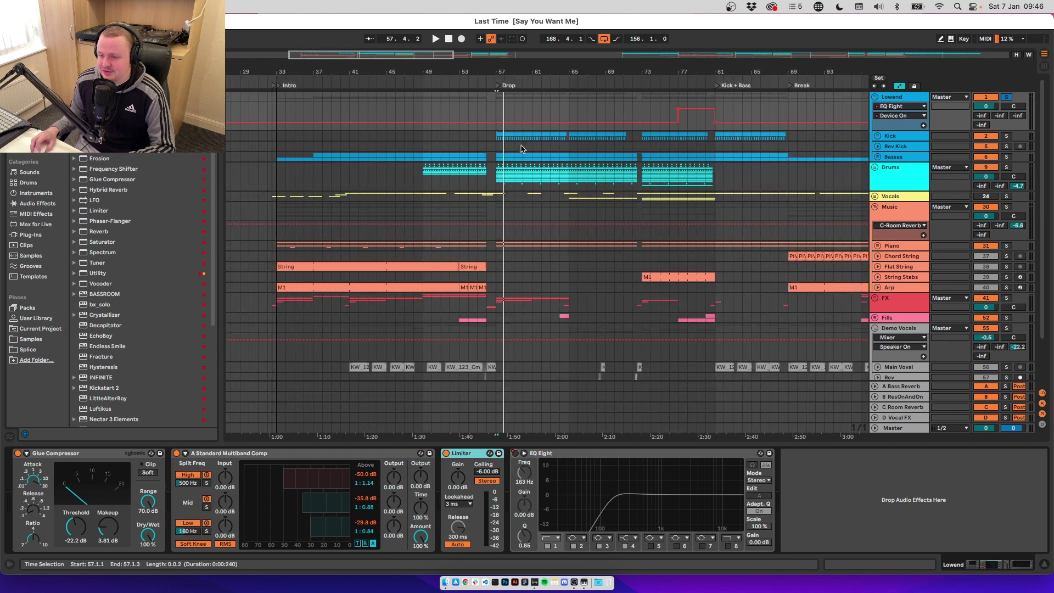
scroll(599, 141, "right", 3)
left_click(590, 141)
scroll(592, 146, "right", 5)
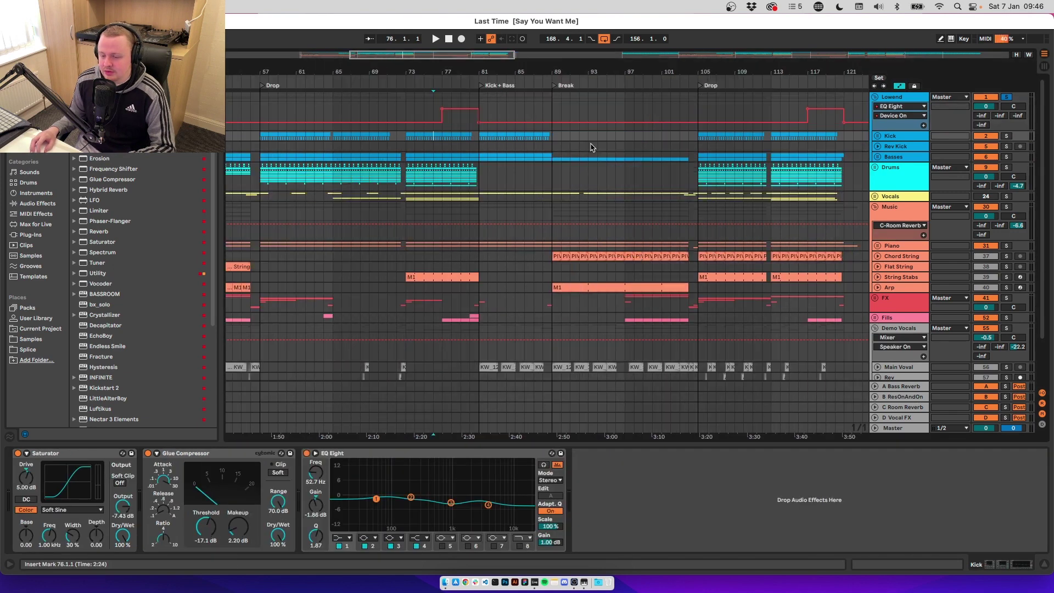
left_click(912, 99)
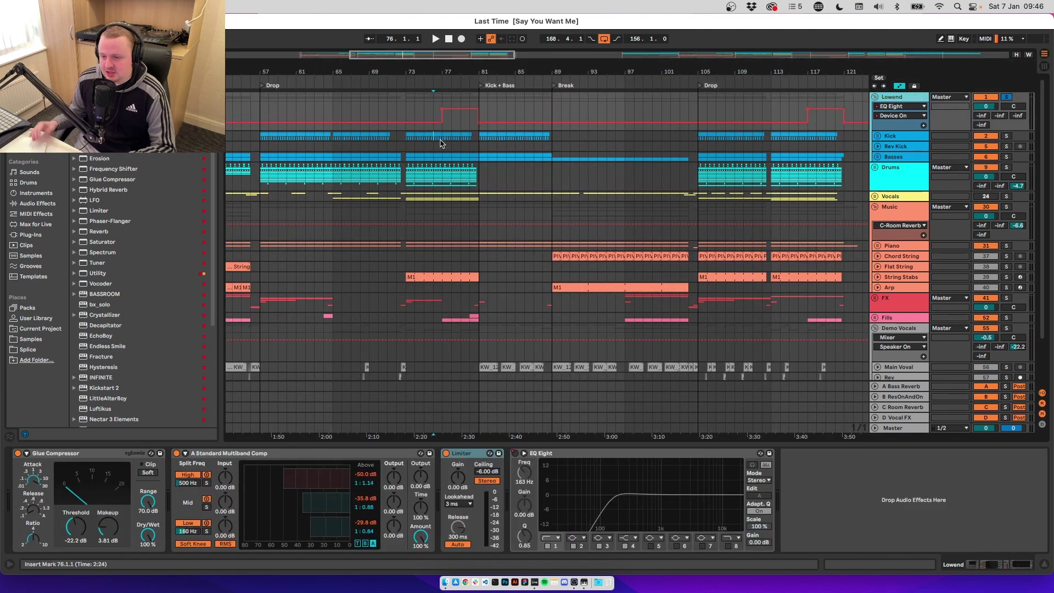
key("space")
key("space")
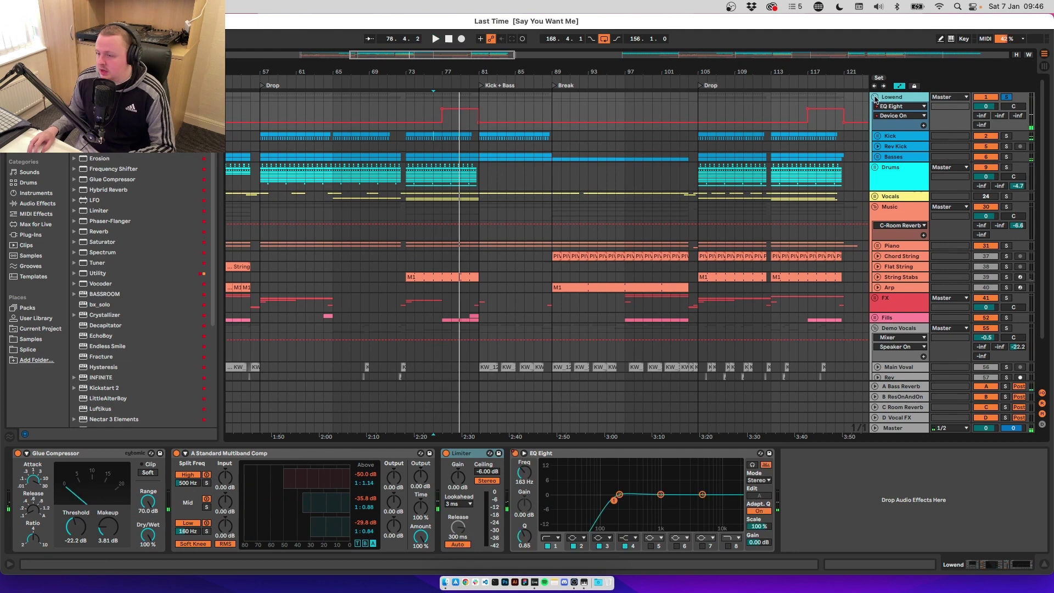
Fold Lowend, solo Piano, set playback to the Drop at bar 57, and fold Music
left_click(876, 96)
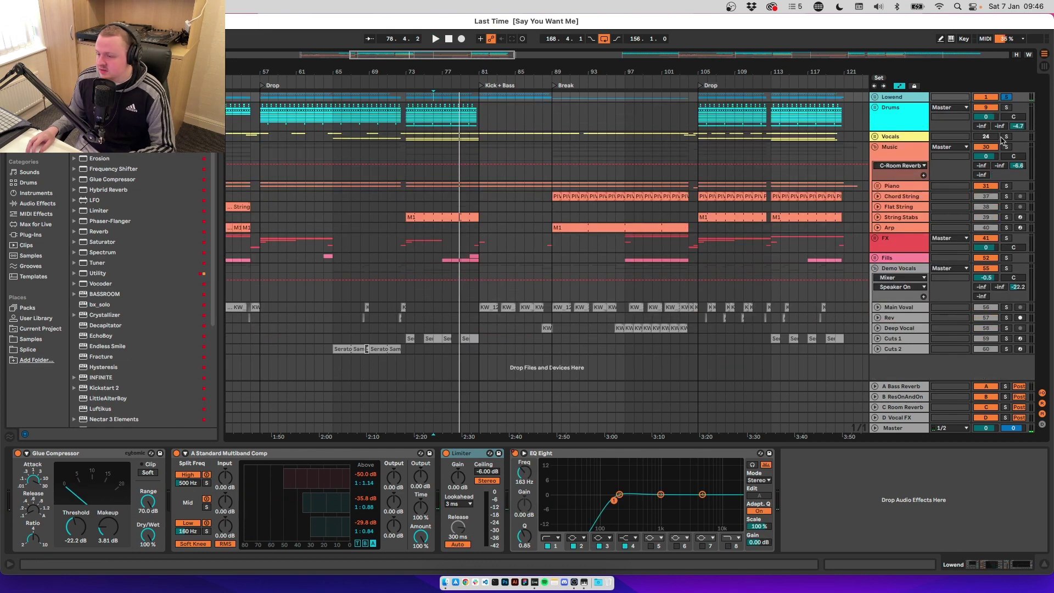
left_click(1007, 186)
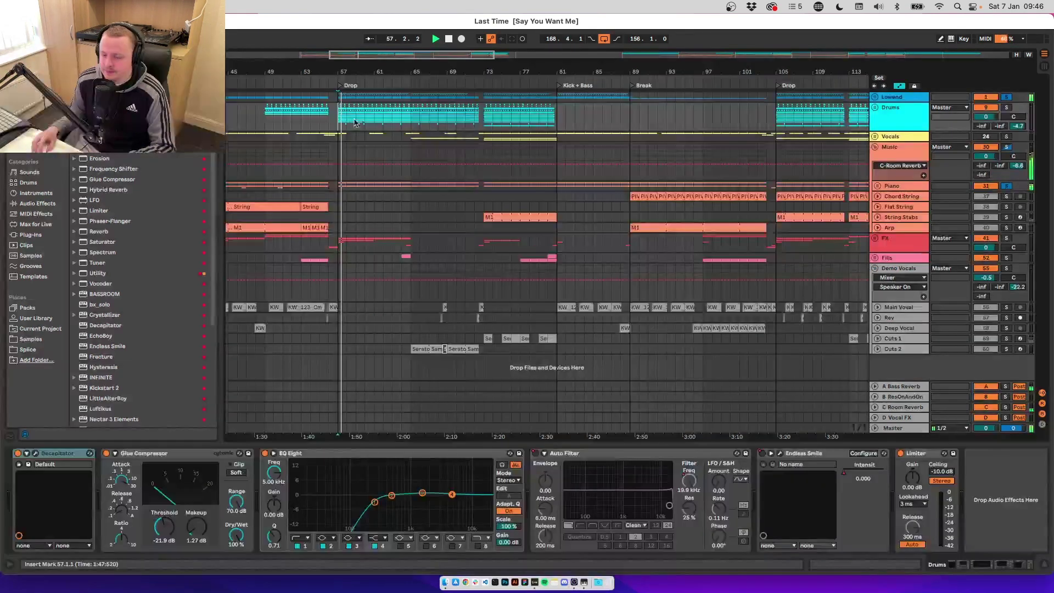
left_click(263, 115)
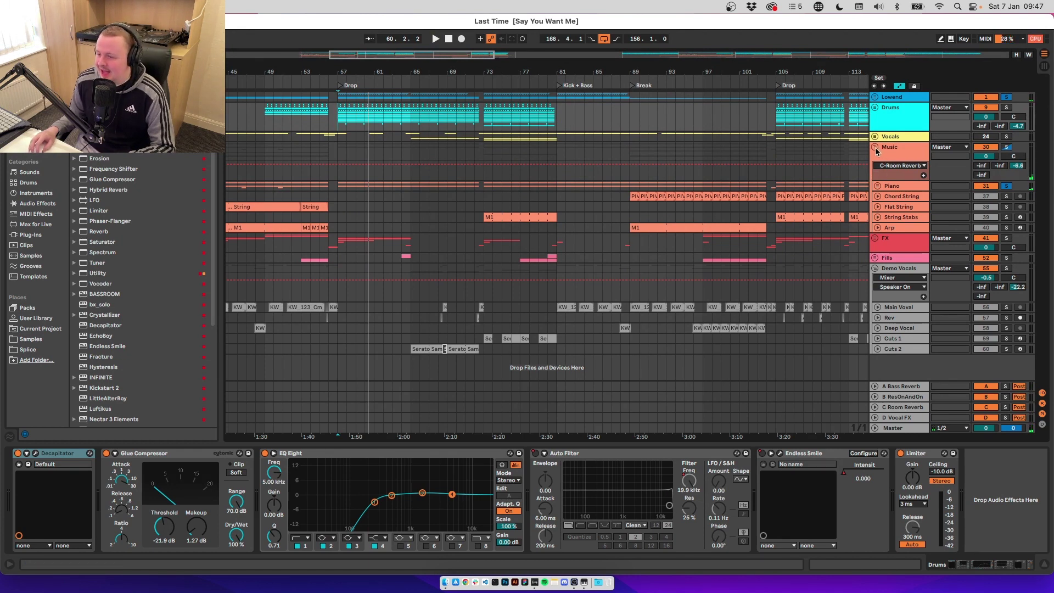
left_click(875, 147)
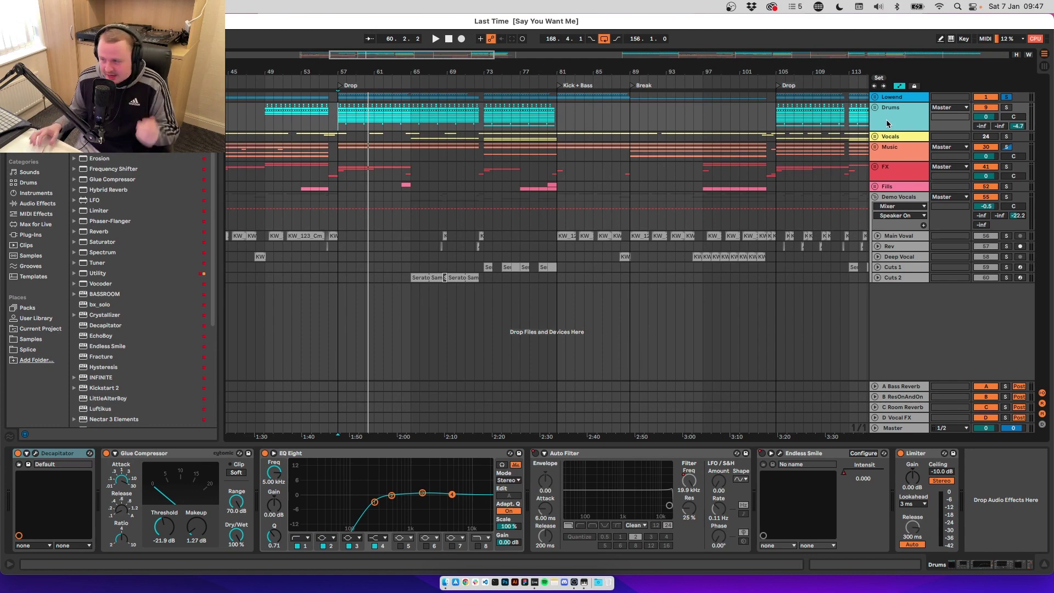
Unfold the Drums group and audition the soloed Clap track from bar 57
left_click(875, 107)
left_click(345, 143)
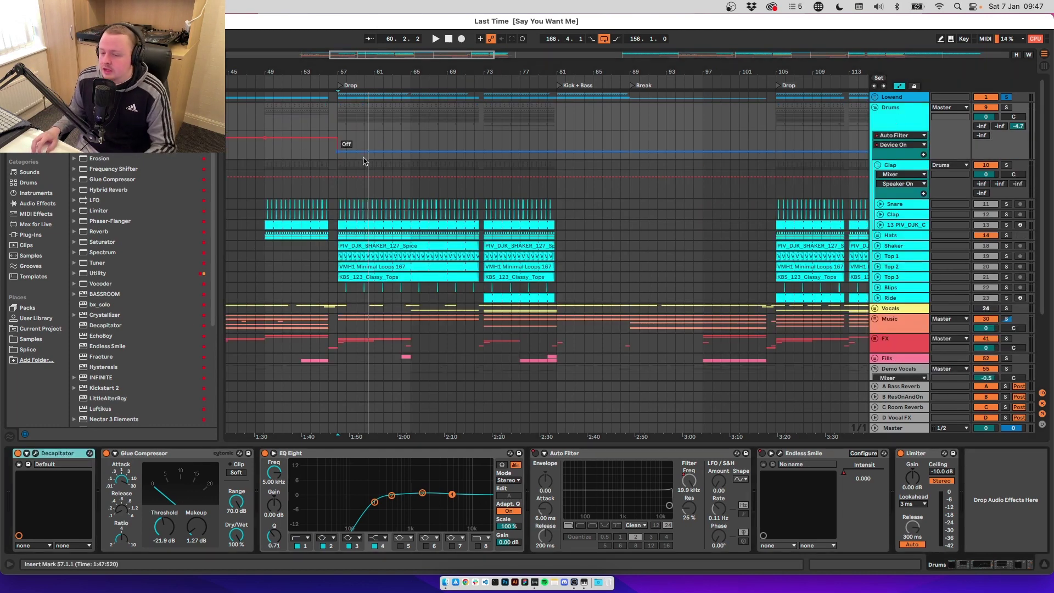
scroll(588, 186, "up", 4)
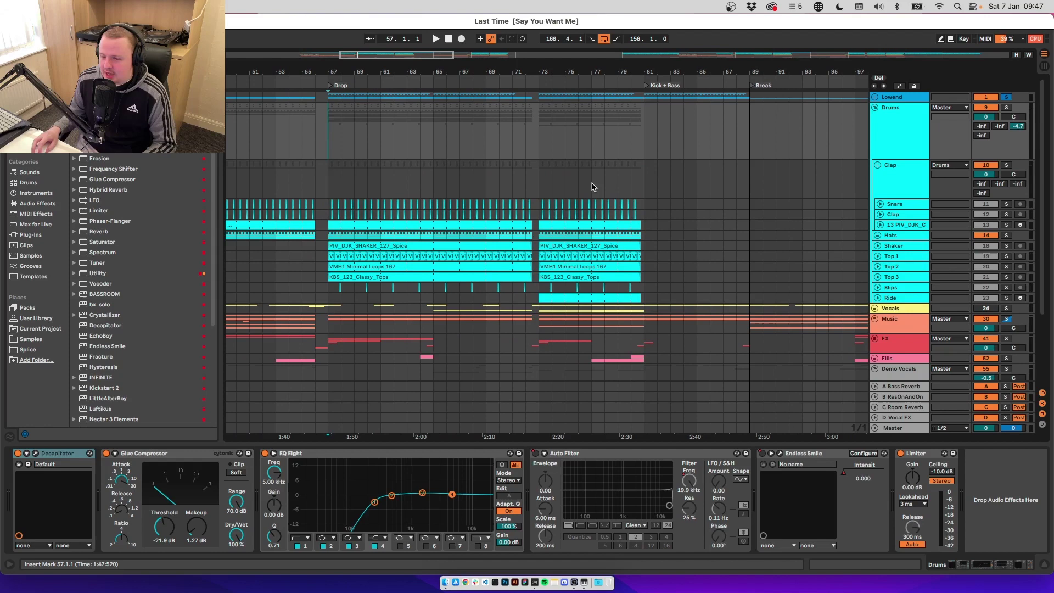
left_click(890, 174)
left_click(878, 165)
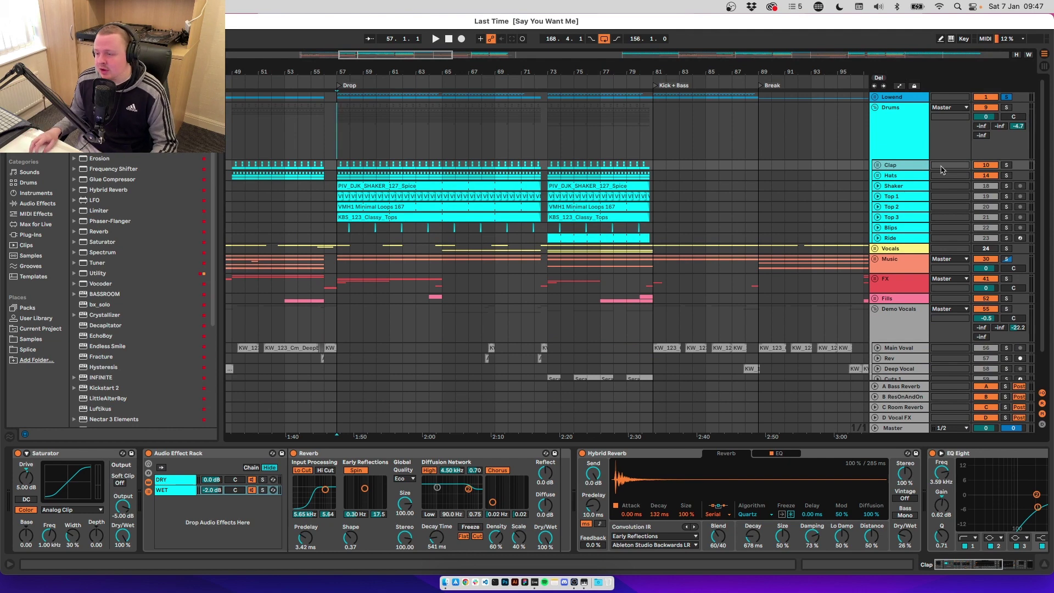
left_click(1007, 165)
key("space")
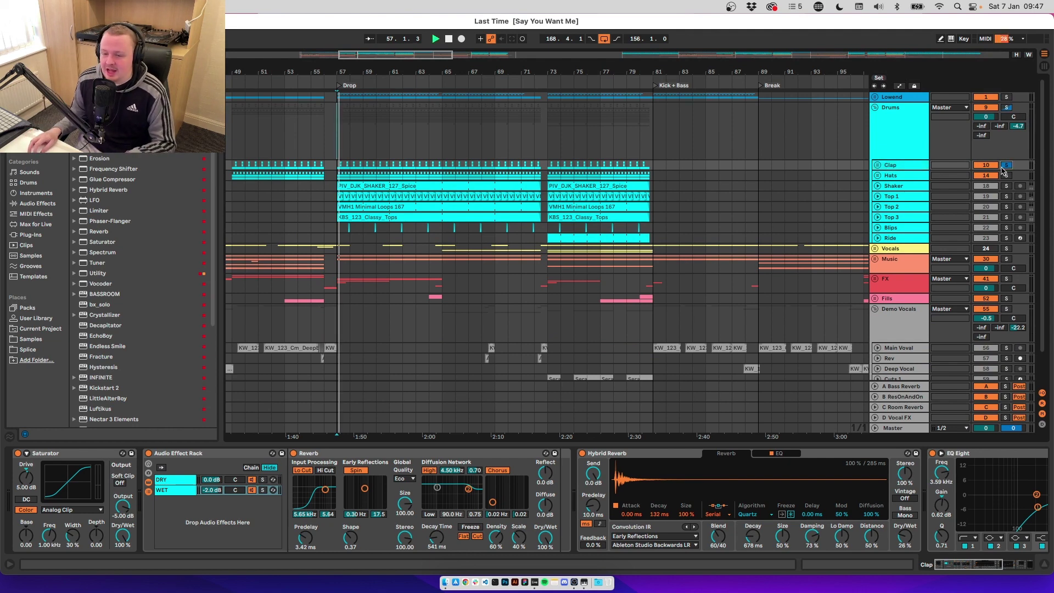
Unfold Clap and Hats, inspect Open HH and Shaker, briefly solo Wide Open HH, then solo Hats
left_click(878, 165)
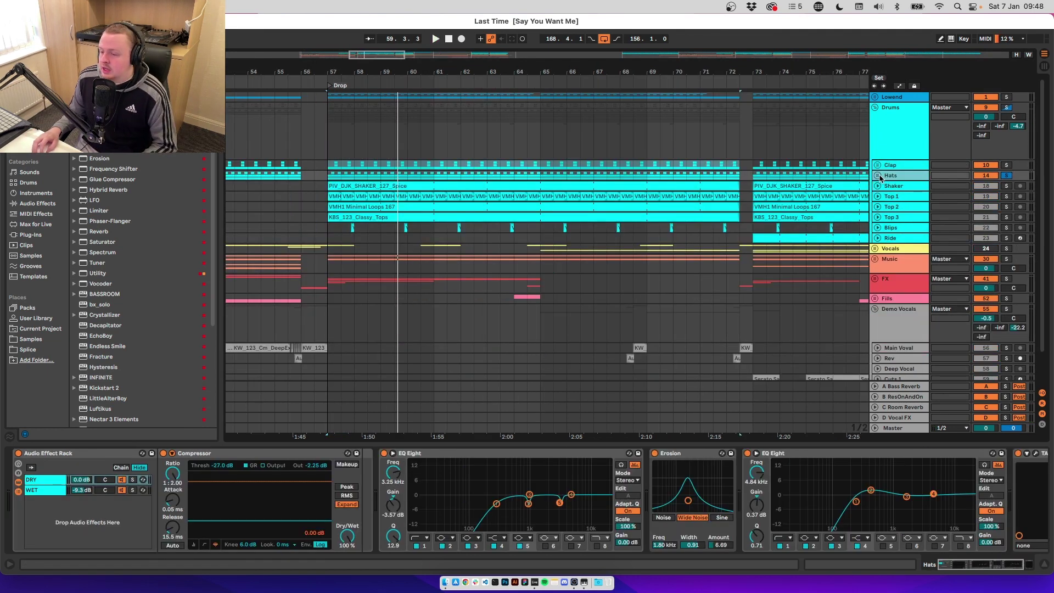
left_click(879, 175)
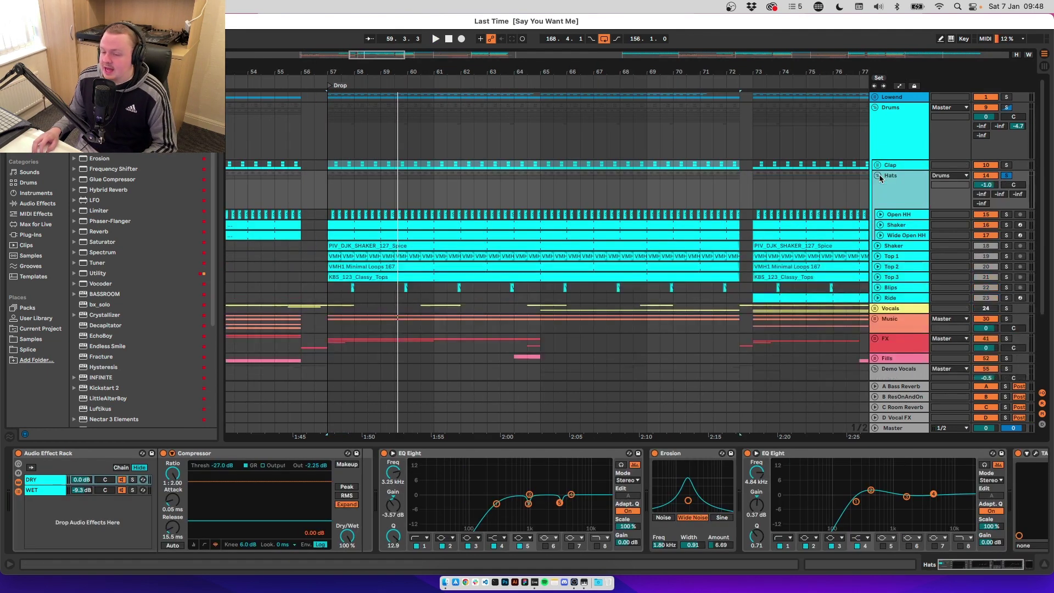
left_click(900, 214)
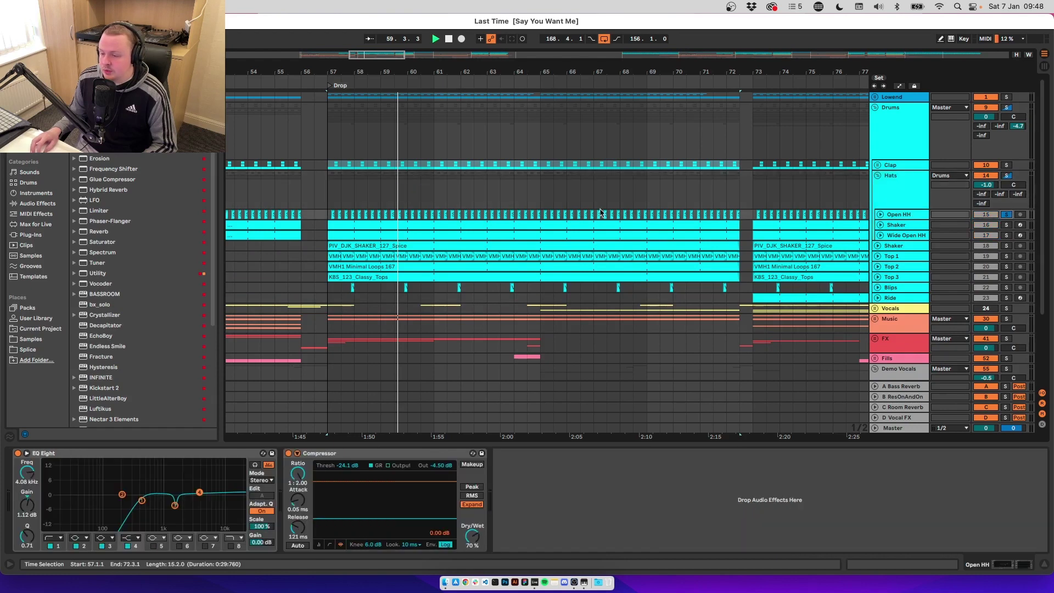
key("space")
left_click(901, 225)
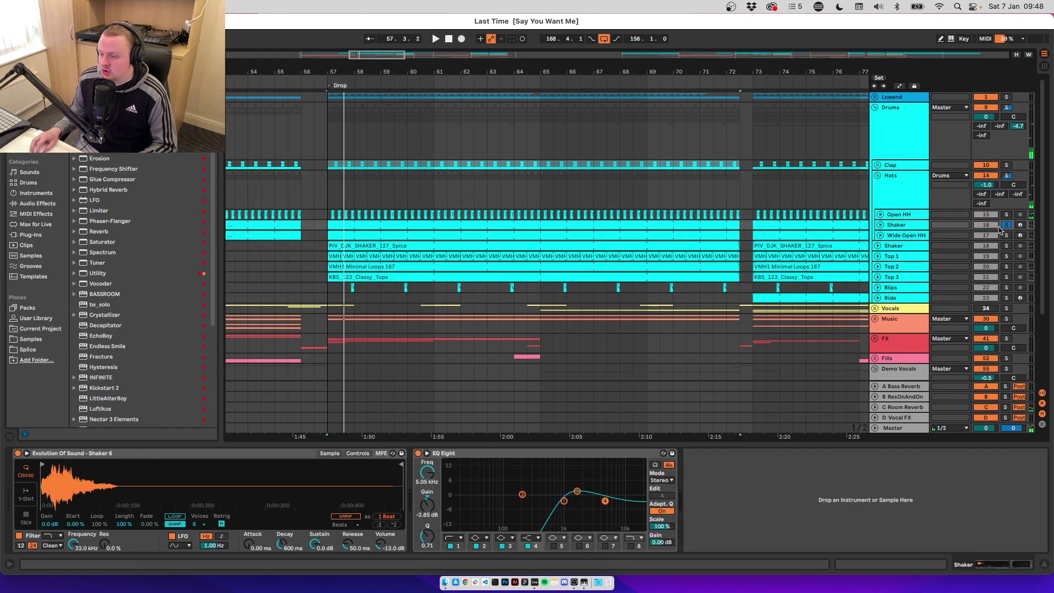
left_click(1007, 235)
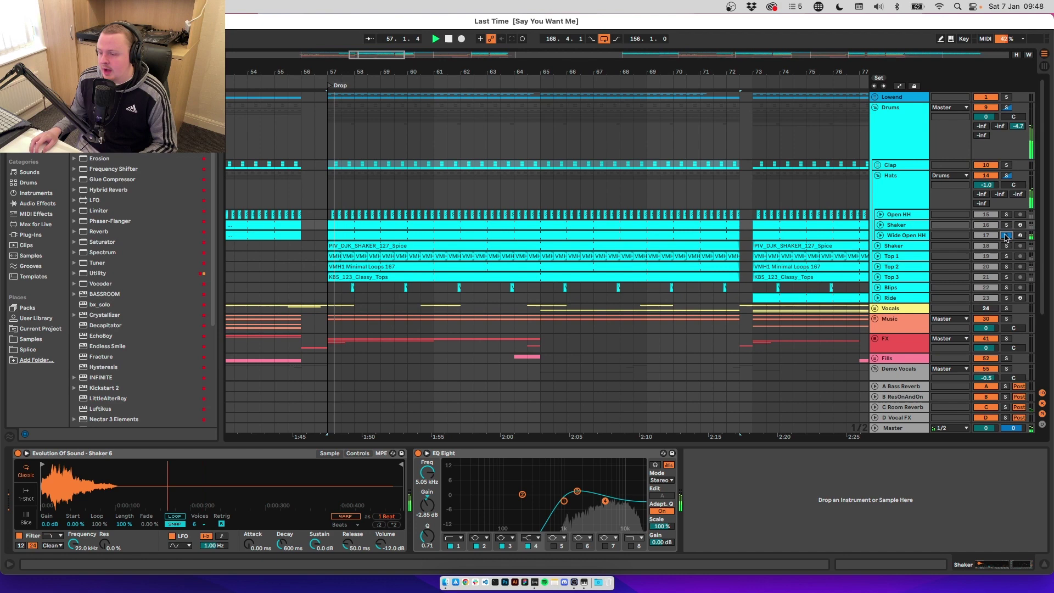
left_click(1007, 235)
left_click(1005, 175)
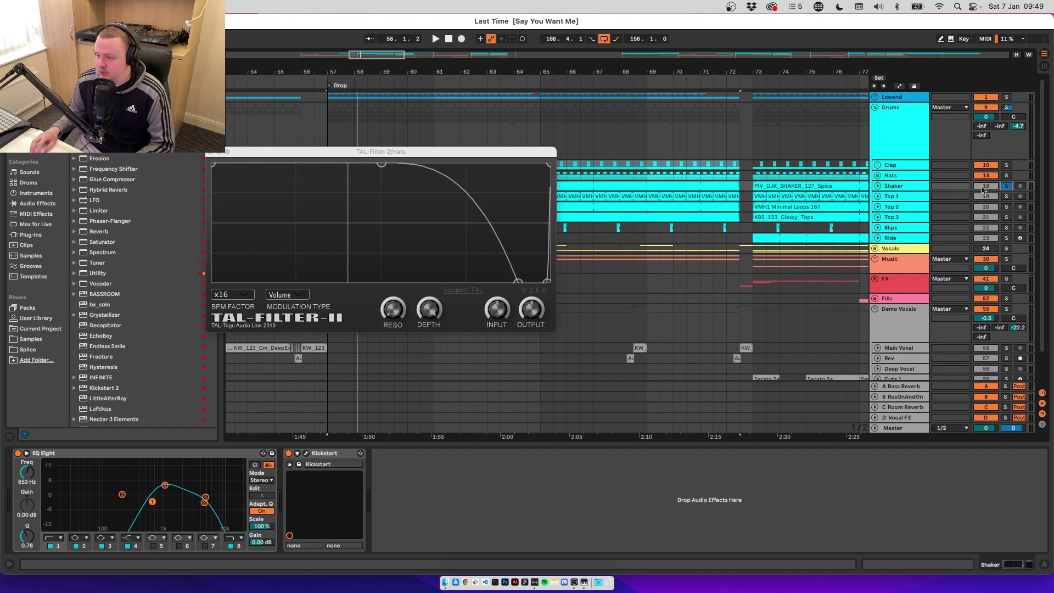
Play from the Shaker clip at bar 73, checking Top 2 and Top 3 effects, then select Drums
left_click(830, 187)
key("space")
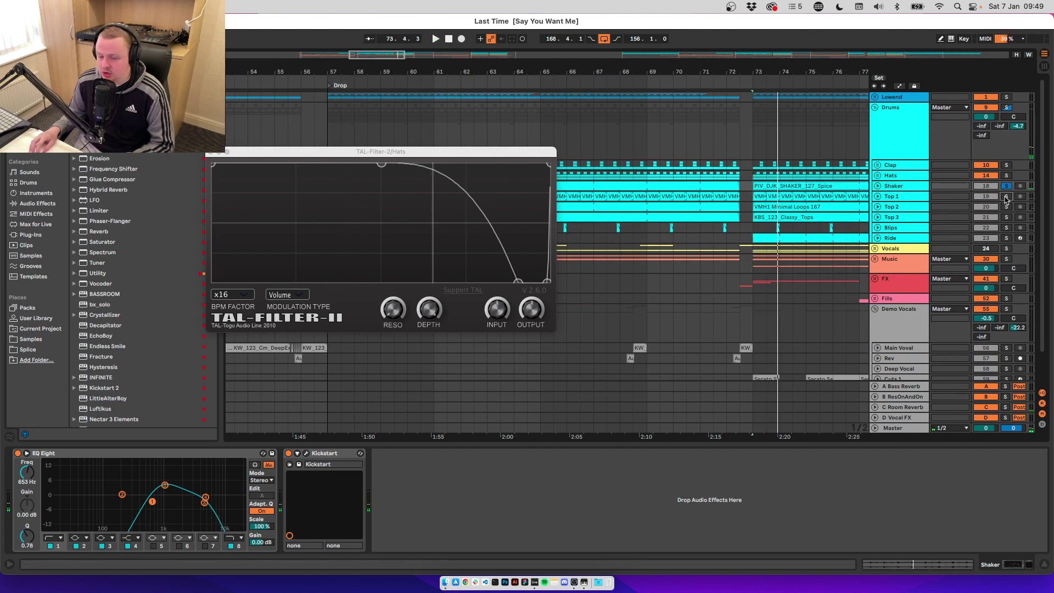
left_click(916, 207)
left_click(917, 218)
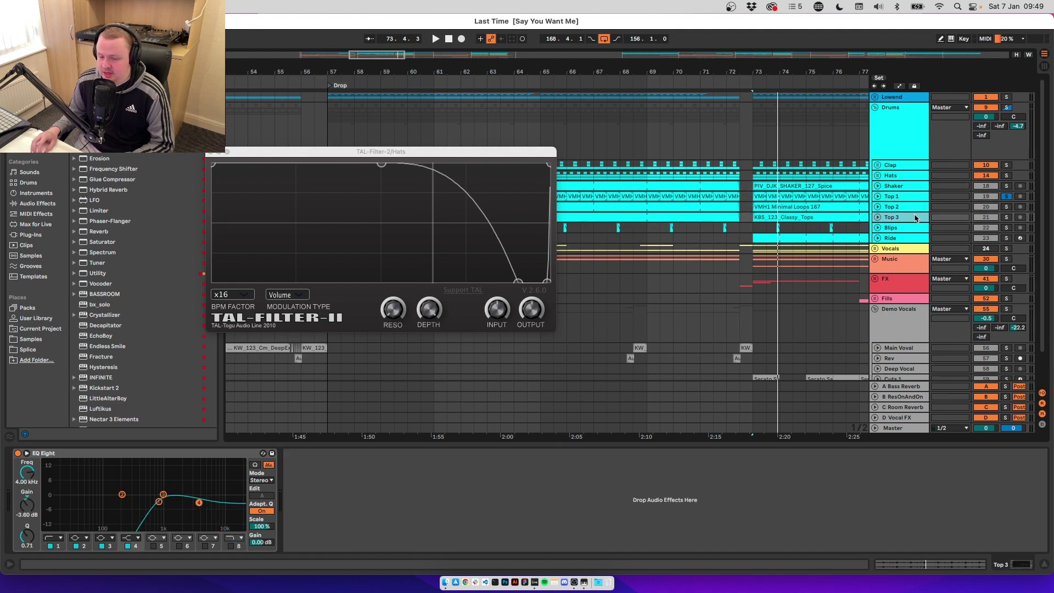
left_click(917, 207)
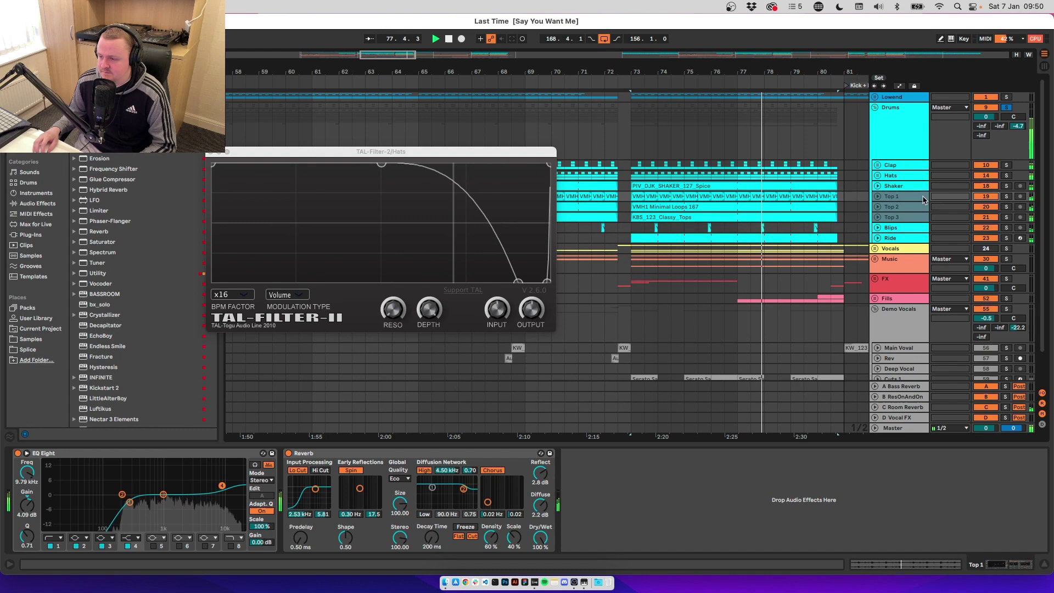
left_click(904, 144)
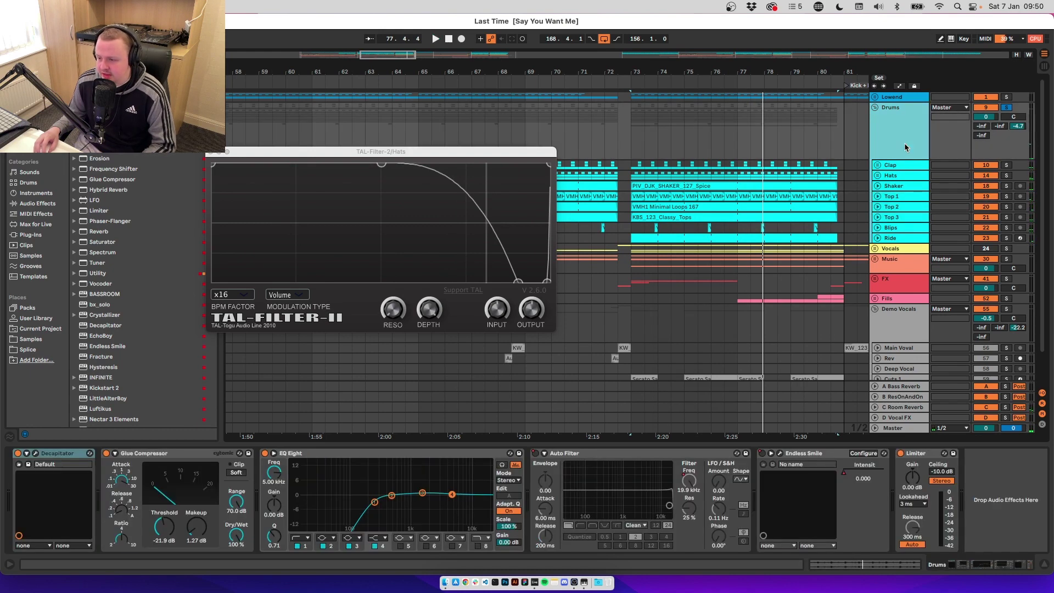
Close TAL-Filter-2, open the drums Decapitator, and inspect Glue Compressor and EQ Eight during playback
left_click(211, 152)
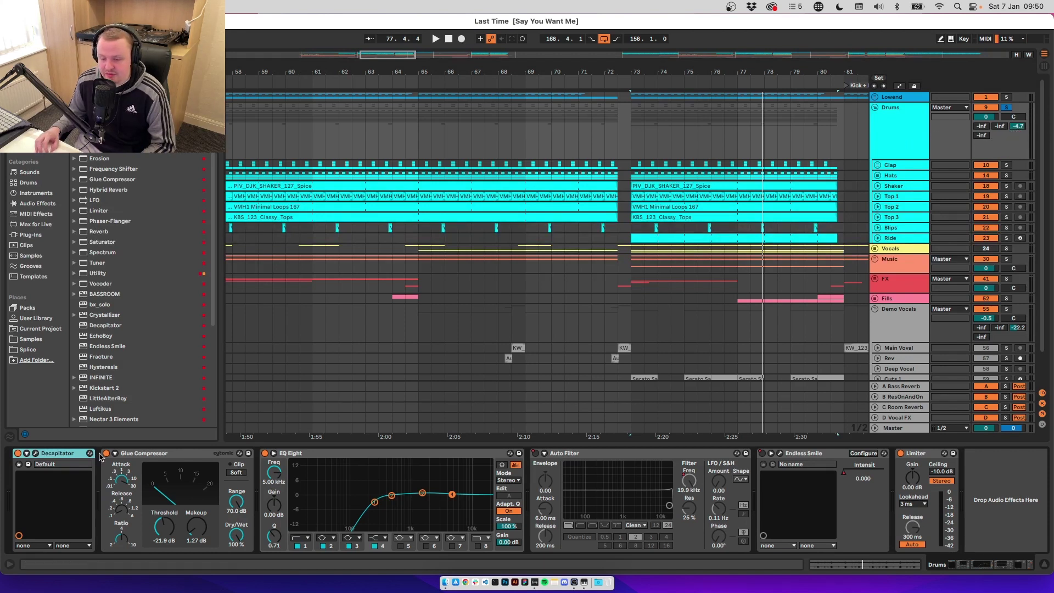
left_click(35, 453)
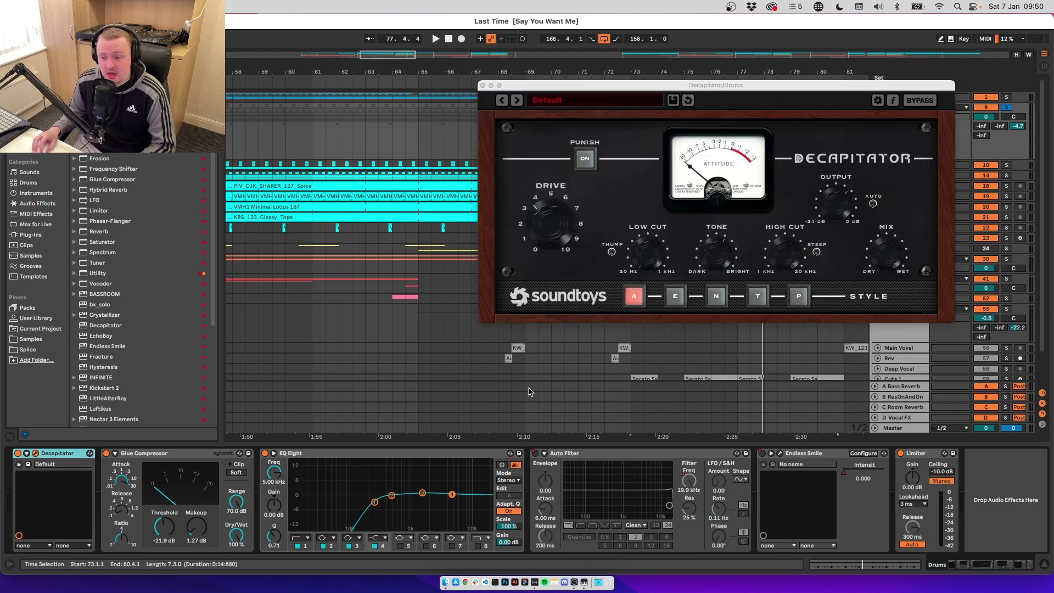
key("space")
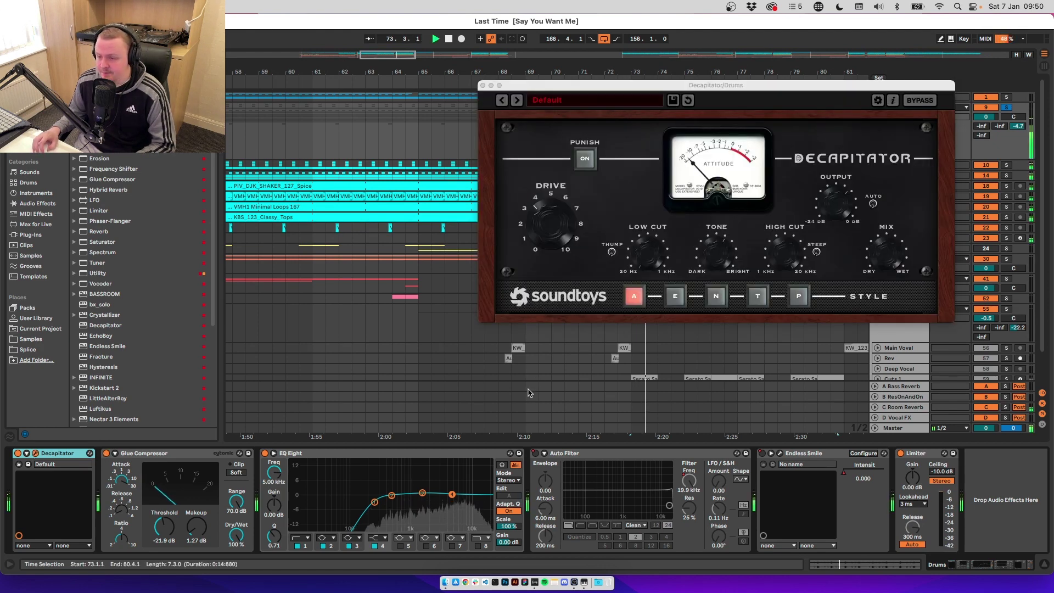
left_click(177, 455)
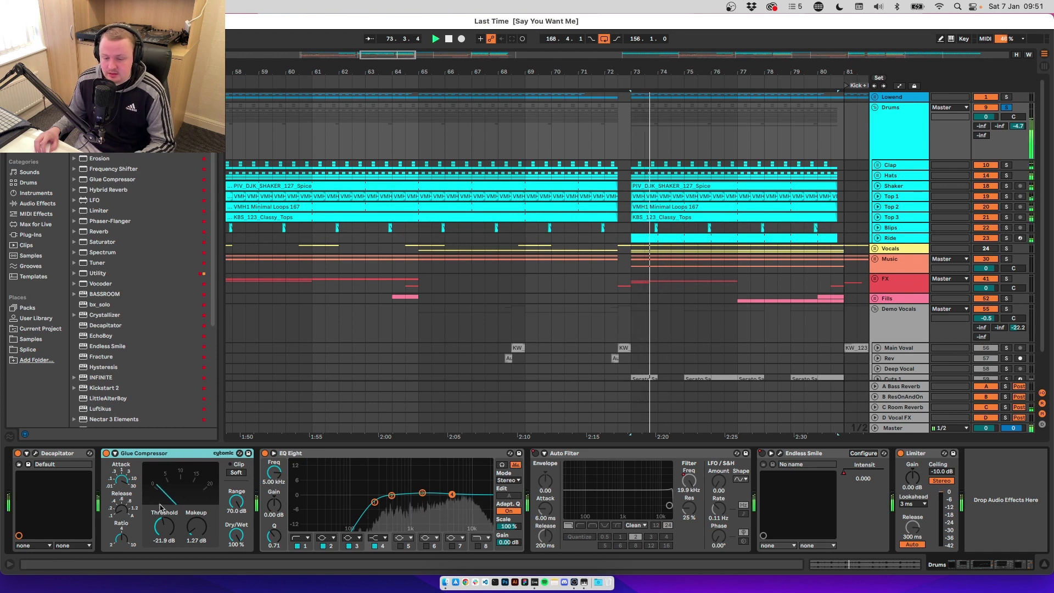
left_click(316, 456)
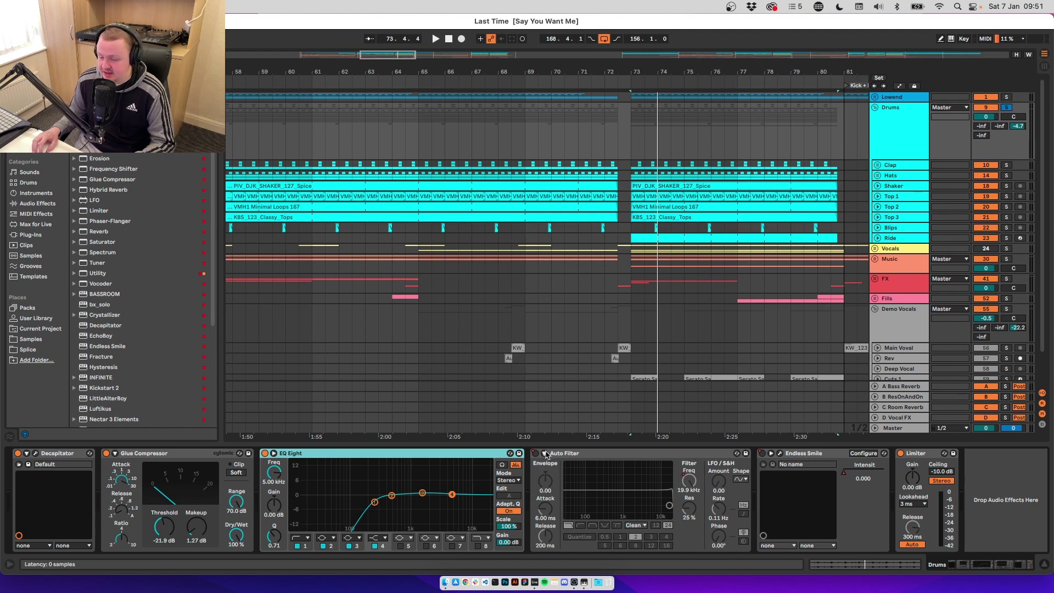
Show the Drums Filter Freq automation, switch it to Endless Smile Intensit, and play the drop
key("a")
right_click(699, 486)
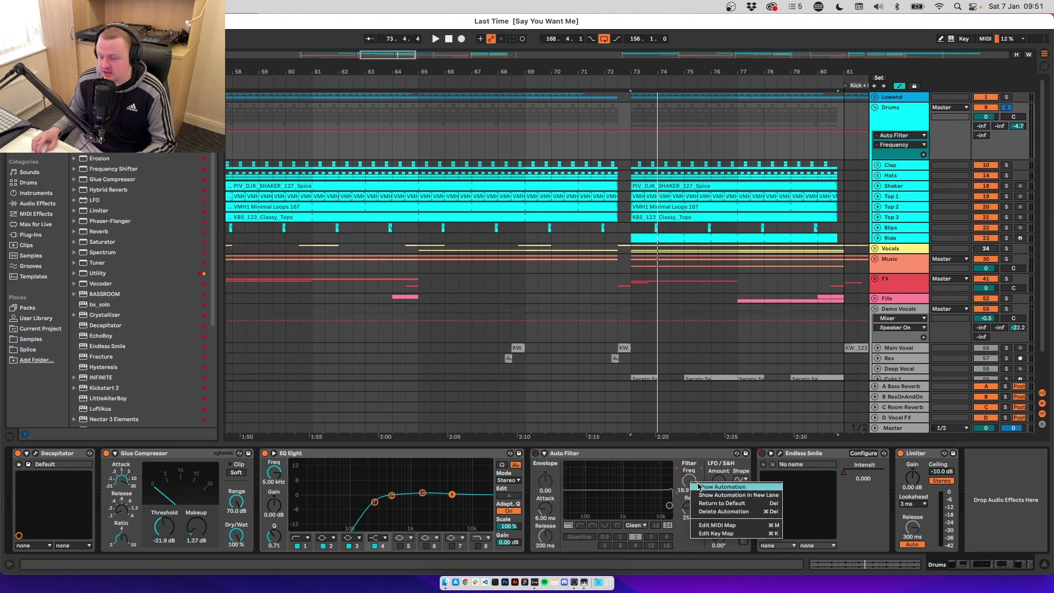
left_click(699, 487)
scroll(620, 302, "down", 10)
scroll(387, 156, "up", 3)
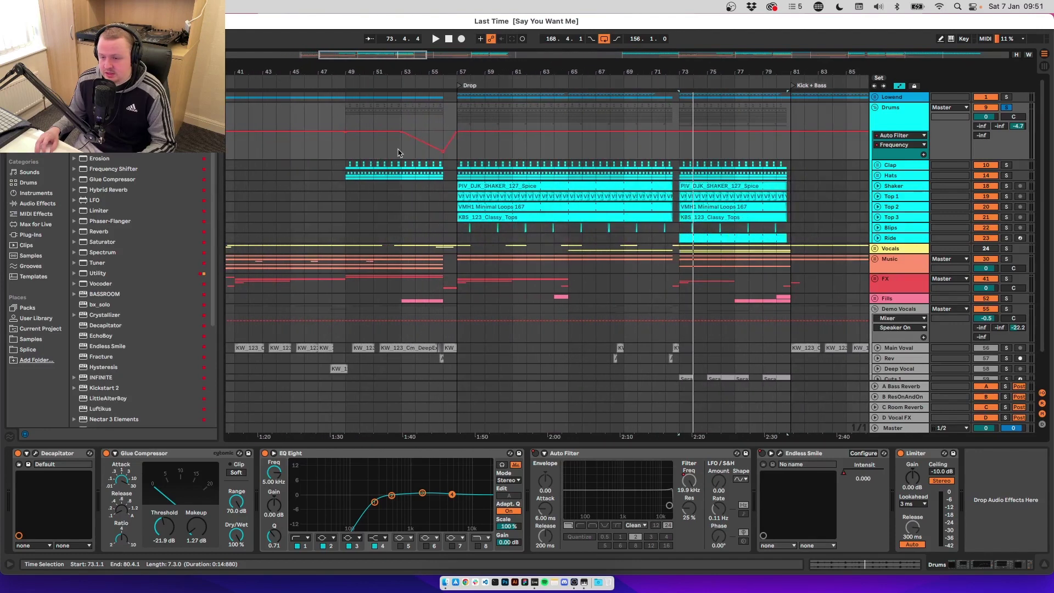
left_click(861, 477)
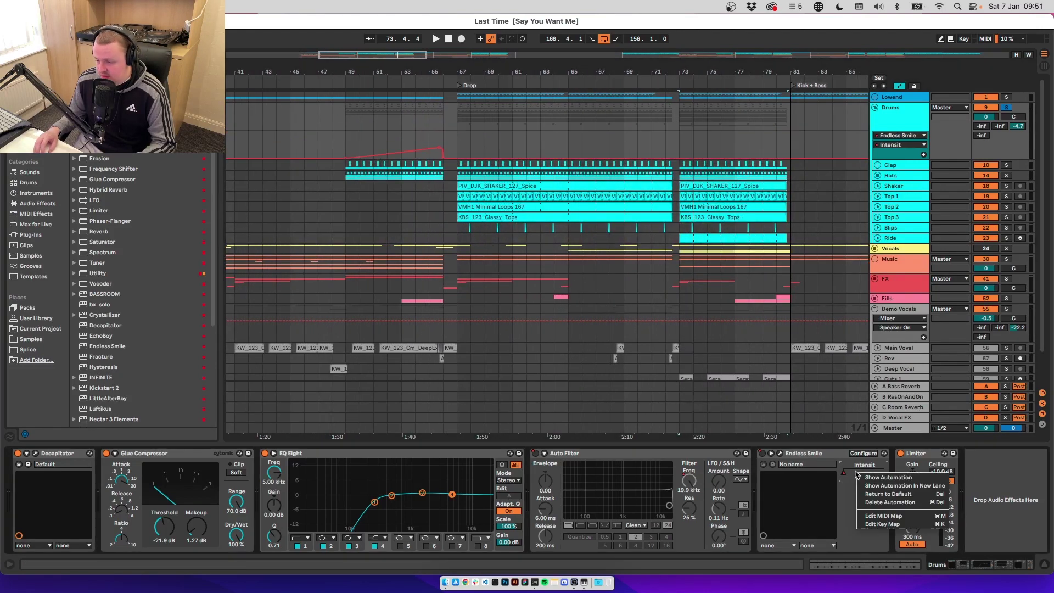
scroll(630, 361, "down", 2)
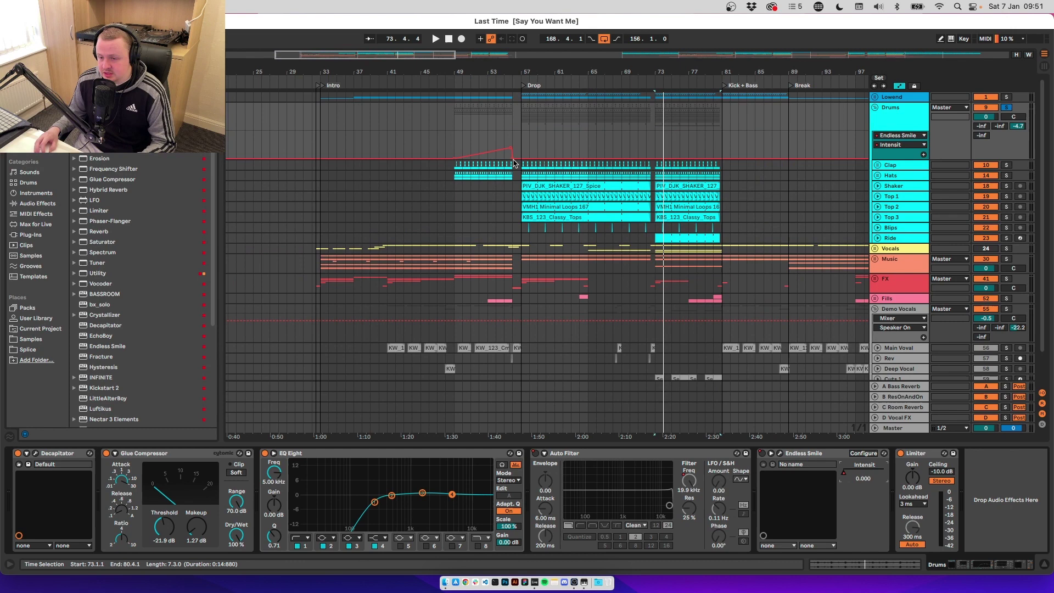
left_click(497, 134)
scroll(496, 134, "right", 5)
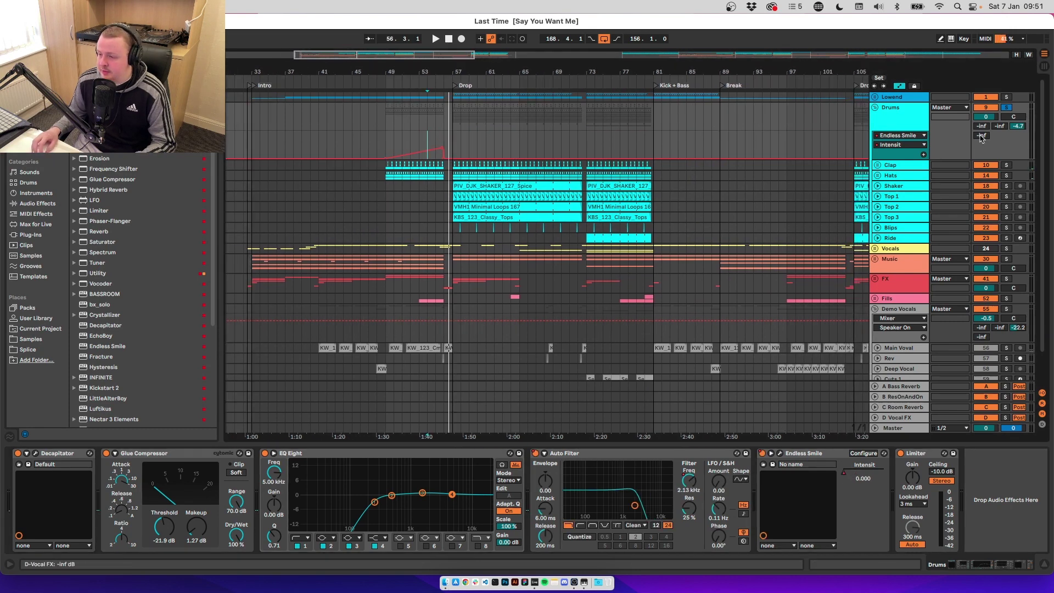
key("space")
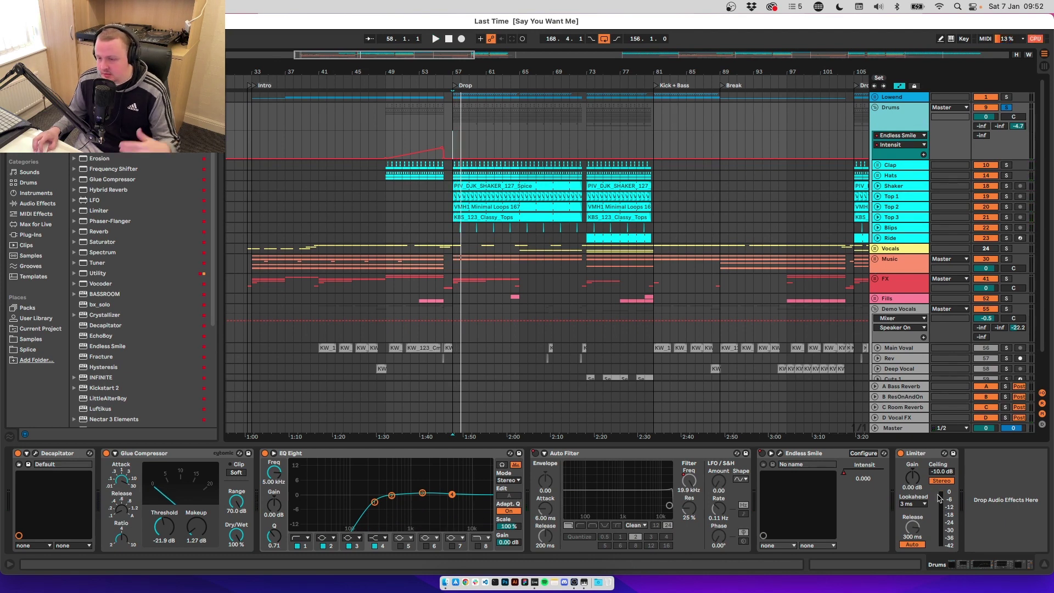
Collapse Drums, audition the soloed C Room Reverb from bar 57, unsolo it, then select A Bass Reverb
left_click(876, 108)
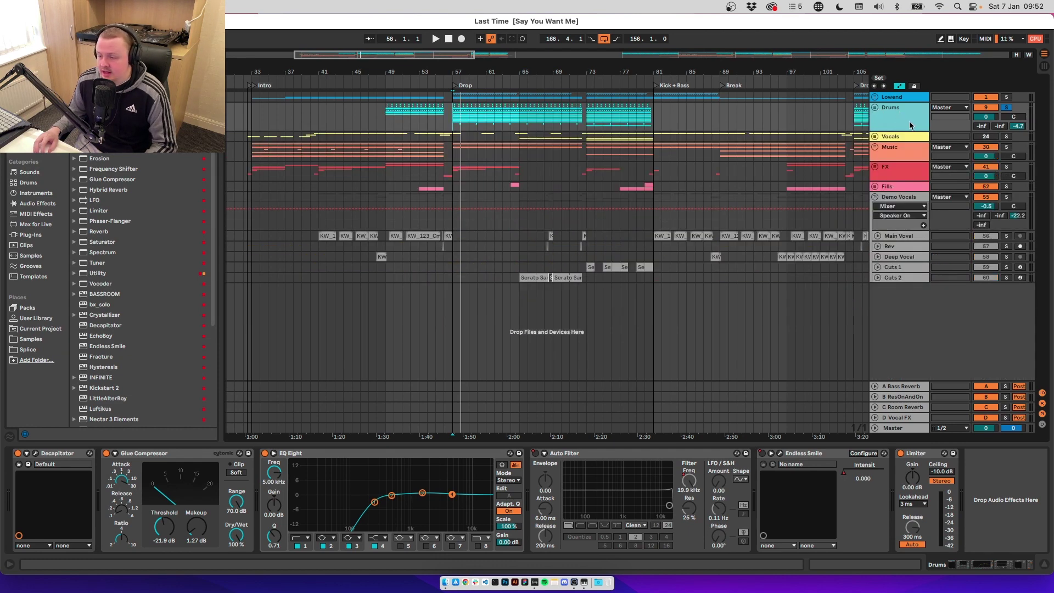
left_click(901, 407)
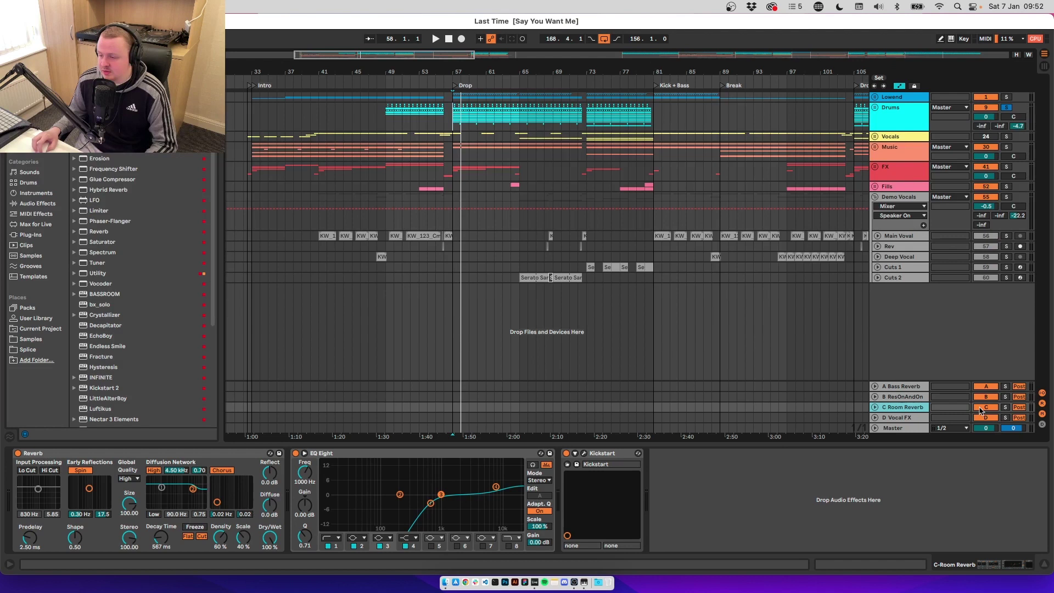
left_click(1005, 408)
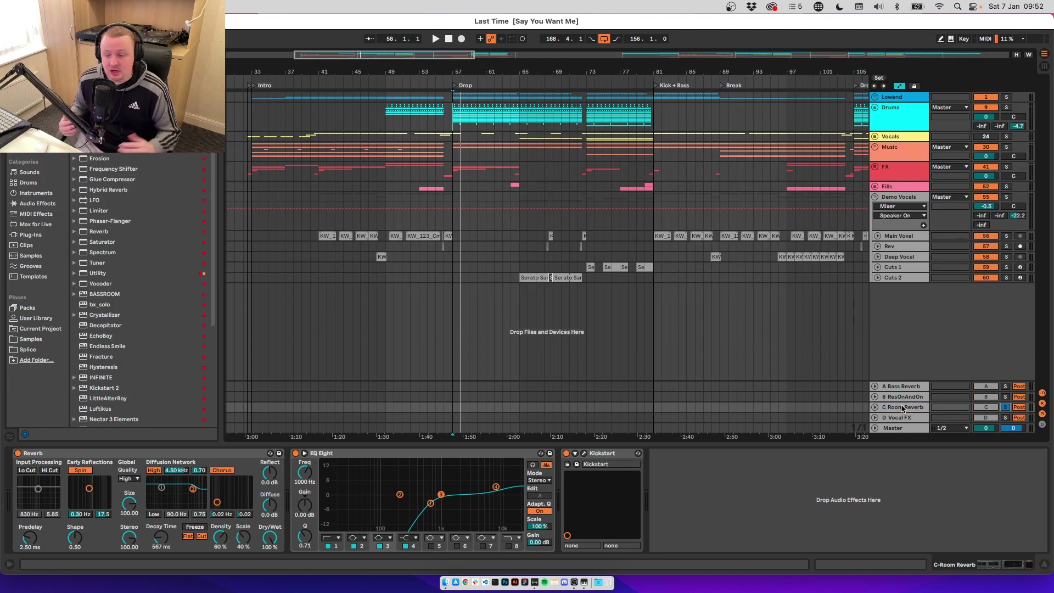
key("space")
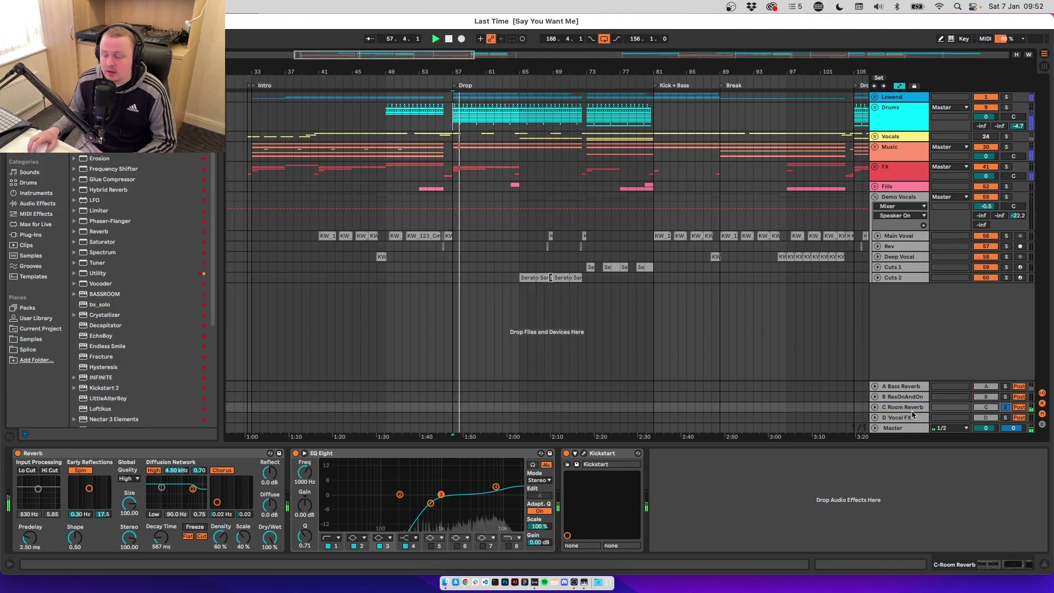
left_click(1006, 407)
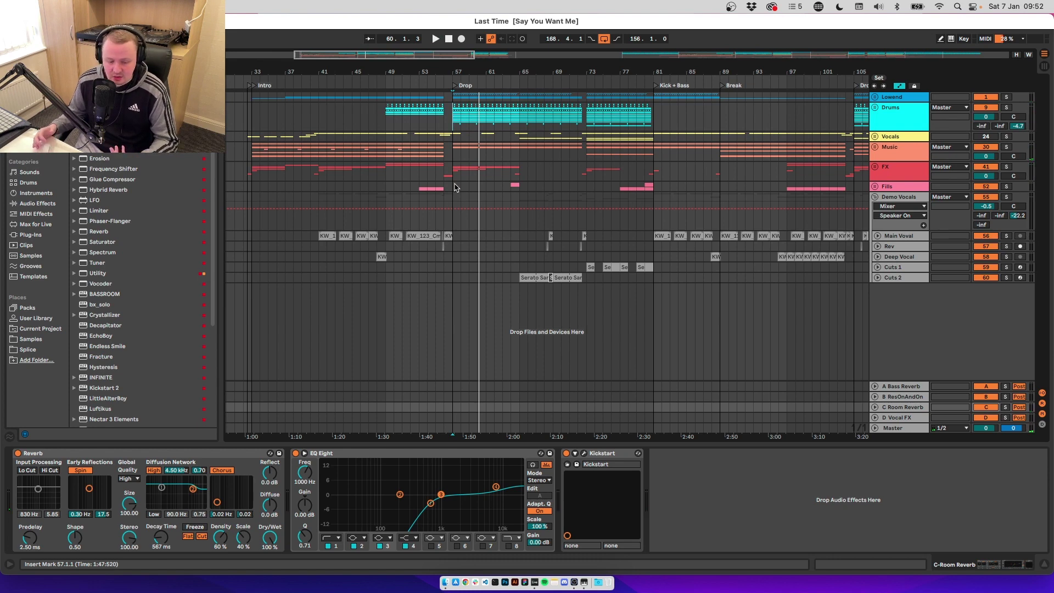
left_click(901, 386)
Unfold Lowend and A/B the A Bass Reverb return during the drop, leaving it on and unsoloed
left_click(875, 97)
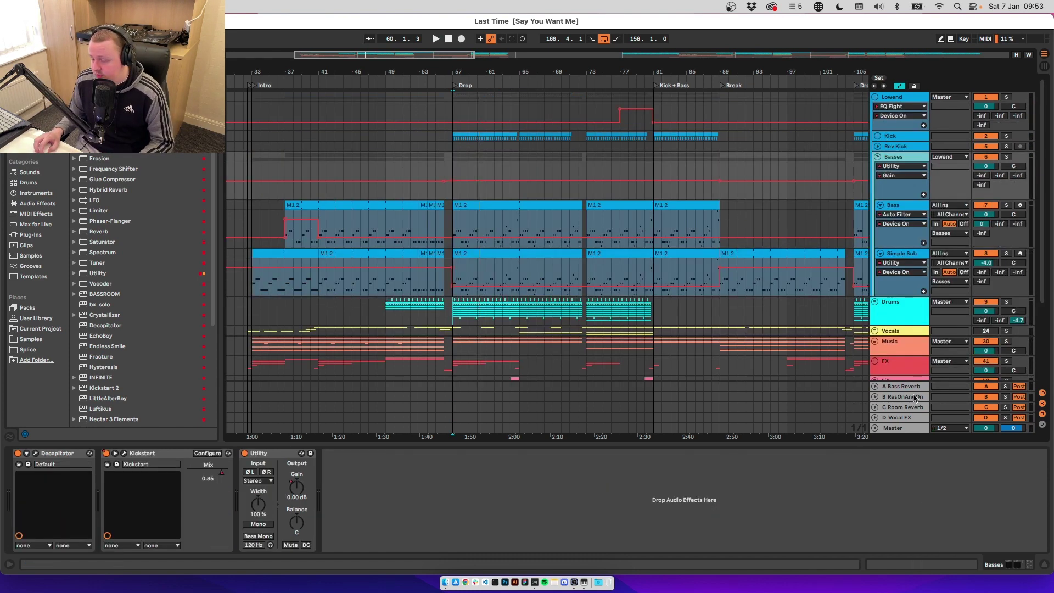
left_click(910, 388)
key("space")
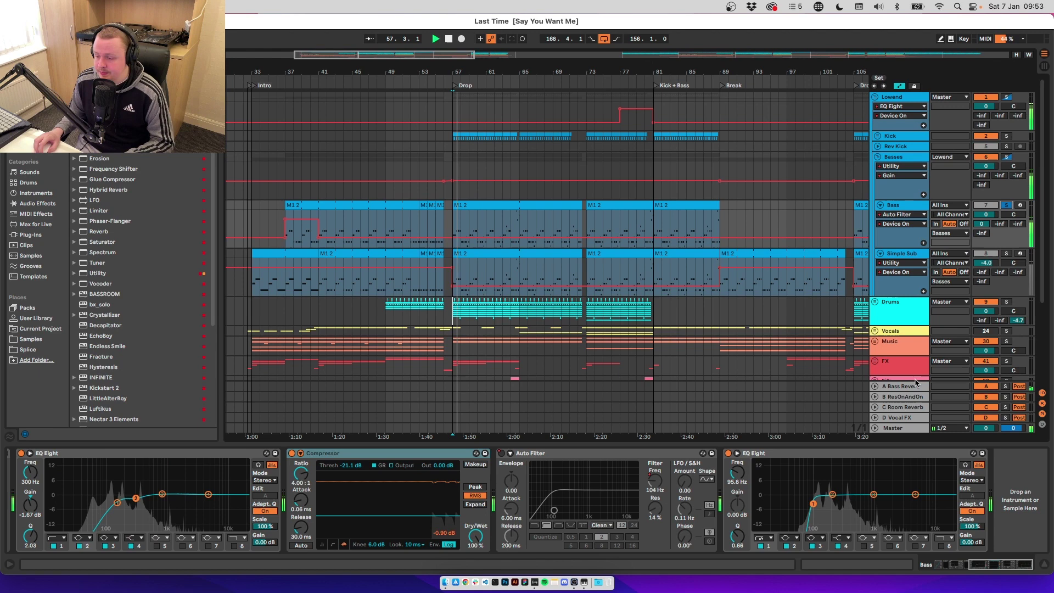
left_click(988, 386)
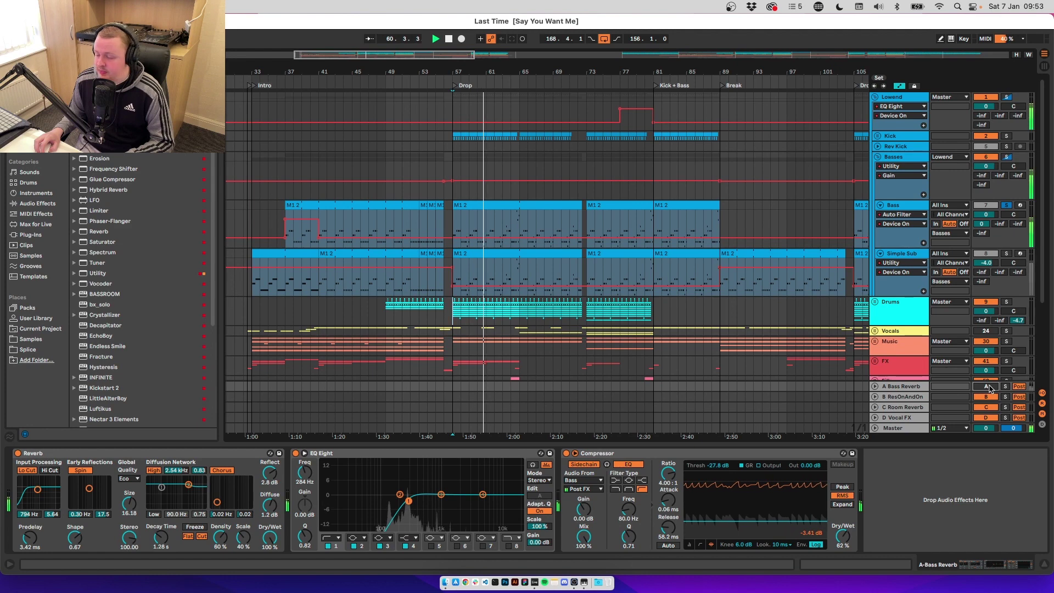
key("space")
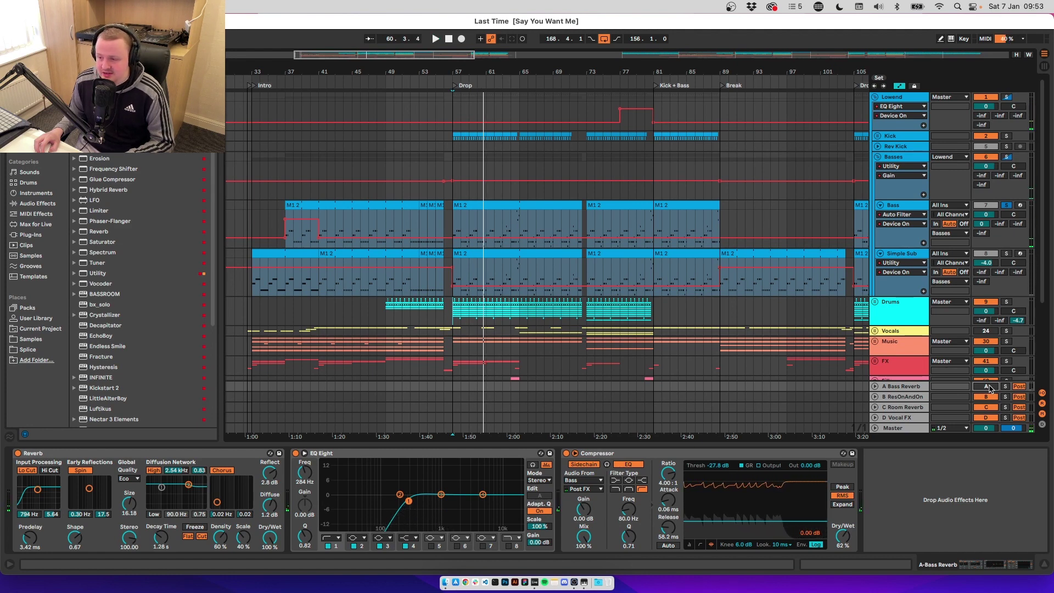
left_click(979, 388)
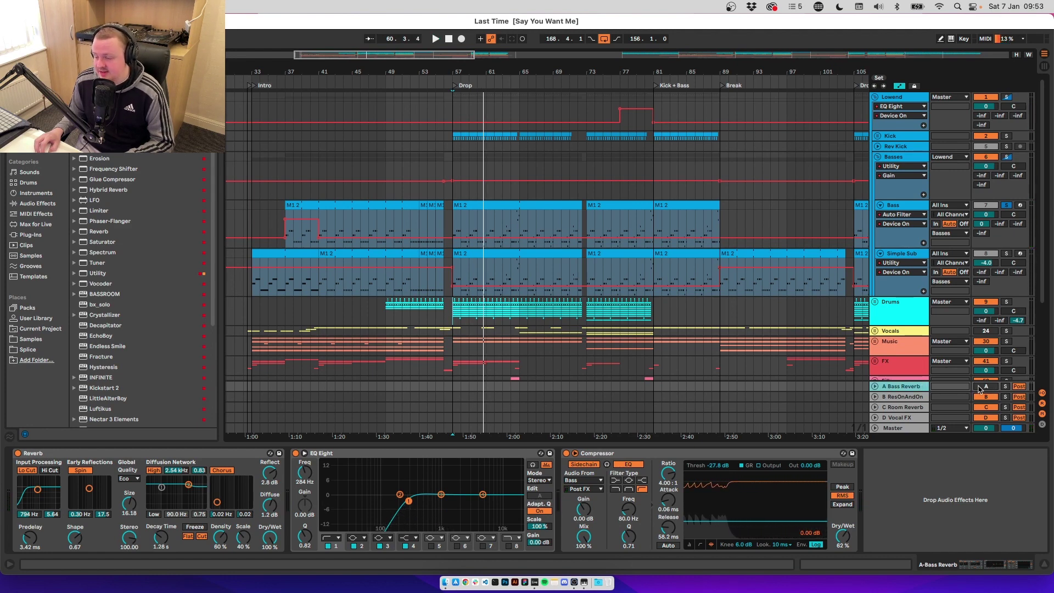
left_click(980, 388)
left_click(875, 387)
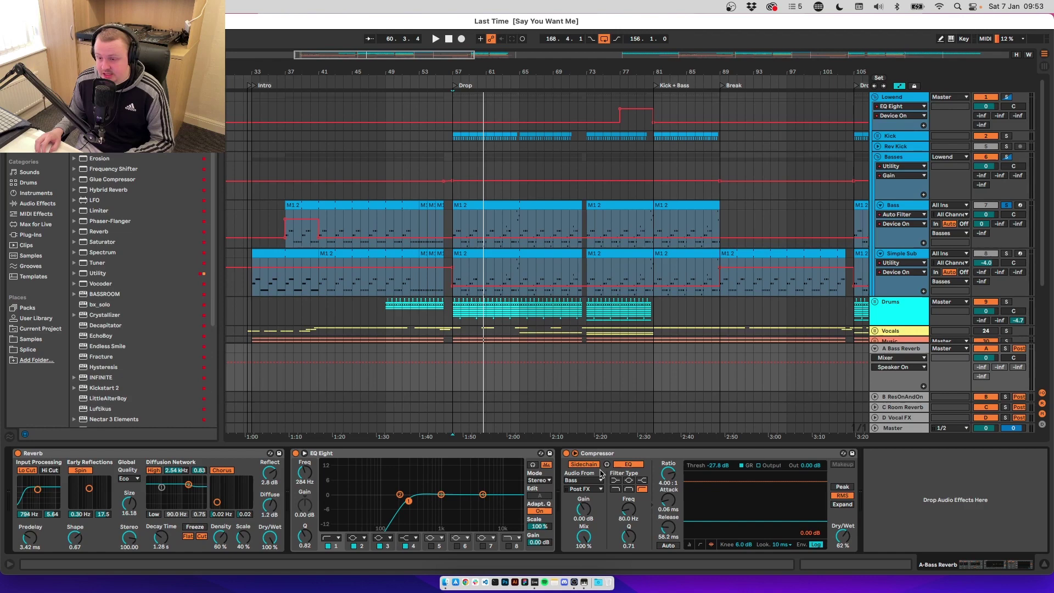
key("space")
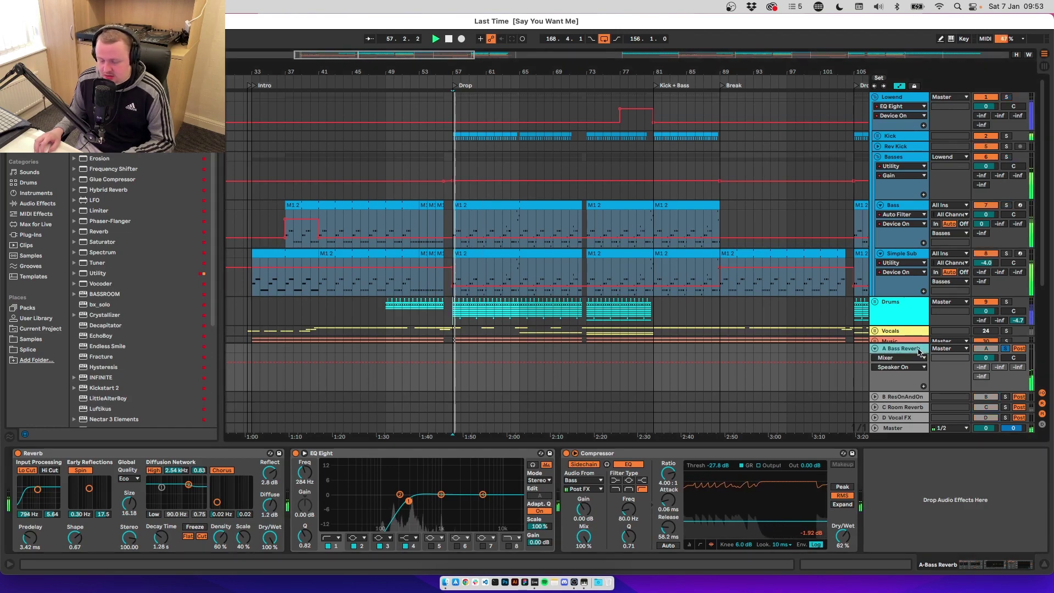
left_click(1005, 349)
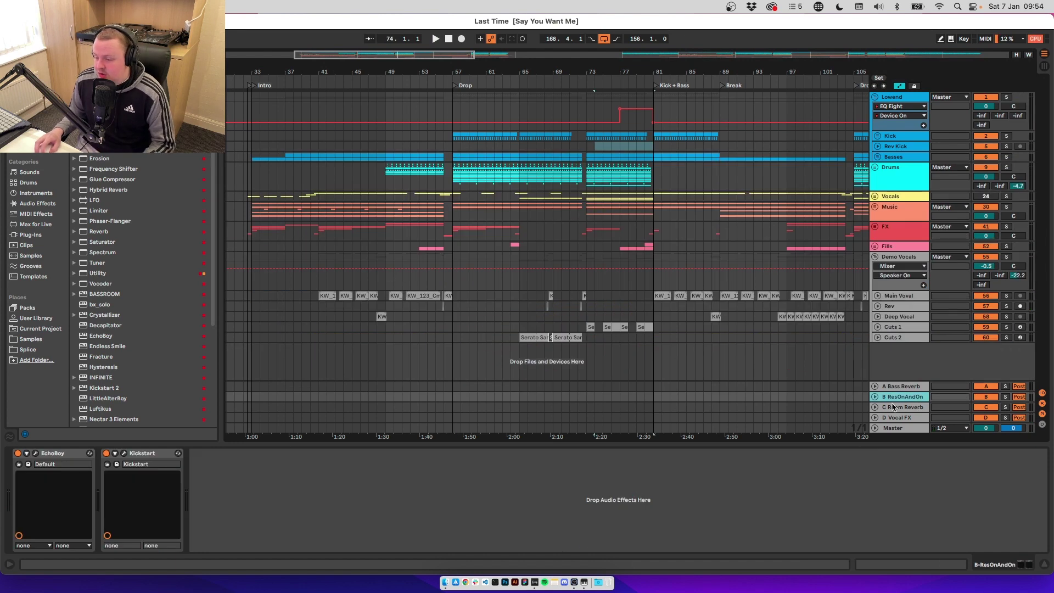
Solo and play the B ResOnAndOn return, unfold it, and move the start to bar 80, then 103
scroll(859, 390, "right", 5)
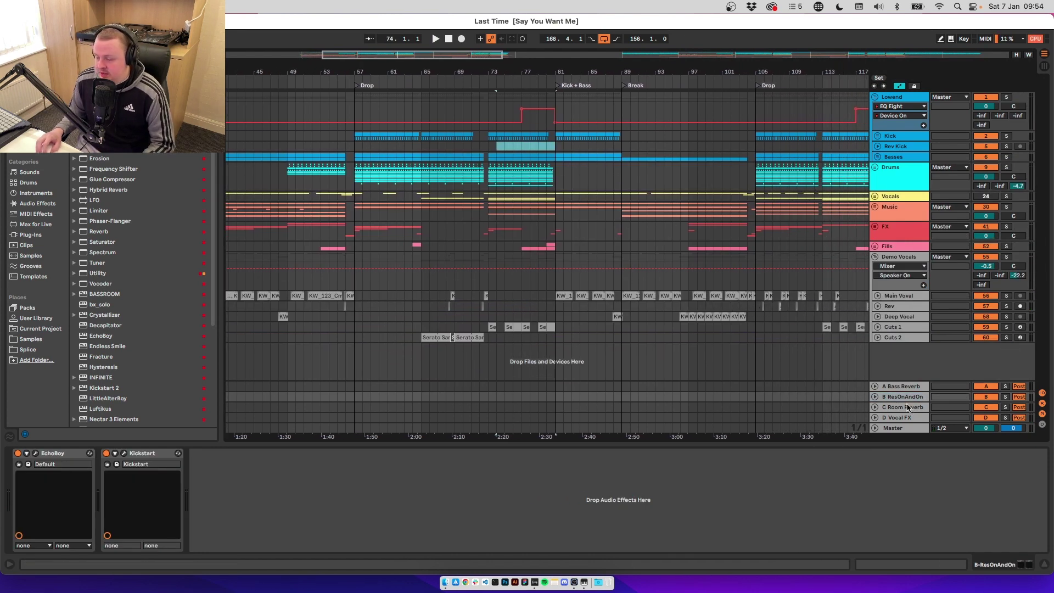
left_click(1004, 397)
key("space")
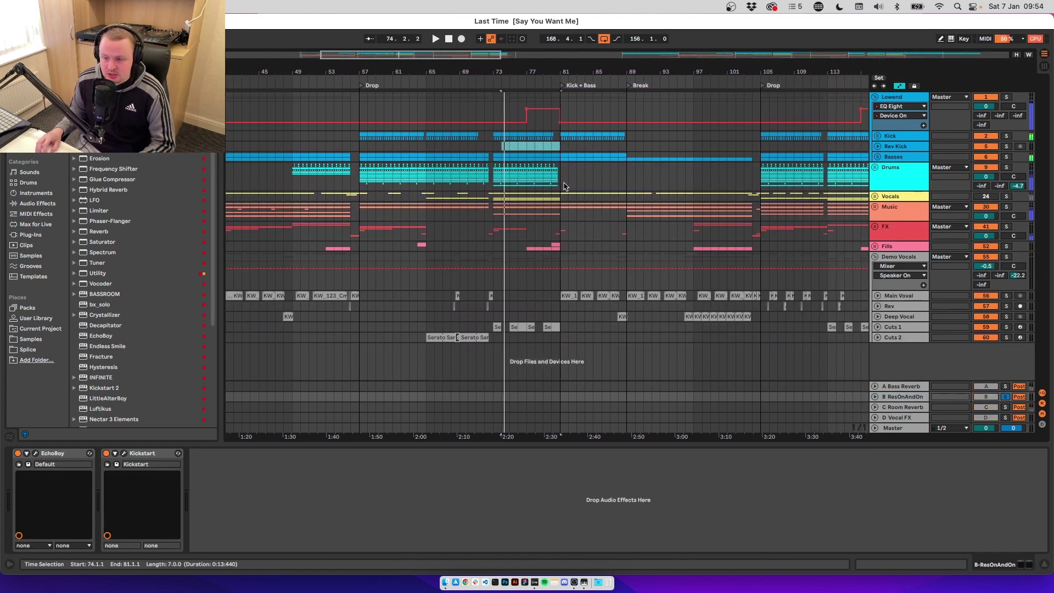
left_click(554, 183)
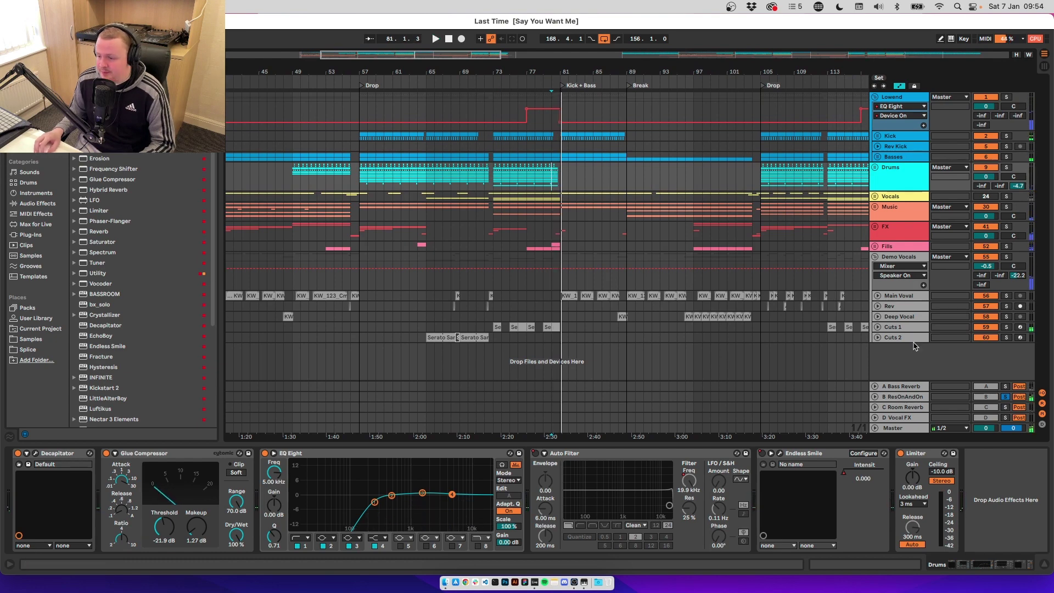
left_click(877, 398)
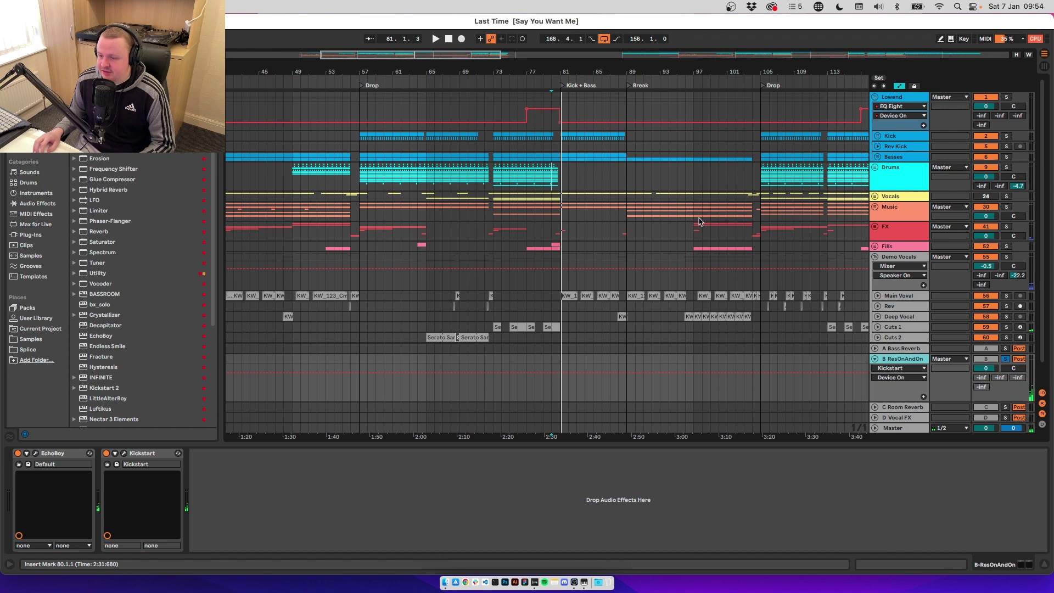
scroll(671, 184, "right", 5)
left_click(670, 184)
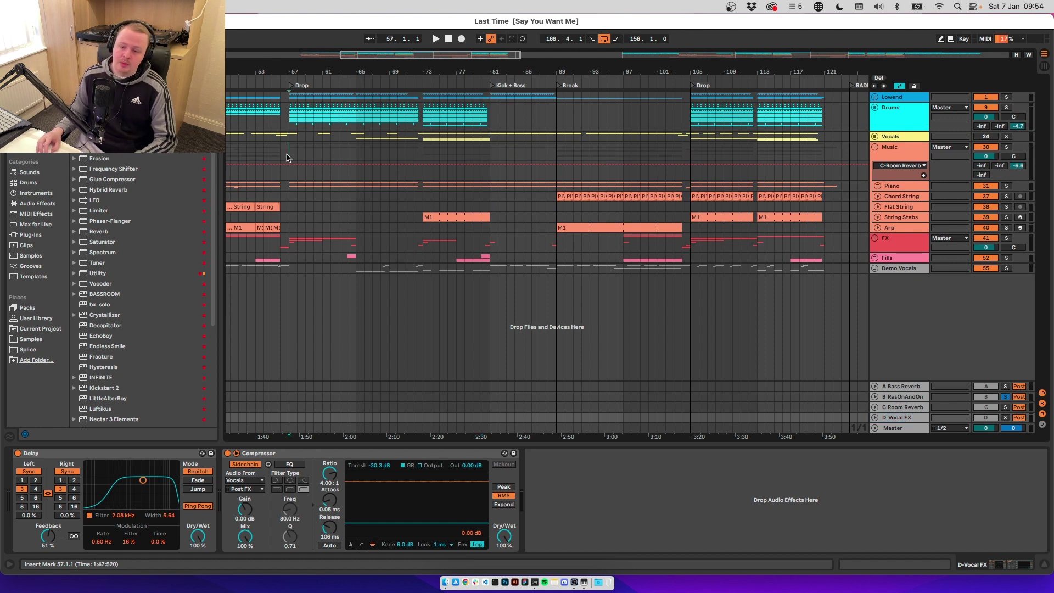
Reset playback to bar 57, expand Arp and Piano, hide automation, zoom out, select the String clip
left_click(290, 157)
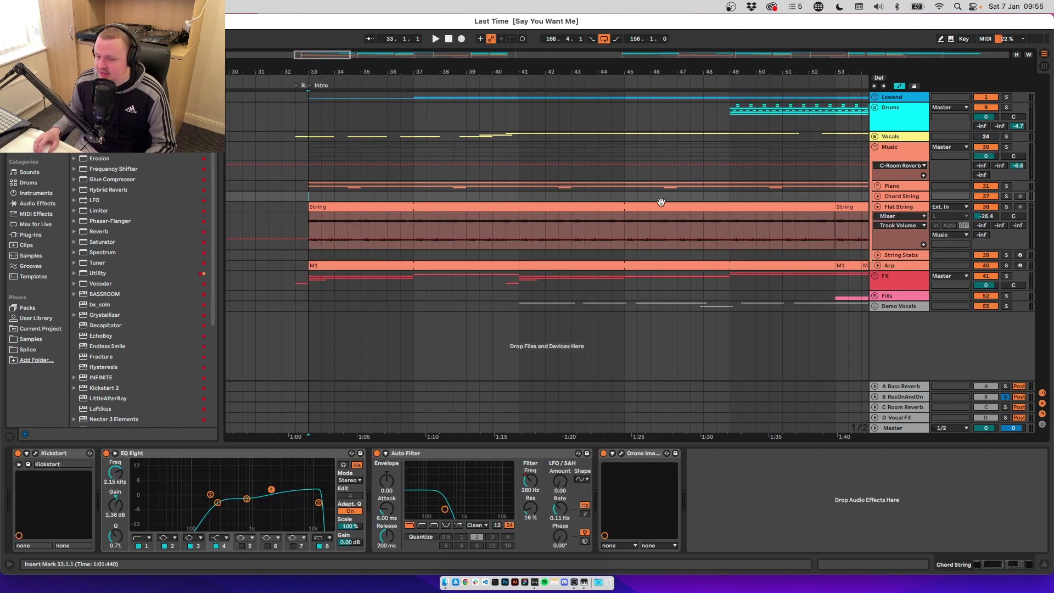
left_click(878, 266)
key("a")
key("minus")
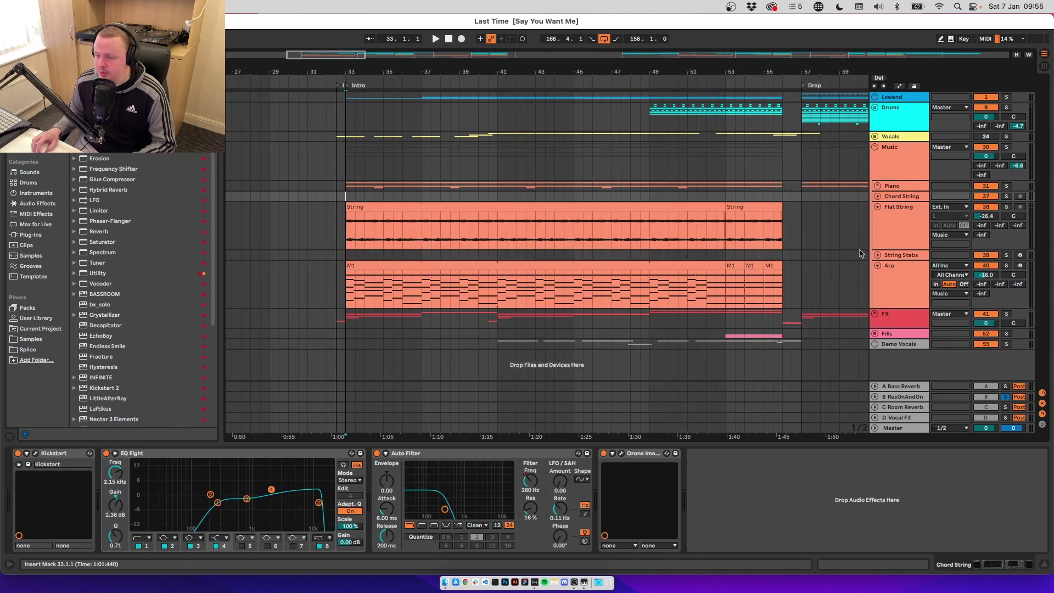
left_click(878, 186)
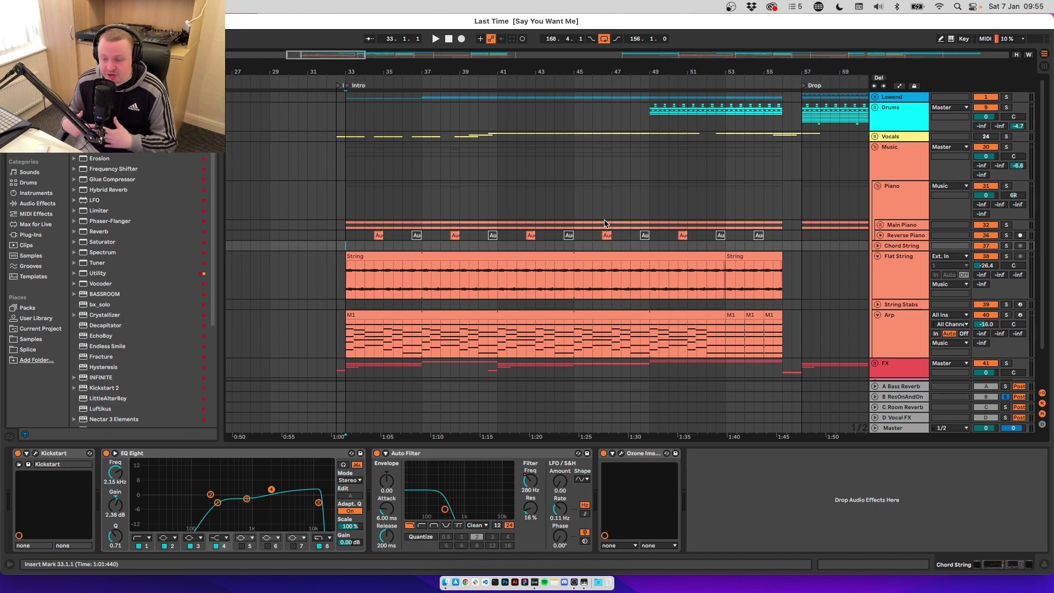
left_click(370, 215)
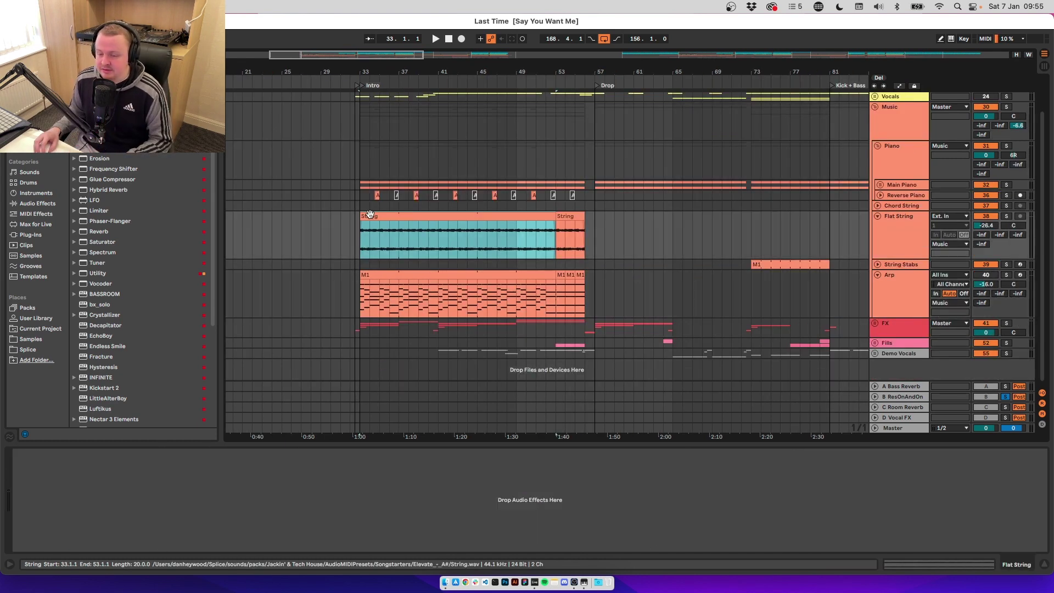
scroll(360, 233, "up", 5)
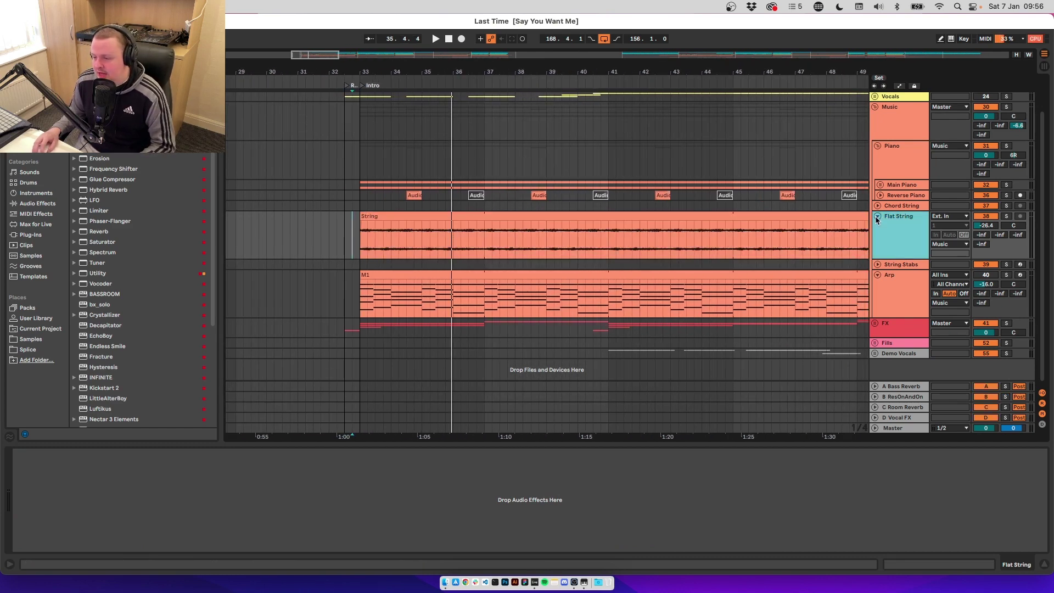
Fold Flat String and audition the soloed Arp track from bar 33, then unsolo it
left_click(877, 218)
left_click(886, 256)
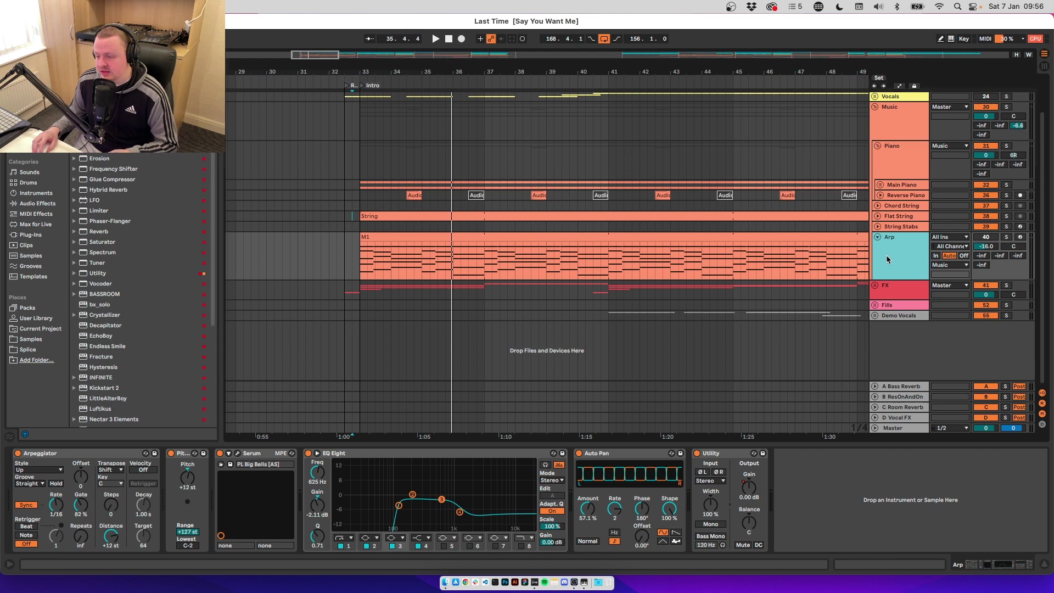
key("s")
key("space")
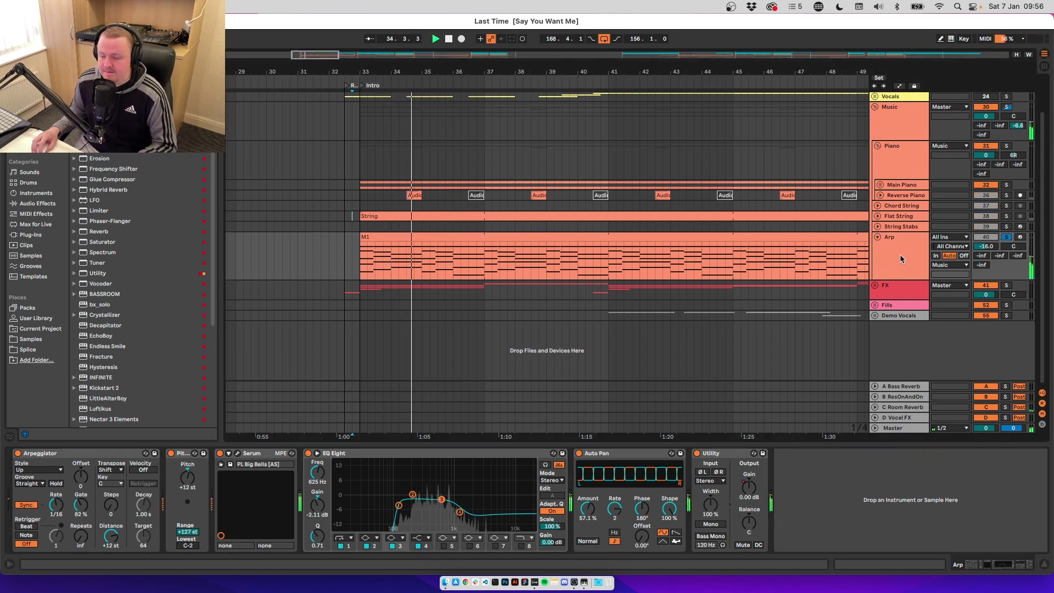
key("space")
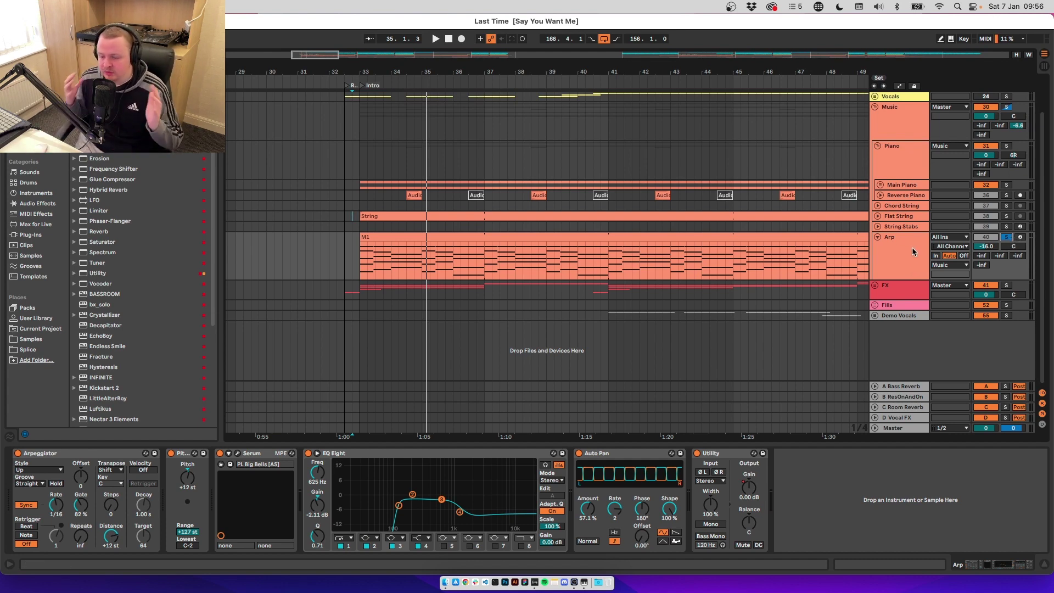
left_click(890, 247)
key("s")
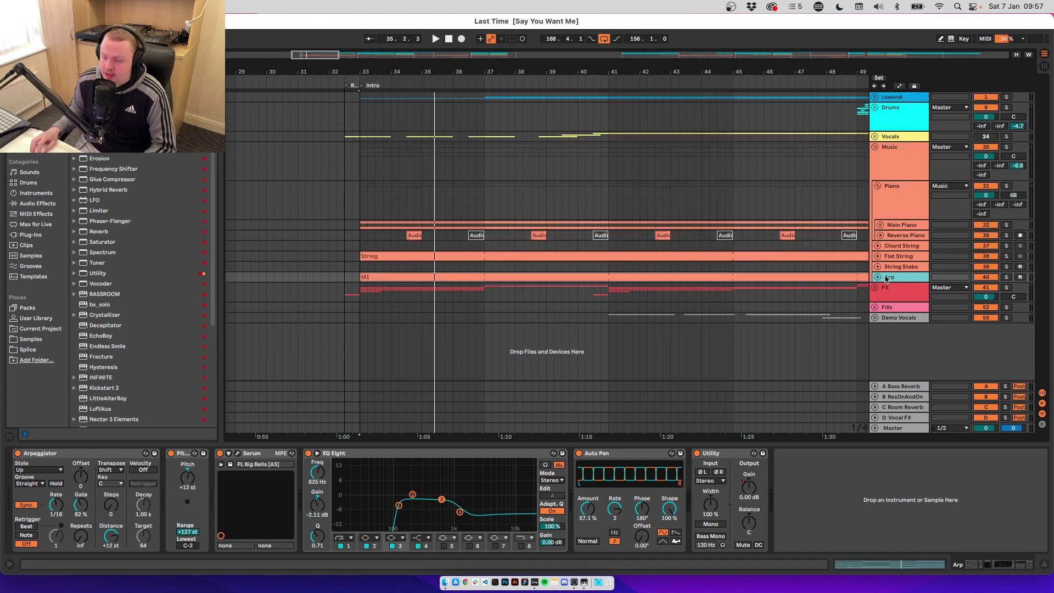
Expand Arp, view Serum's editor and presets and the M1 clip notes, then select String Stabs
left_click(878, 276)
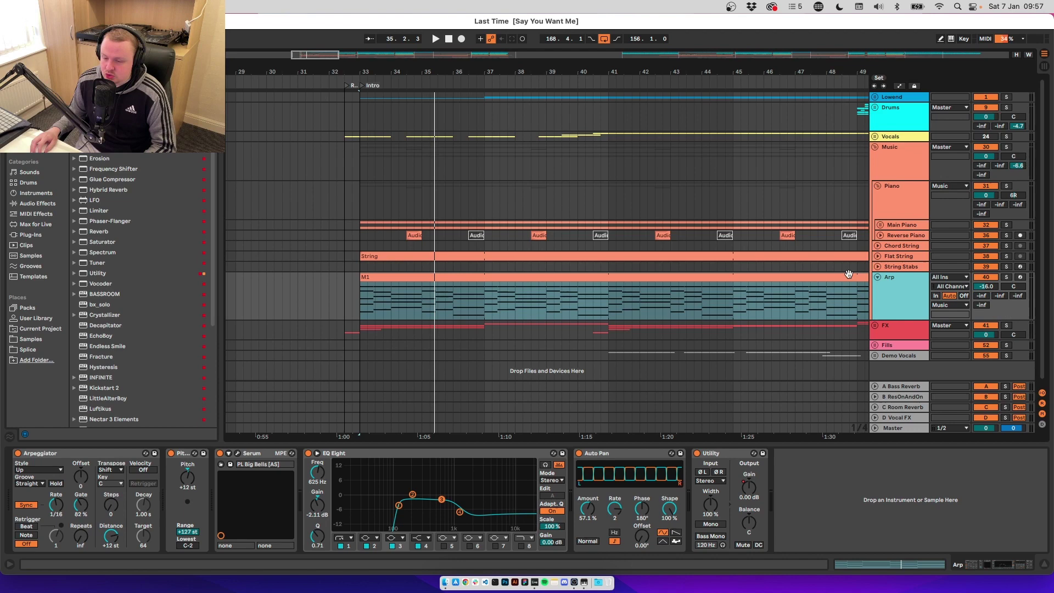
left_click(237, 453)
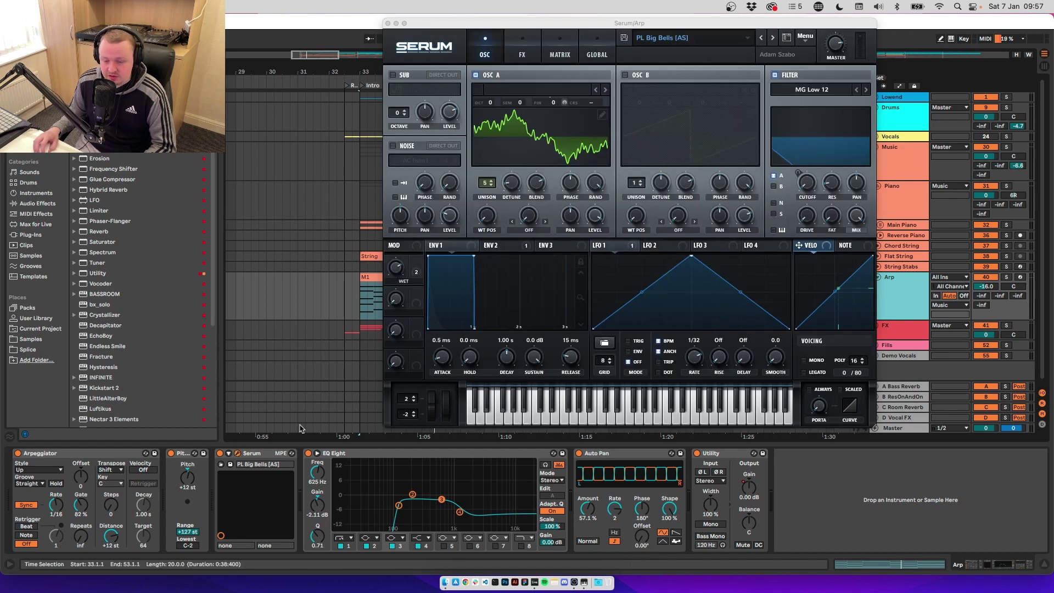
left_click(693, 43)
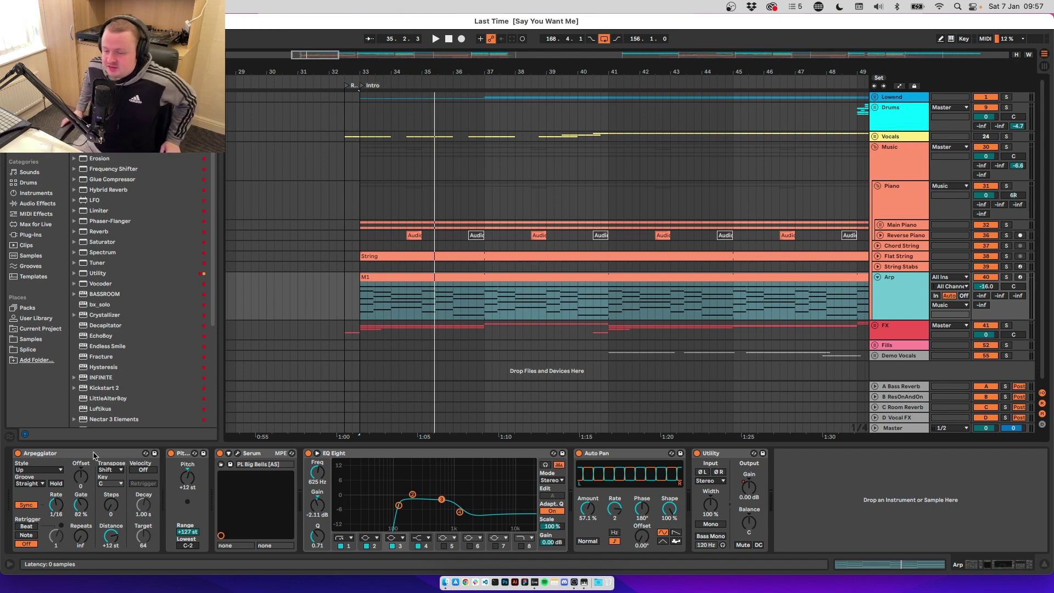
double_click(497, 277)
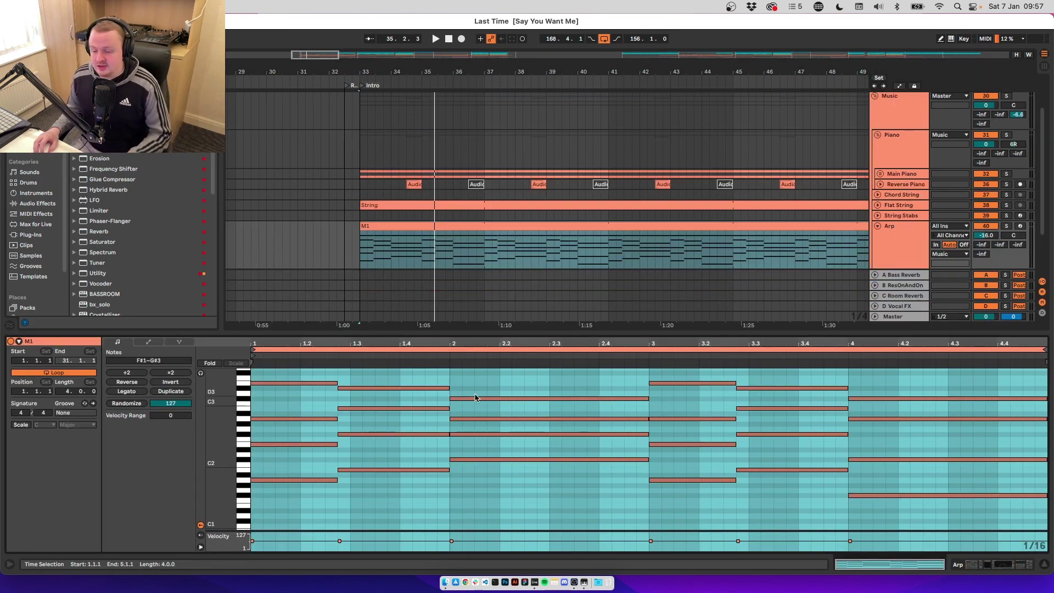
key("shift+Tab")
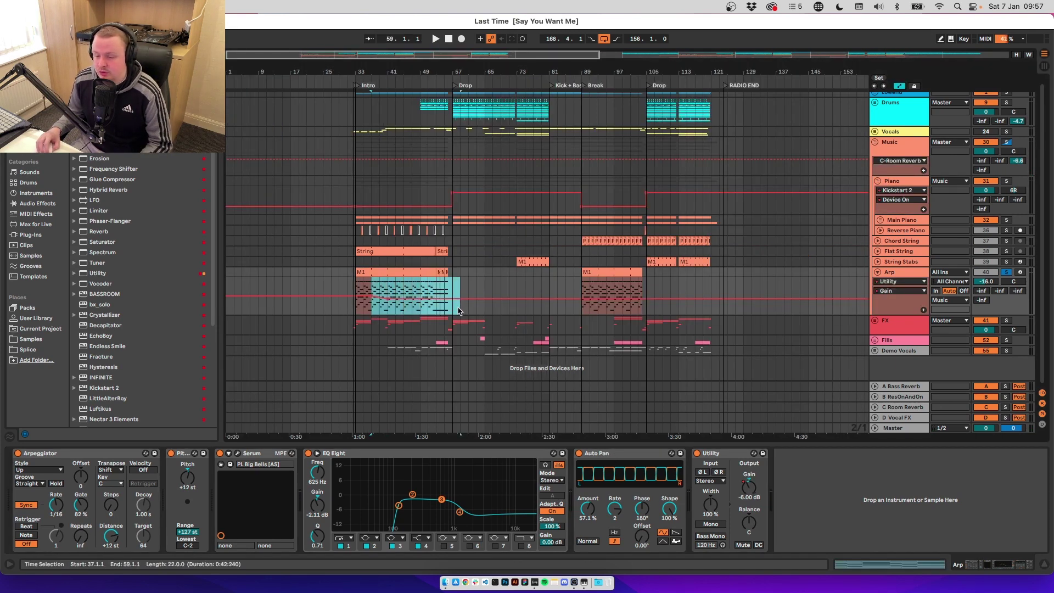
left_click(1003, 268)
Audition the String Stabs M1 clip from bar 73 soloed, then unsoloed with the full mix
left_click(1006, 267)
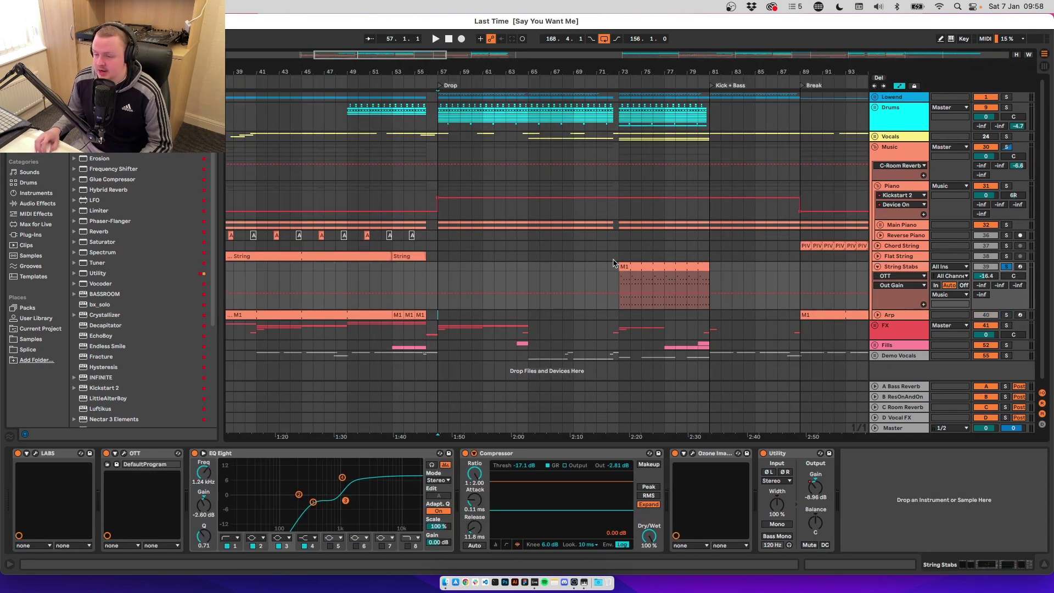
left_click(614, 263)
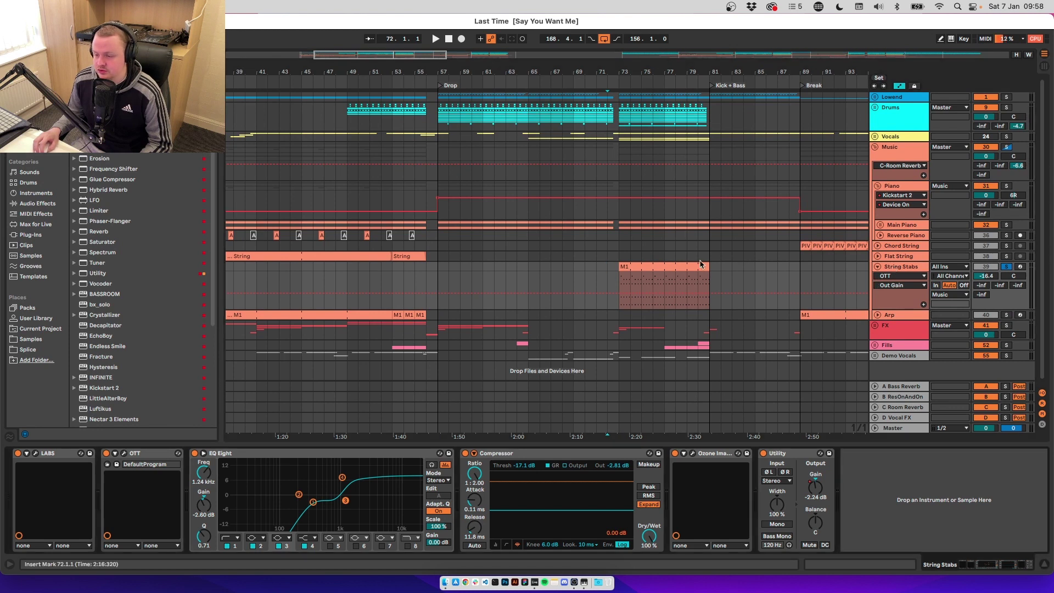
left_click(698, 265)
key("space")
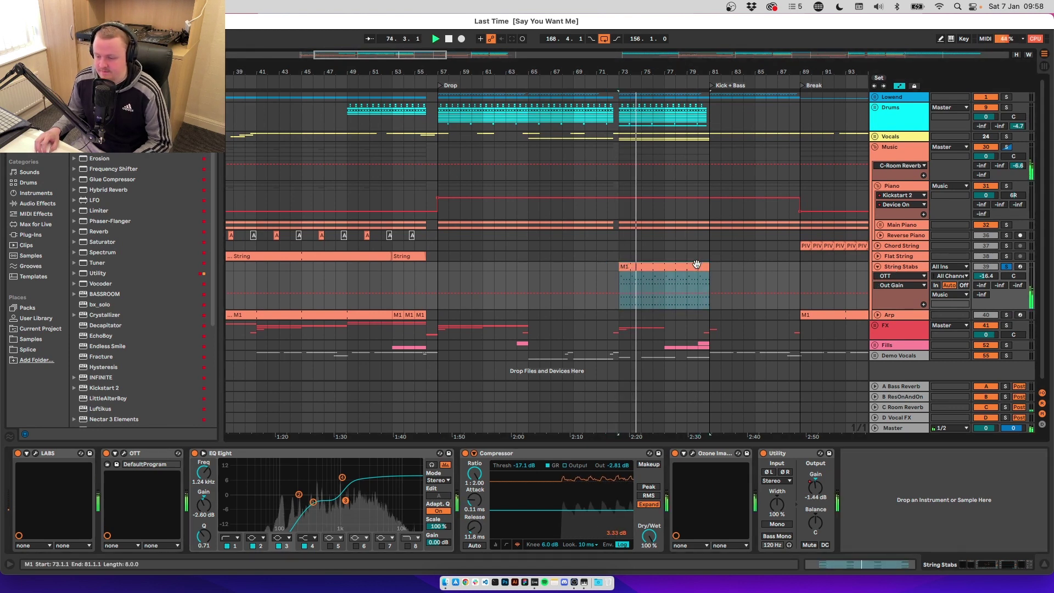
key("space")
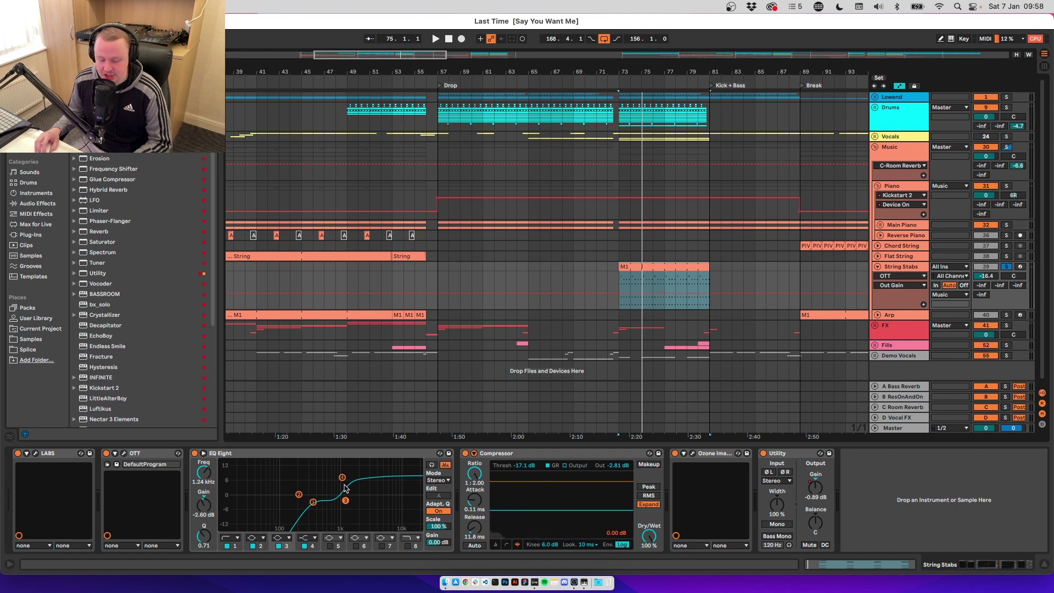
left_click(1004, 267)
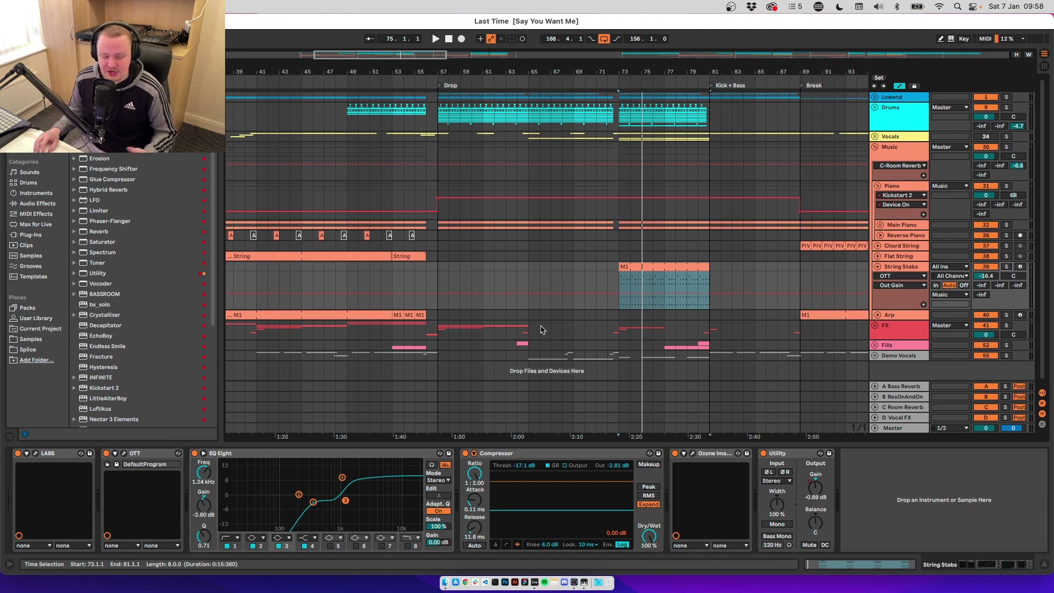
key("space")
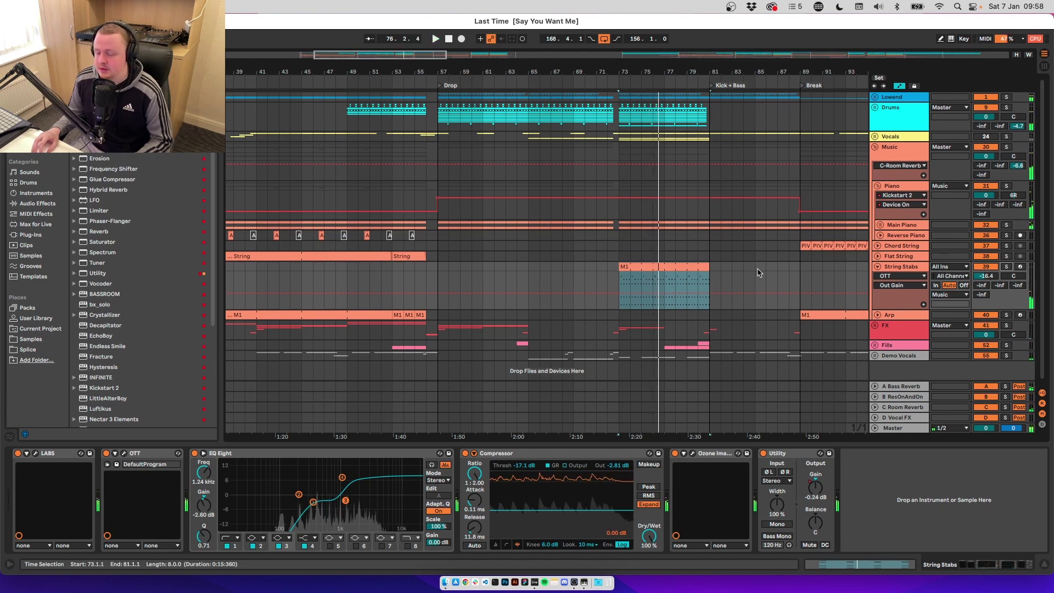
Open the String Stabs LABS window, centre it, and browse presets around Strings: Short
left_click(35, 454)
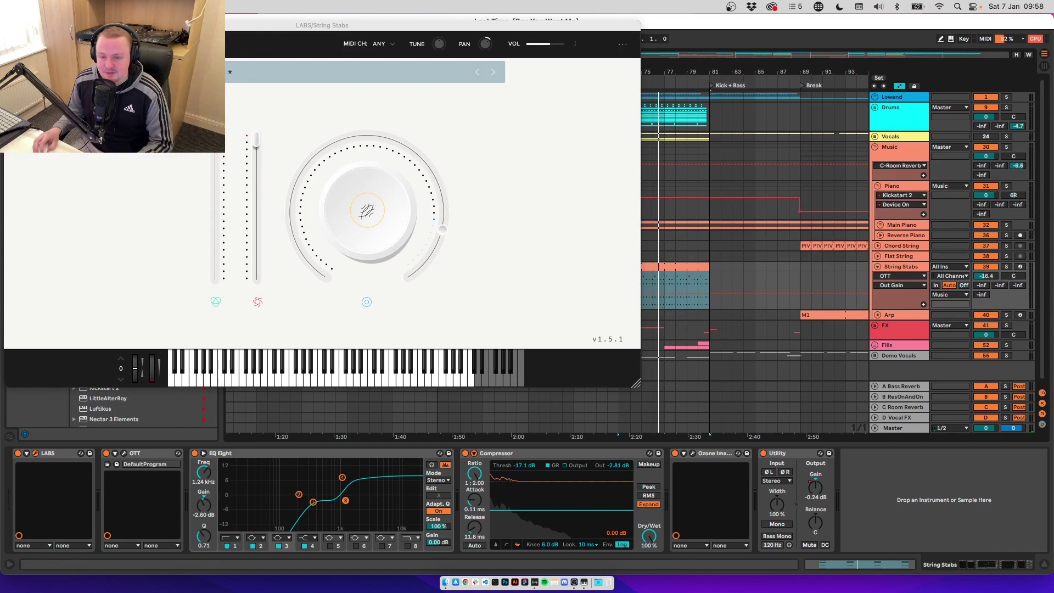
left_click_drag(117, 27, 382, 121)
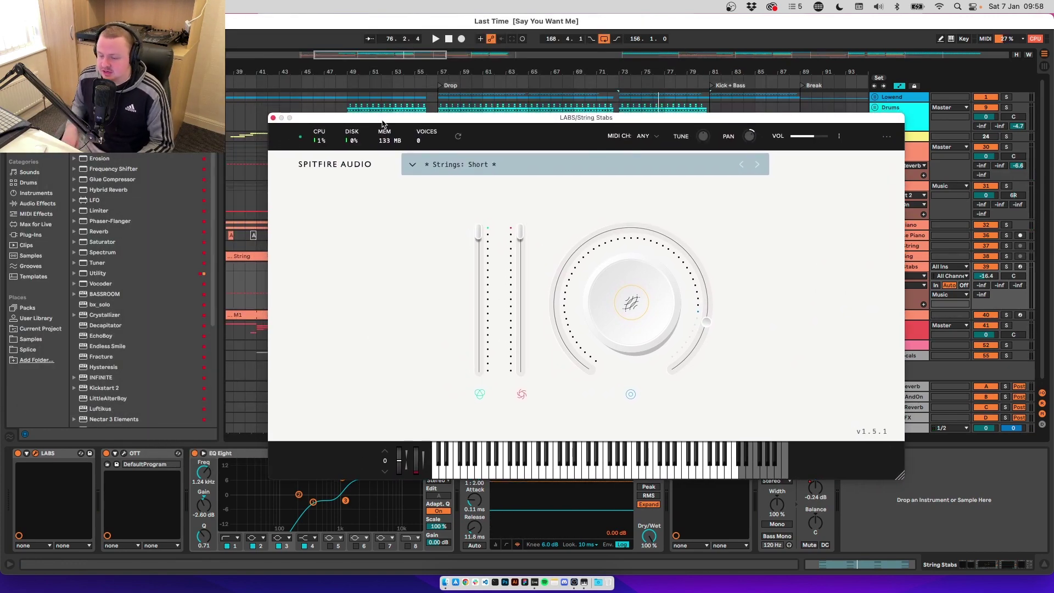
left_click(447, 164)
scroll(557, 261, "down", 10)
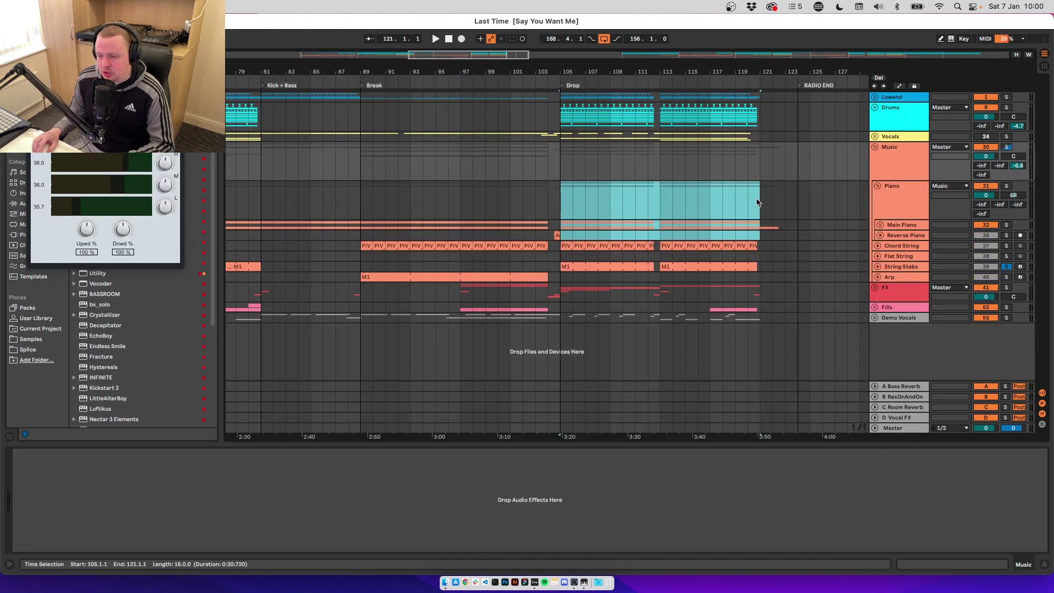
Collapse the Piano group, audition bars 97–104 of Chord String, and undo the clip consolidation
left_click(757, 202)
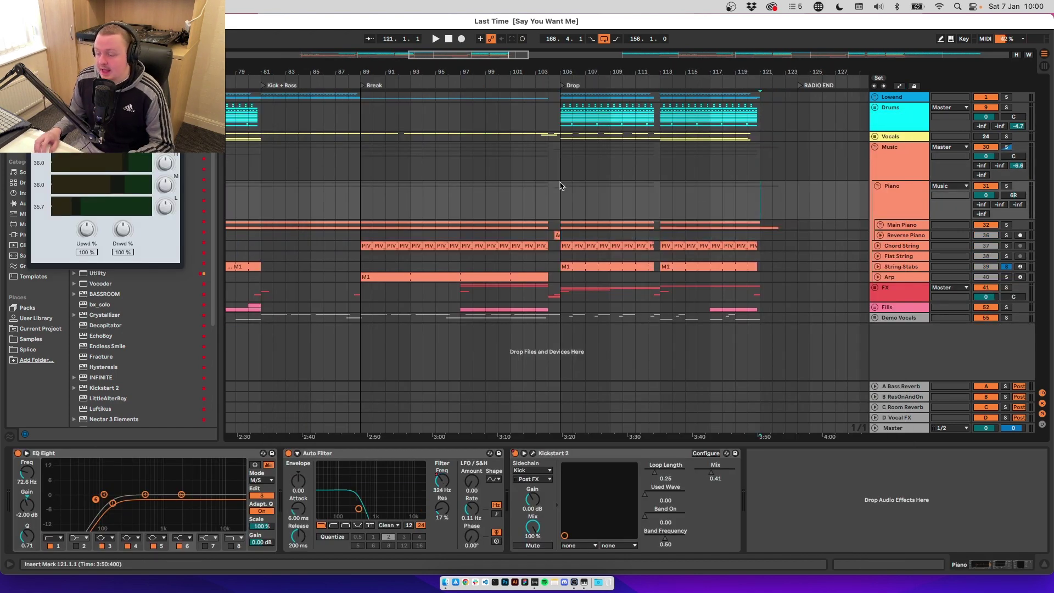
left_click(893, 246)
left_click(878, 185)
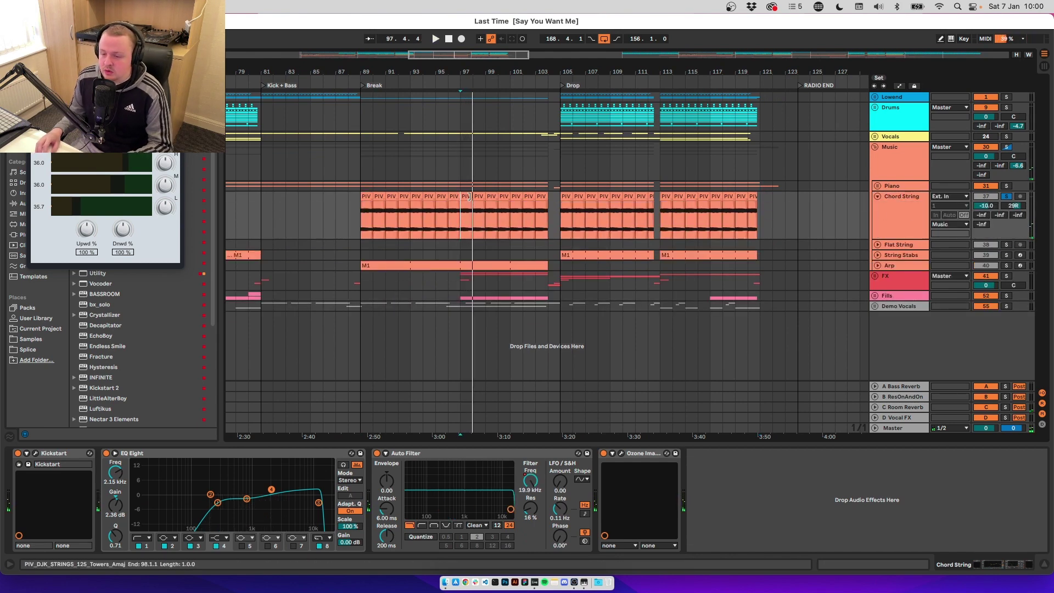
left_click_drag(465, 206, 548, 196)
scroll(497, 214, "up", 3)
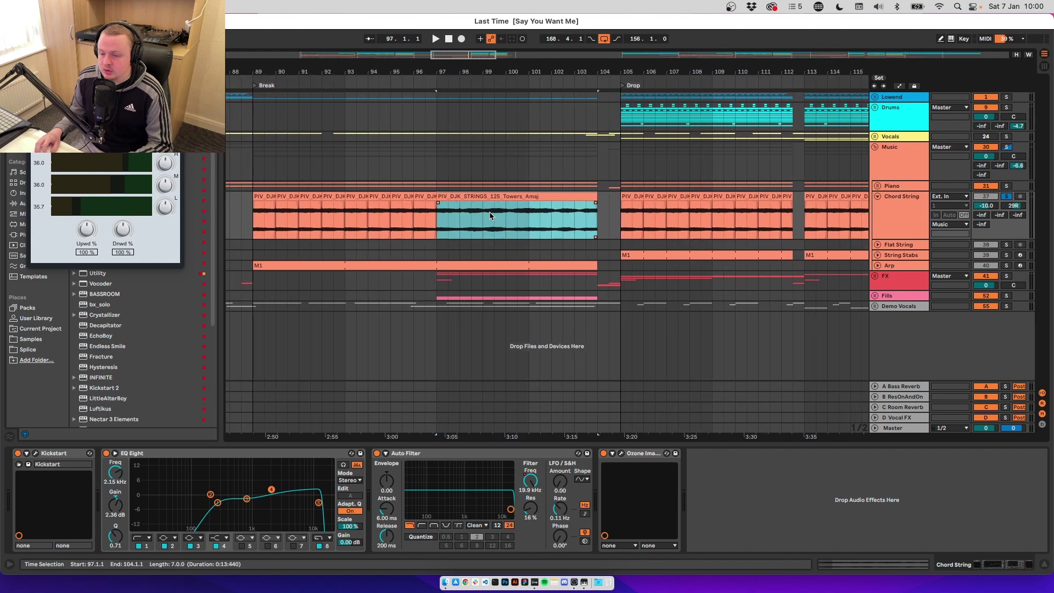
key("space")
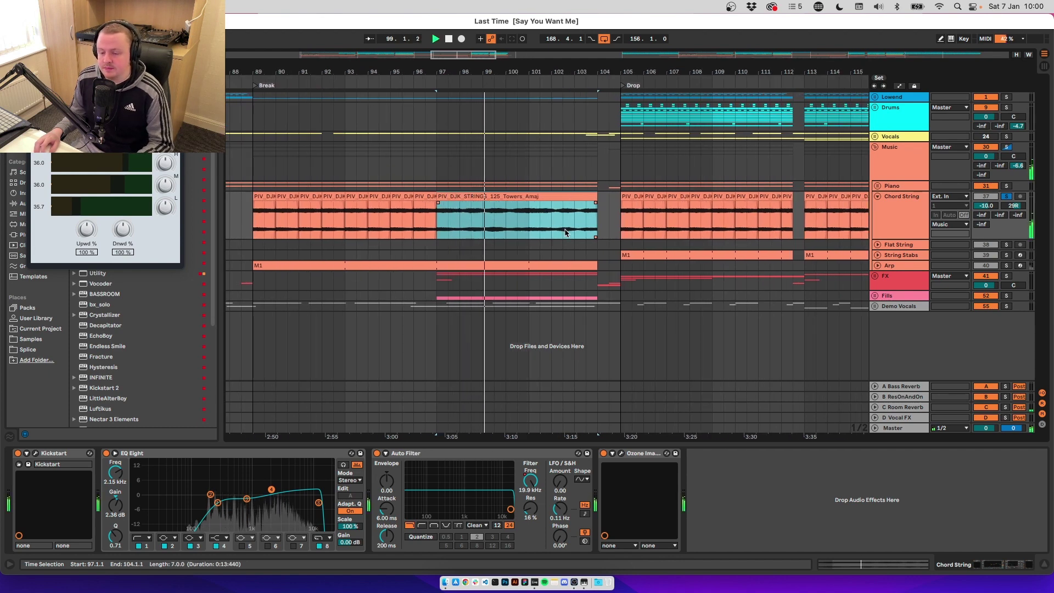
key("space")
key("ctrl+z")
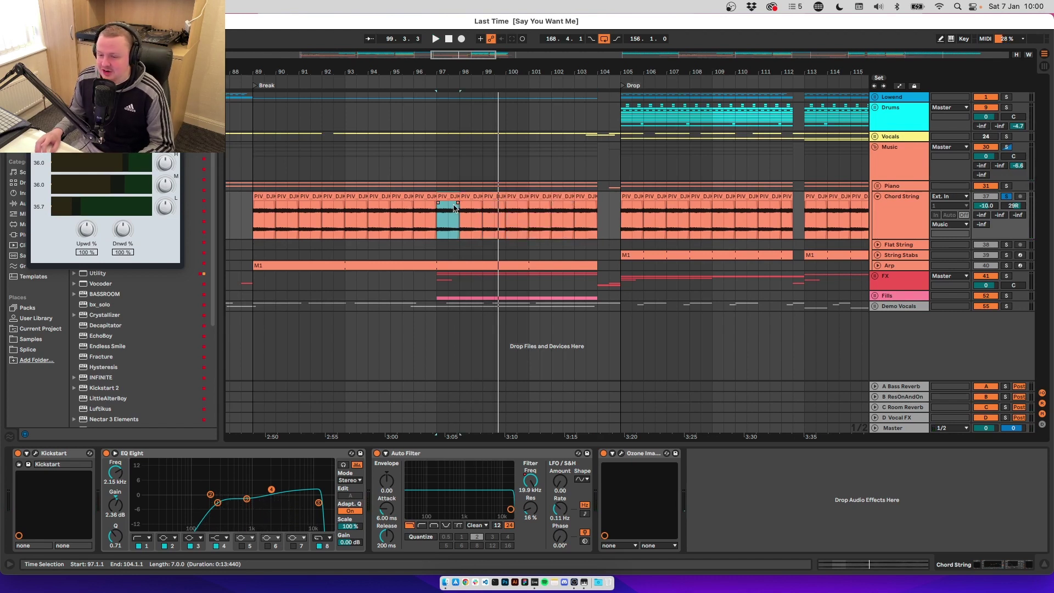
Play from the drop at bar 105 and collapse the Chord String track lane
left_click(621, 162)
key("space")
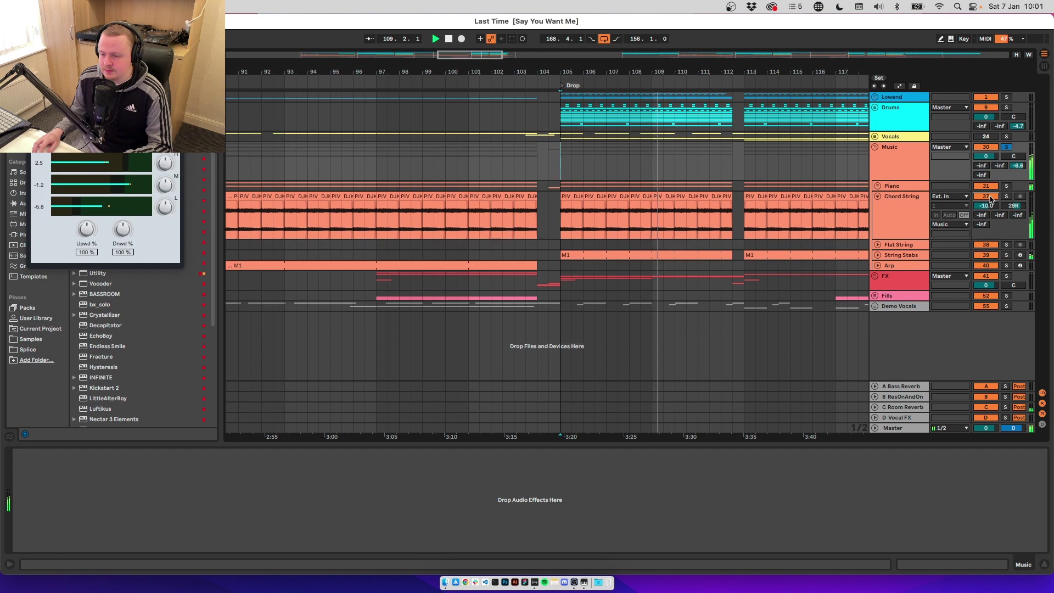
left_click(890, 199)
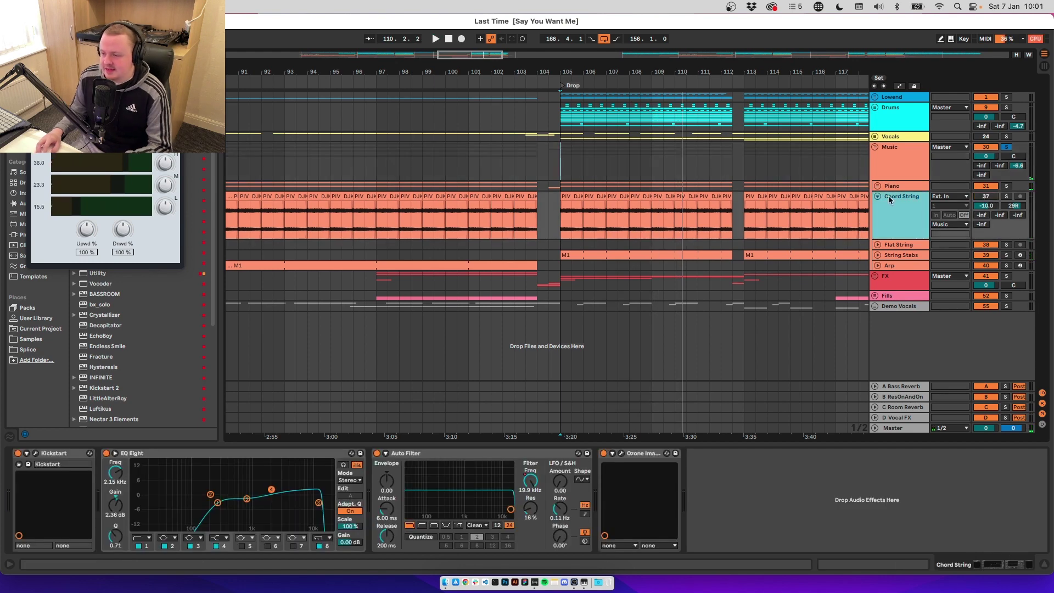
left_click(877, 196)
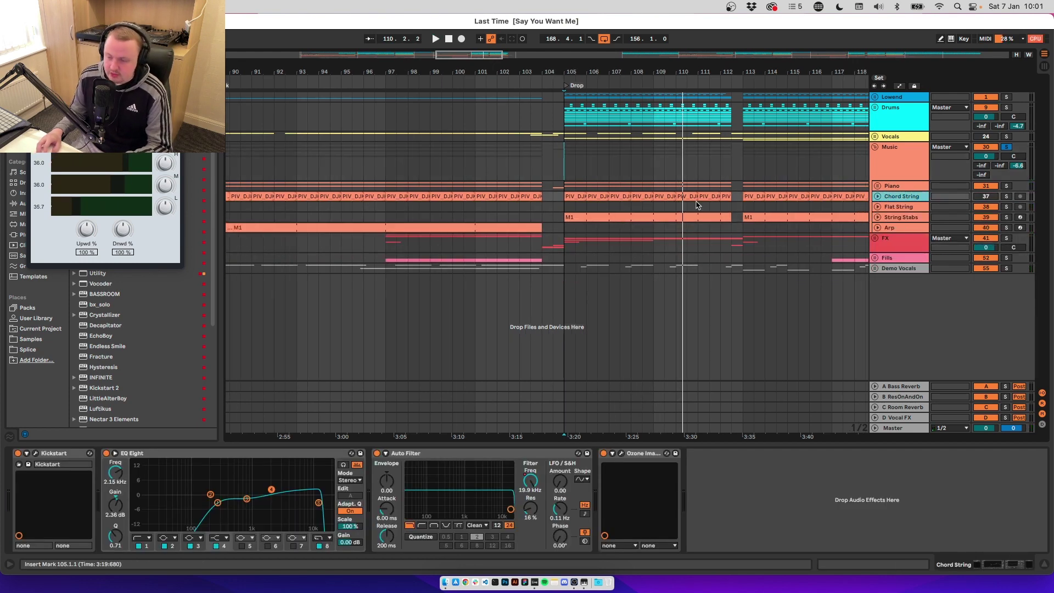
scroll(696, 204, "down", 5)
scroll(632, 173, "right", 3)
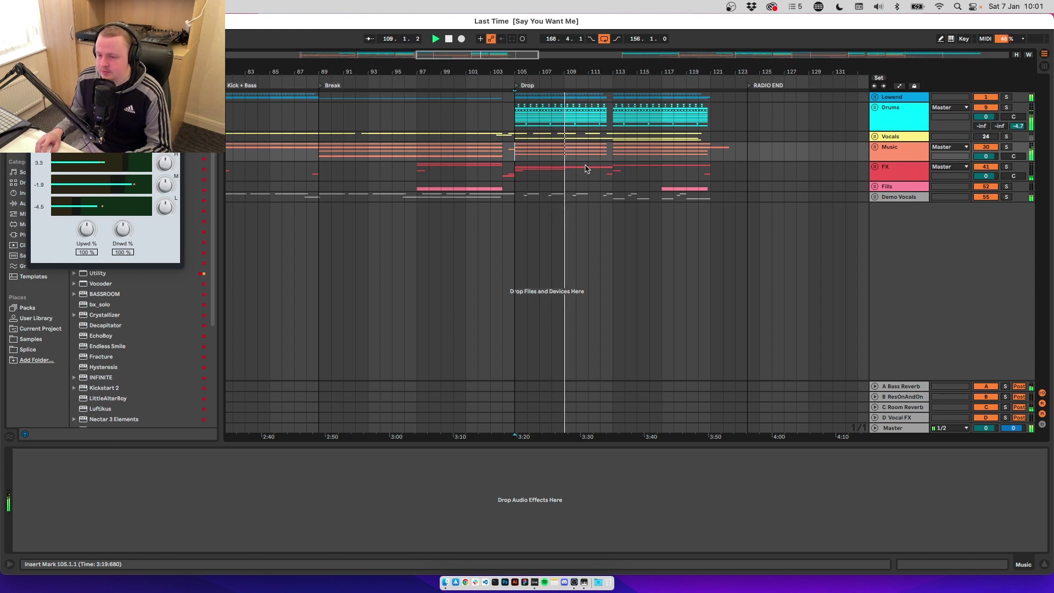
key("space")
Unfold the FX group and inspect the Downlifter, Cymbal, 49 Audio, Rev Cymbal and Sub Boom effects
left_click(890, 178)
key("u")
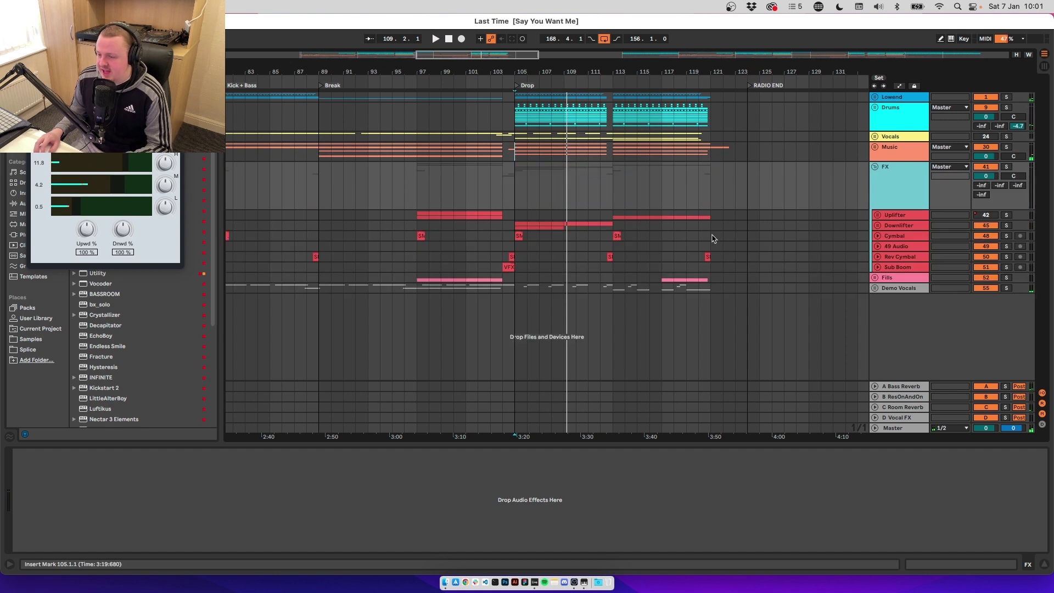
left_click(900, 225)
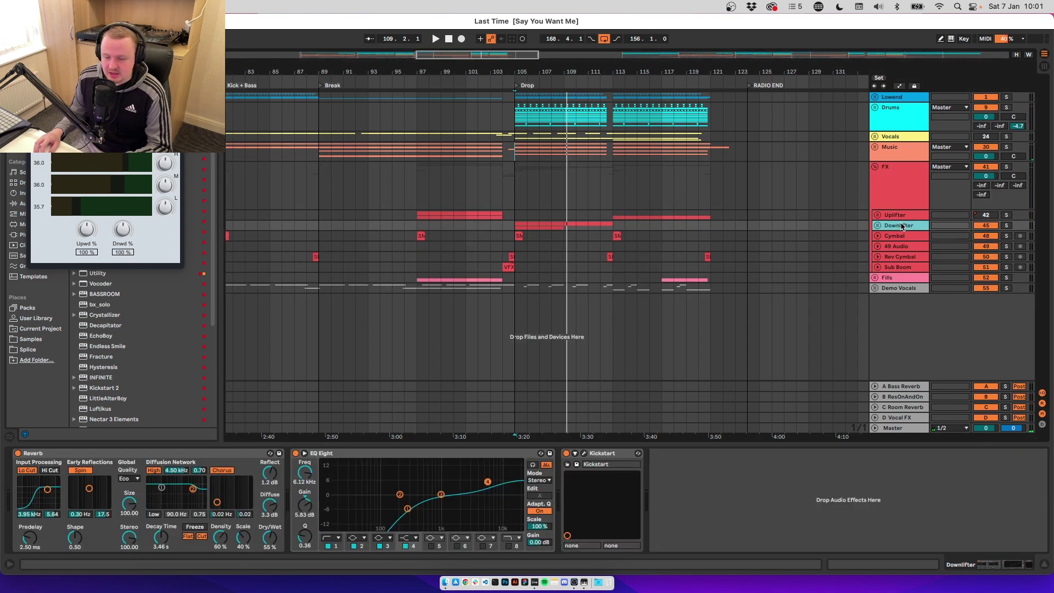
left_click(902, 236)
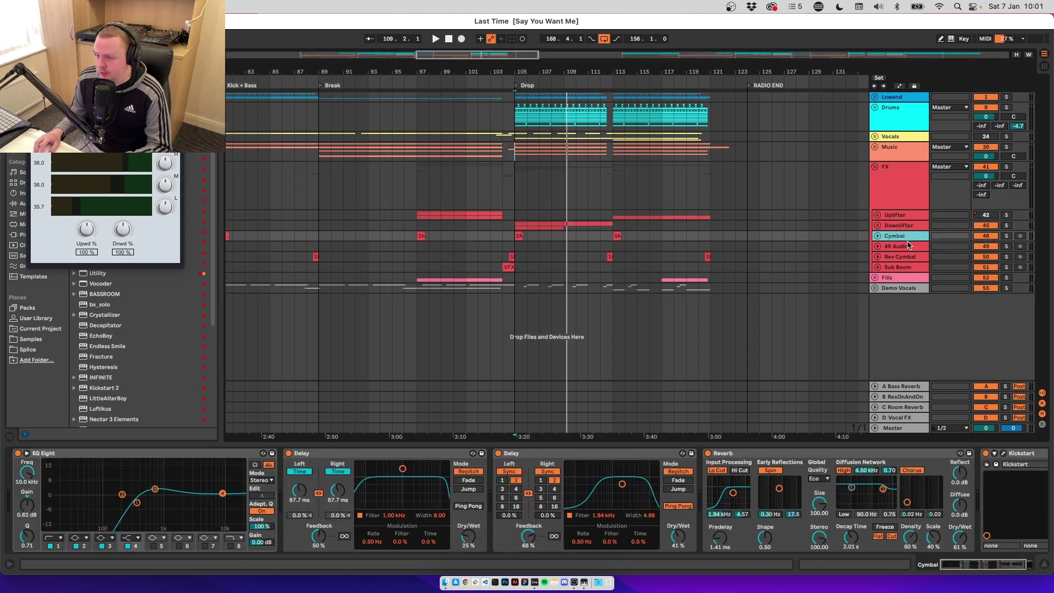
left_click(907, 247)
scroll(905, 253, "left", 10)
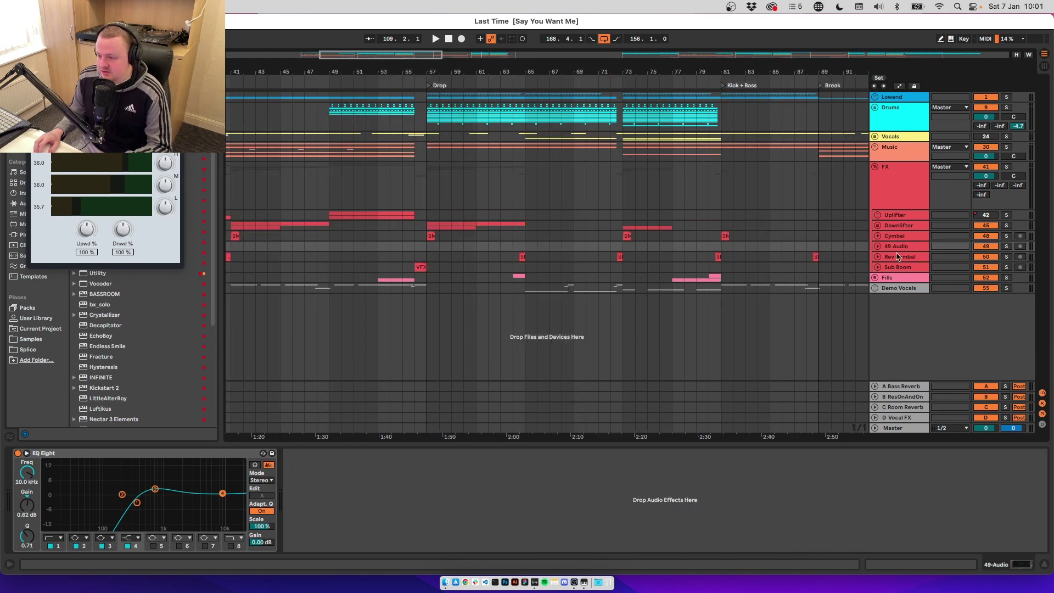
left_click(901, 257)
left_click(914, 269)
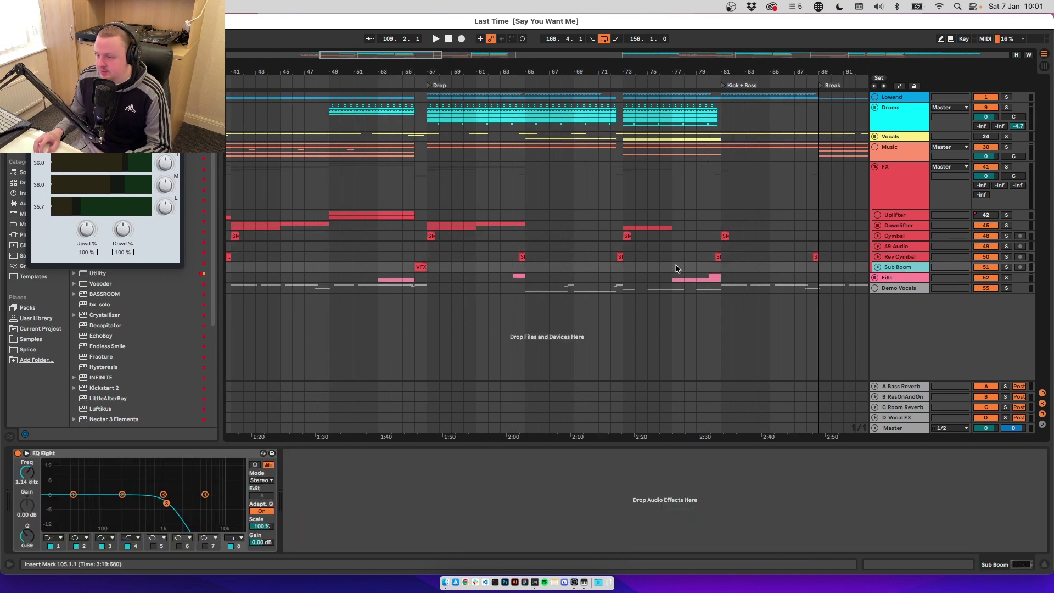
scroll(680, 269, "left", 5)
Select the VFX2 Sub 21 clip, unsolo Sub Boom, and recheck Cymbal, 49 Audio and Rev Cymbal
left_click(701, 269)
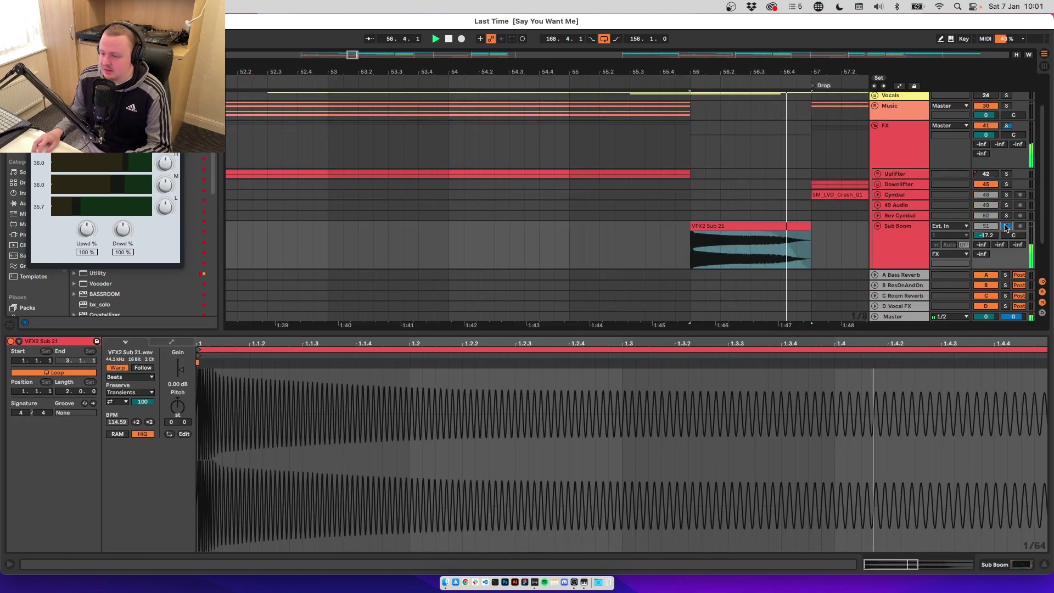
left_click(1006, 227)
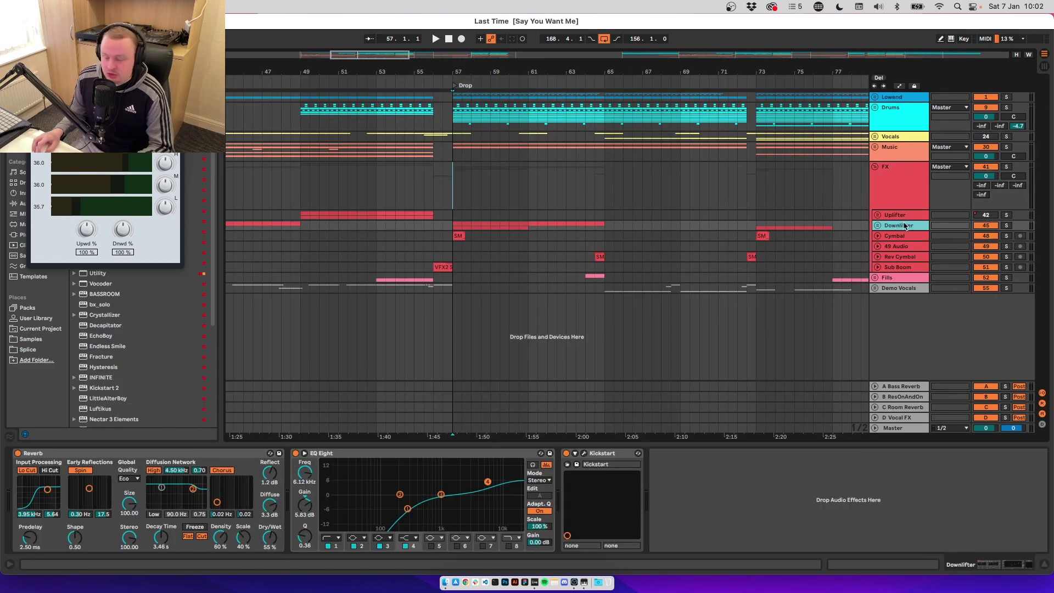
left_click(901, 235)
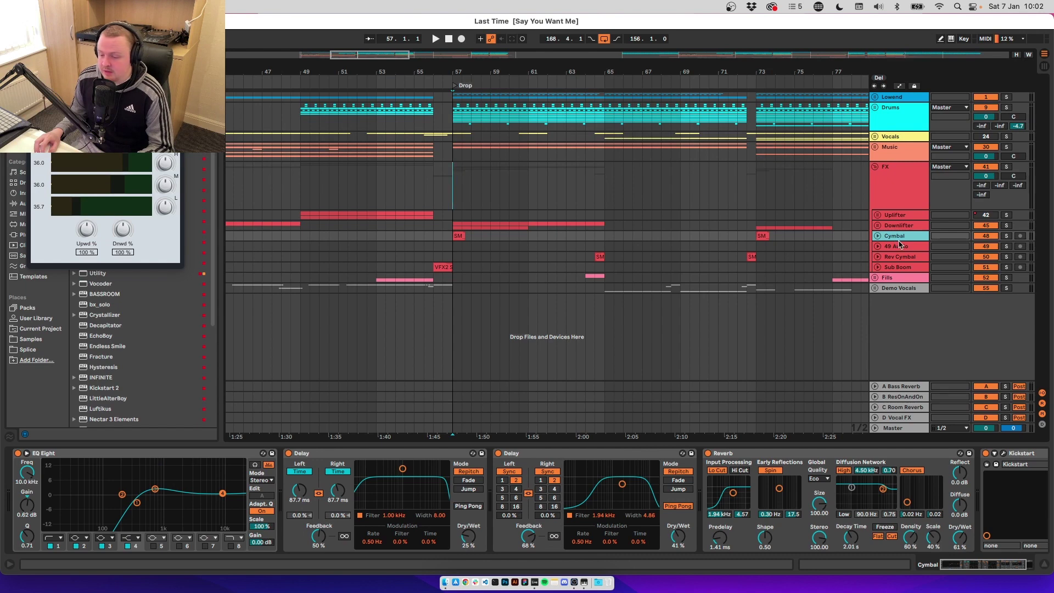
left_click(900, 246)
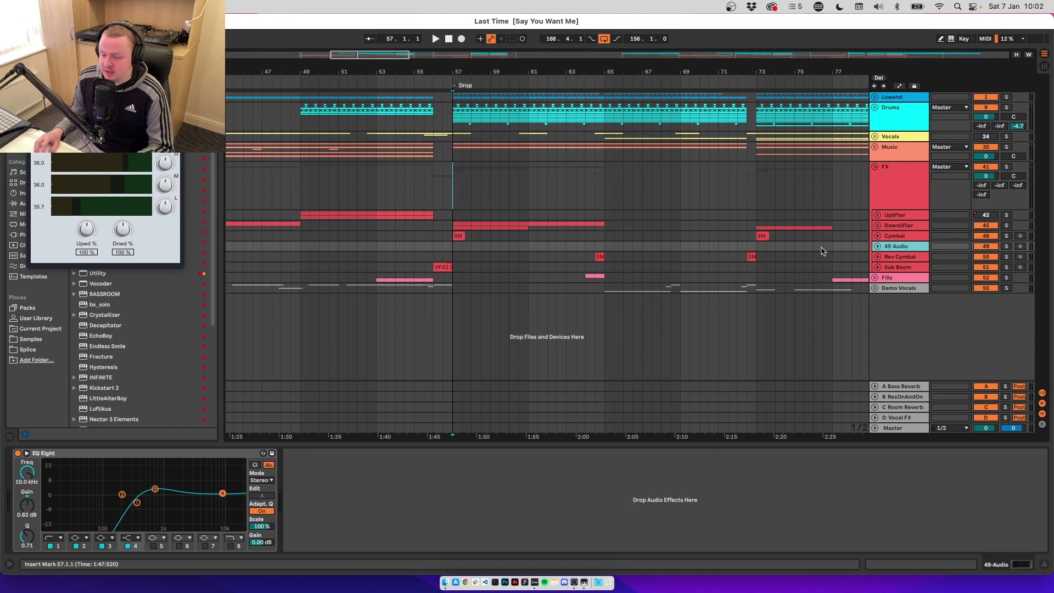
left_click(899, 257)
scroll(683, 207, "down", 3)
scroll(683, 207, "down", 3)
Expand the Clap Fill and Snare Roll lanes and audition the clap fill soloed
scroll(431, 210, "down", 3)
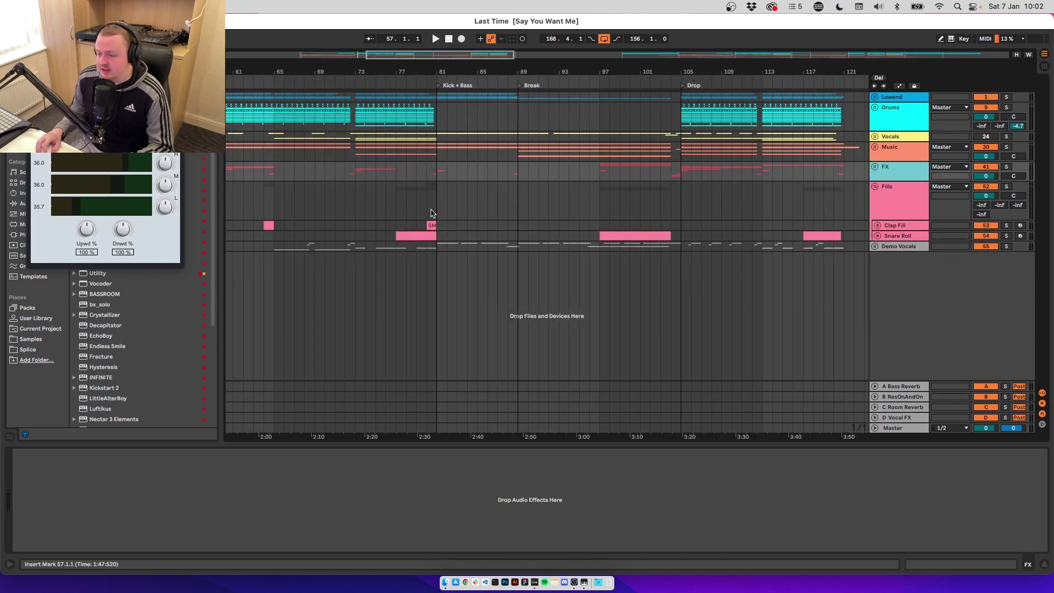
left_click(878, 226)
left_click(878, 274)
scroll(614, 238, "left", 10)
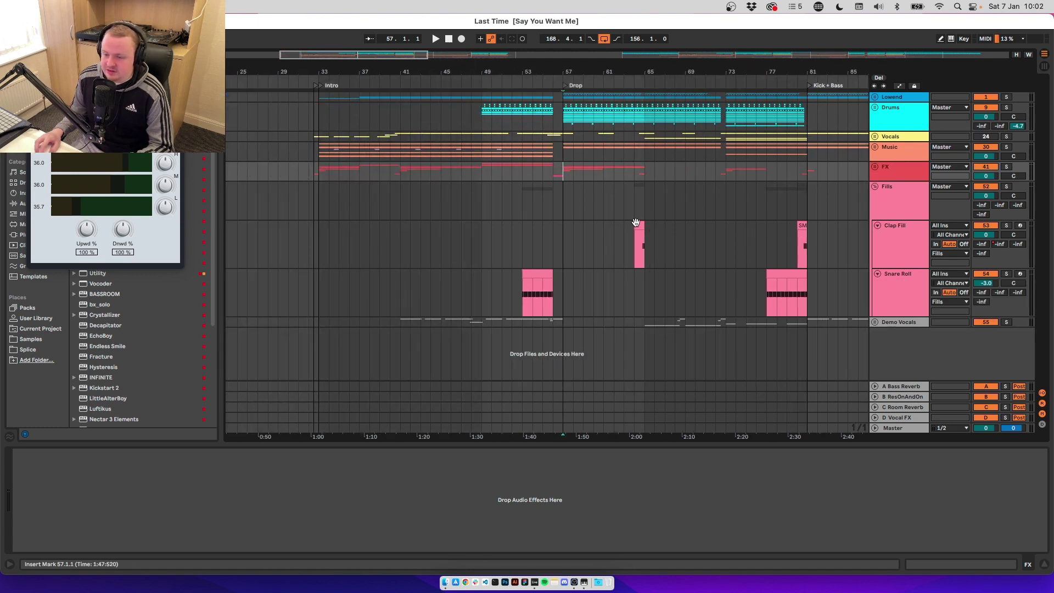
left_click(636, 225)
key("space")
left_click(1007, 226)
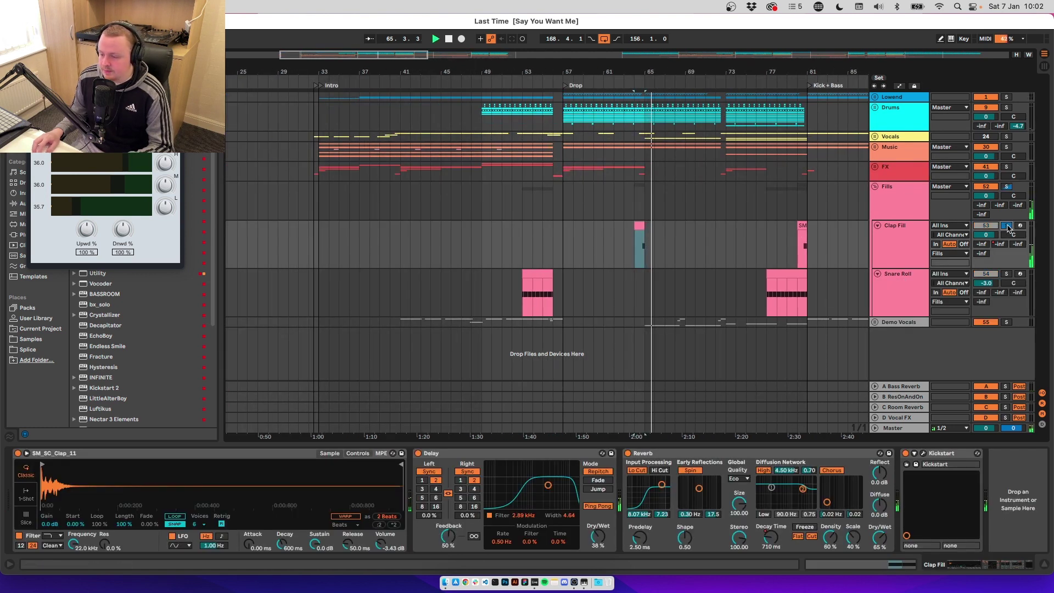
left_click(1008, 228)
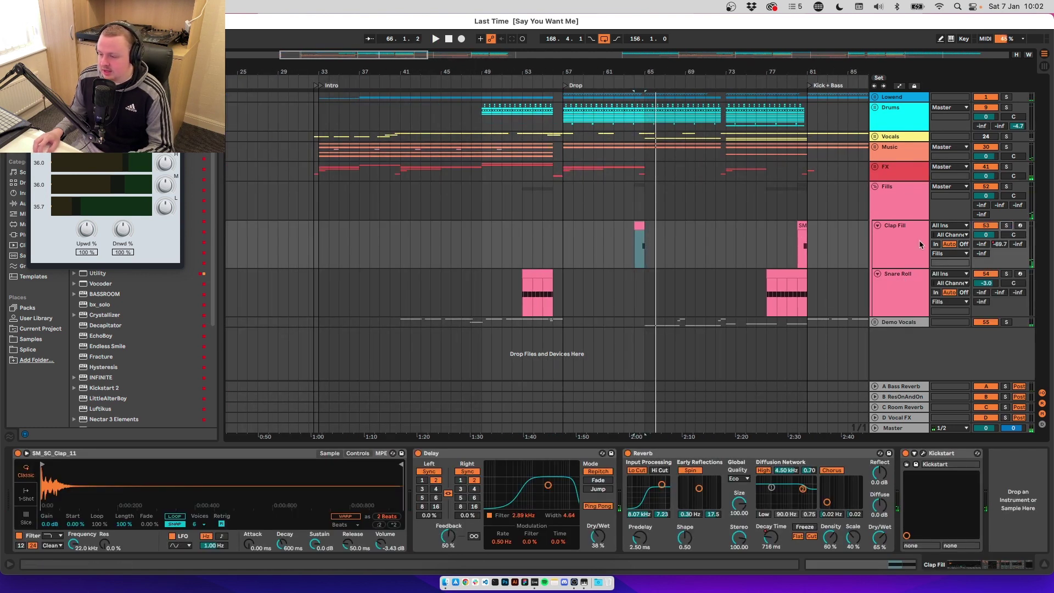
Play the Snare Roll from bar 77 and switch off its OTT effect to compare
left_click(792, 271)
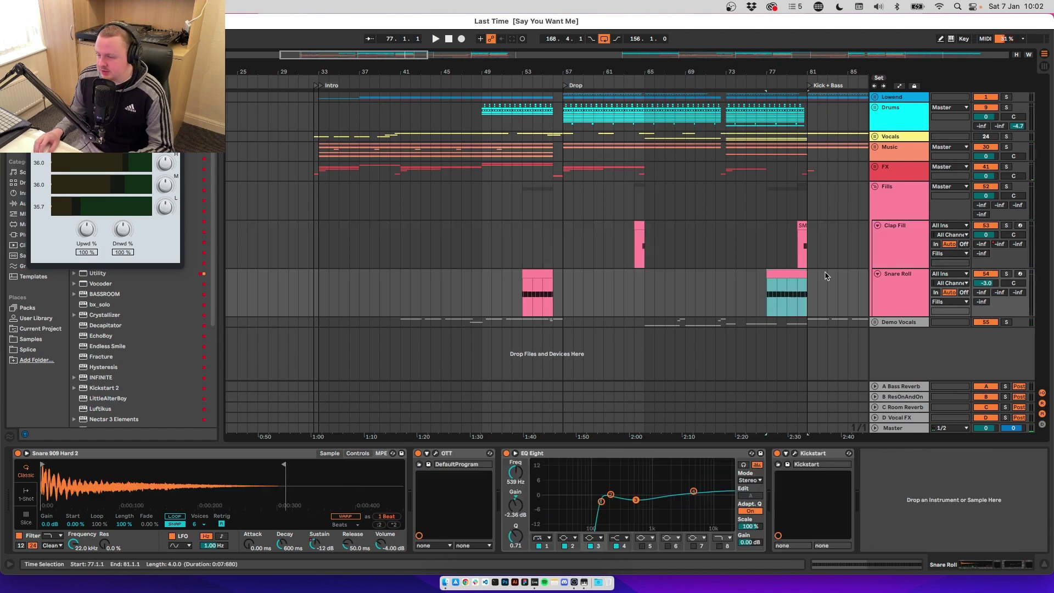
key("space")
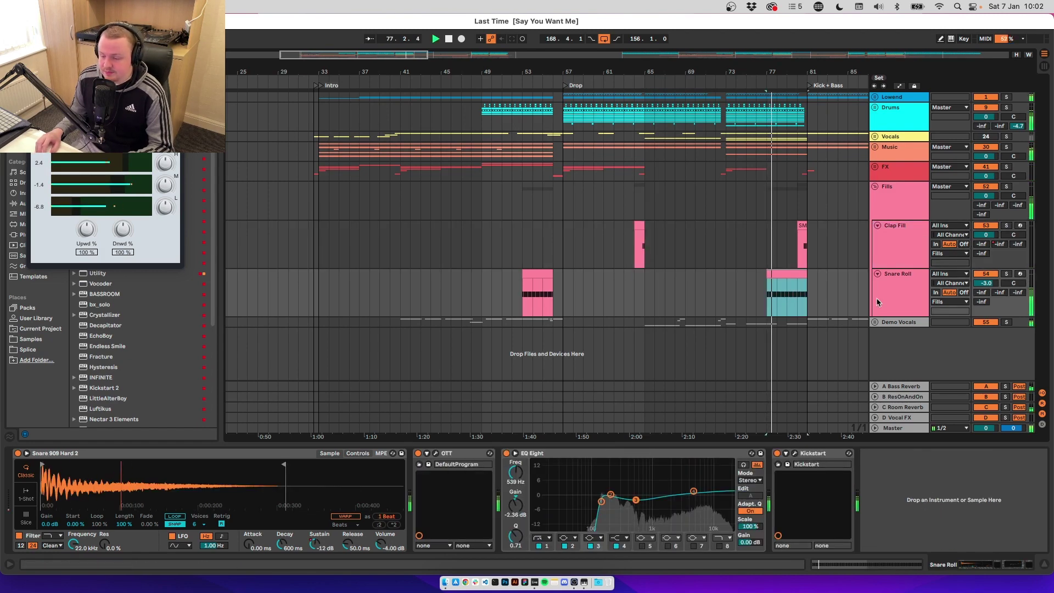
left_click(899, 297)
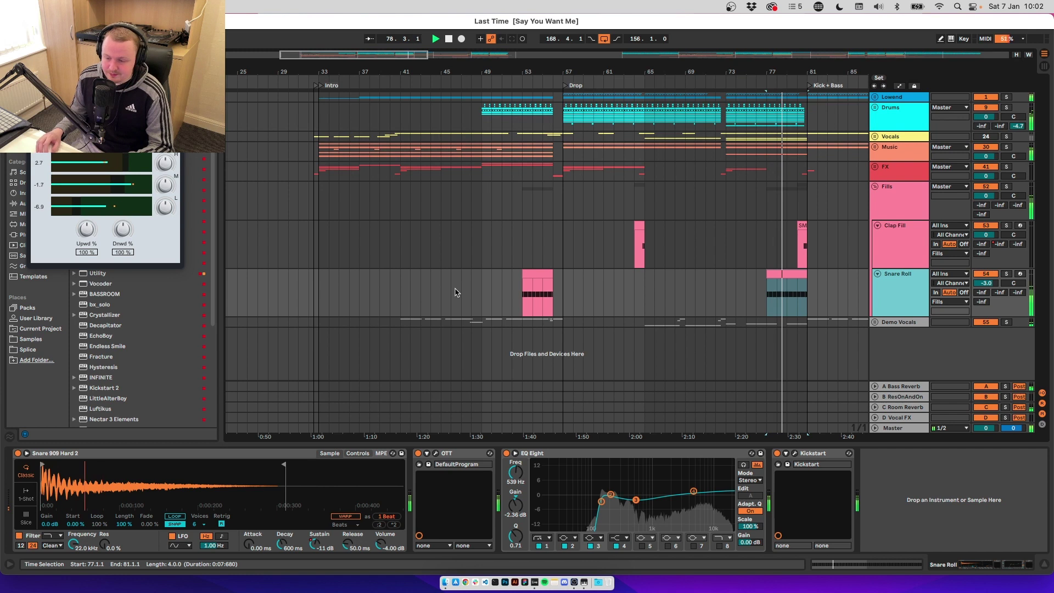
left_click(34, 41)
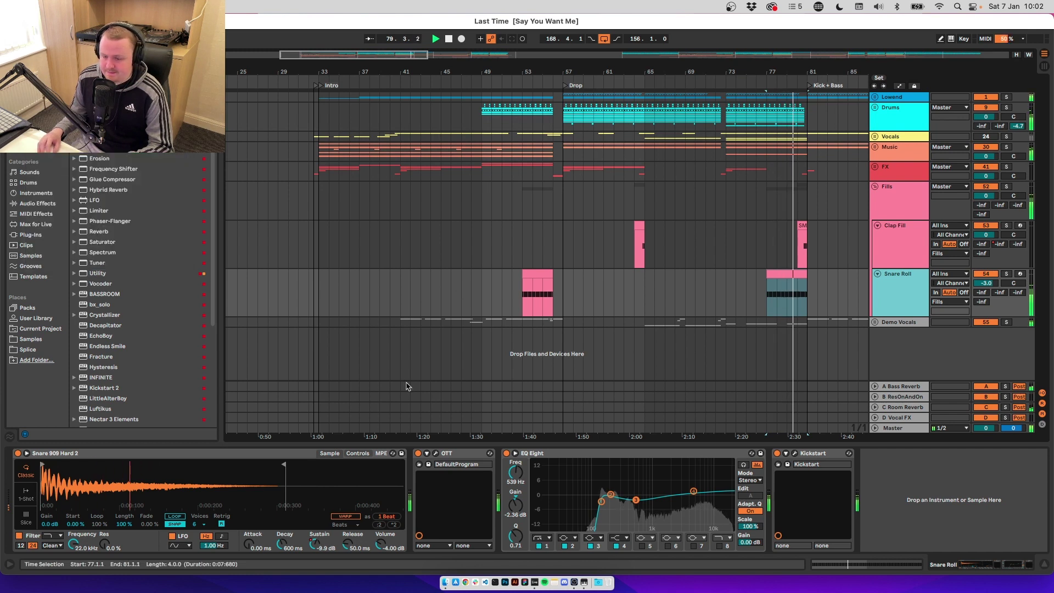
left_click(419, 455)
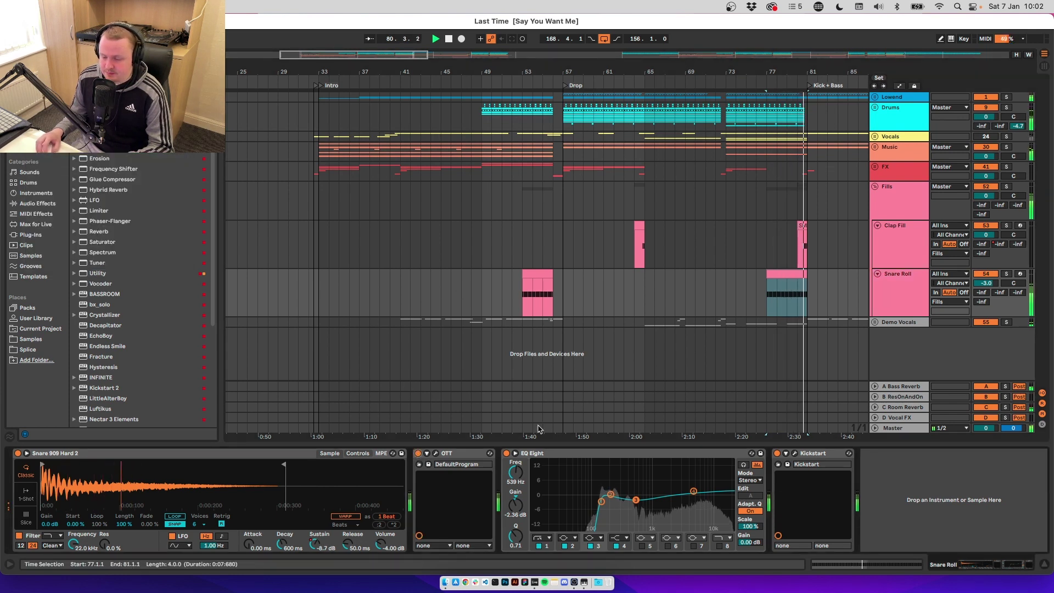
key("space")
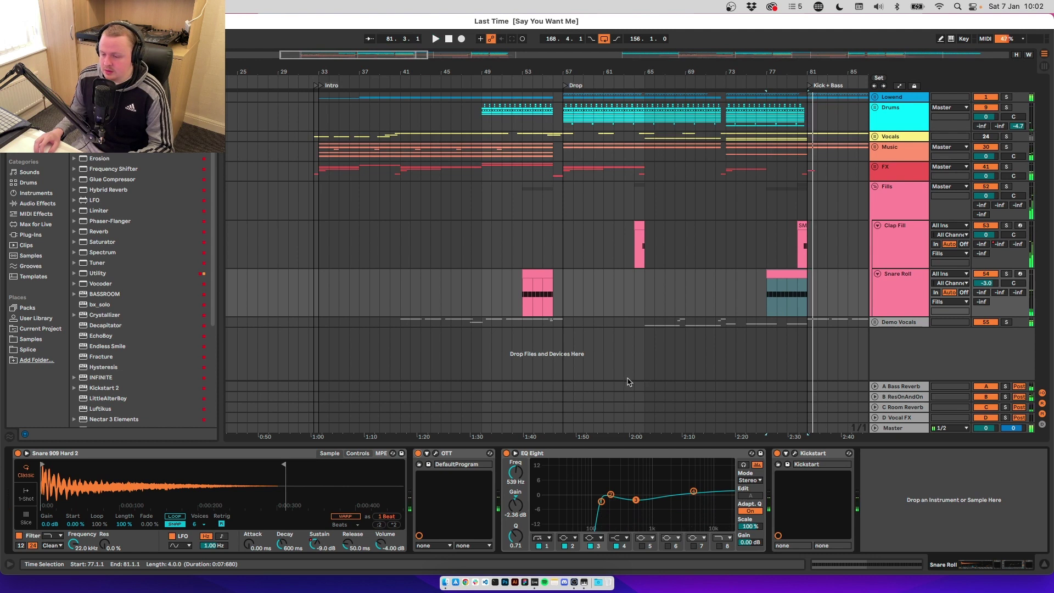
Show Snare Roll's Sustain automation in a new lane, then solo and play the roll from bar 77
right_click(314, 544)
left_click(349, 494)
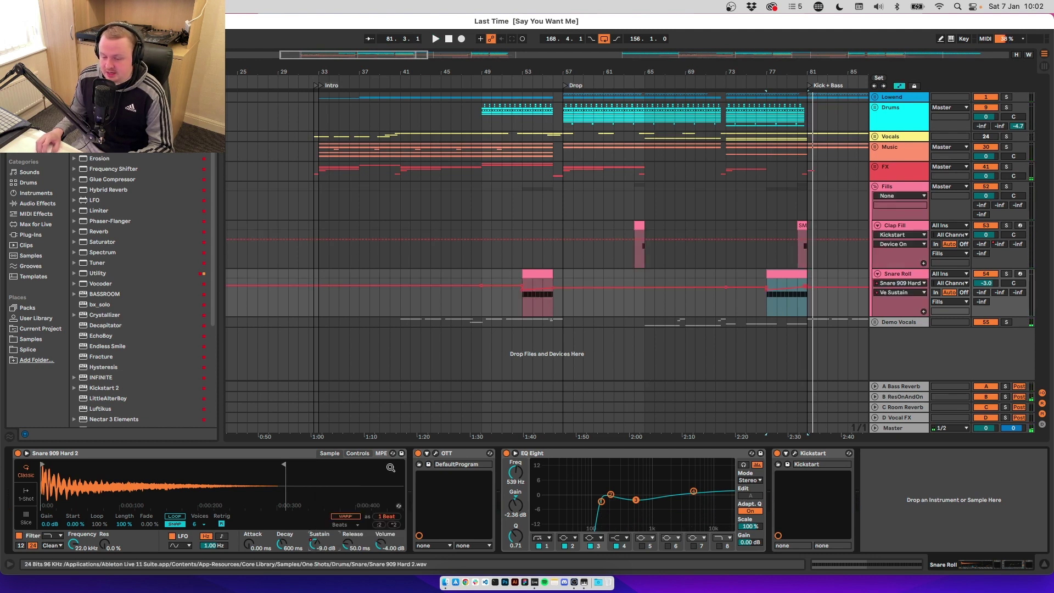
left_click(1007, 274)
left_click(798, 274)
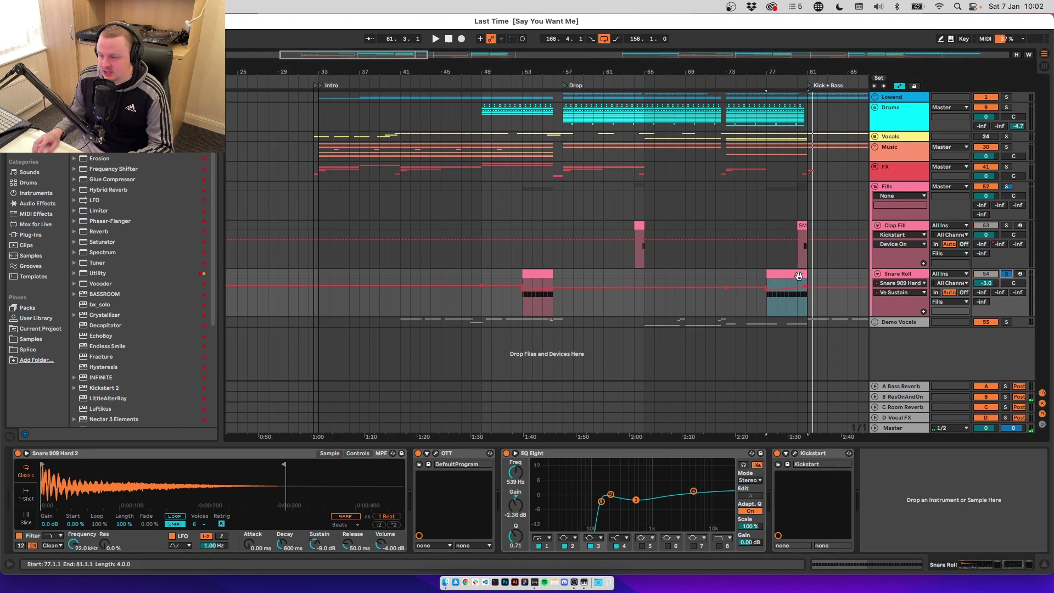
key("space")
left_click(799, 305)
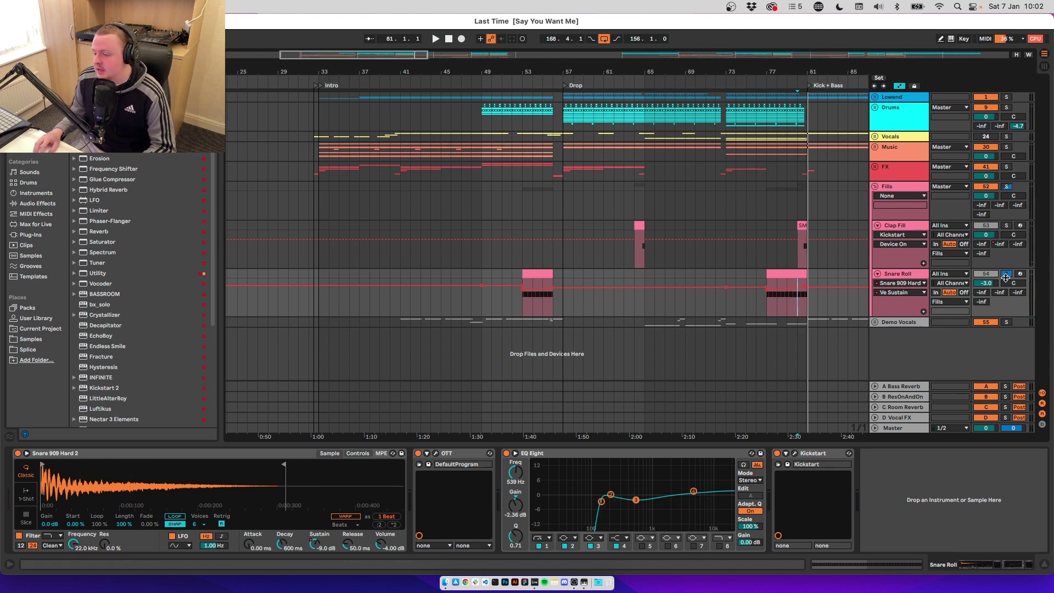
Select the Demo Vocals group near bar 43 to show its chain, then unfold and refold it
mouse_move(368, 155)
left_mouse_down()
mouse_move(396, 155)
mouse_move(371, 155)
left_mouse_up()
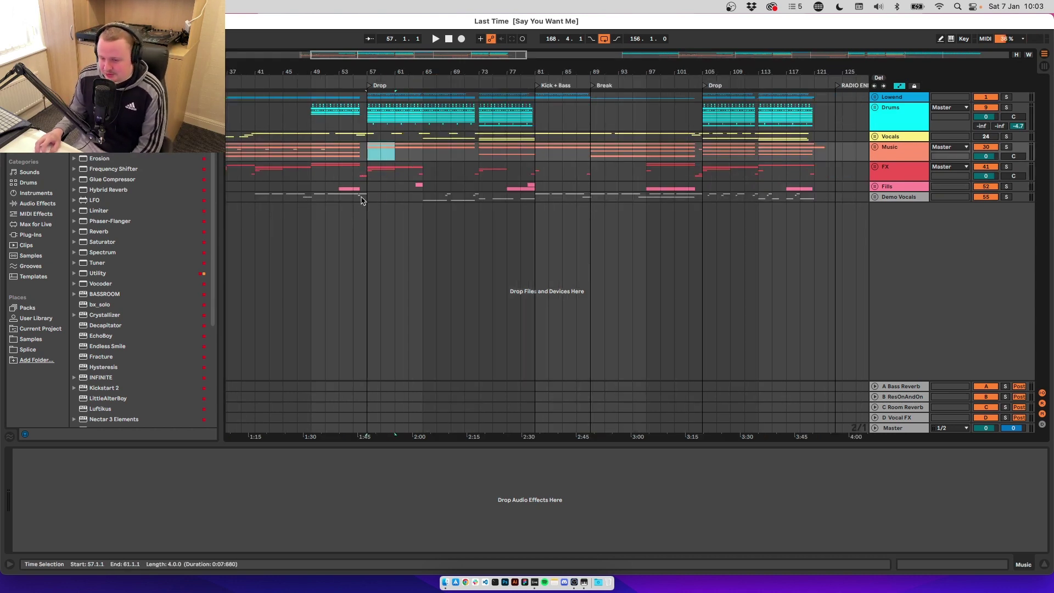
left_click_drag(362, 197, 276, 201)
left_click(266, 199)
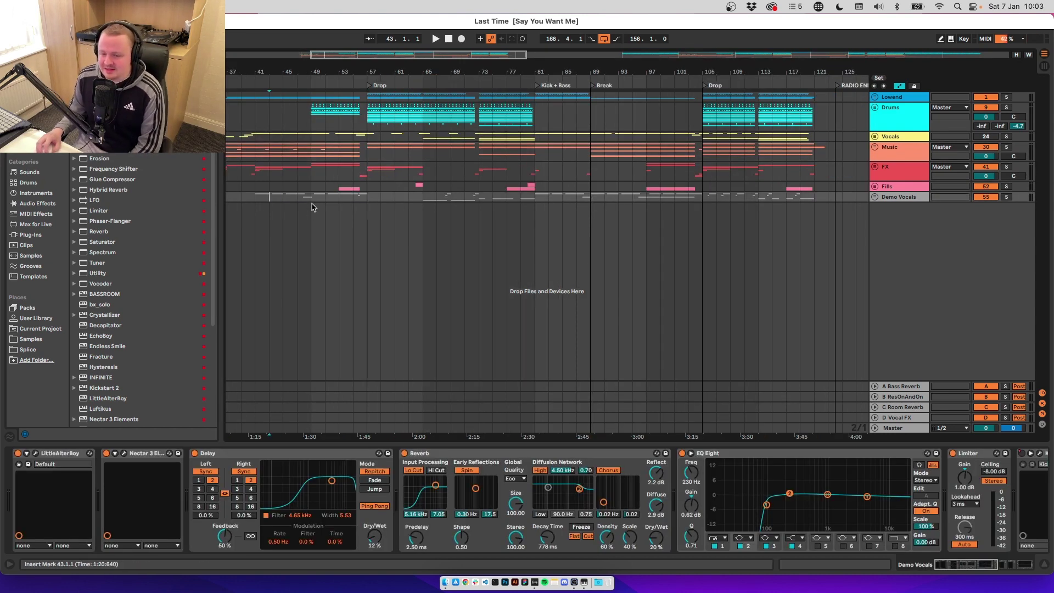
left_click(875, 197)
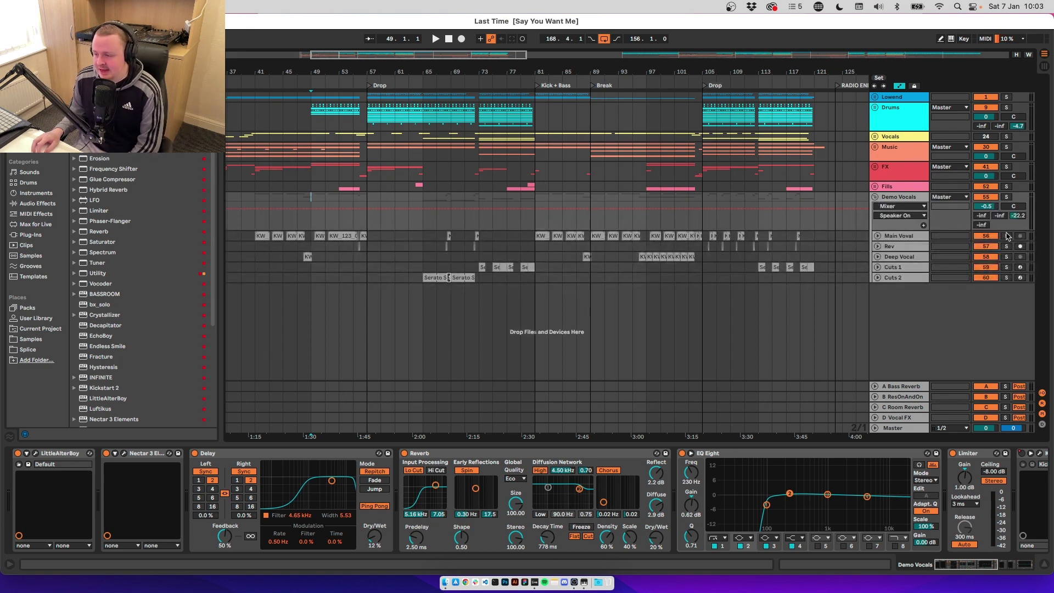
left_click(875, 197)
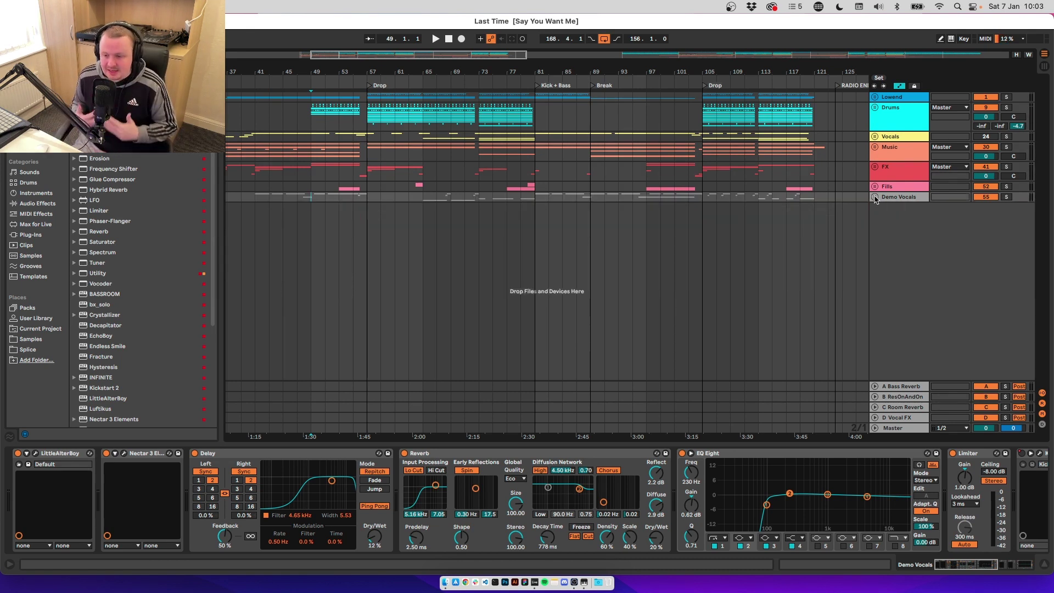
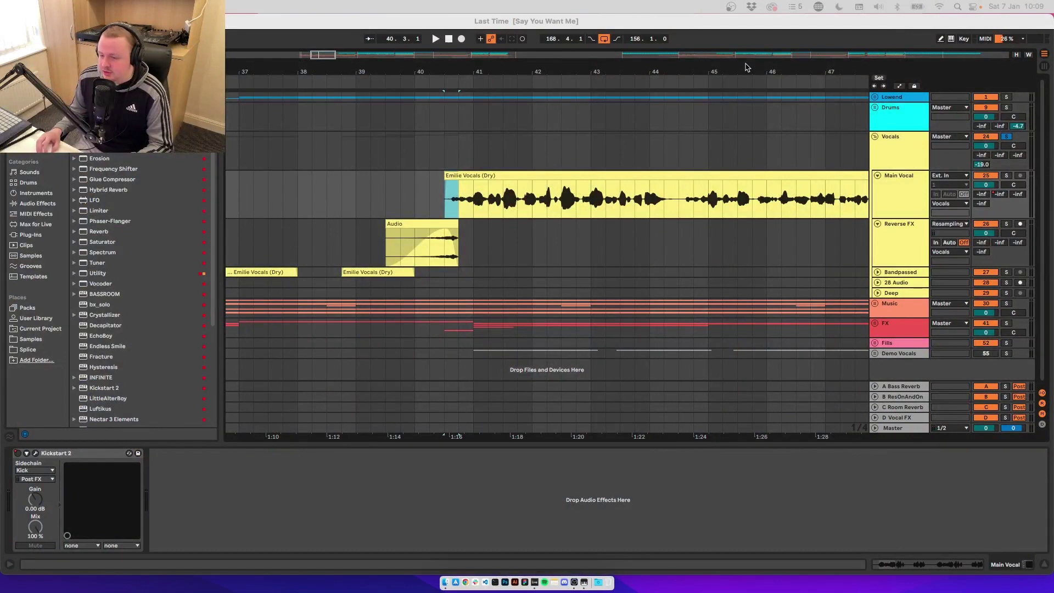
Inspect the D Vocal FX, Main Vocal and Vocals group chains, ending on D Vocal FX's Delay and Compressor
left_click(910, 419)
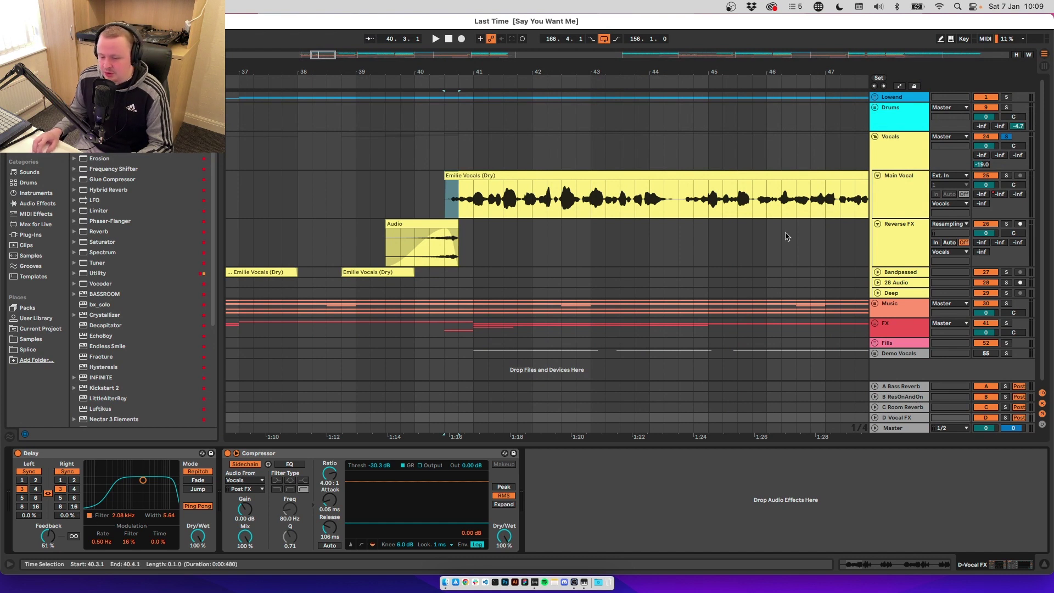
left_click(884, 200)
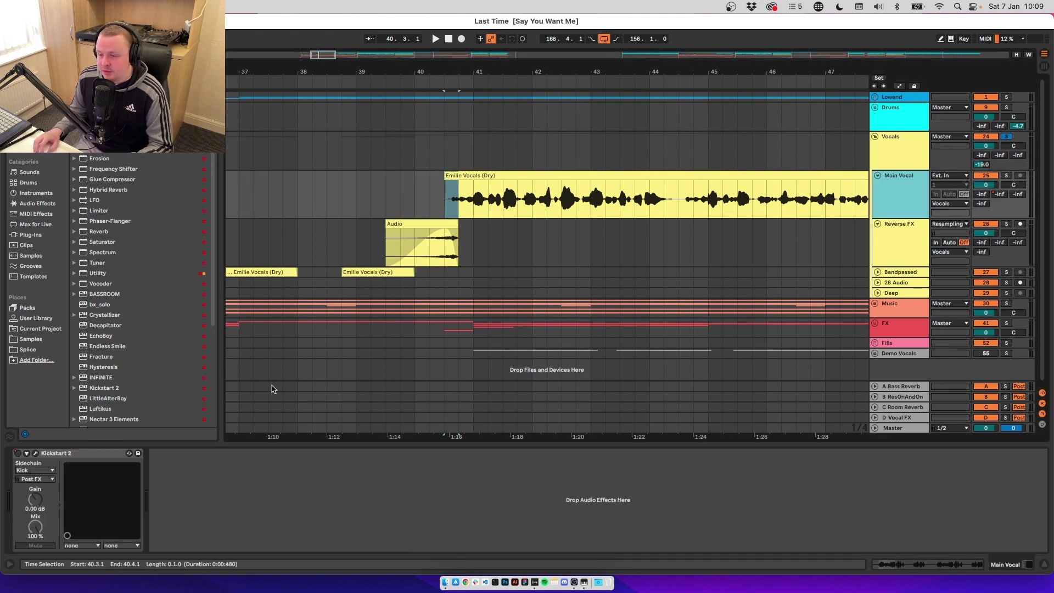
scroll(569, 216, "right", 3)
scroll(569, 216, "left", 1)
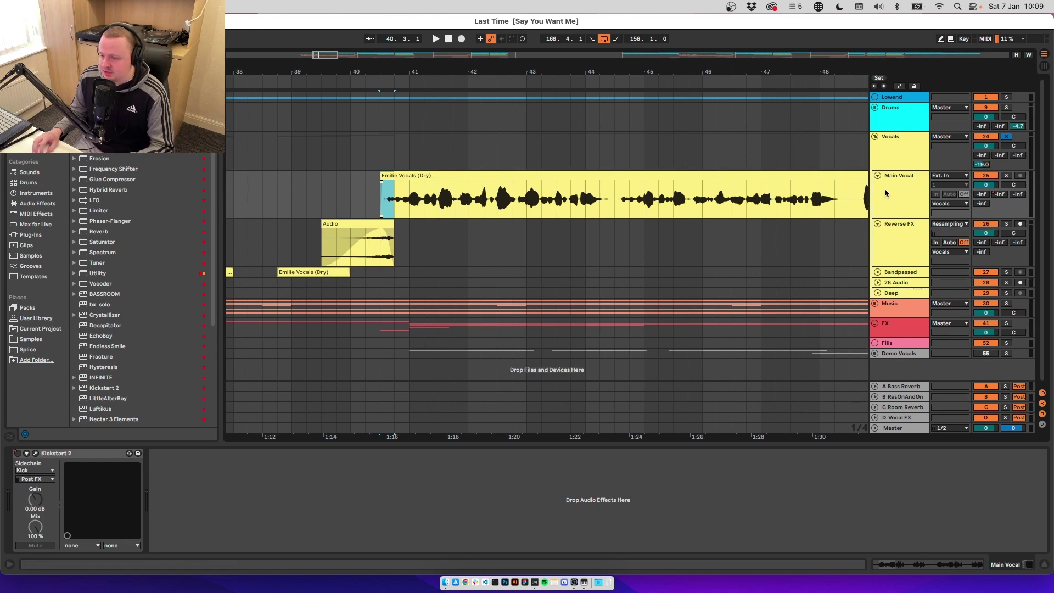
left_click(901, 158)
scroll(533, 530, "right", 3)
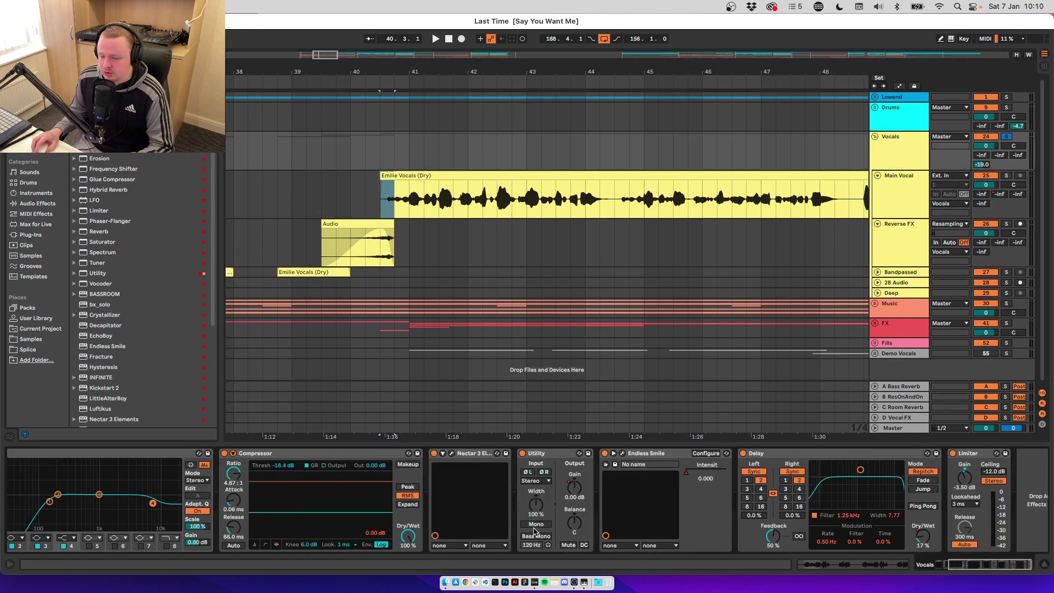
scroll(534, 530, "left", 3)
scroll(680, 352, "left", 8)
scroll(767, 235, "right", 3)
left_click(897, 198)
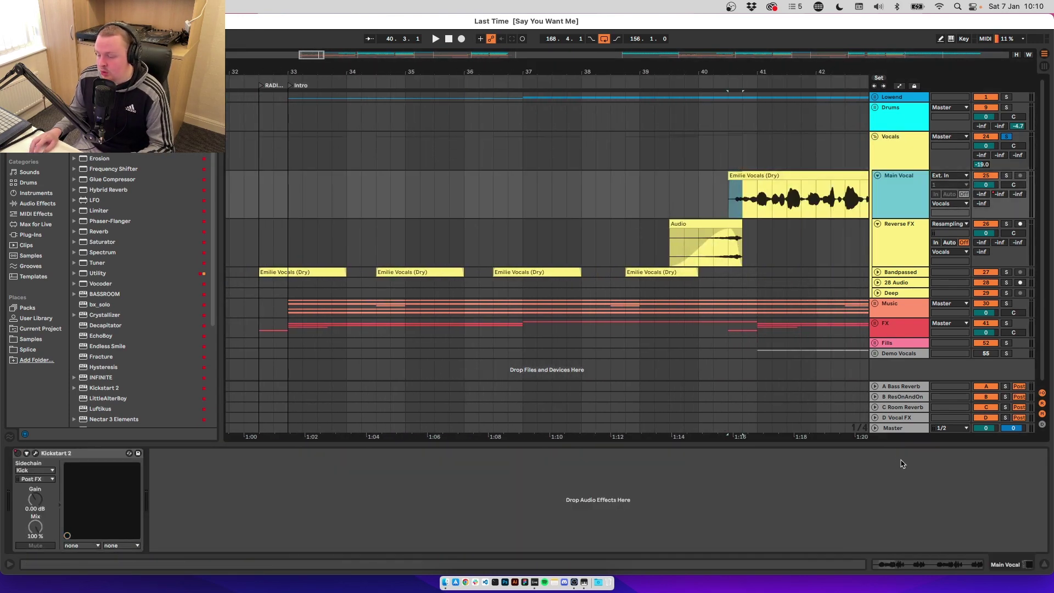
left_click(895, 418)
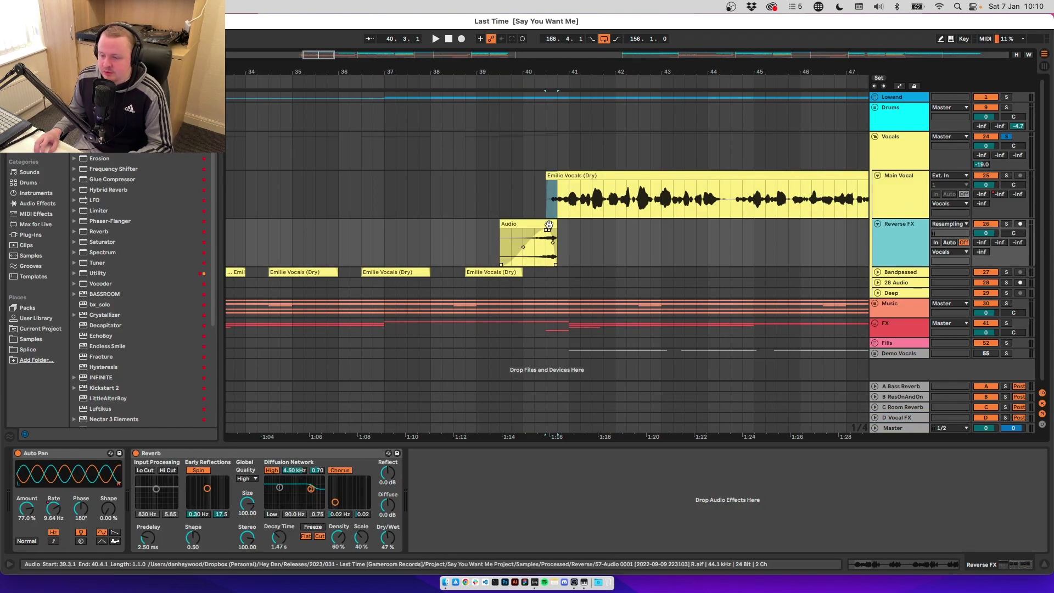
left_click(550, 224)
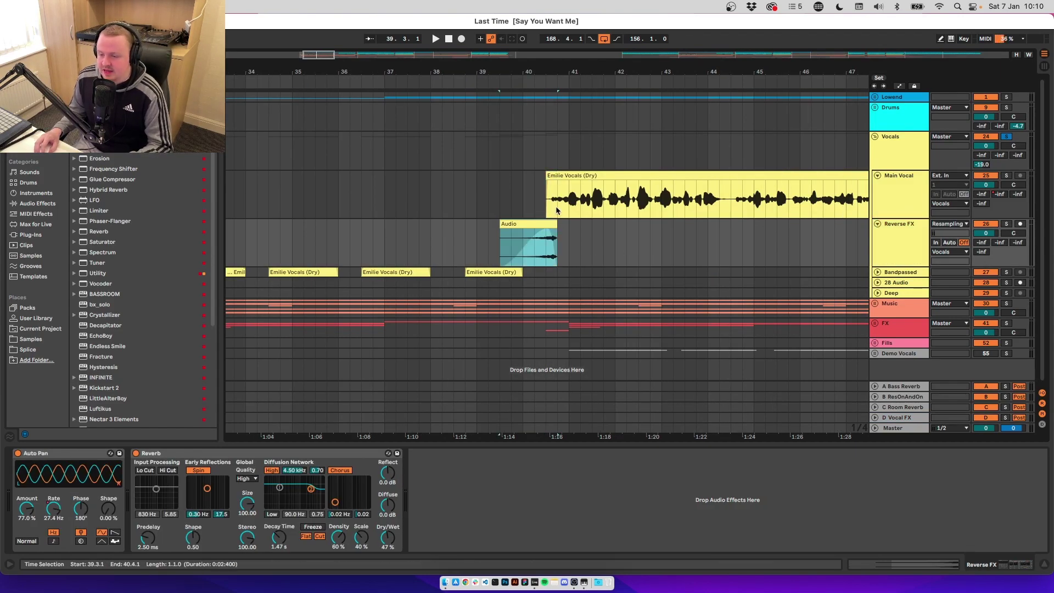
left_click_drag(558, 210, 547, 209)
left_click(603, 252)
key("super+v")
double_click(609, 224)
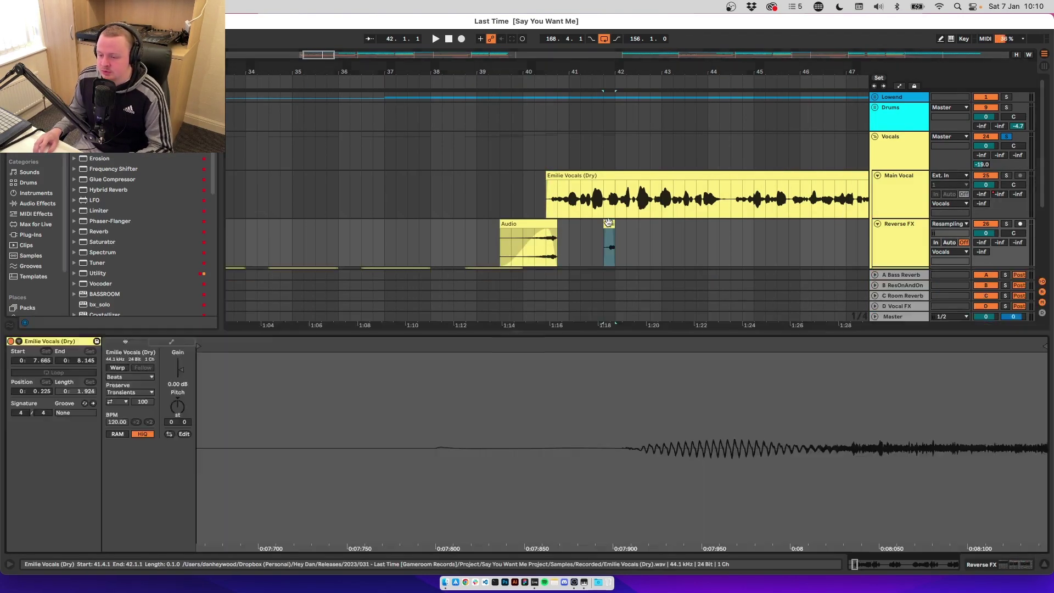
left_click(118, 369)
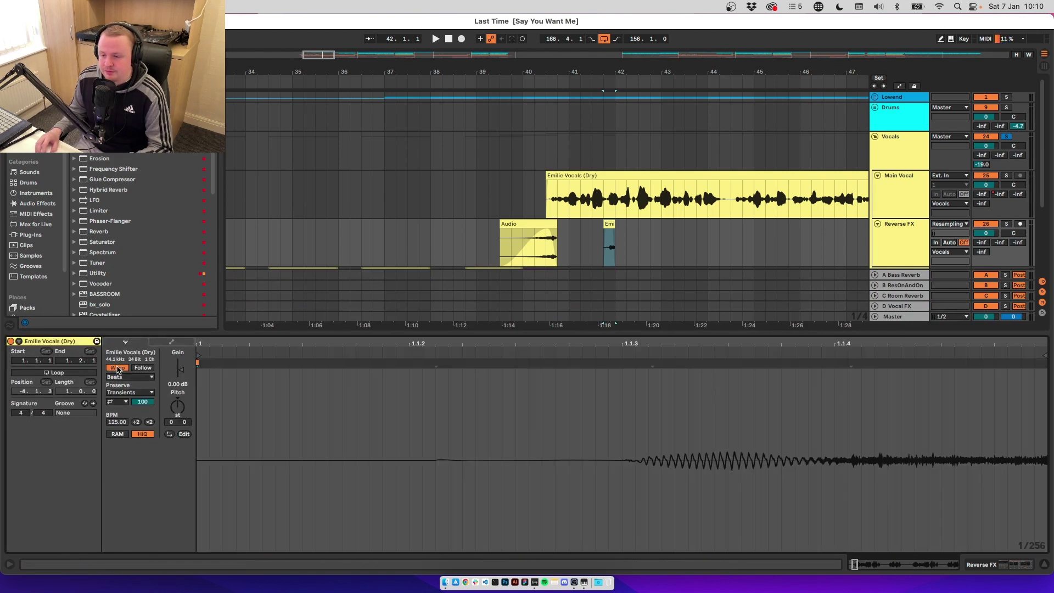
left_click(117, 369)
left_click(167, 433)
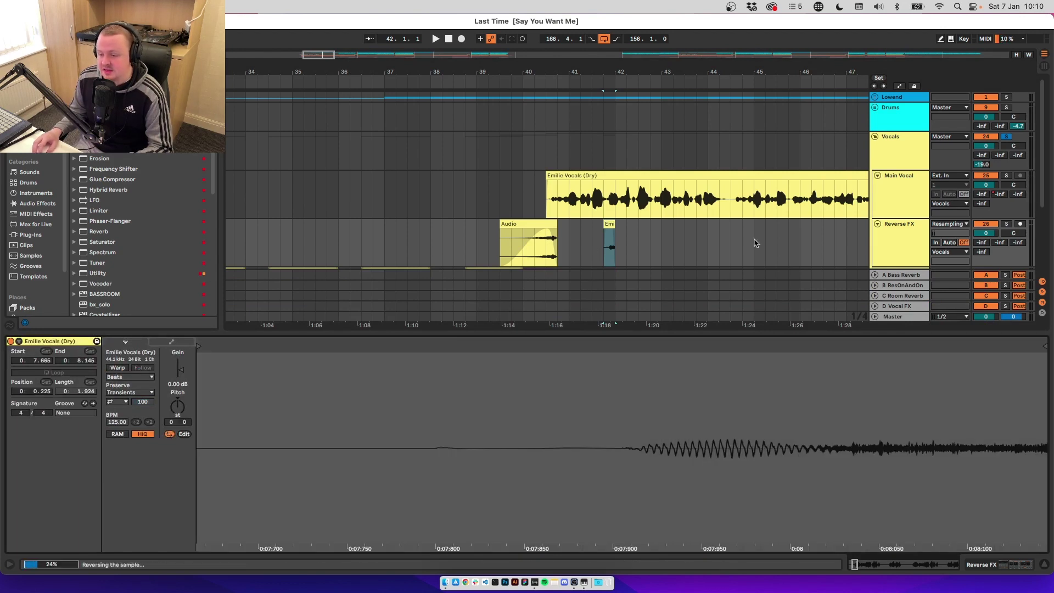
key("shift+Tab")
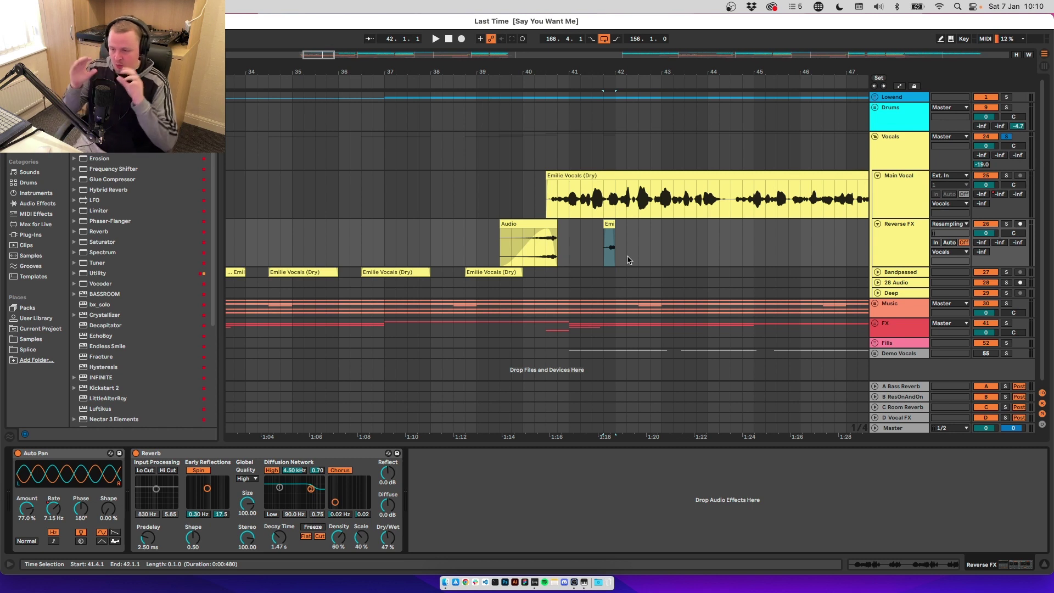
key("Delete")
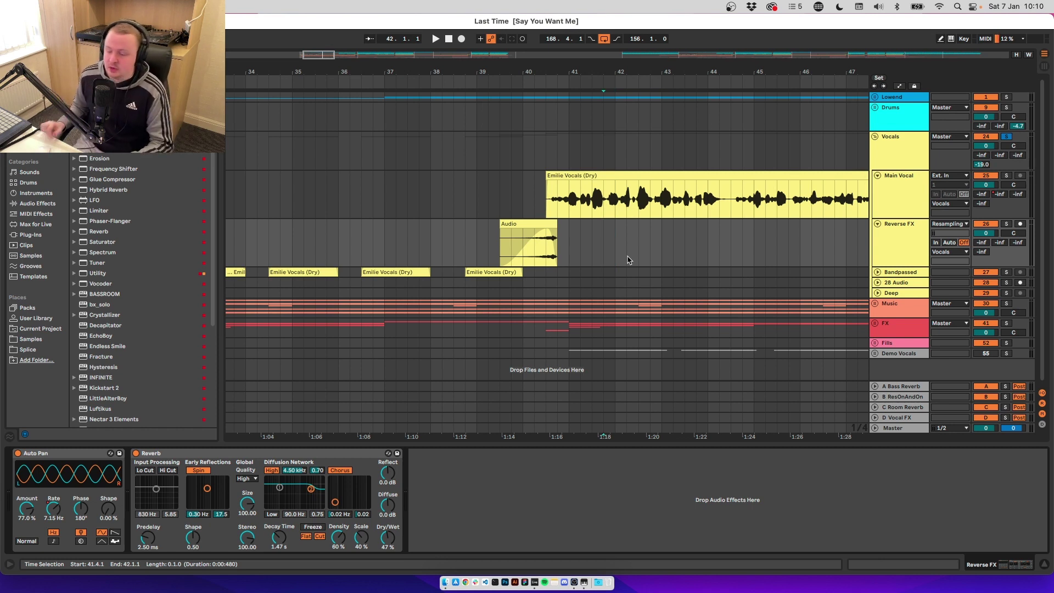
left_click_drag(498, 236, 352, 230)
left_click(510, 225)
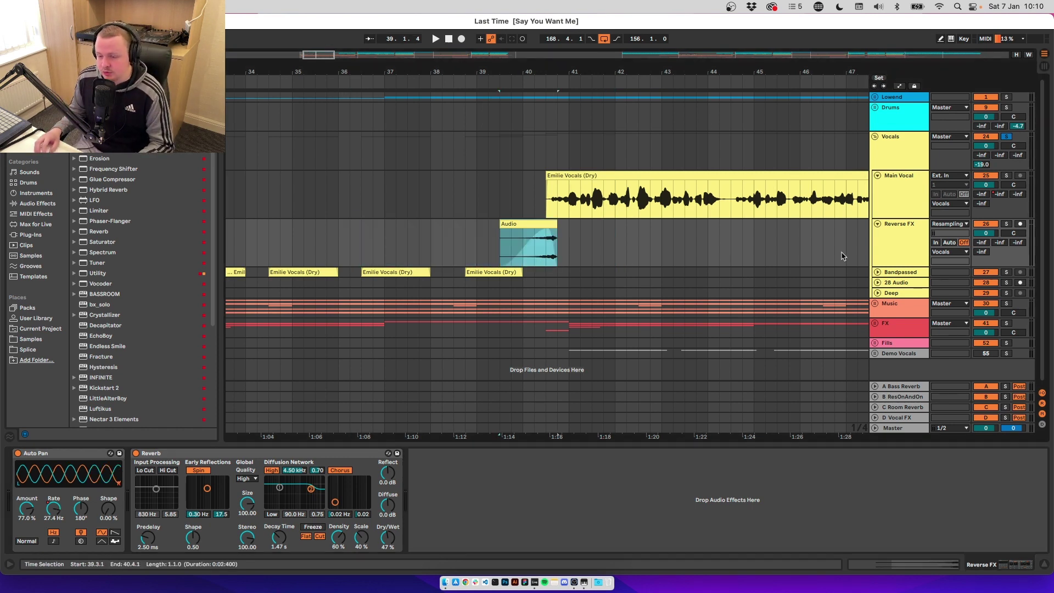
left_click(883, 245)
left_click(69, 453)
Group Auto Pan and Reverb into a rack, switch it on, then ungroup them again
left_click(158, 454, "shift")
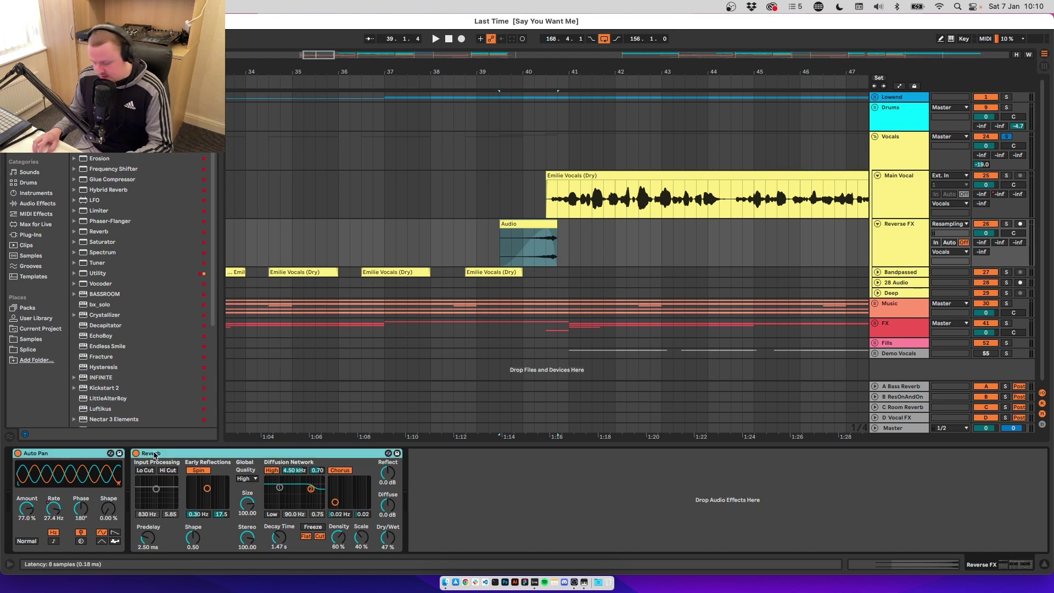
key("ctrl+g")
key("space")
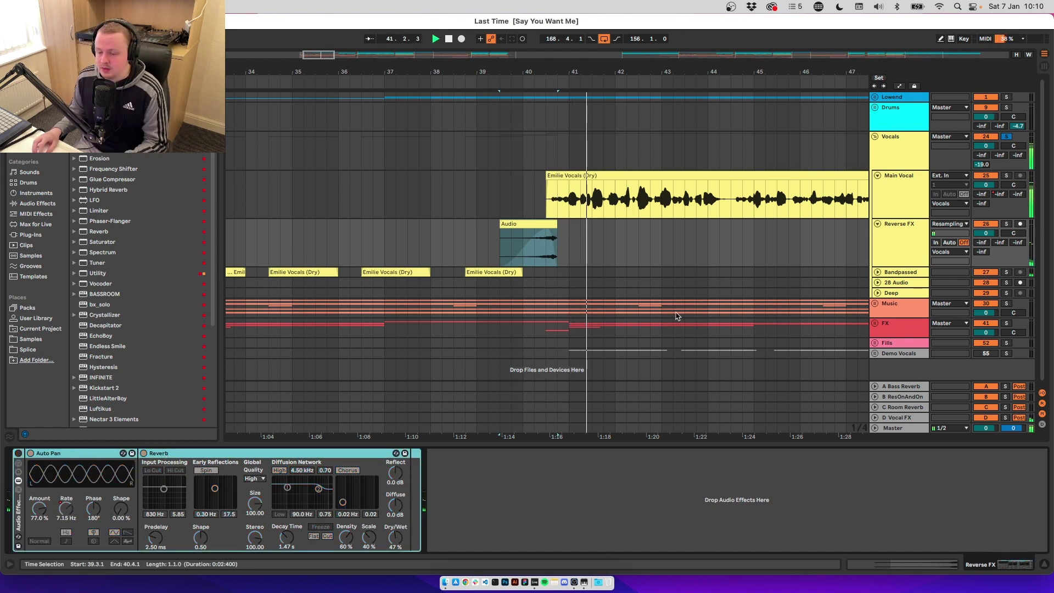
left_click(18, 453)
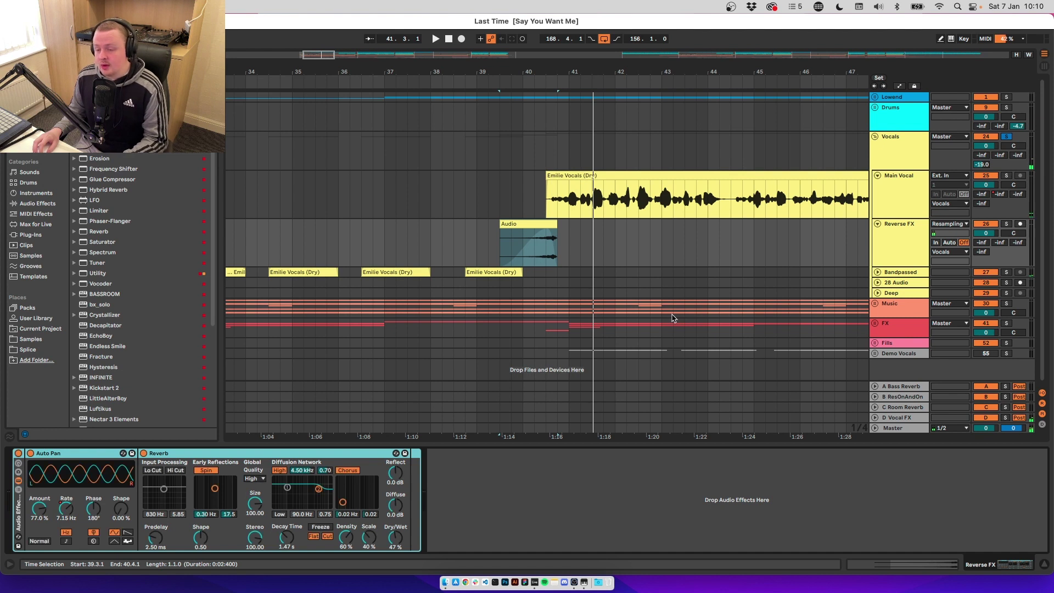
key("ctrl+shift+g")
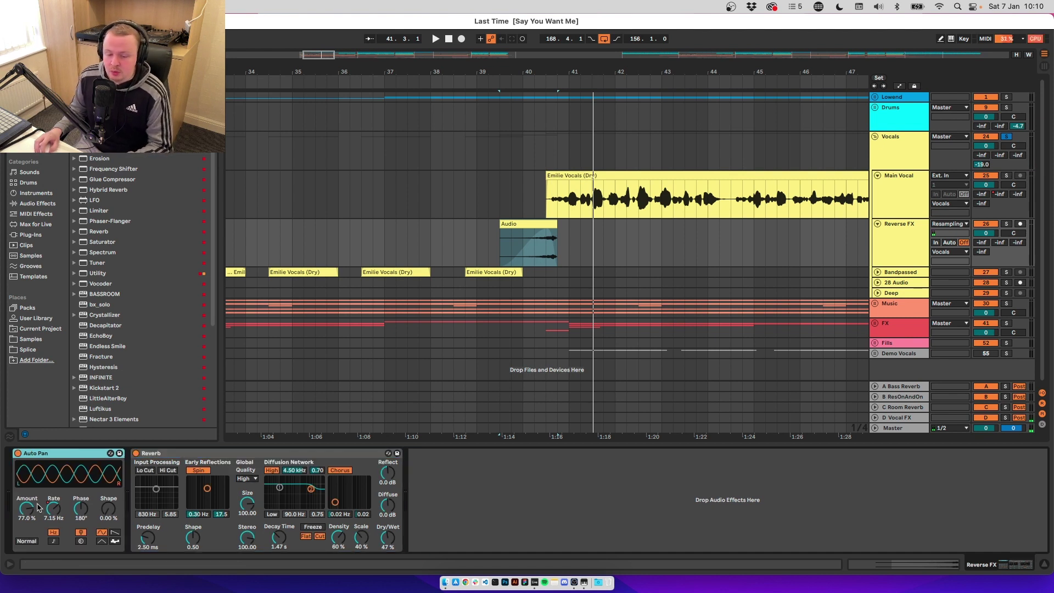
Show the Auto Pan Rate automation and play Reverse FX soloed from 39.3.1, then unsolo it
left_click(53, 516)
key("a")
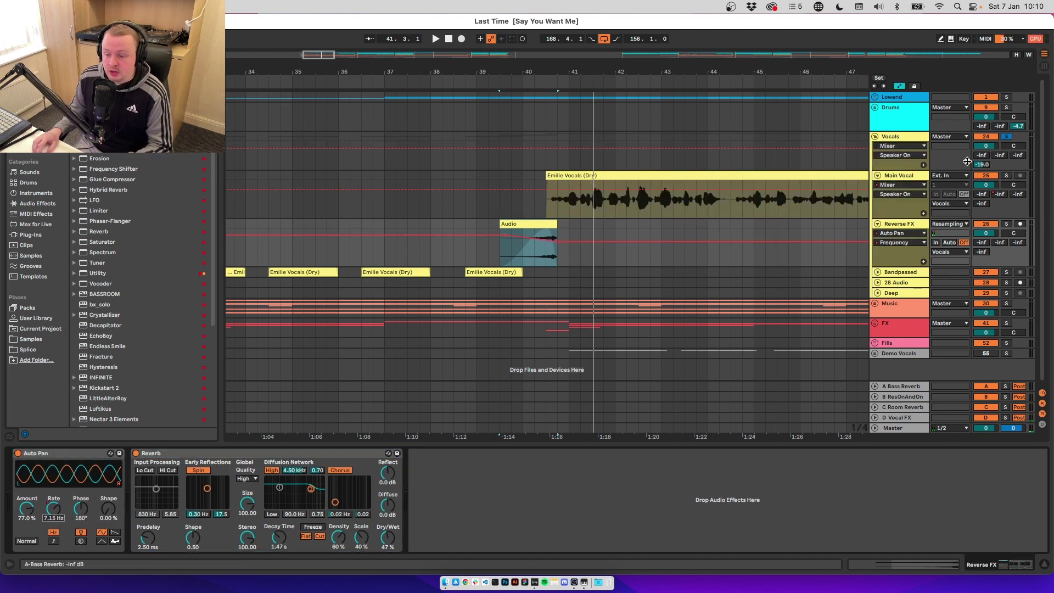
key("space")
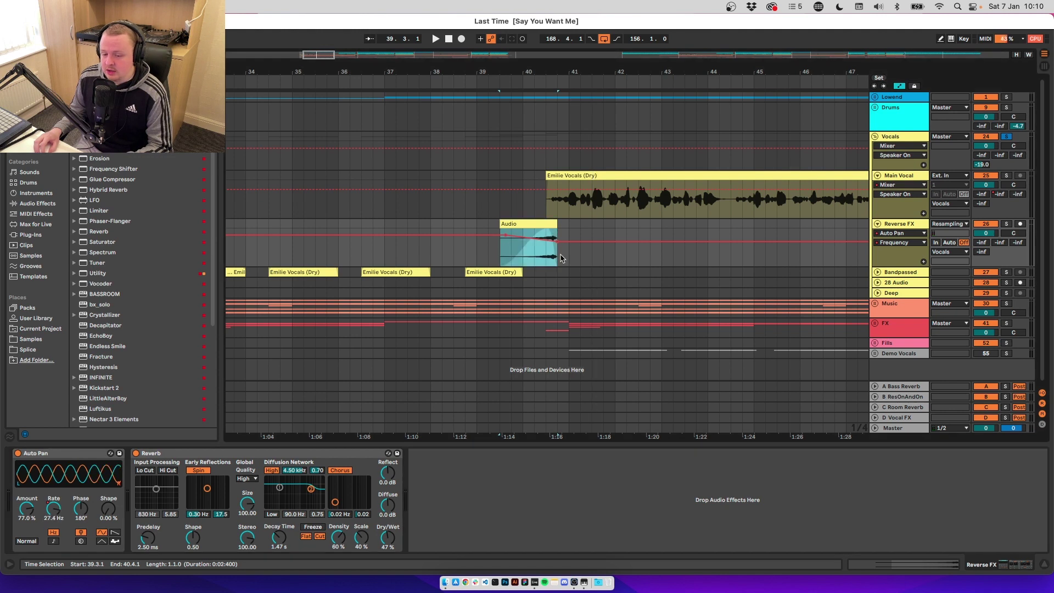
left_click(536, 264)
left_click(1007, 224)
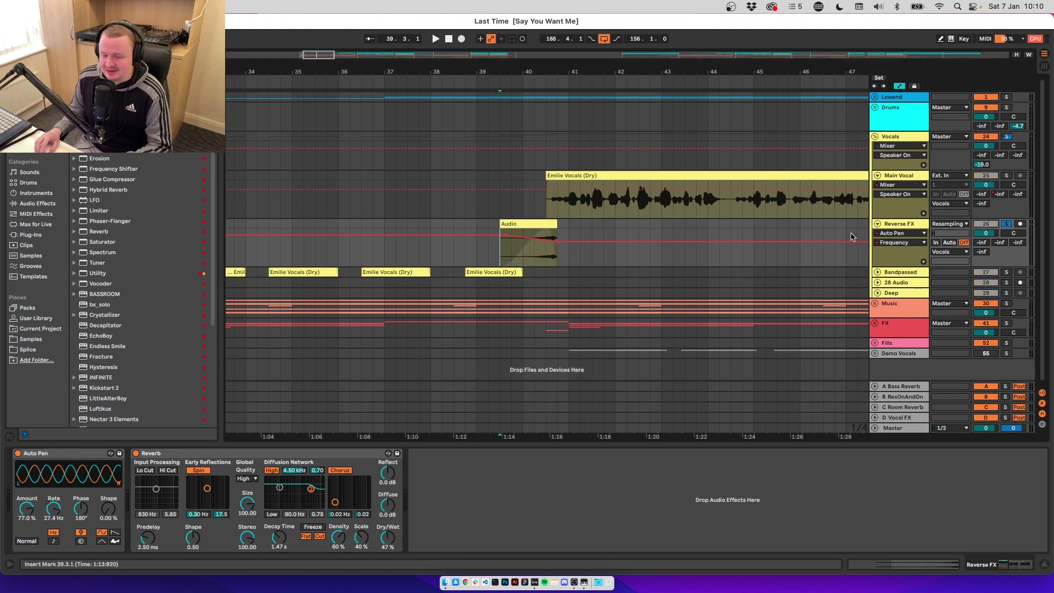
key("space")
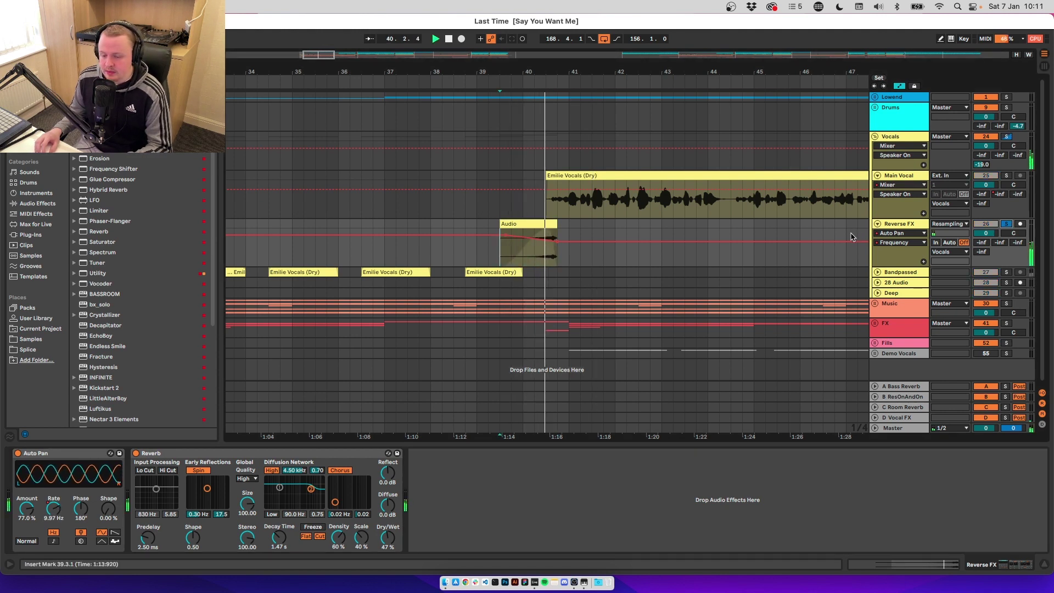
left_click(1006, 224)
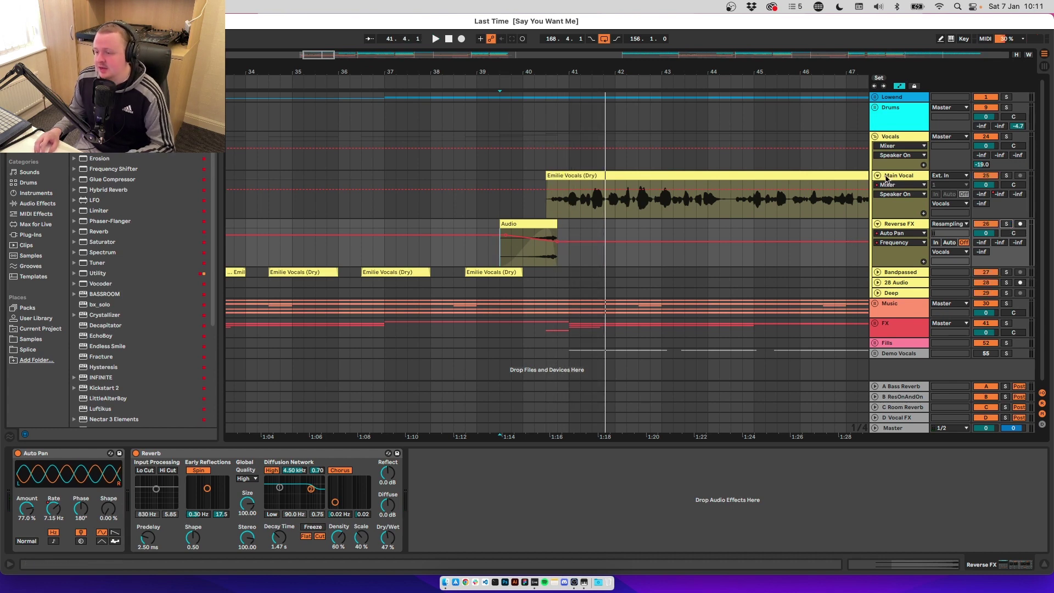
Scroll around to view the wider vocal arrangement
scroll(682, 231, "down", 10)
scroll(330, 229, "up", 8)
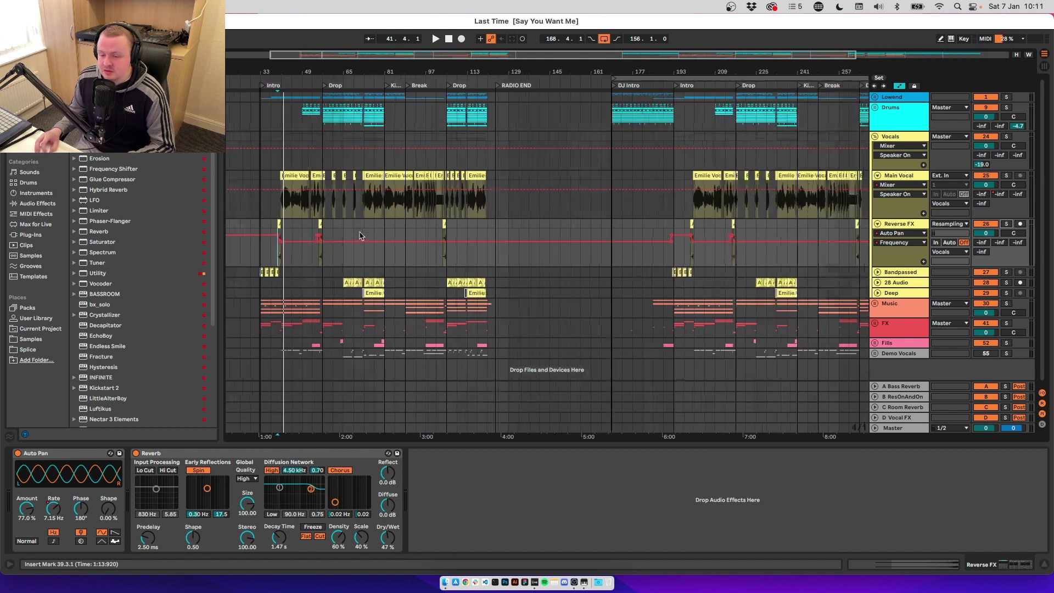
scroll(329, 230, "down", 5)
scroll(332, 224, "left", 5)
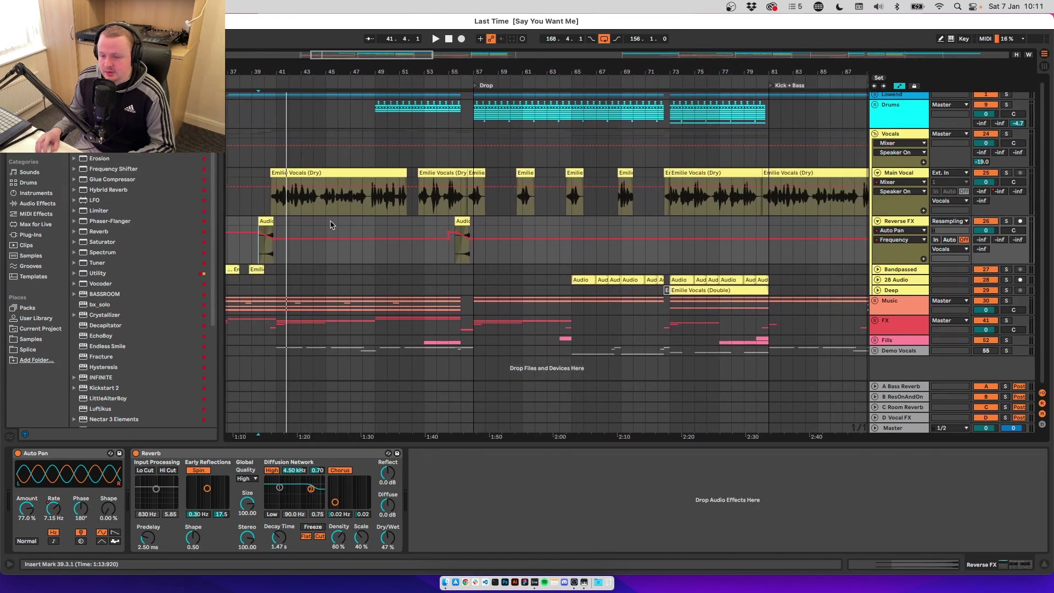
scroll(331, 224, "right", 1)
scroll(604, 226, "left", 10)
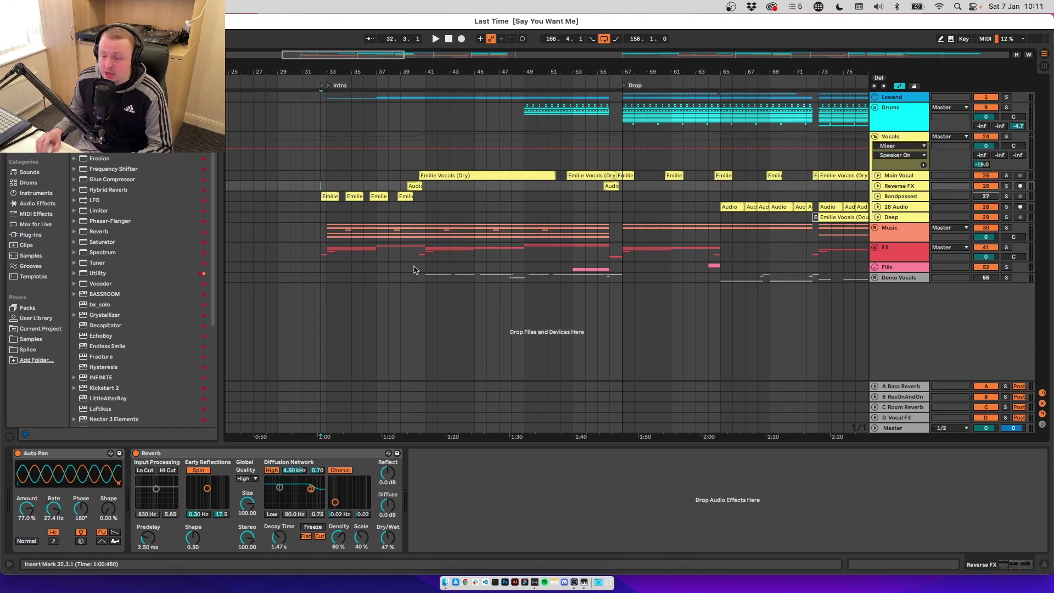
Unfold the Demo Vocals group and hide the automation lanes
left_click_drag(426, 277, 611, 277)
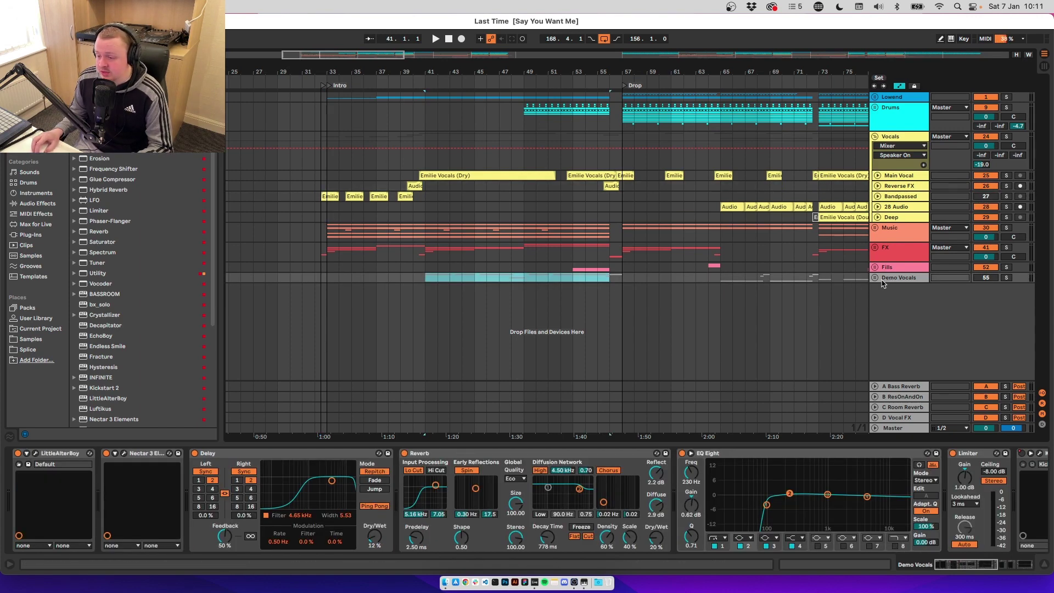
left_click(875, 277)
key("a")
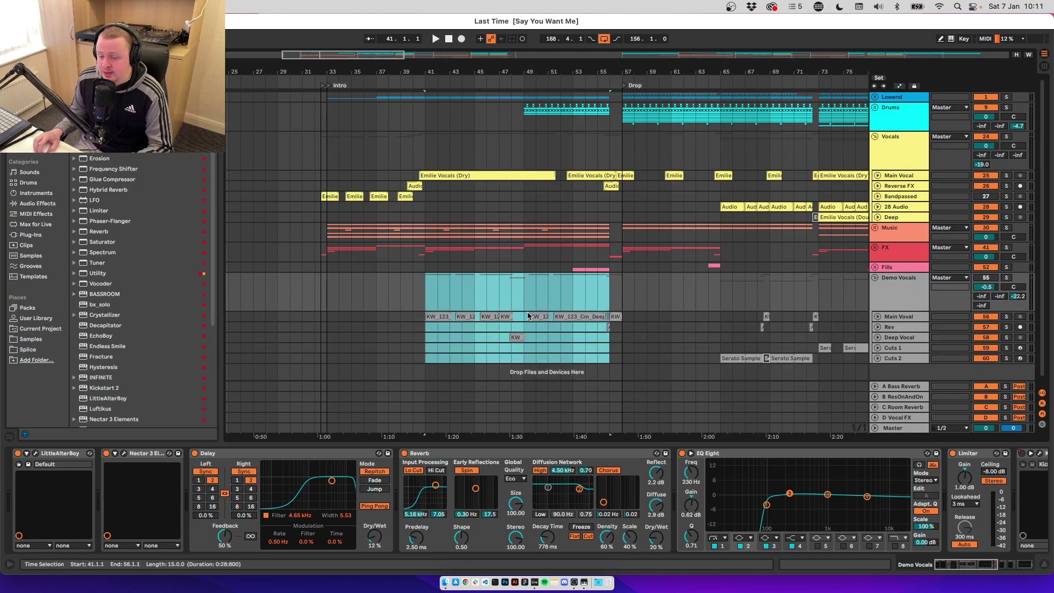
Play the intro vocals from bar 32, then bring up Bandpassed's Auto Filter and Delay
left_click(323, 177)
scroll(323, 177, "up", 3)
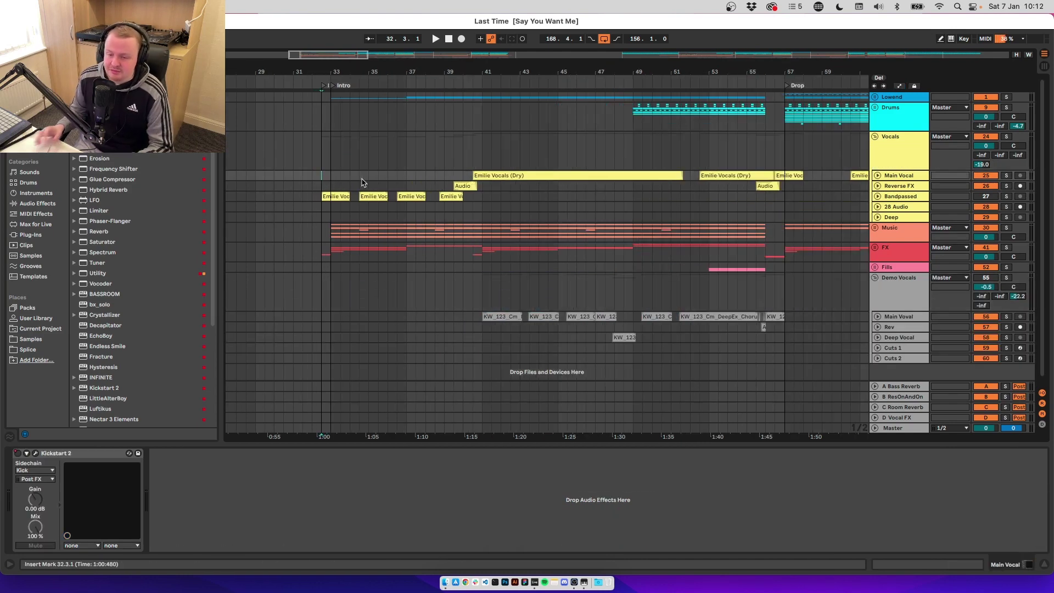
key("space")
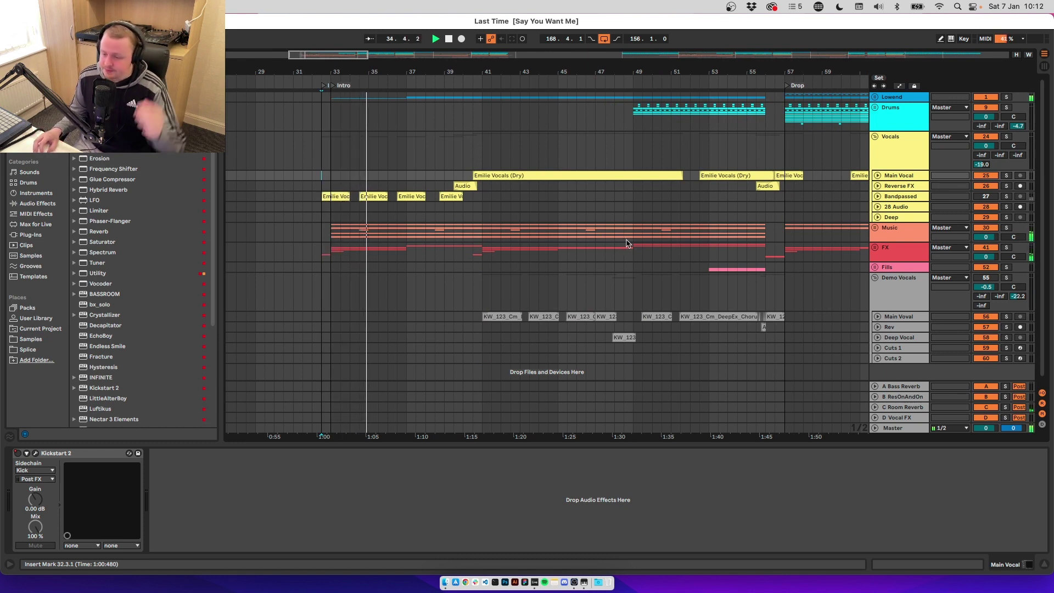
left_click(444, 155)
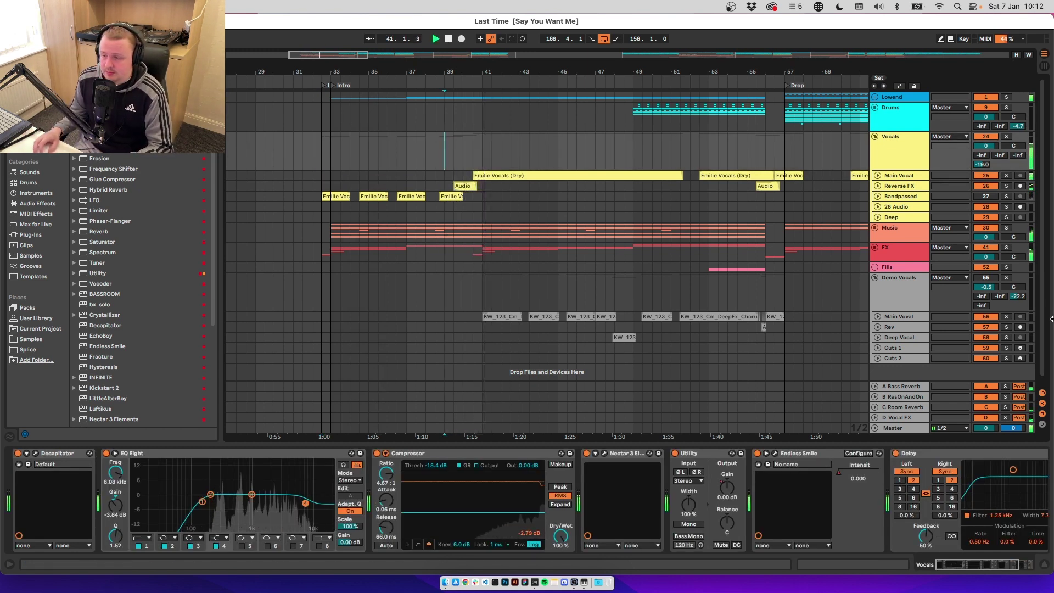
left_click(921, 197)
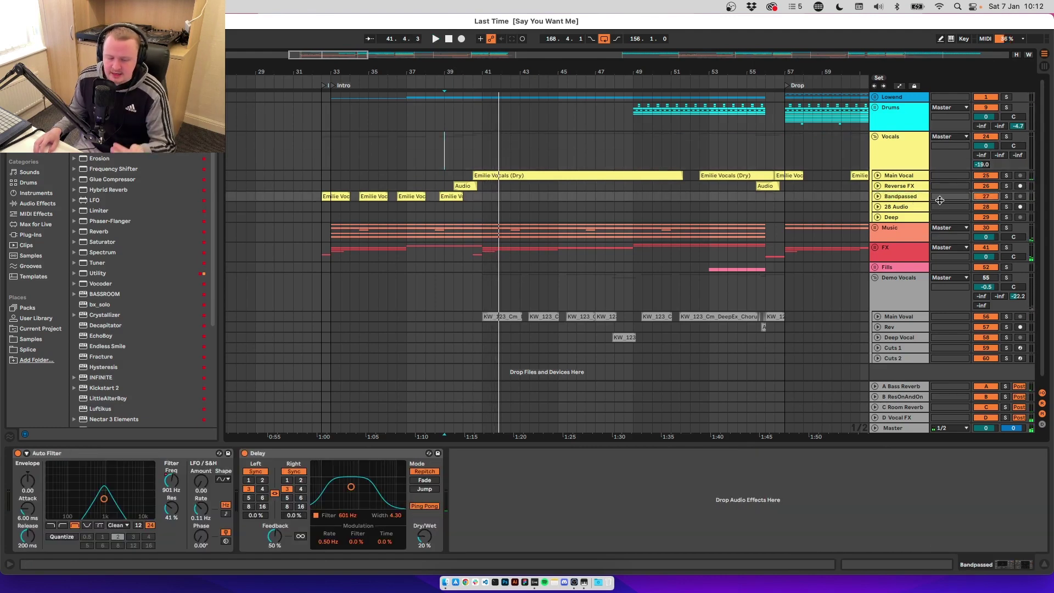
Show the Bandpassed Auto Filter Frequency automation lane and play it back
left_click(327, 189)
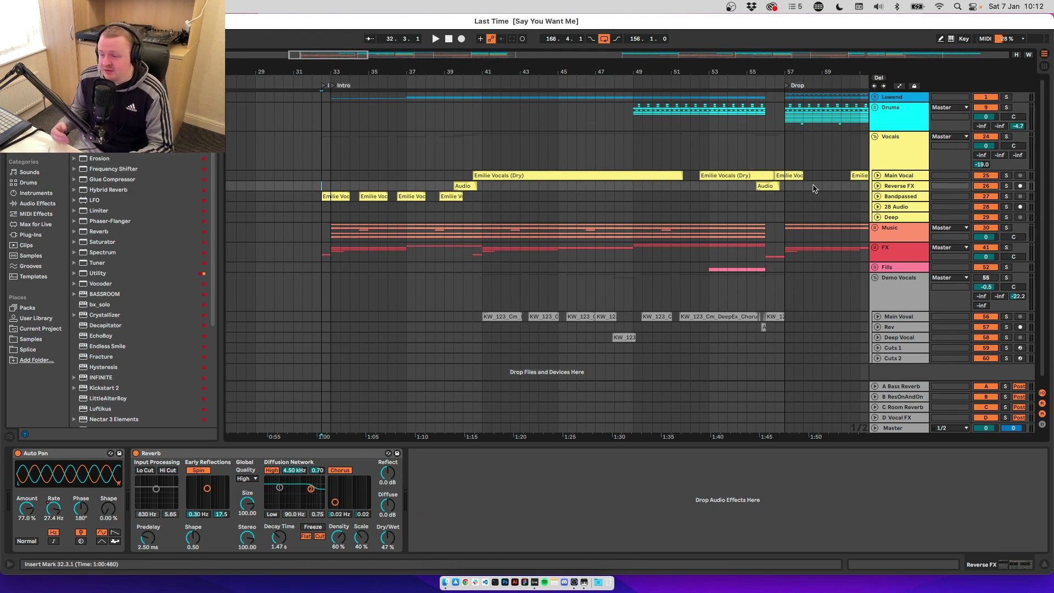
left_click(923, 198)
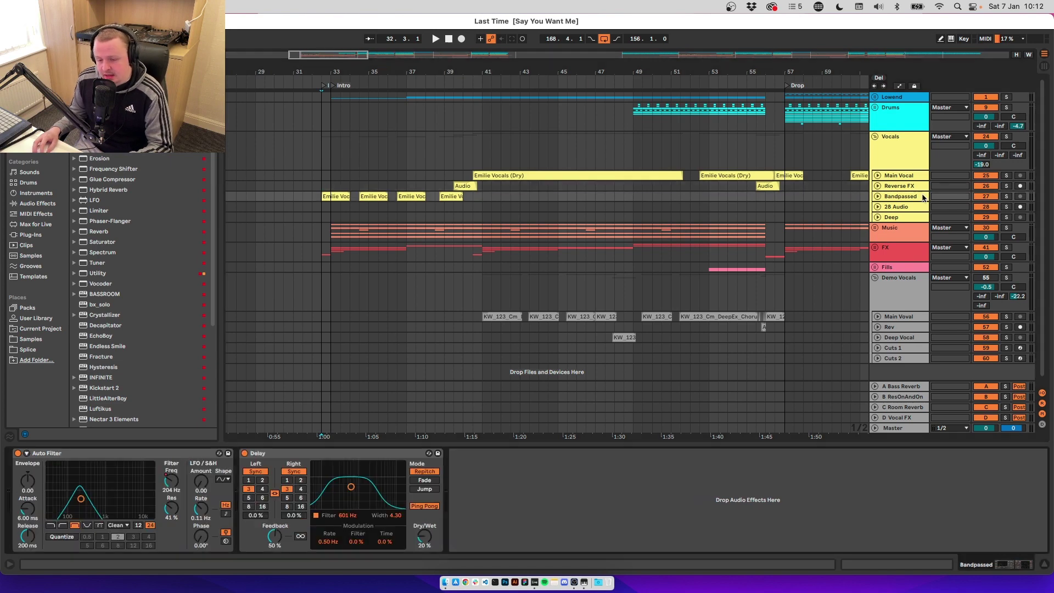
right_click(176, 484)
left_click(190, 488)
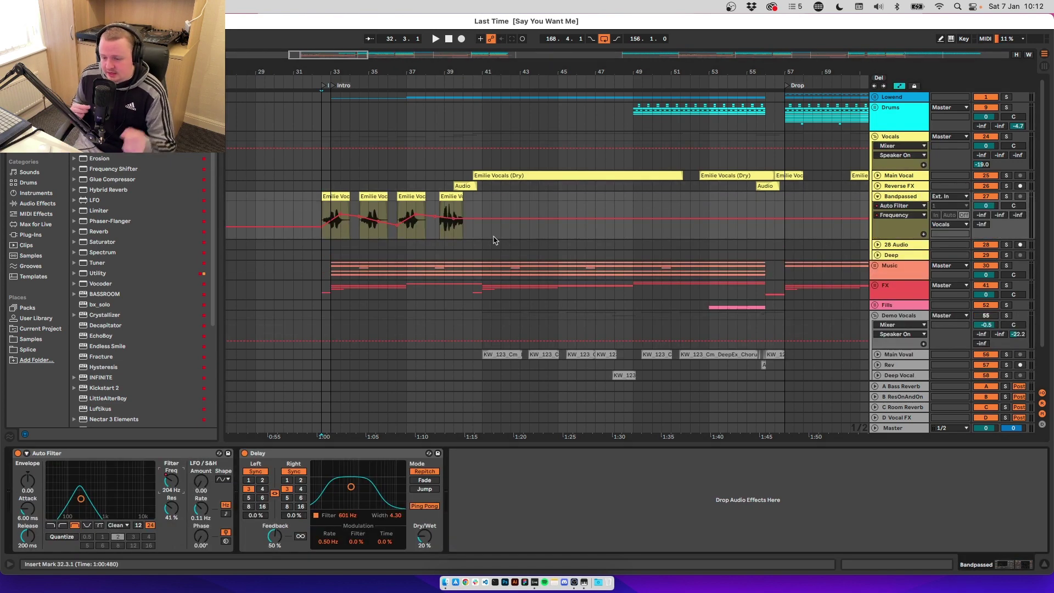
key("space")
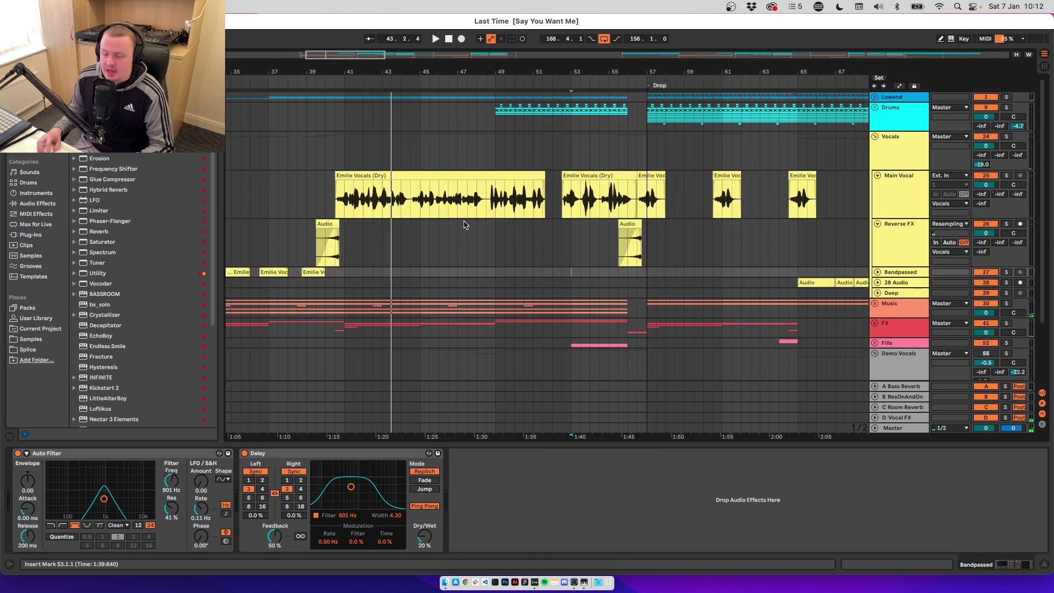
Mark bars 49 to 55 on Bandpassed, set the start at bar 52, and fold Reverse FX
scroll(470, 222, "left", 3)
left_click_drag(411, 275, 679, 277)
left_click(629, 275)
scroll(632, 274, "down", 6)
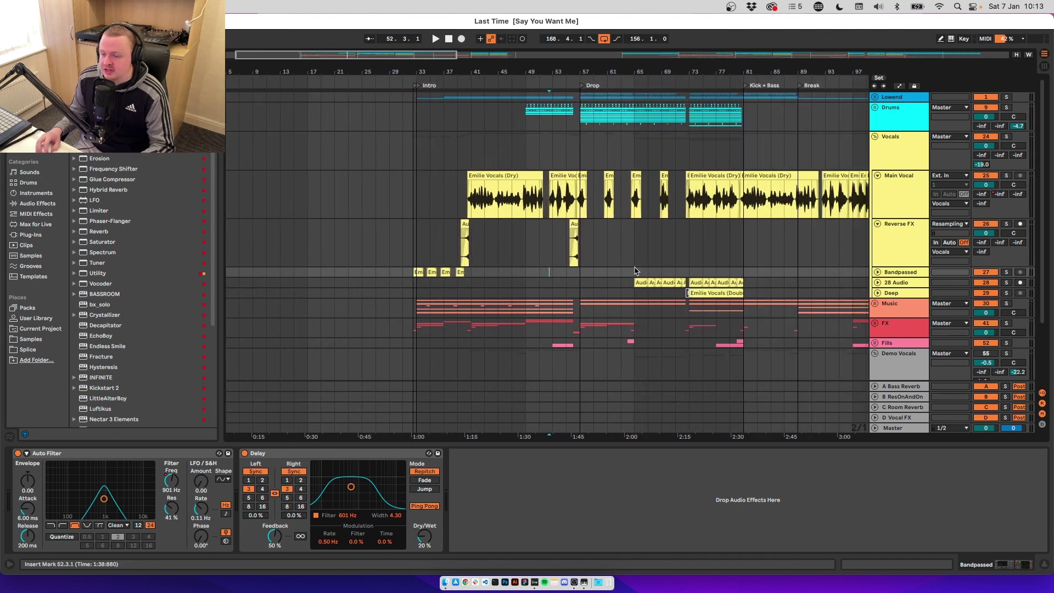
scroll(636, 270, "left", 2)
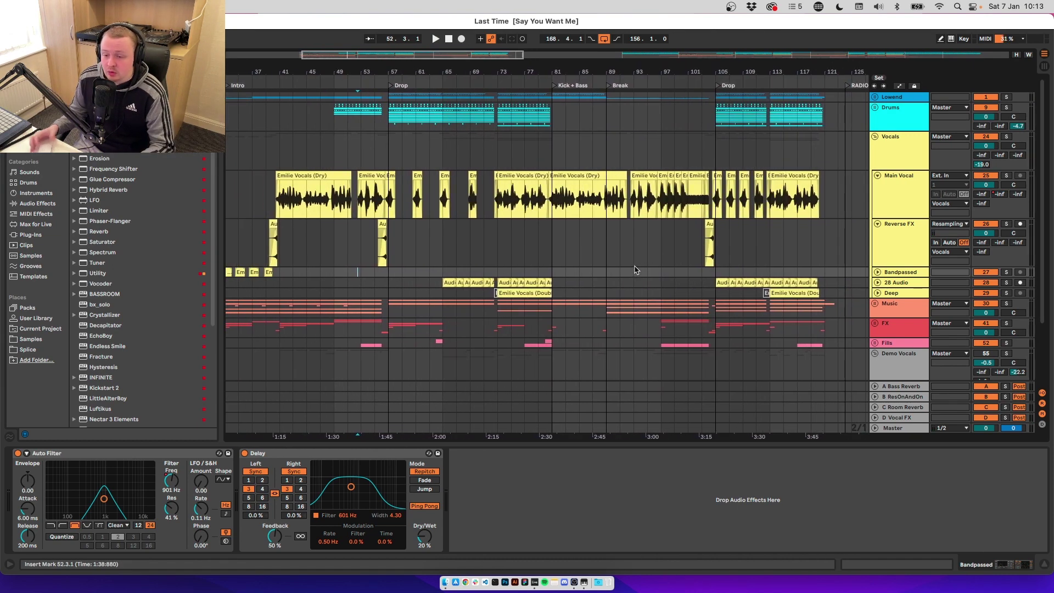
left_click(878, 224)
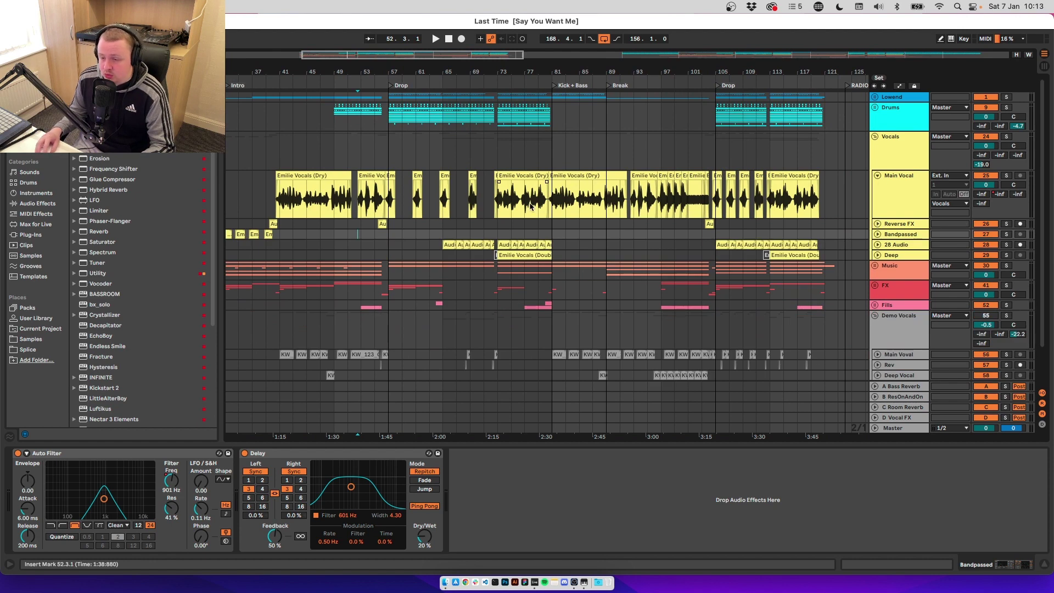
Select the Bandpassed clips from bar 32 to 41, then show 28 Audio's chain with Tantra
scroll(530, 206, "up", 6)
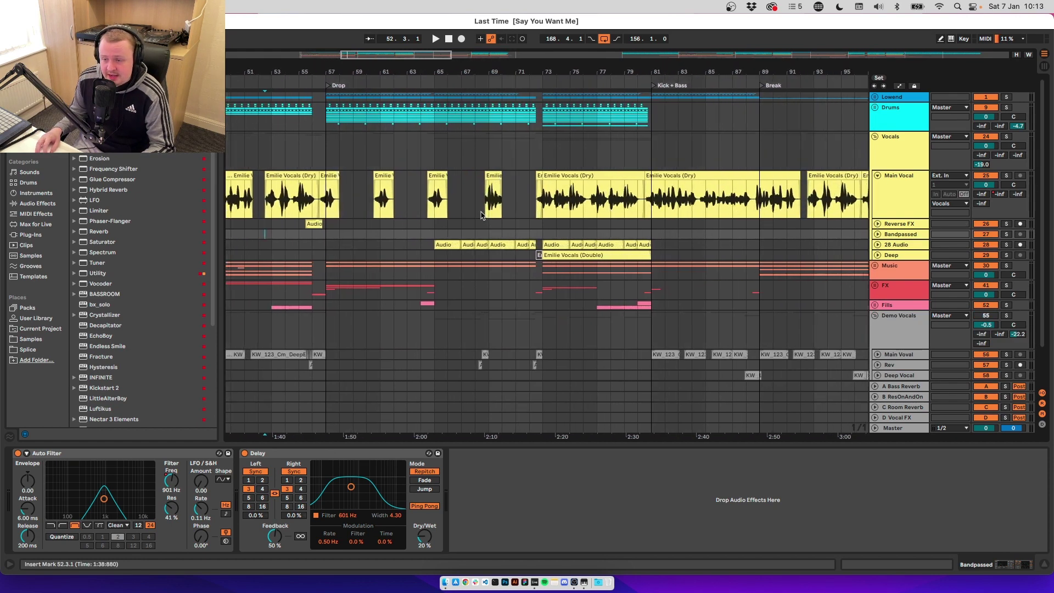
scroll(481, 215, "up", 4)
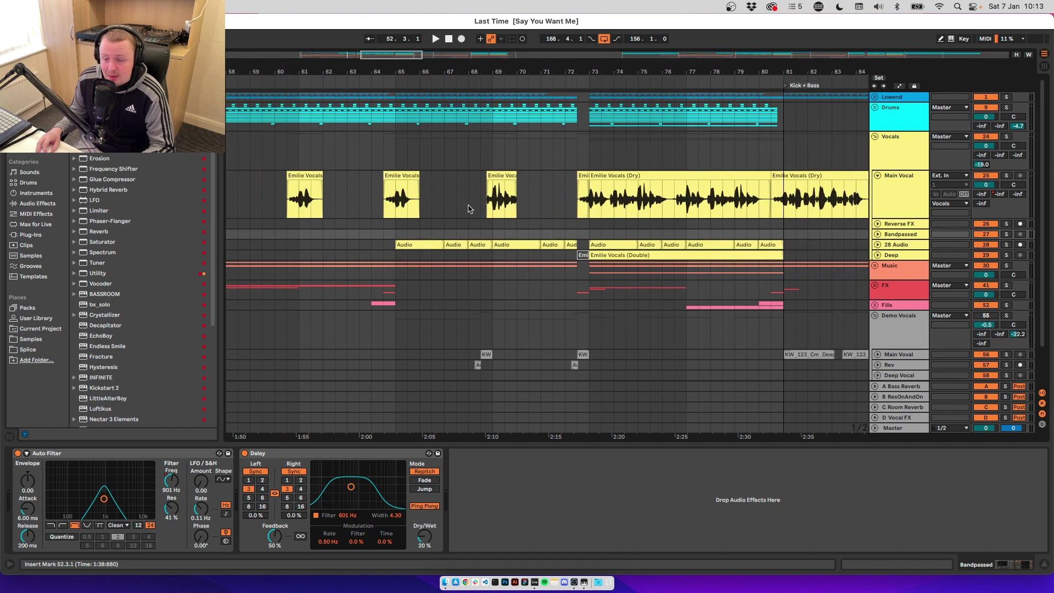
scroll(469, 208, "down", 8)
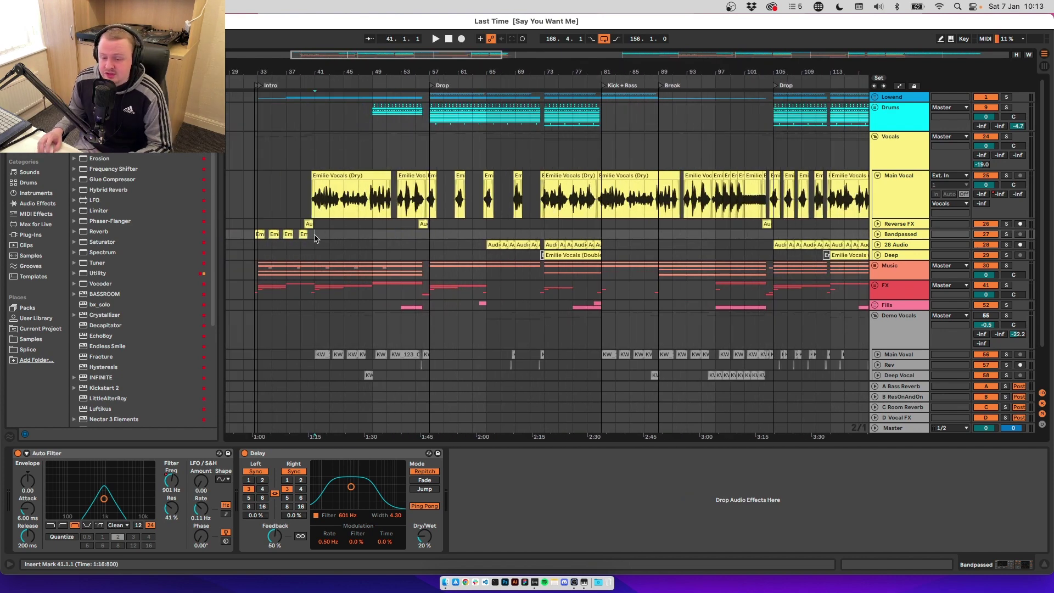
left_click_drag(316, 237, 251, 238)
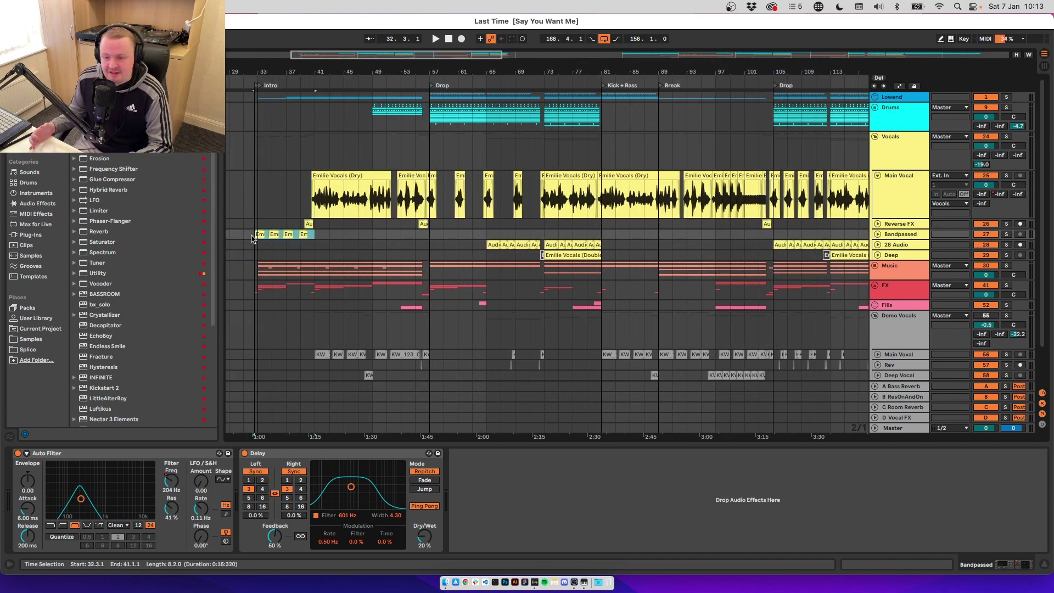
left_click(878, 246)
Select every device on 28 Audio, from the first EQ Eight onward, and group them into an Audio Effect Rack
scroll(508, 269, "up", 5)
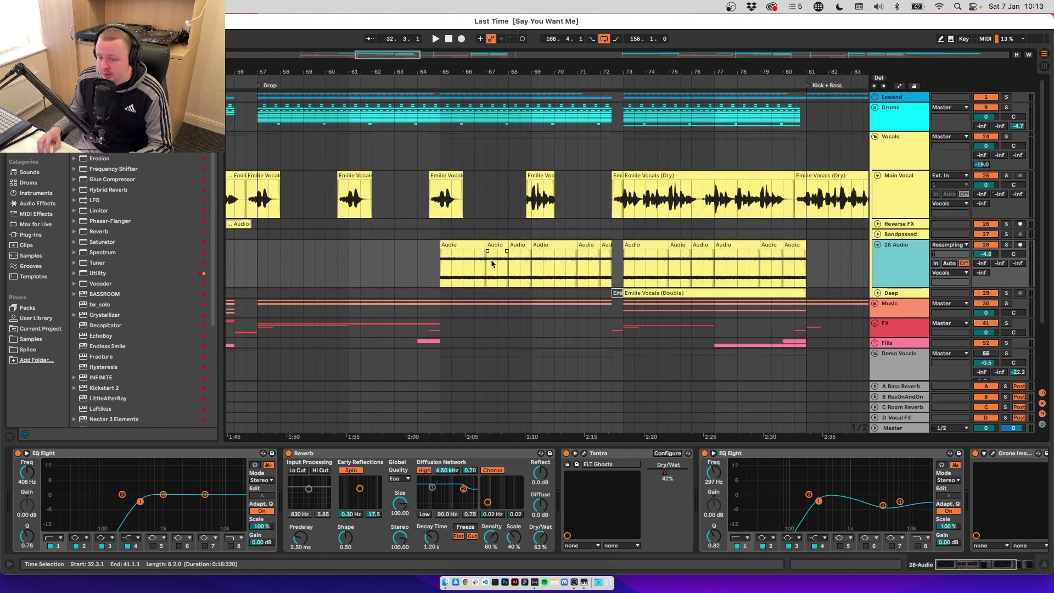
left_click(477, 245)
left_click(899, 271)
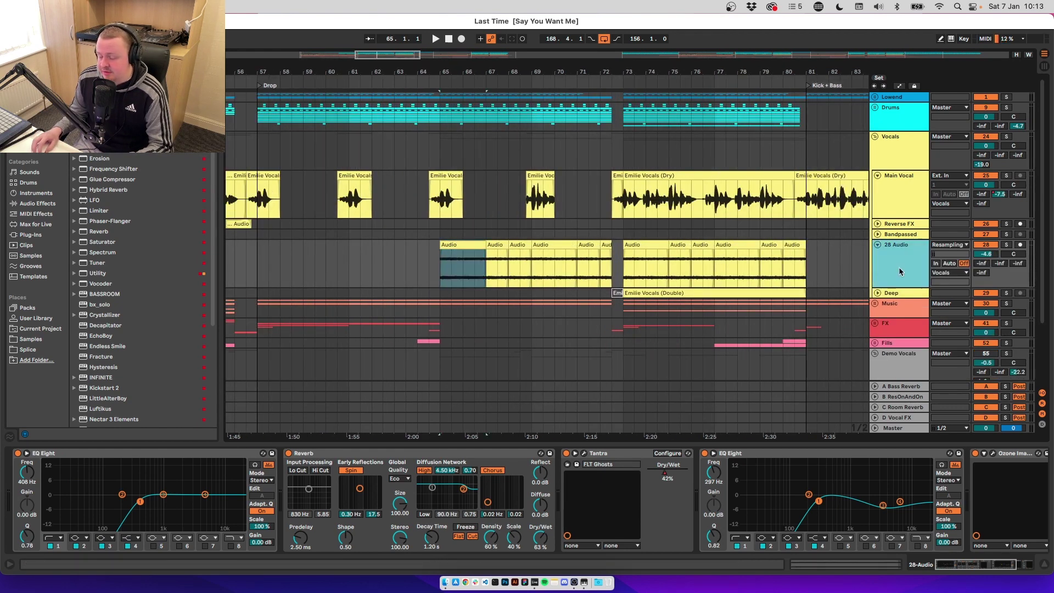
scroll(549, 351, "left", 1)
left_click(90, 455)
scroll(690, 460, "right", 5)
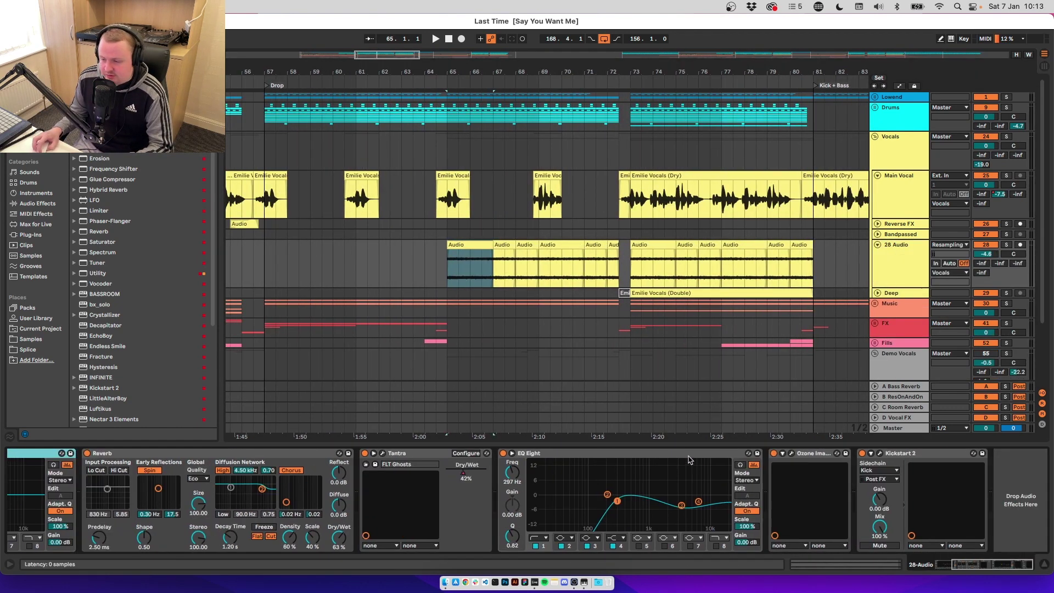
left_click(926, 453, "shift")
key("super+g")
Play the grouped chain and select a short vocal slice at bar 61 on Main Vocal
key("space")
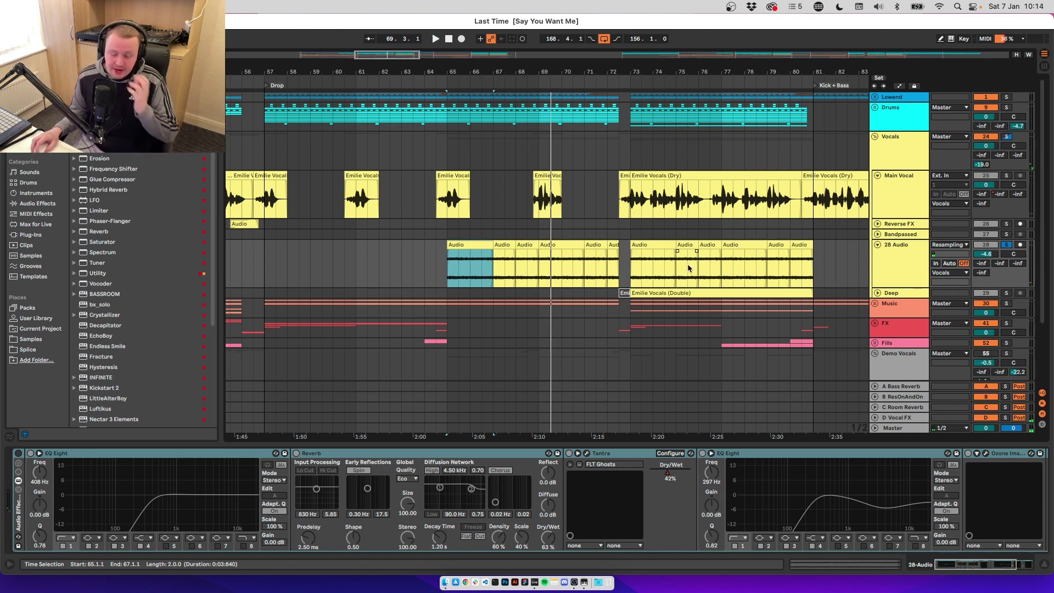
scroll(567, 247, "left", 1)
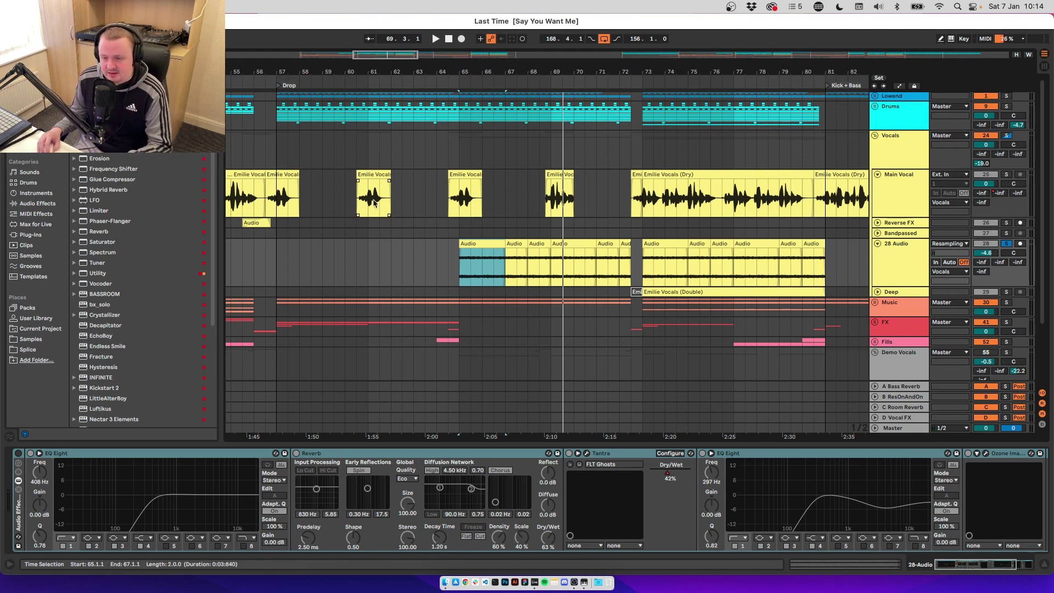
left_click_drag(369, 205, 376, 205)
scroll(375, 203, "up", 5)
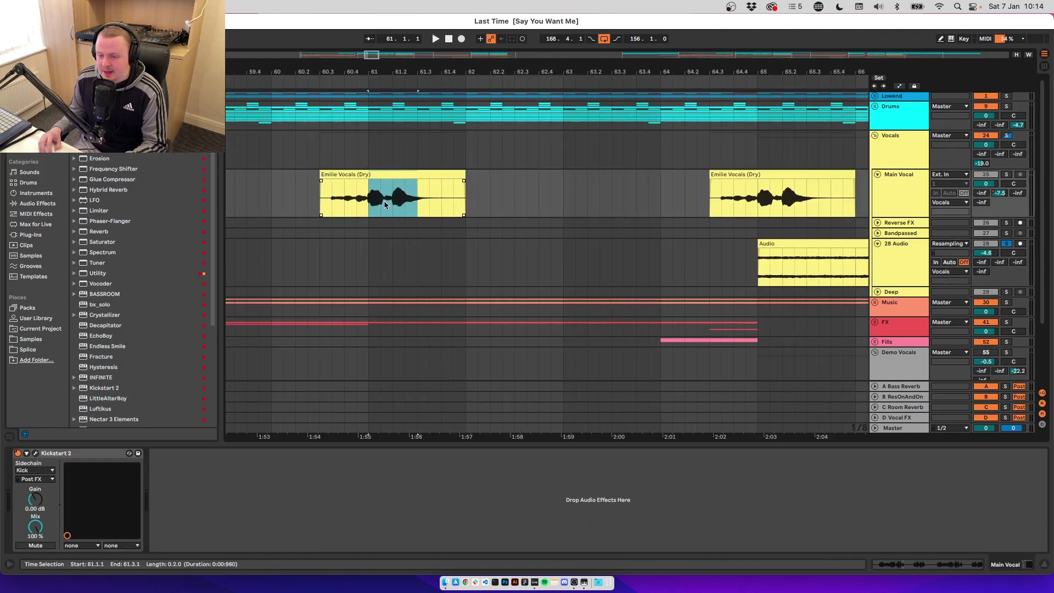
scroll(385, 203, "down", 3)
left_click(886, 269)
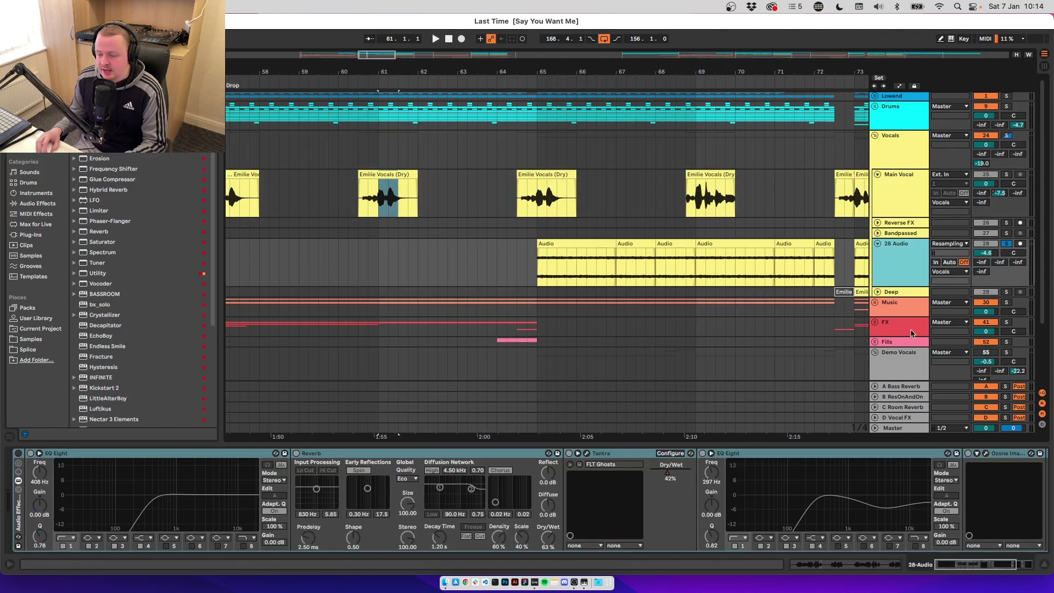
Insert a new 29 Audio track with Reverb and paste the bar-61 vocal slice onto it
key("super+t")
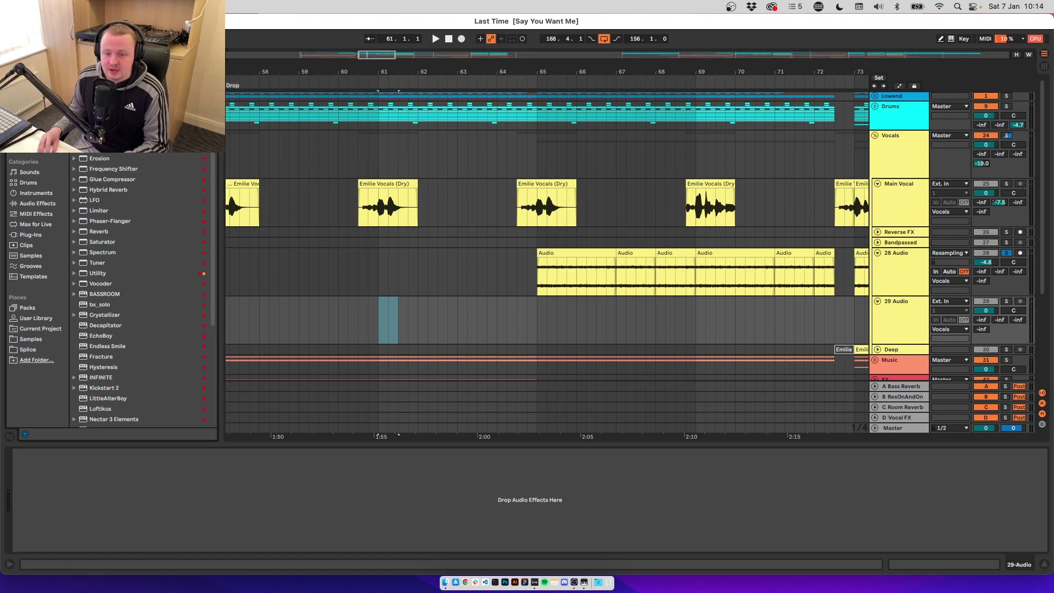
key("super+v")
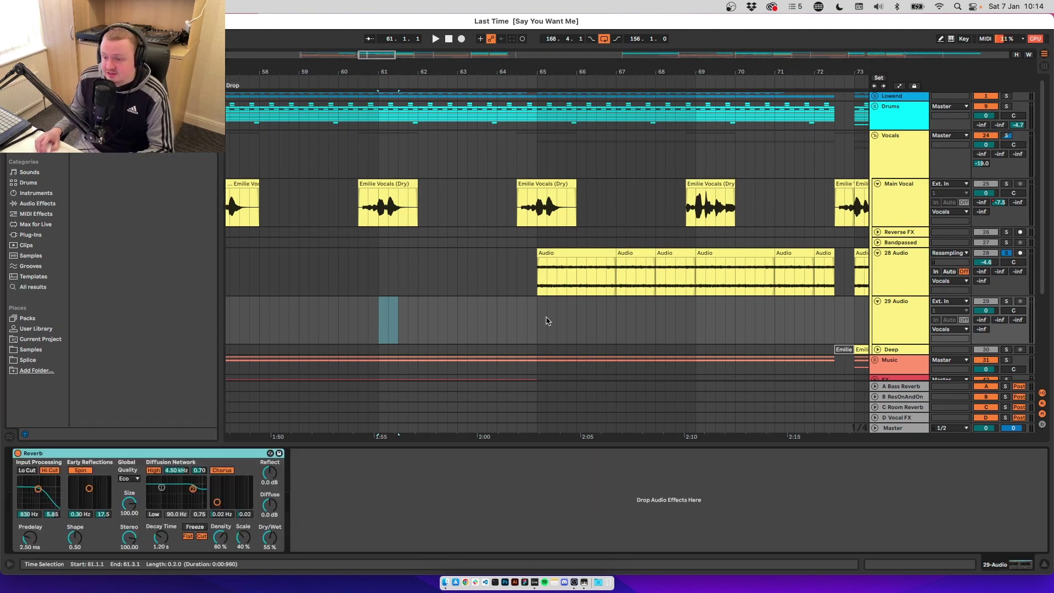
left_click(379, 211)
left_click(380, 334)
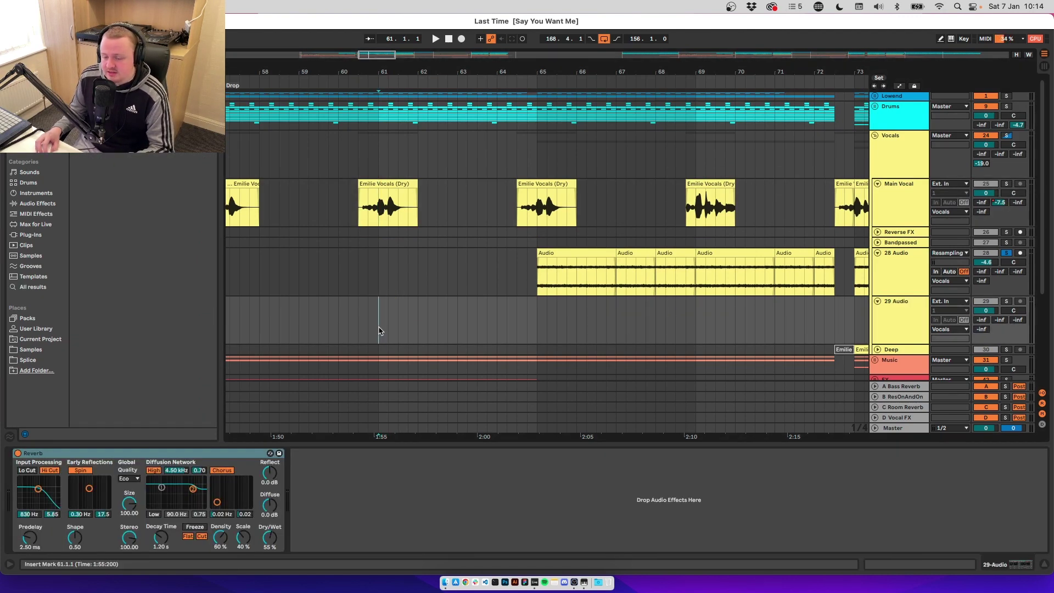
key("super+v")
left_click(903, 315)
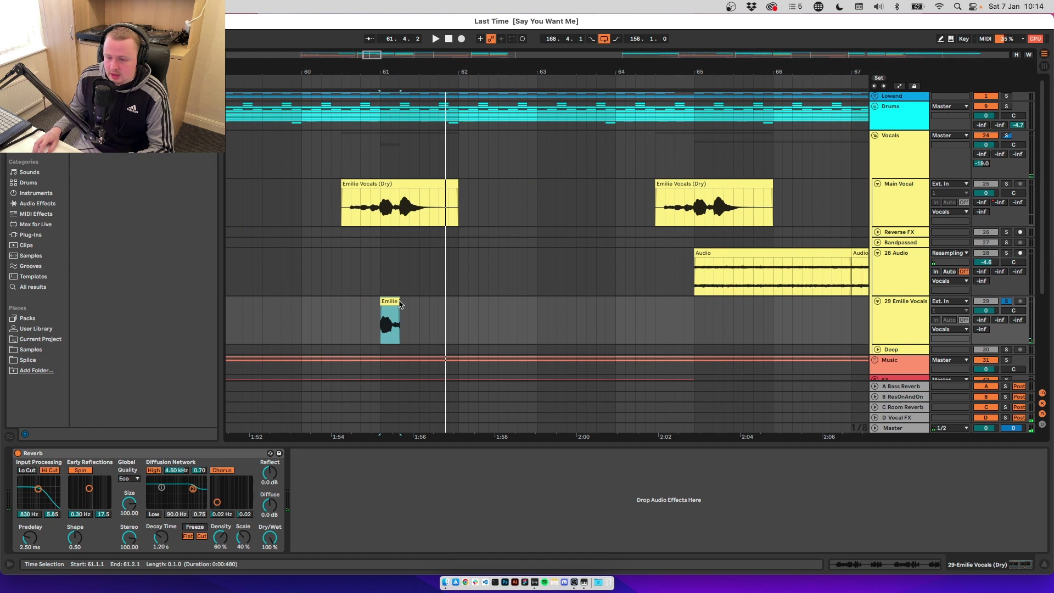
Trim the snippet's right half, play it with Reverb Freeze, then delete the snippet
left_click_drag(398, 319, 390, 321)
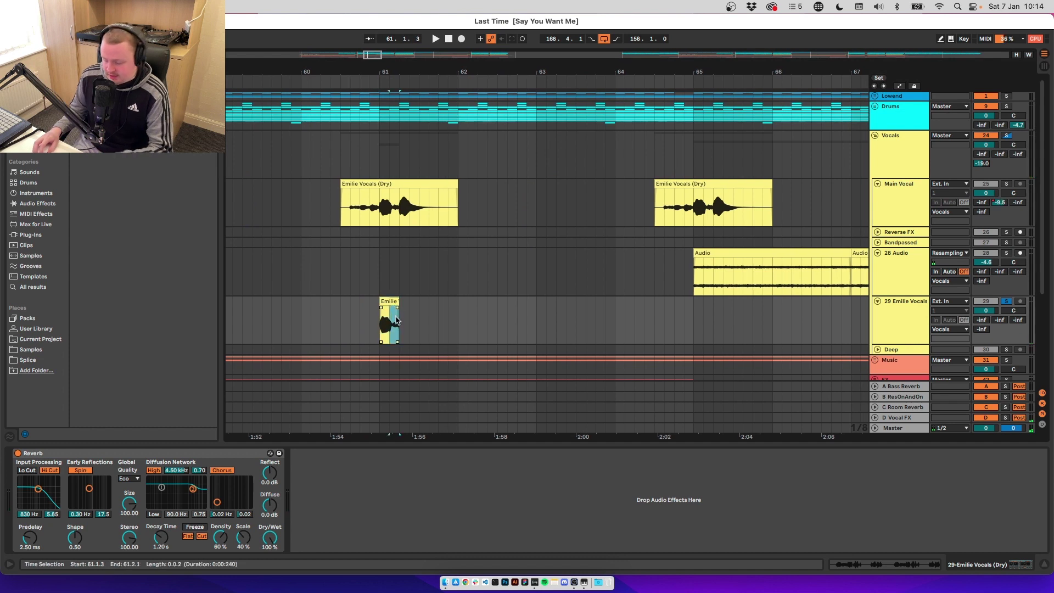
key("Delete")
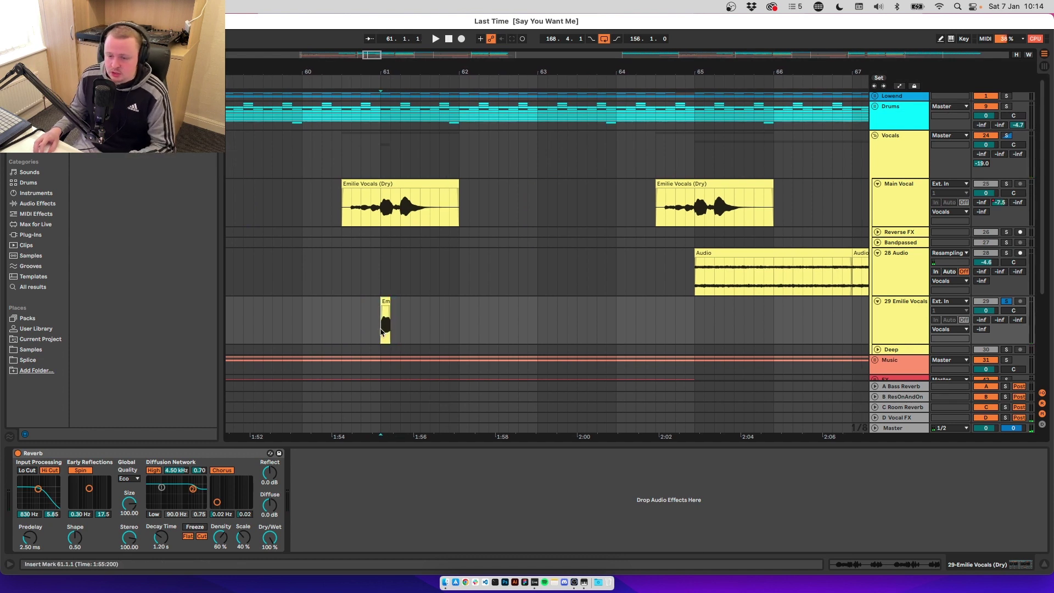
left_click(194, 528)
key("space")
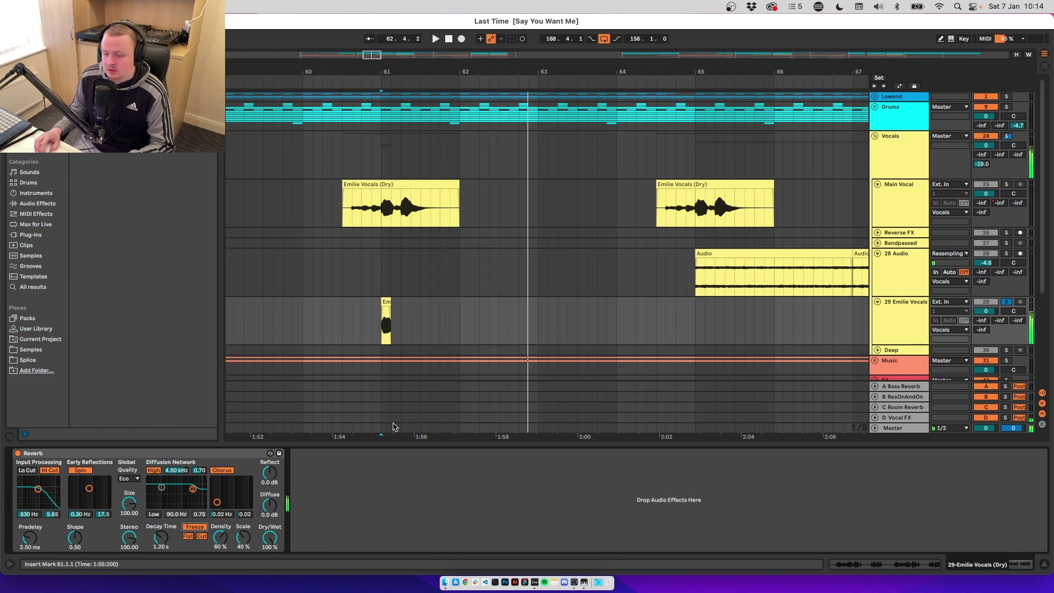
key("super+z")
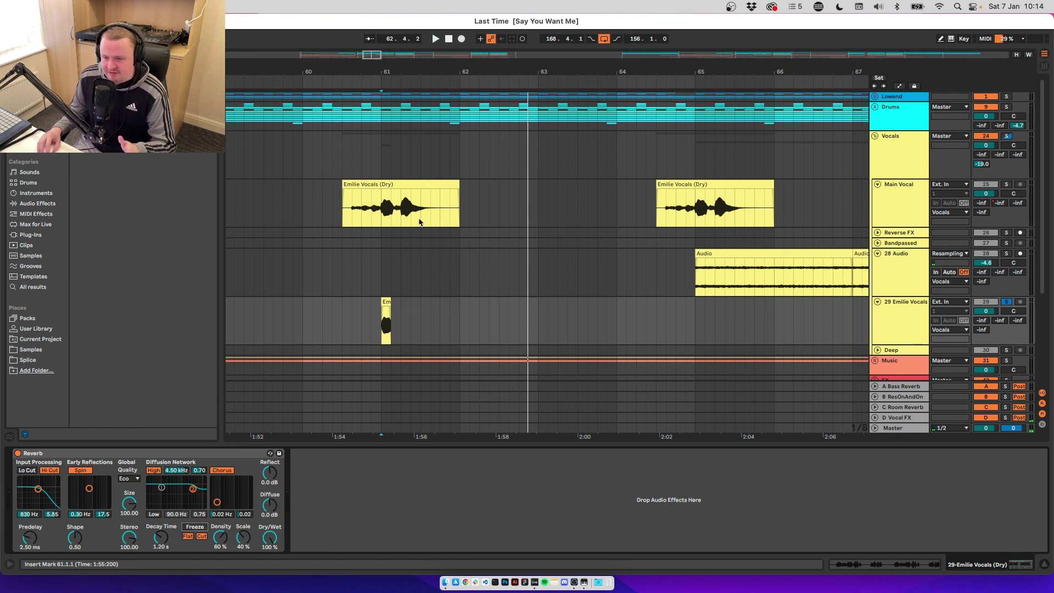
left_click_drag(372, 321, 411, 321)
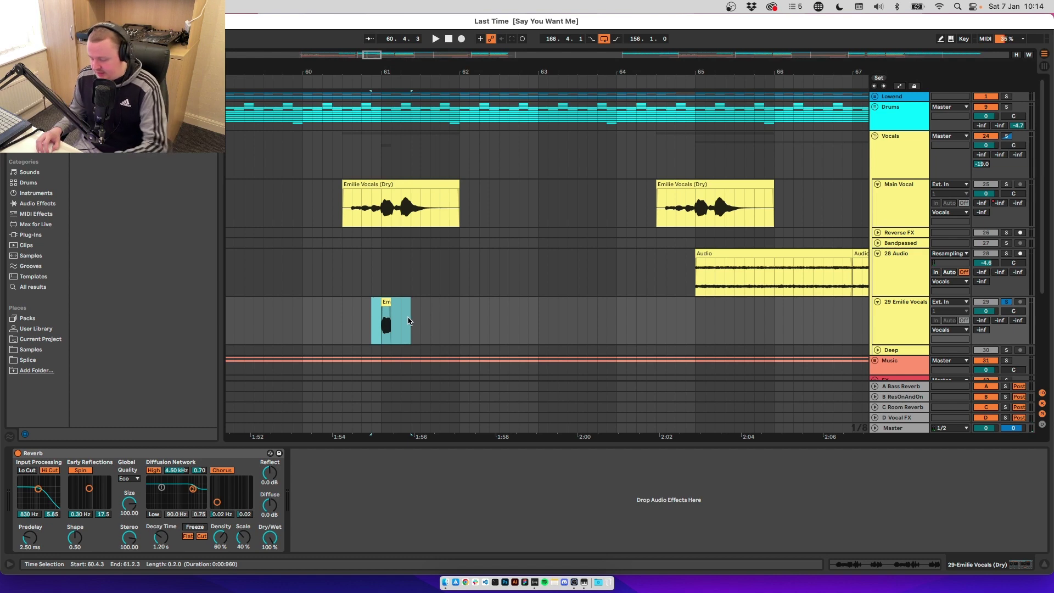
key("Delete")
key("Delete")
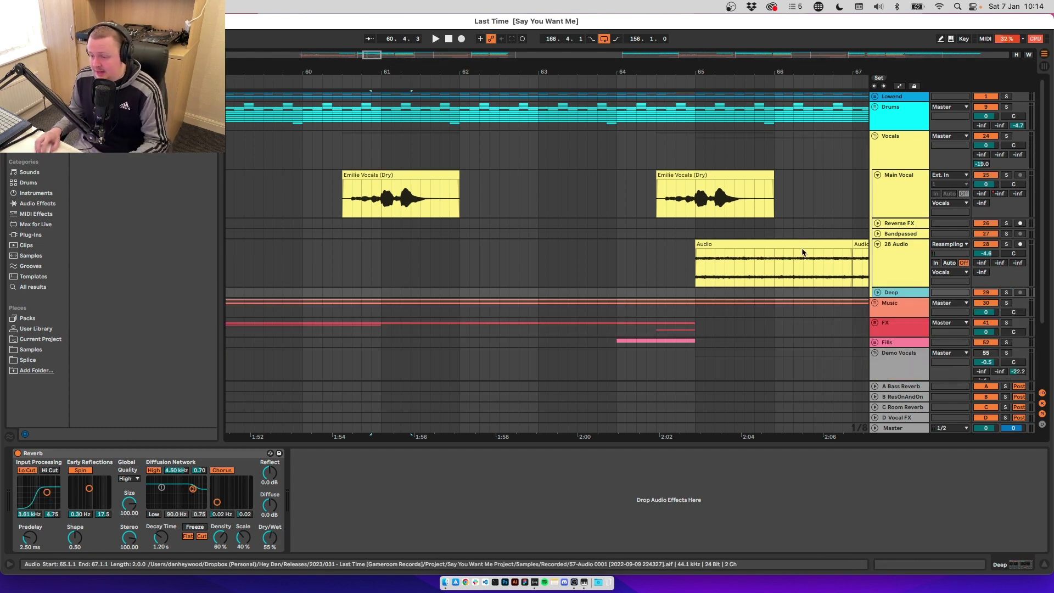
Select the 28 Audio clips at bars 67 and 68 and open the bar 68 clip's details
left_click(779, 244)
scroll(764, 244, "right", 5)
left_click(604, 261)
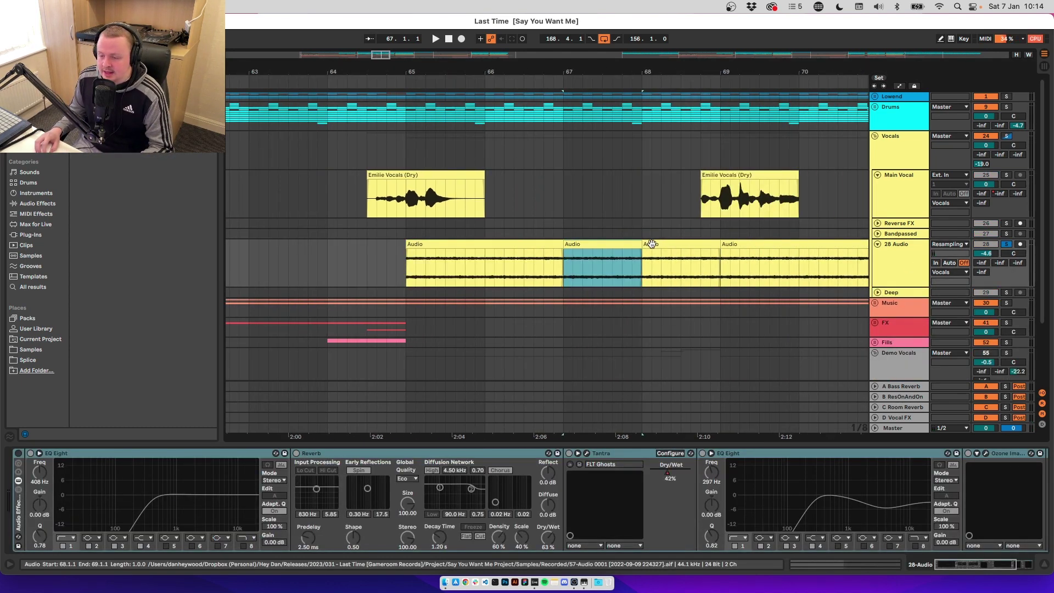
left_click(644, 262)
double_click(643, 262)
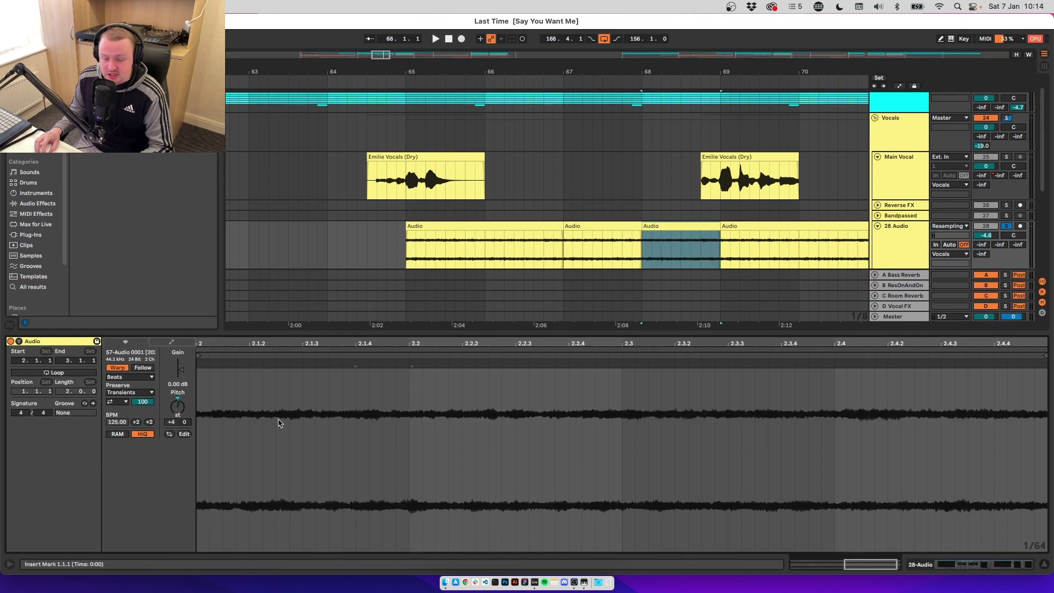
left_click(612, 226)
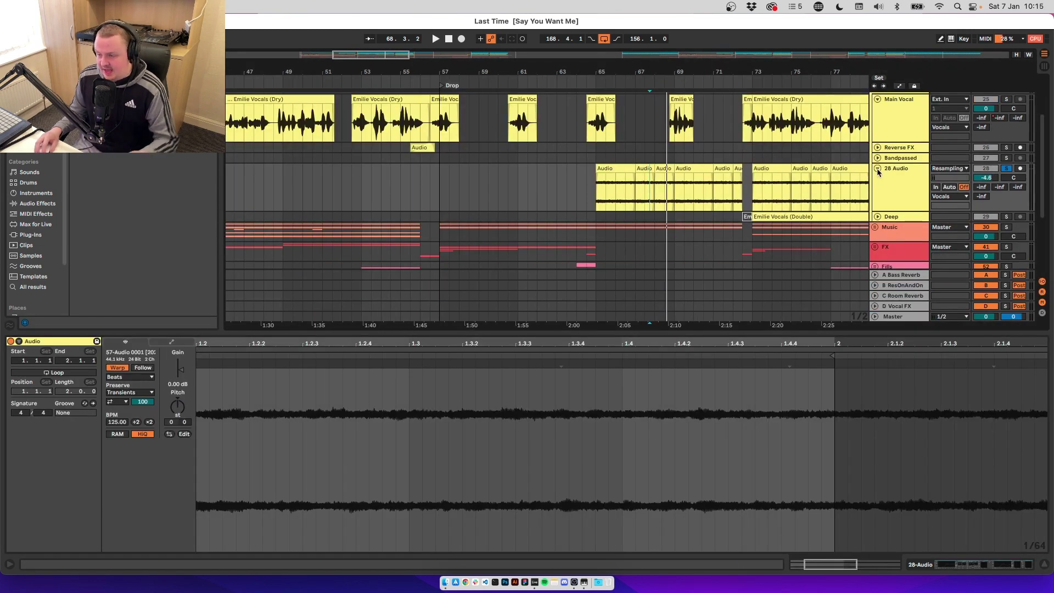
Fold 28 Audio and unfold Cuts 2 to show its clips
left_click(878, 170)
scroll(890, 186, "down", 3)
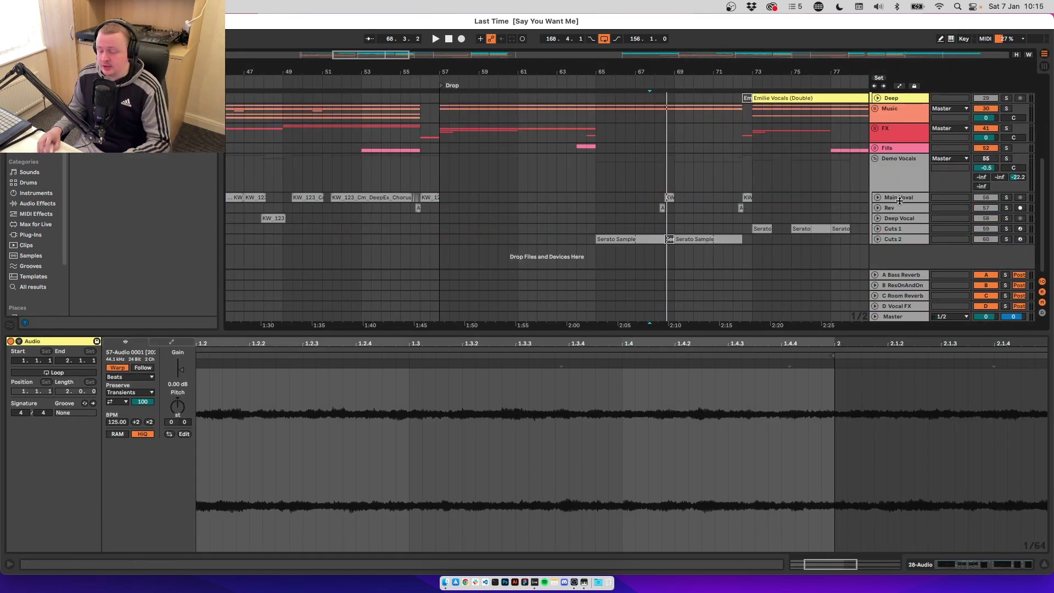
left_click(878, 240)
Solo Cuts 2 and play its first Serato Sample clip
left_click(1006, 227)
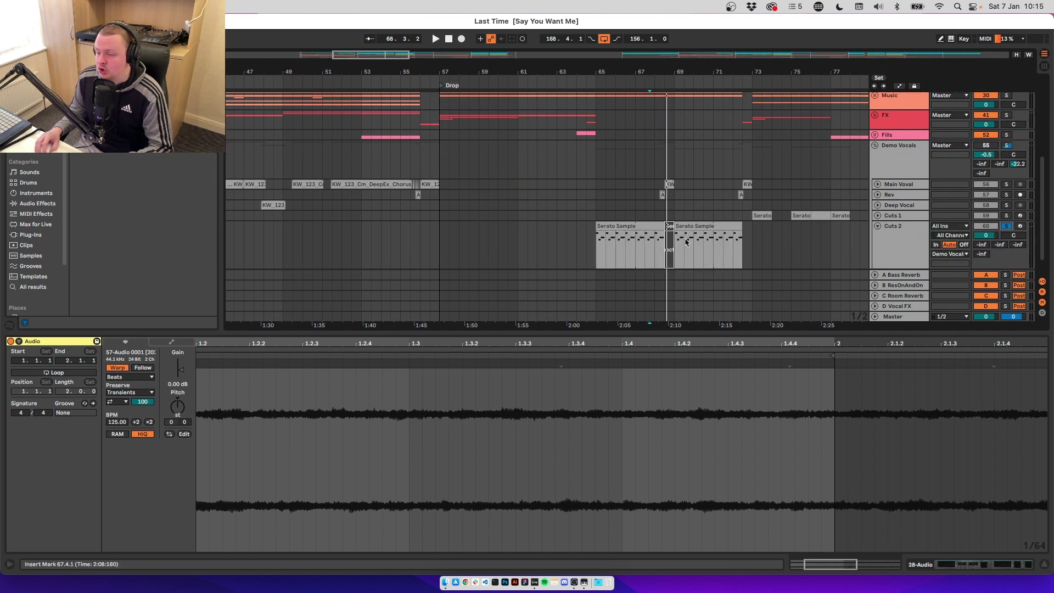
left_click(656, 230)
key("space")
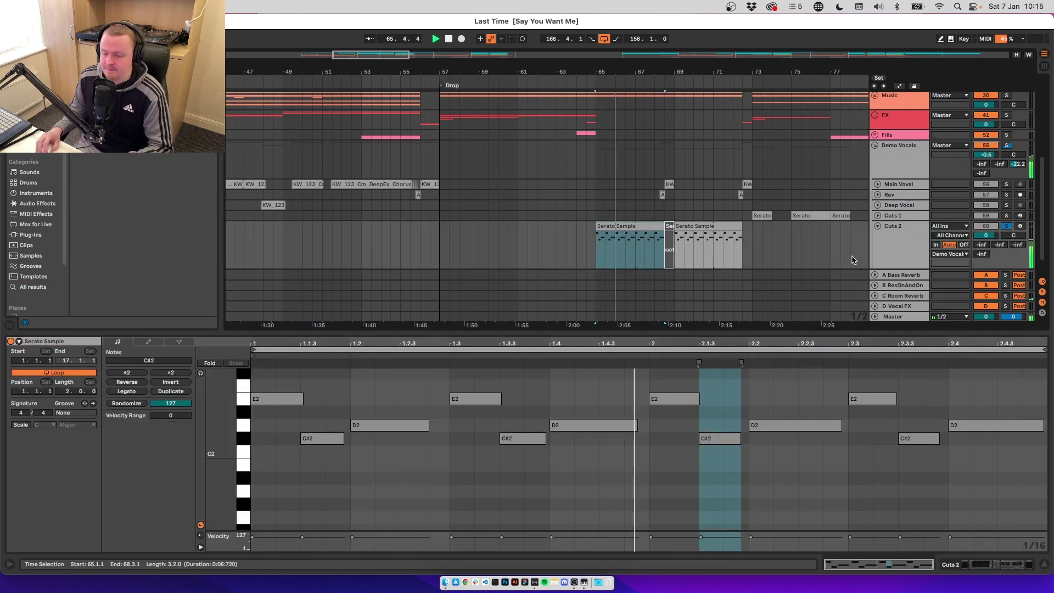
key("space")
Expand Cuts 1, solo it instead of Cuts 2, and play its chops from bar 73
left_click(763, 217)
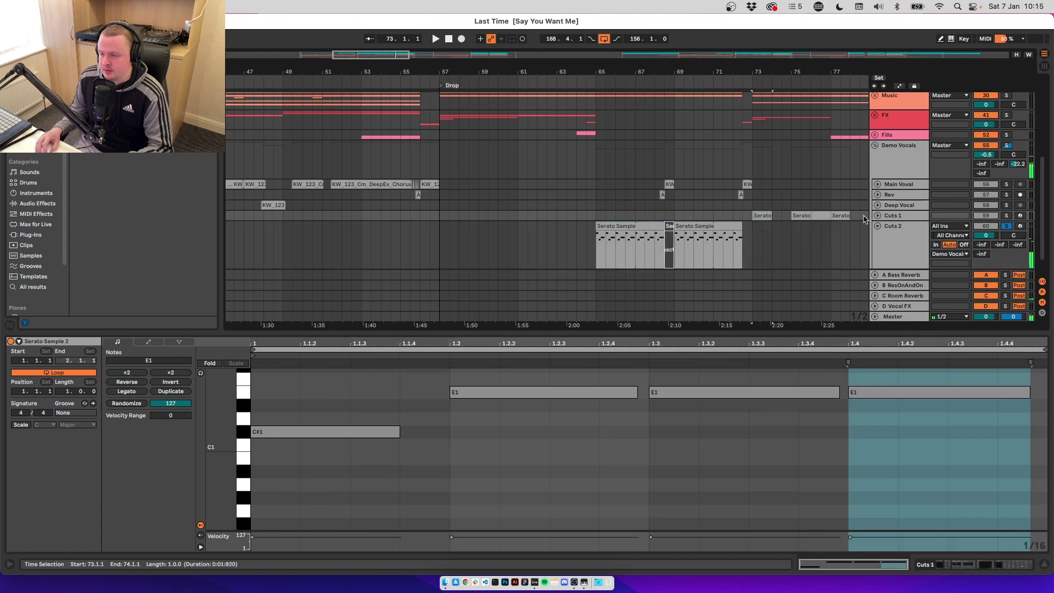
left_click(877, 216)
left_click(1007, 215)
left_click(1006, 216)
key("space")
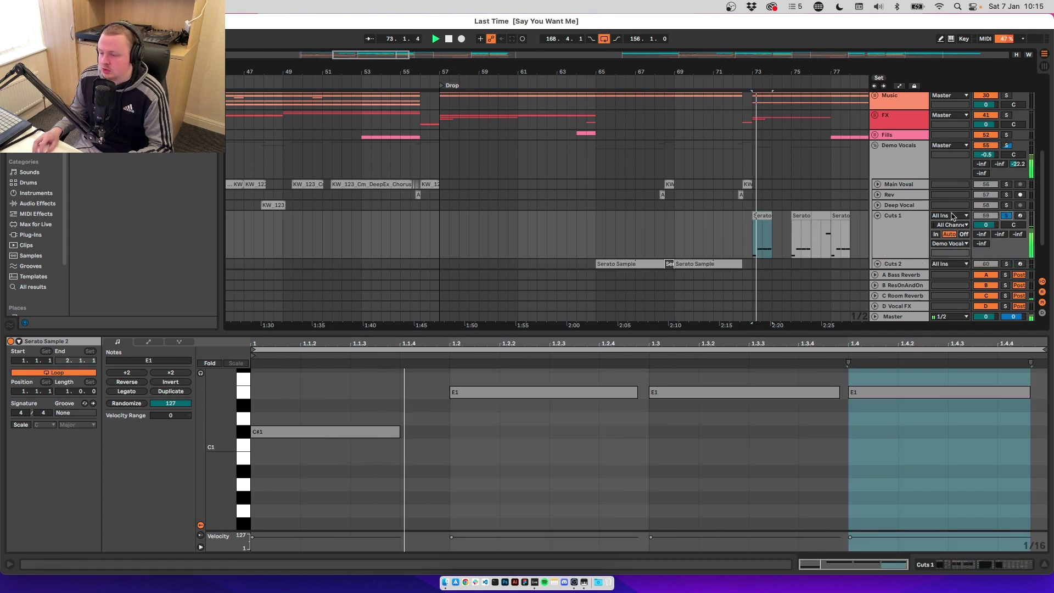
key("space")
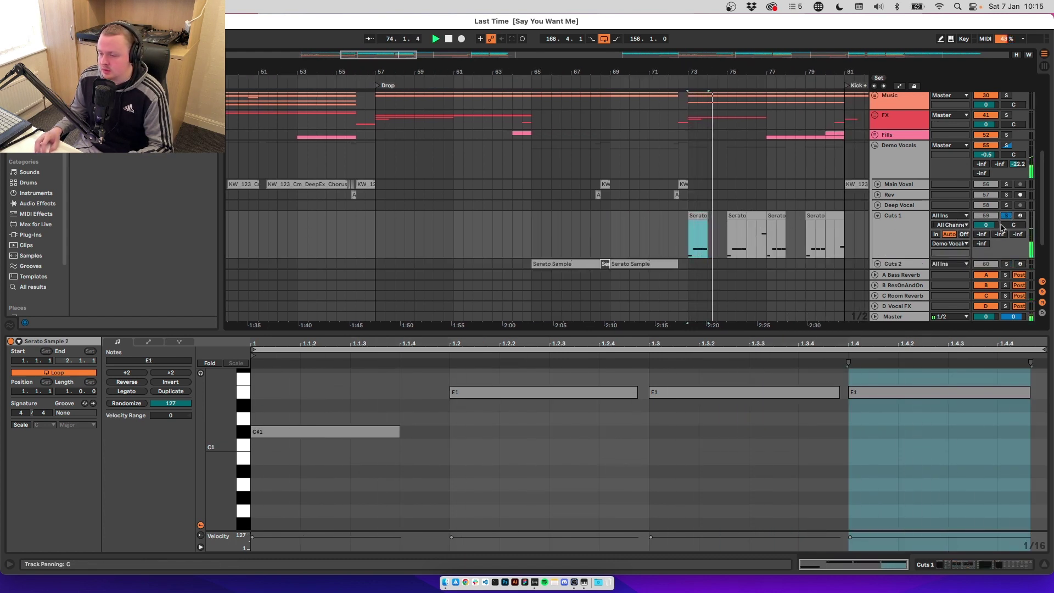
Unsolo Cuts 1 and fold both Cuts 1 and Cuts 2
left_click(1007, 215)
left_click(877, 215)
left_click(877, 225)
left_click(877, 226)
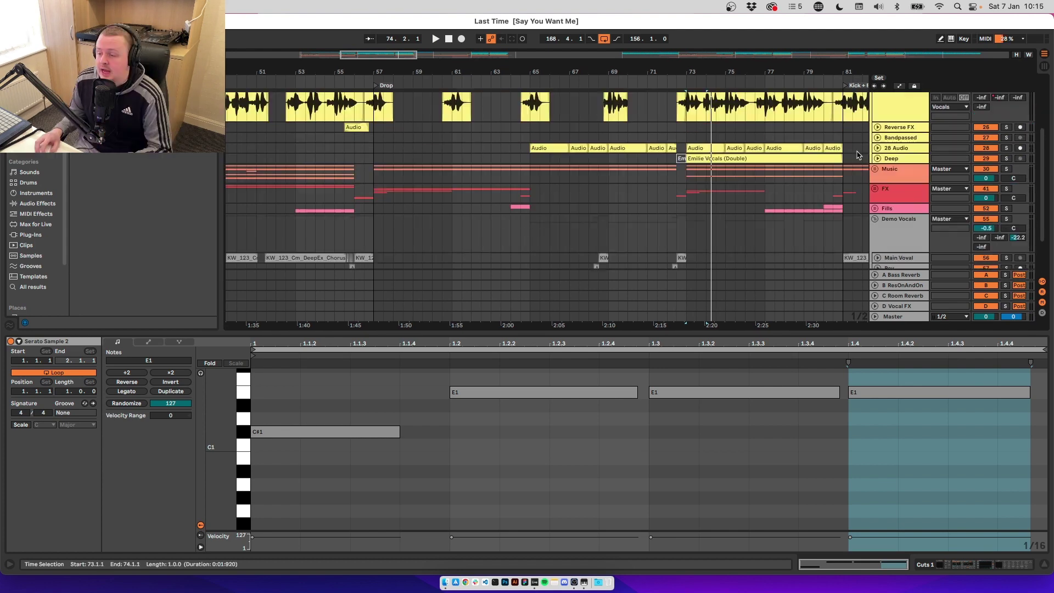
scroll(509, 177, "up", 5)
scroll(524, 158, "down", 3)
scroll(524, 157, "down", 7)
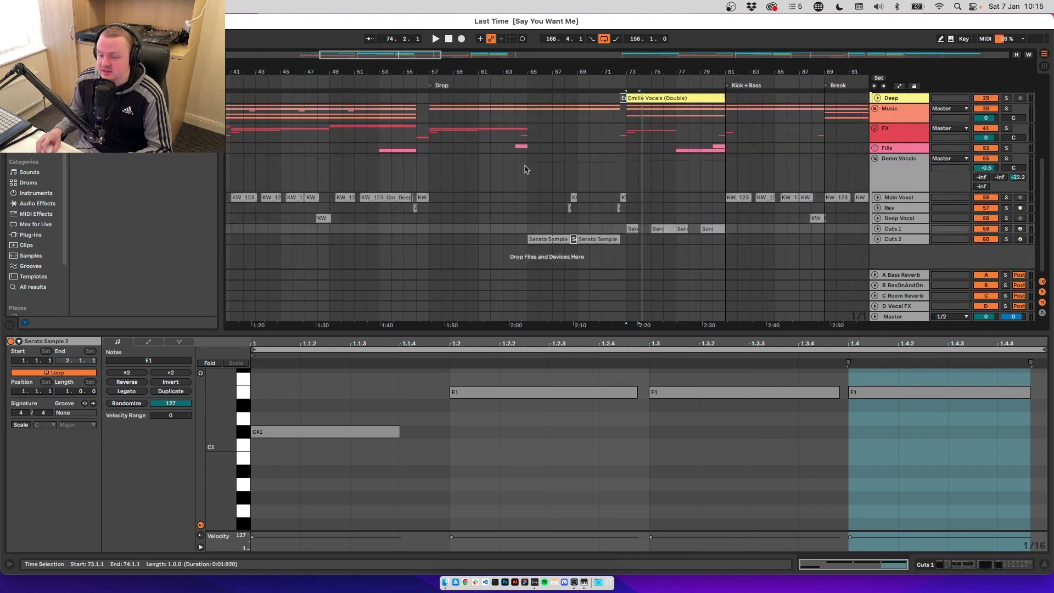
scroll(524, 169, "up", 3)
left_click_drag(528, 200, 614, 200)
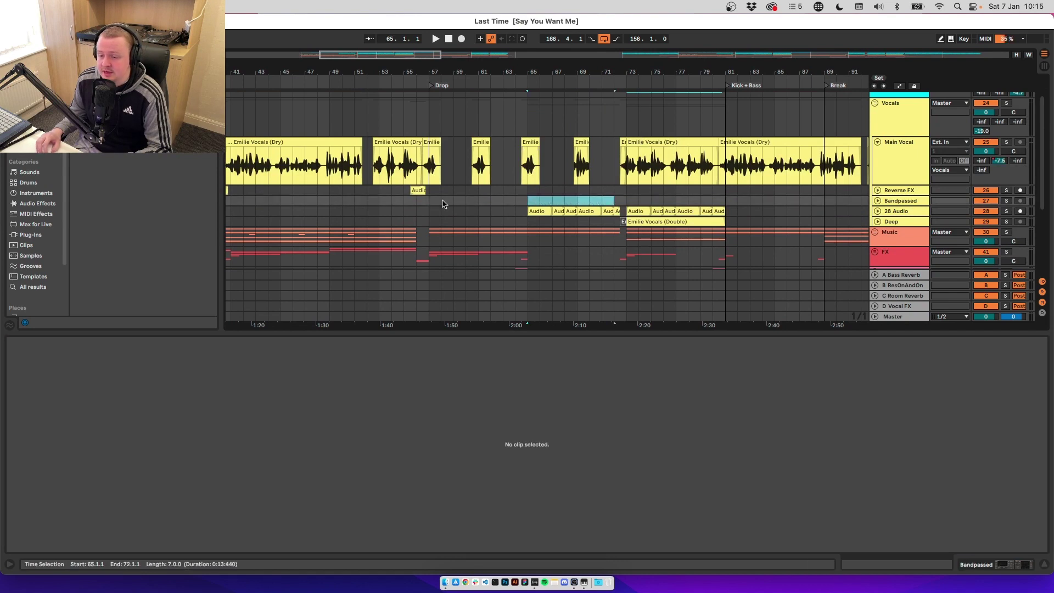
Select bars 58 to 65 on the Bandpassed lane and the Audio clip at bar 65
left_click_drag(434, 201, 522, 201)
left_click(427, 171)
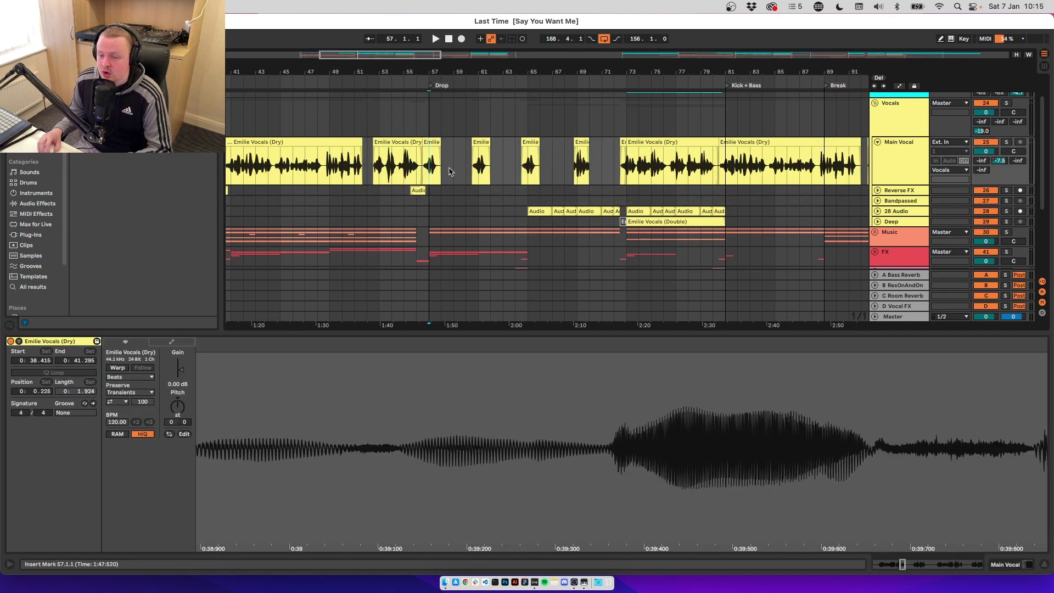
scroll(431, 165, "up", 1)
scroll(434, 159, "down", 4)
left_click_drag(439, 137, 526, 137)
left_click(537, 146)
scroll(628, 148, "up", 3)
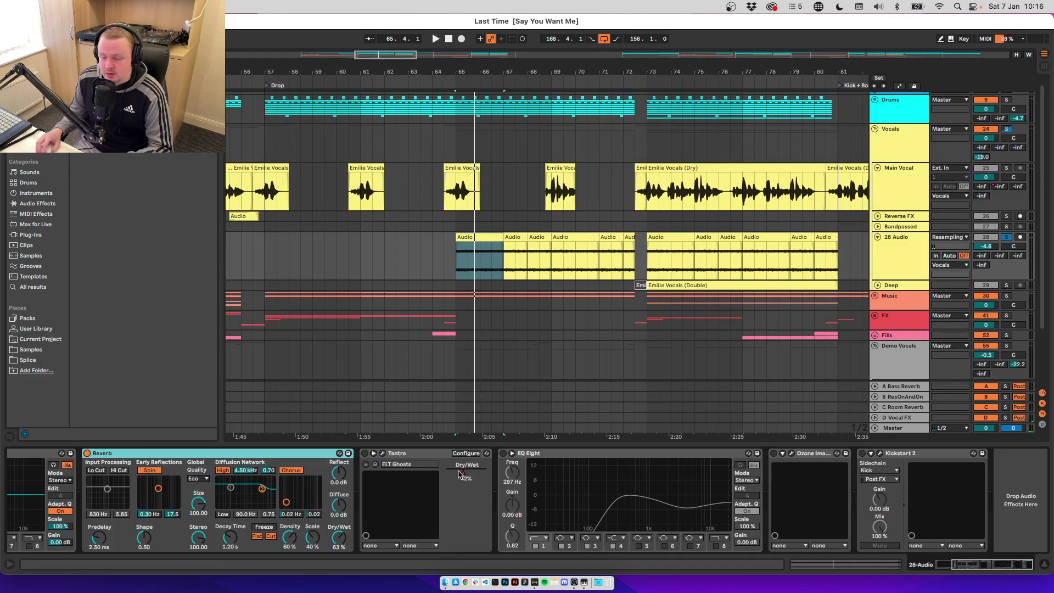
Reveal the automation lane for Tantra's Dry/Wet on 28 Audio
right_click(461, 472)
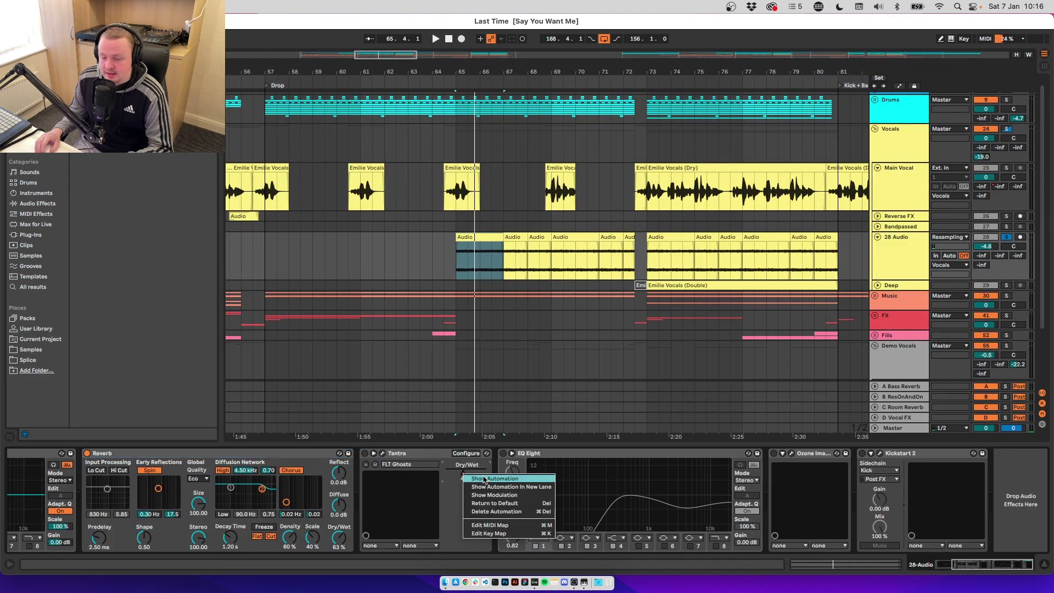
left_click(483, 480)
scroll(533, 309, "right", 4)
scroll(533, 309, "down", 8)
scroll(534, 313, "down", 1)
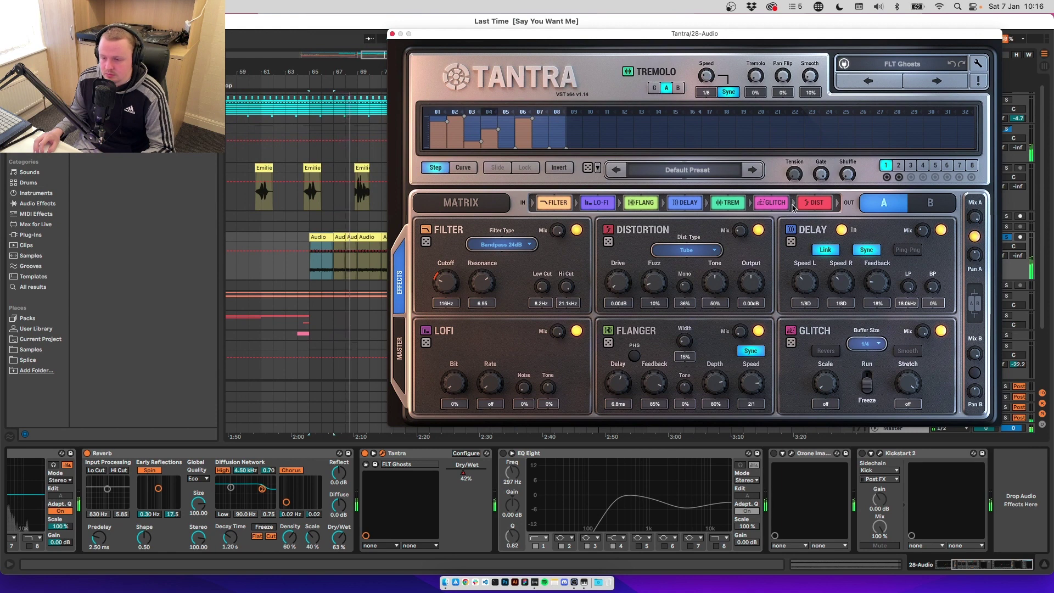
Inspect Tantra's slot 1 and slot 2 filter cutoff modulation while playing from bar 65
left_click(887, 178)
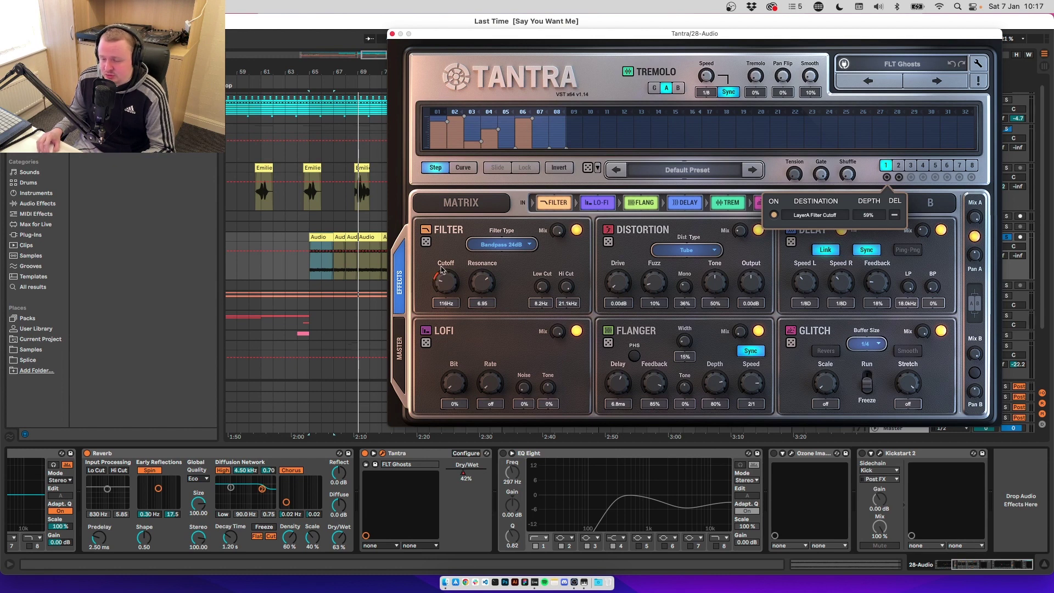
left_click(739, 58)
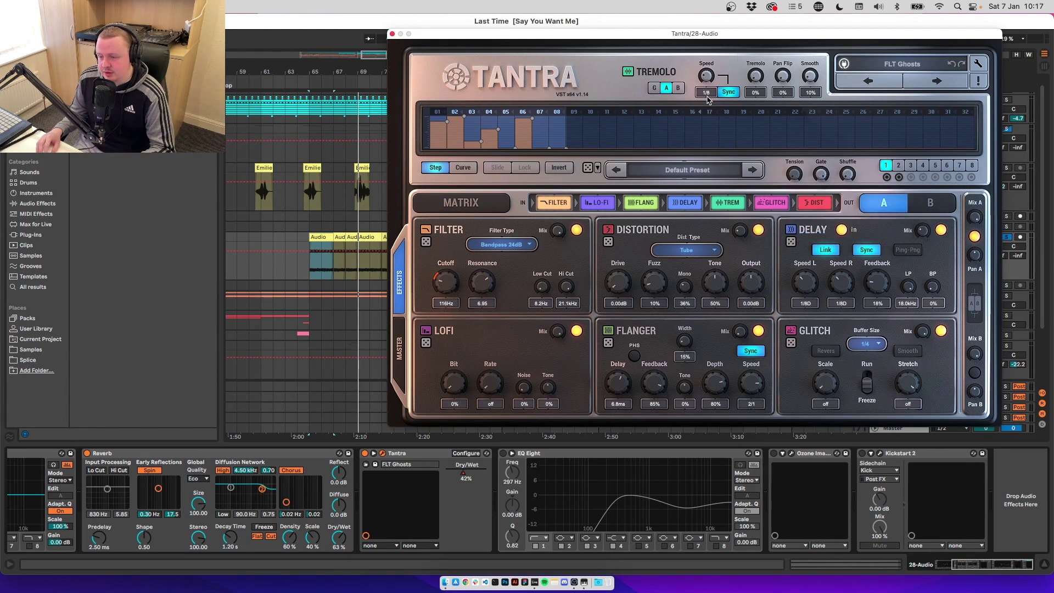
key("space")
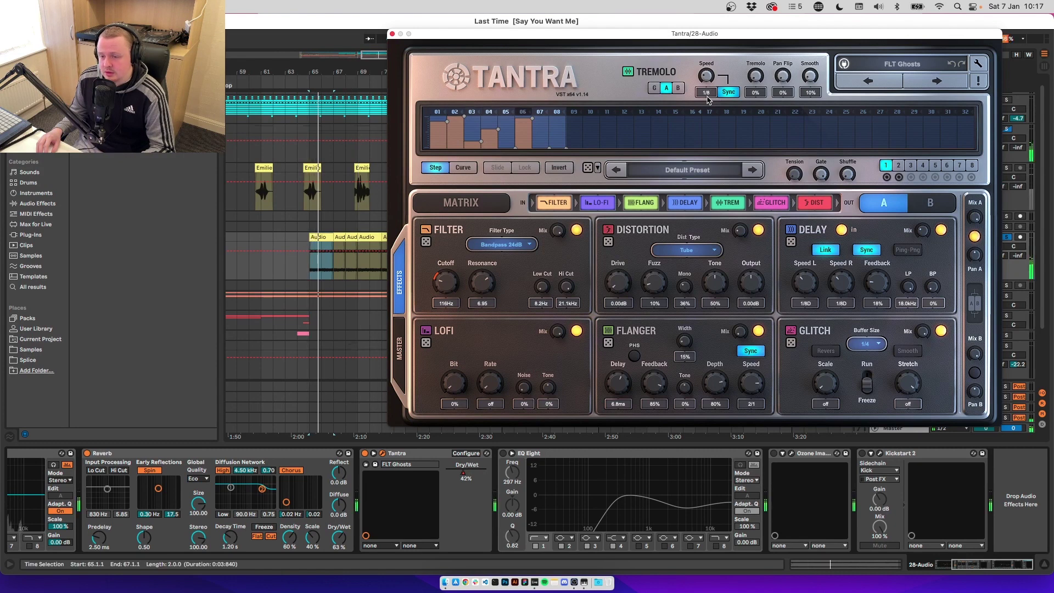
left_click(899, 173)
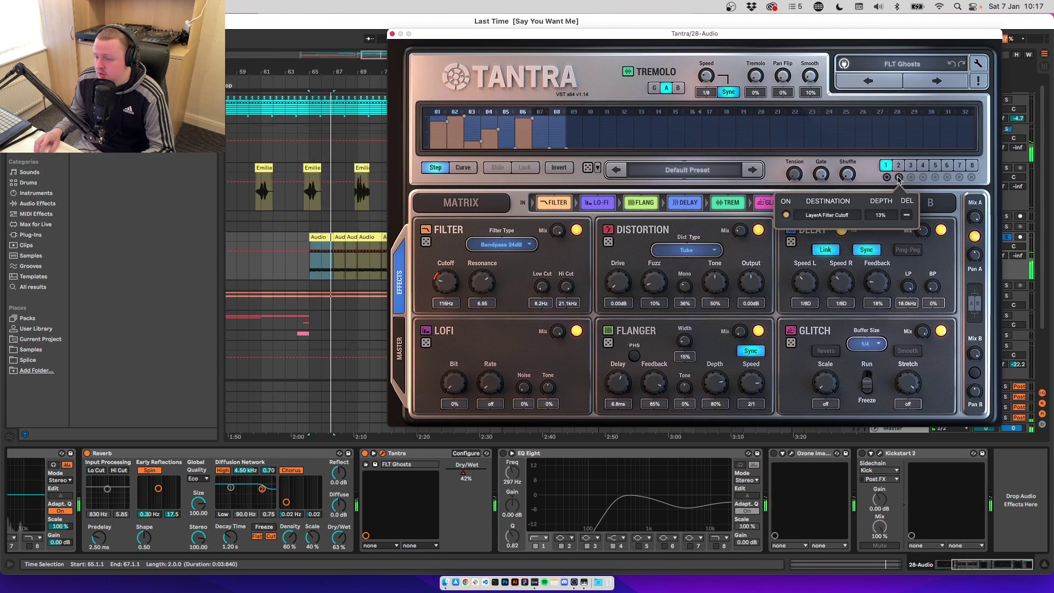
left_click(899, 166)
left_click(898, 167)
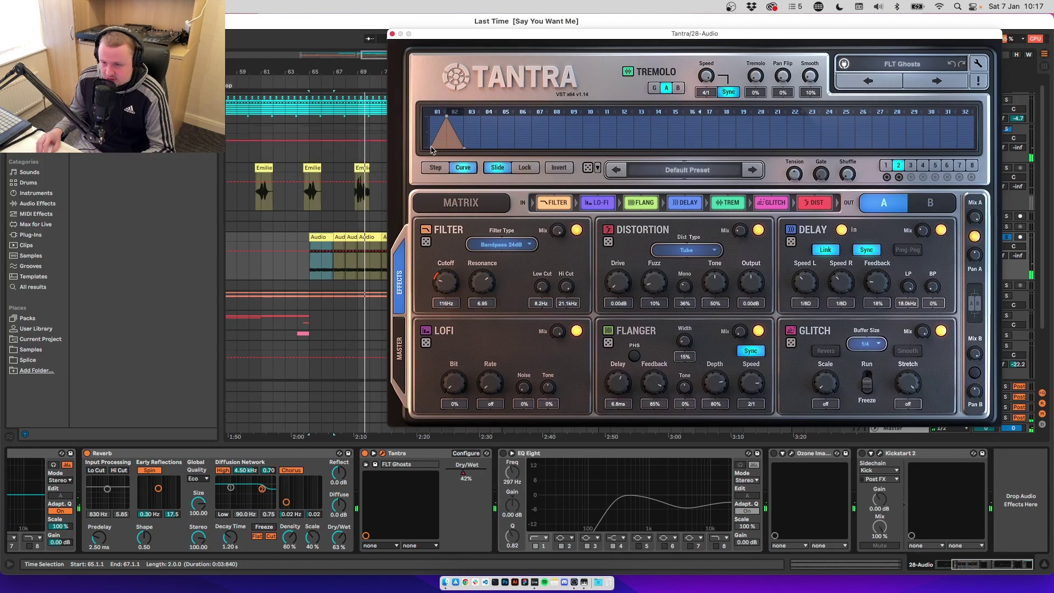
Recheck the cutoff modulation, then play the first resampled Audio clip from bar 65
left_click(356, 270, "shift")
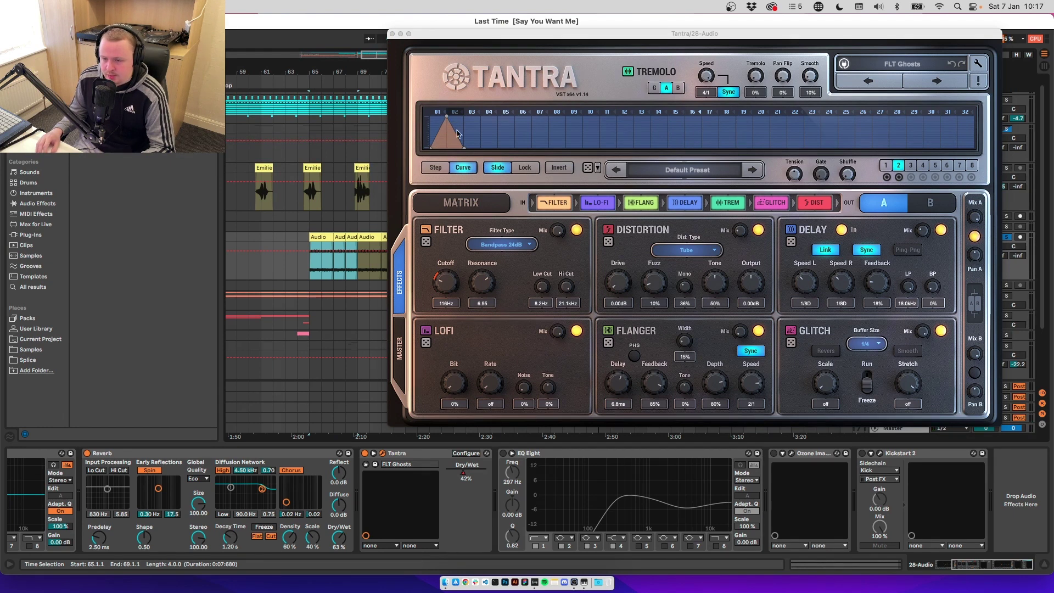
left_click_drag(360, 274, 397, 276)
left_click(347, 275)
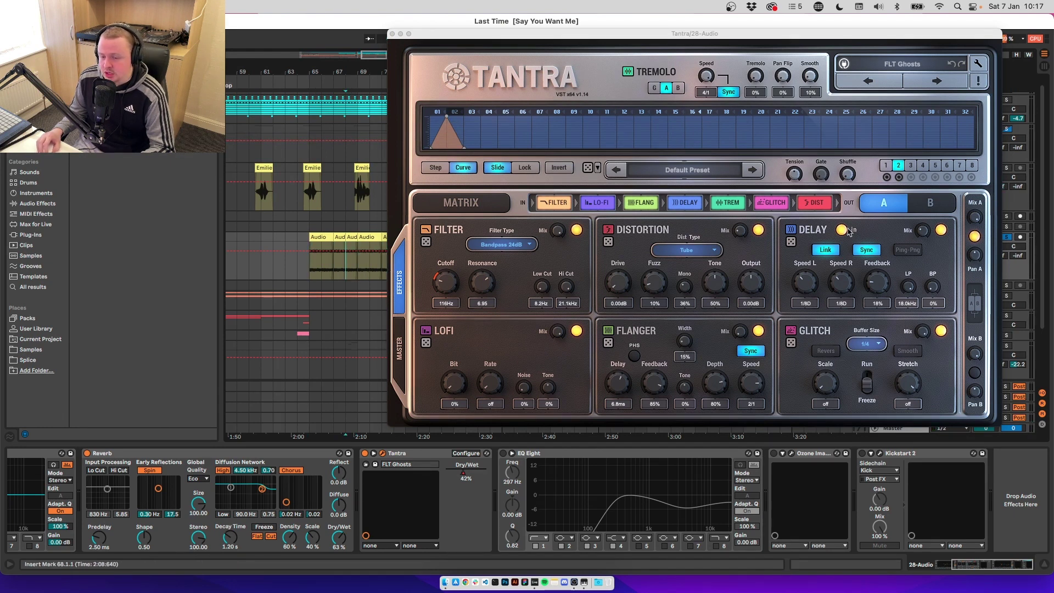
left_click(899, 177)
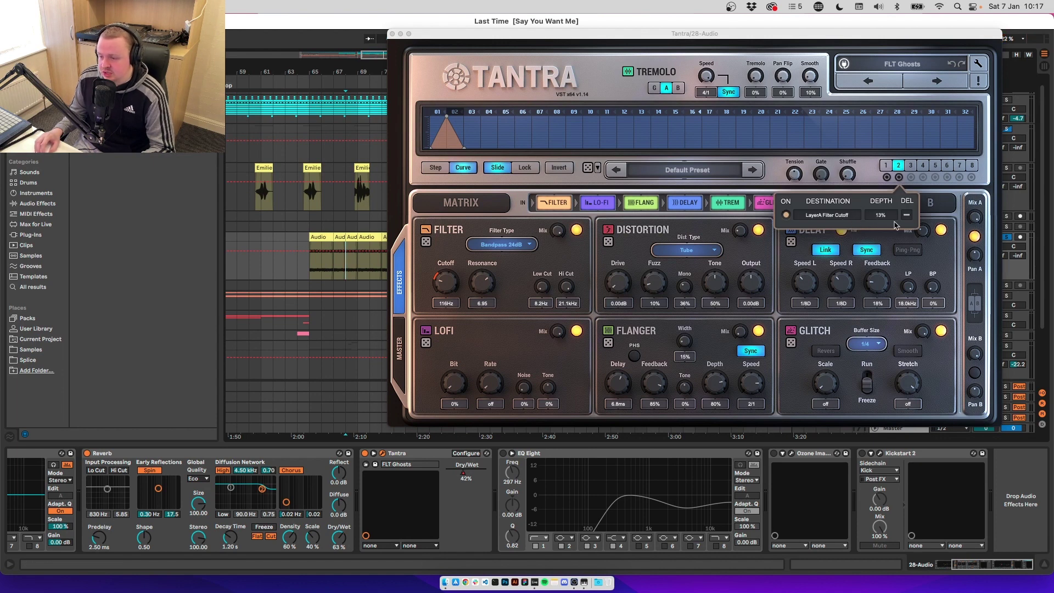
left_click(448, 92)
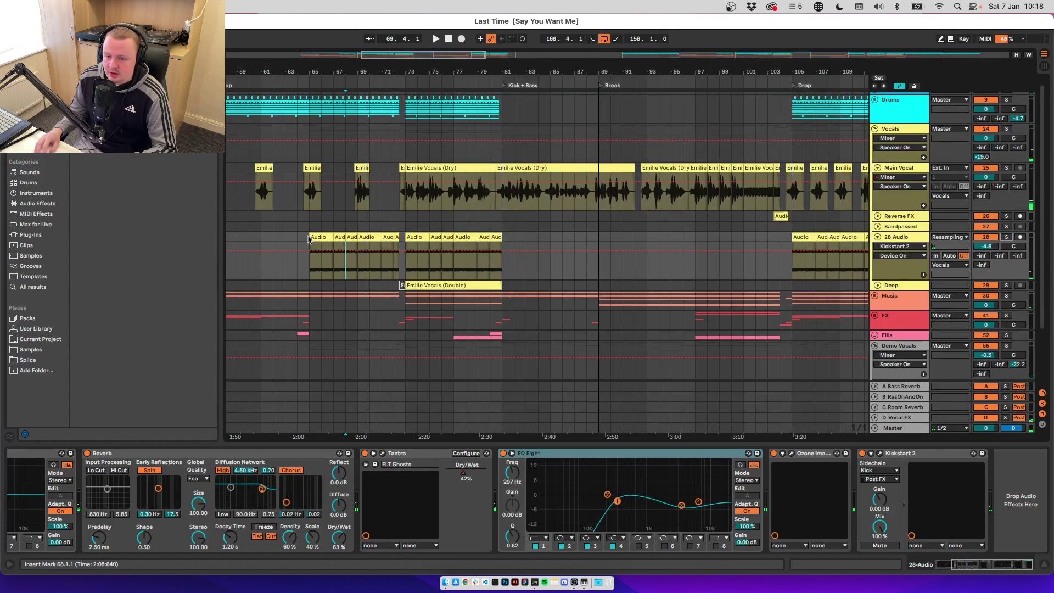
left_click(318, 237)
key("space")
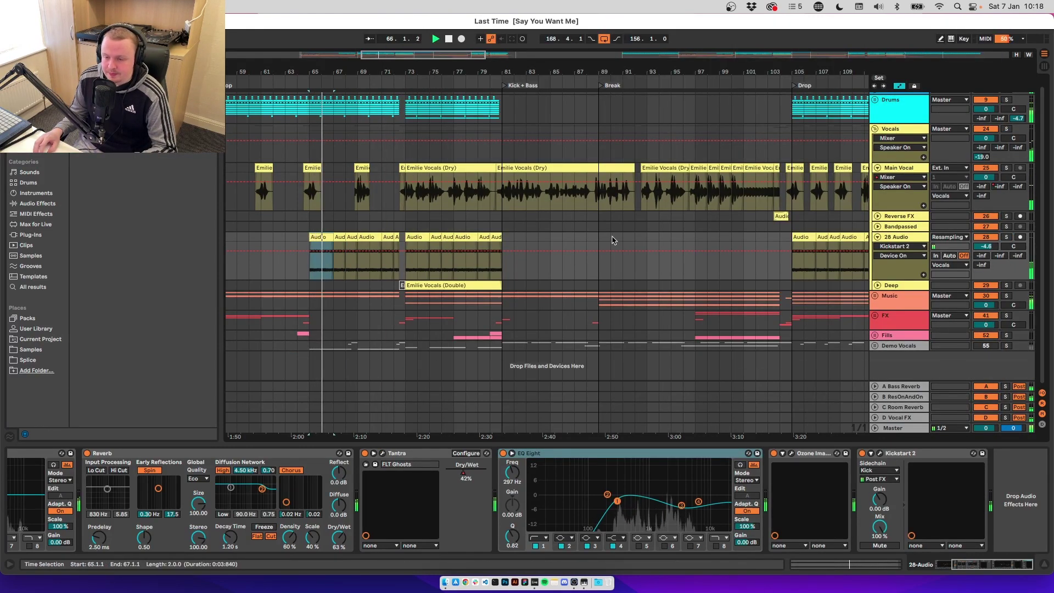
Check the Ozone Imager width display, then stop playback and fold the 28 Audio track
scroll(612, 240, "left", 2)
scroll(612, 240, "left", 2)
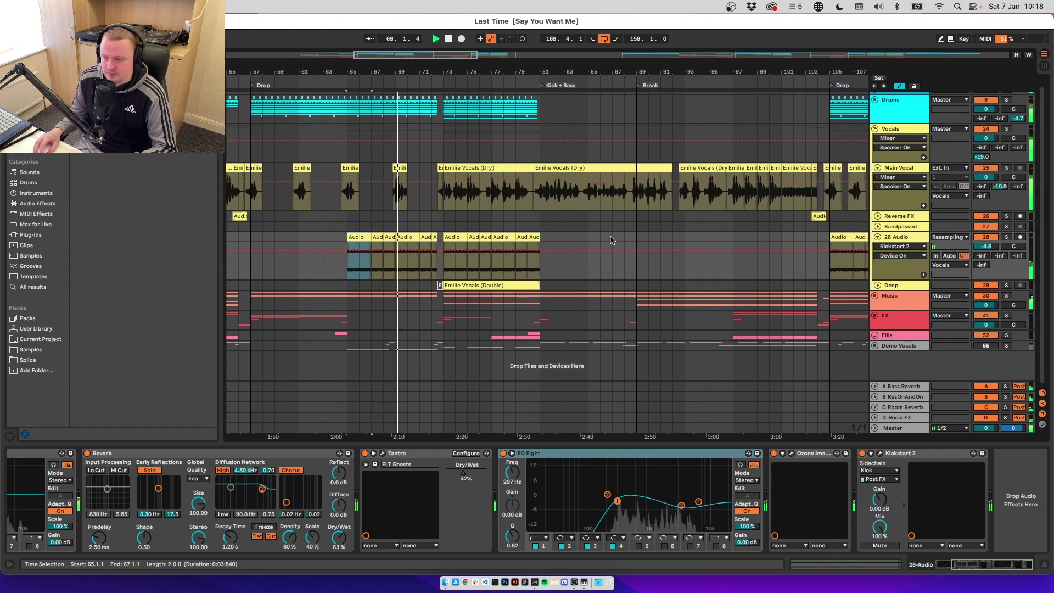
left_click(790, 453)
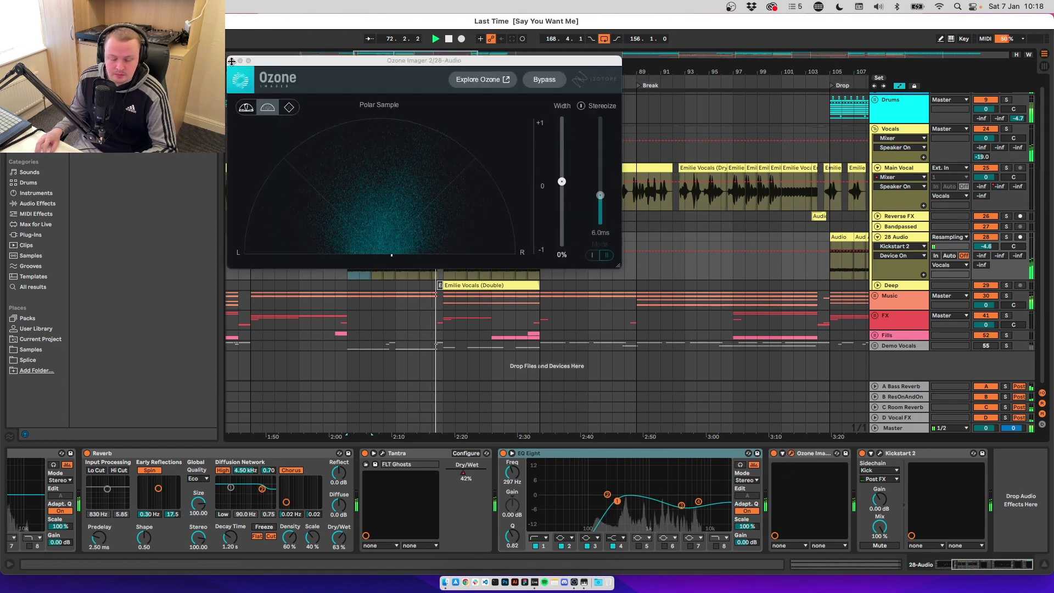
left_click(232, 61)
key("space")
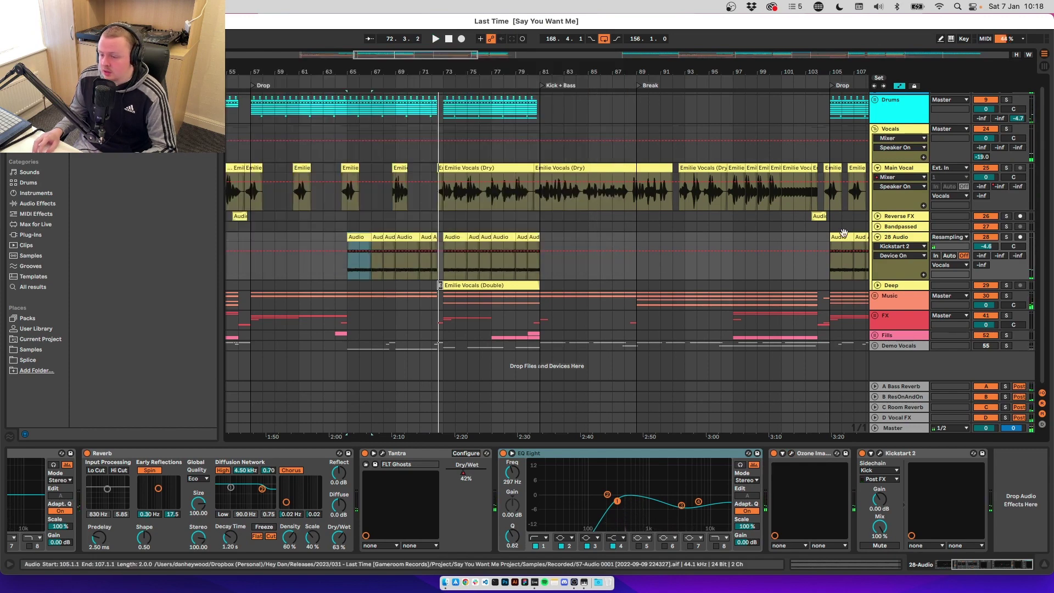
left_click(879, 237)
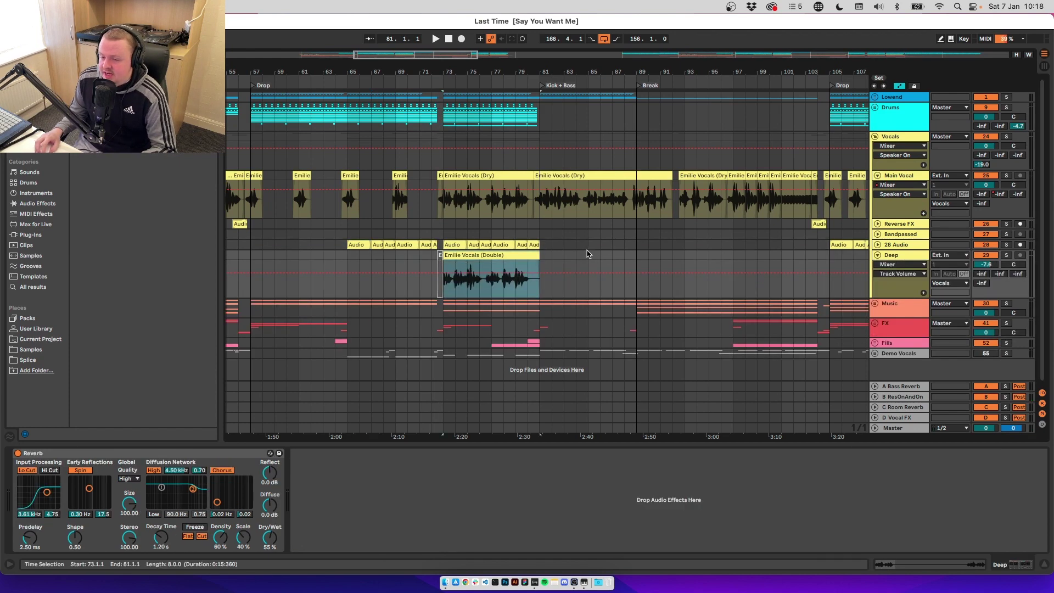
Show the Emilie Vocals (Double) clip details with its -12 st pitch and mark bar 73
scroll(587, 252, "right", 12)
scroll(588, 251, "left", 11)
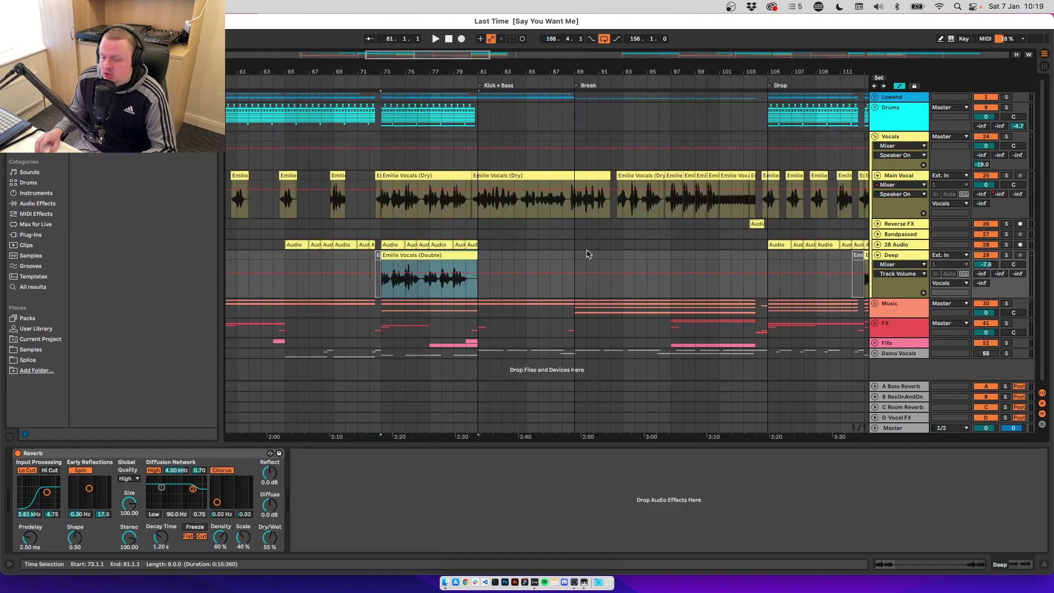
scroll(429, 228, "up", 3)
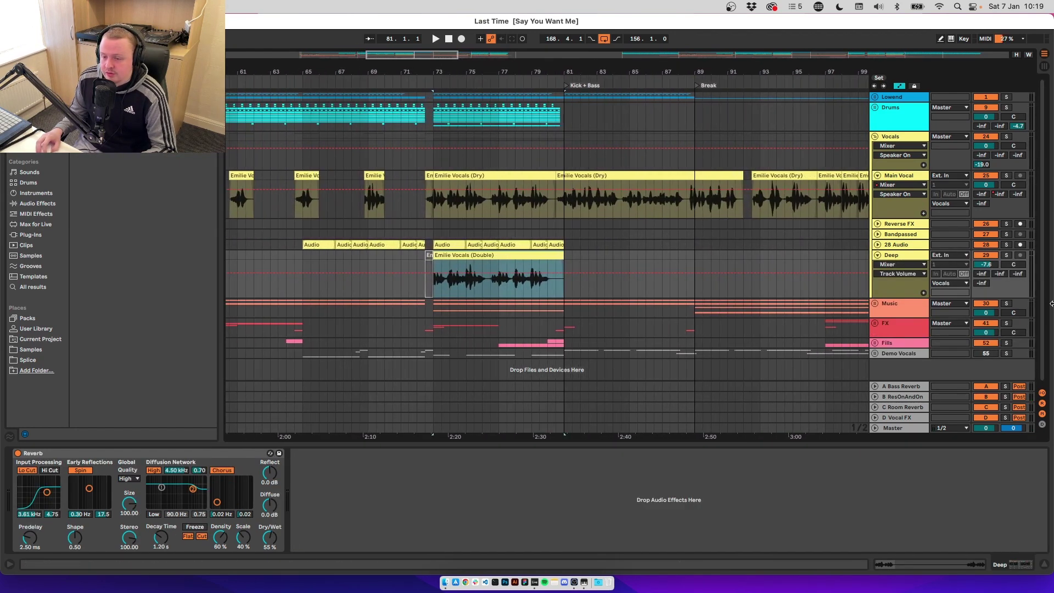
double_click(538, 254)
left_click(437, 199)
left_click_drag(436, 199, 560, 199)
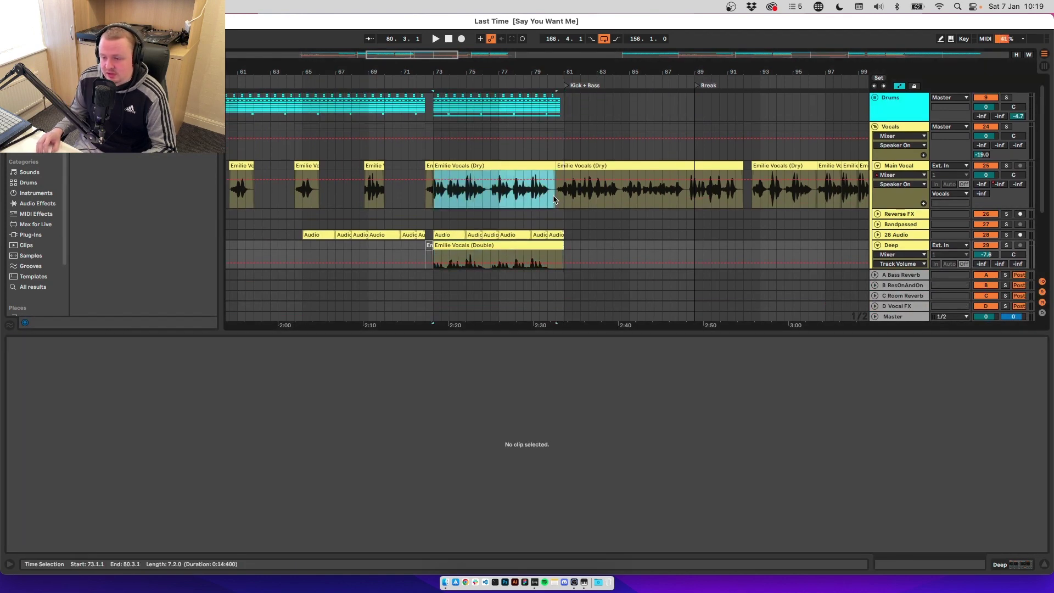
left_click(448, 262)
left_click(453, 246)
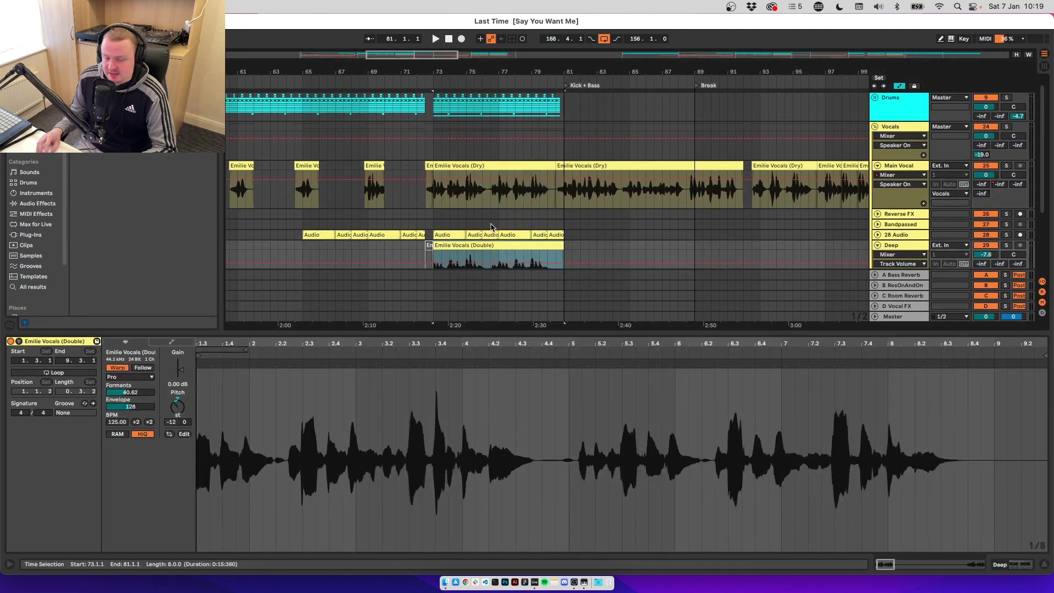
left_click(434, 220)
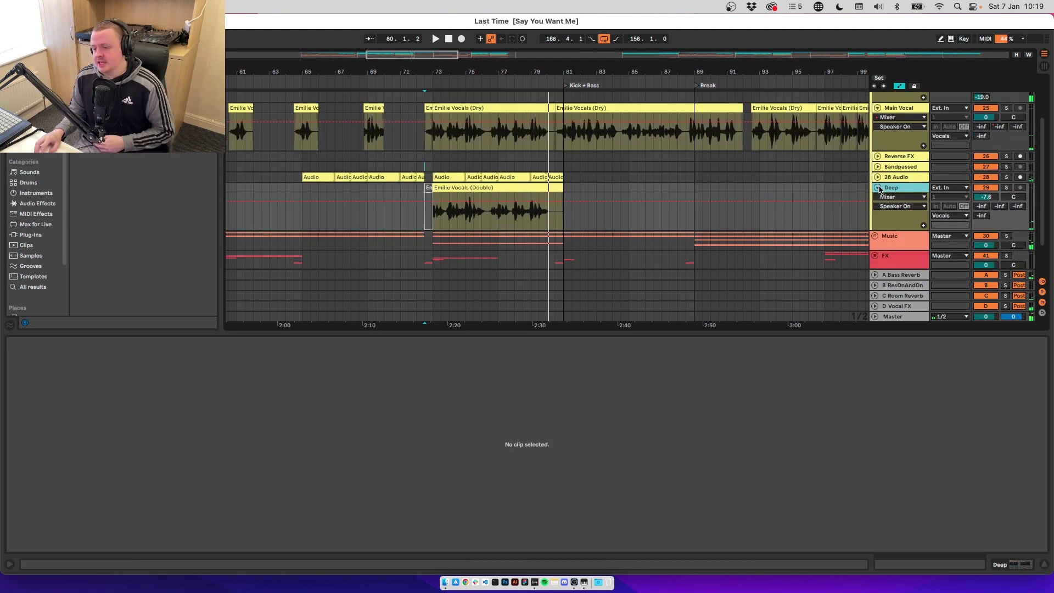
Solo the Deep track, play the octave-down double from bar 73, then unsolo it
left_click(877, 188)
left_click(877, 188)
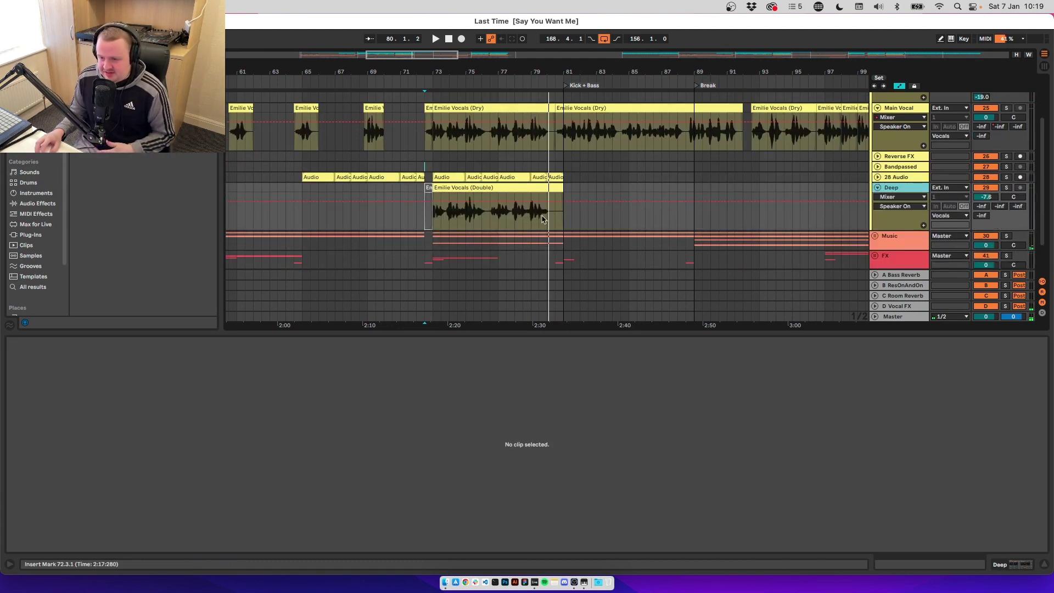
left_click(475, 196)
left_click(1006, 188)
key("space")
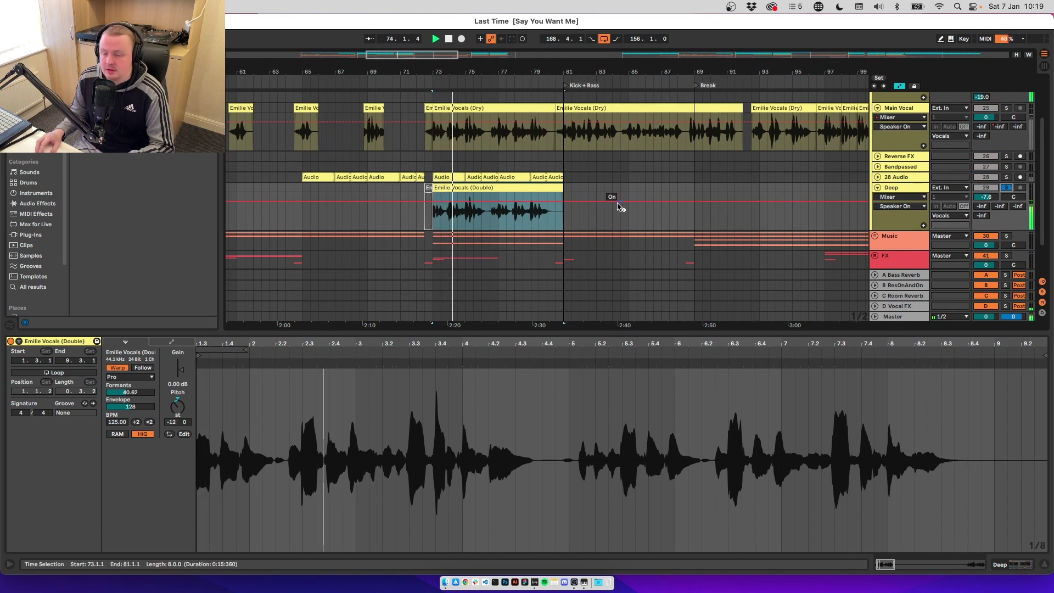
key("a")
left_click(889, 209)
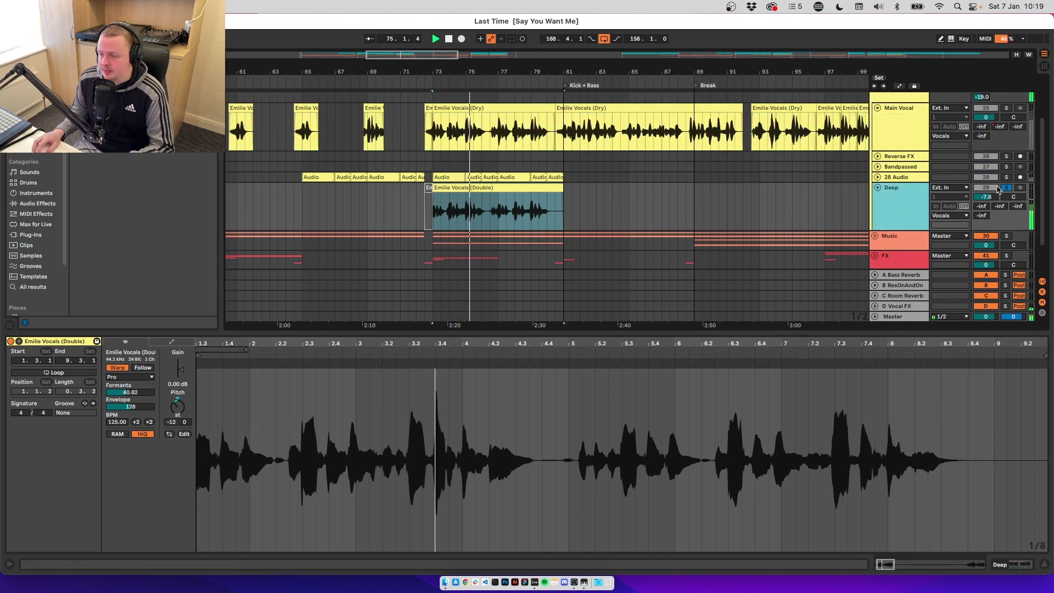
left_click(1006, 188)
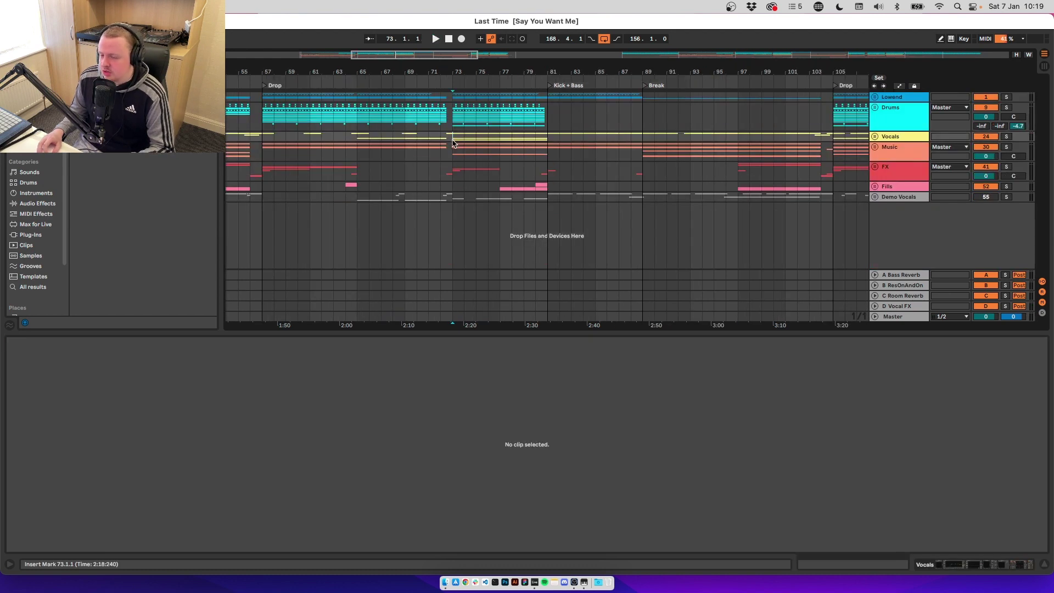
scroll(453, 144, "up", 5)
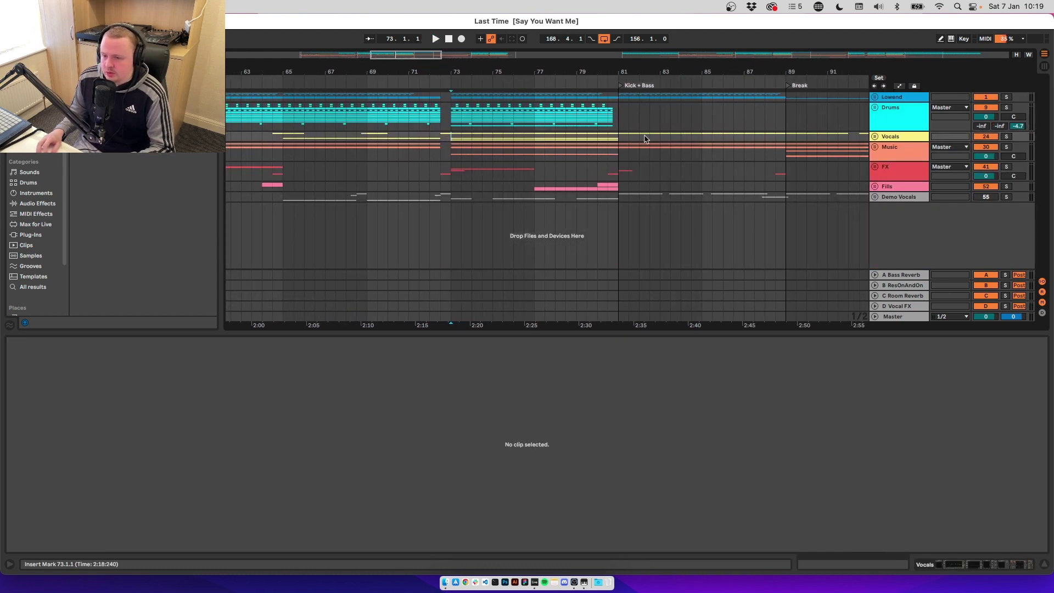
scroll(582, 149, "right", 3)
left_click(875, 136)
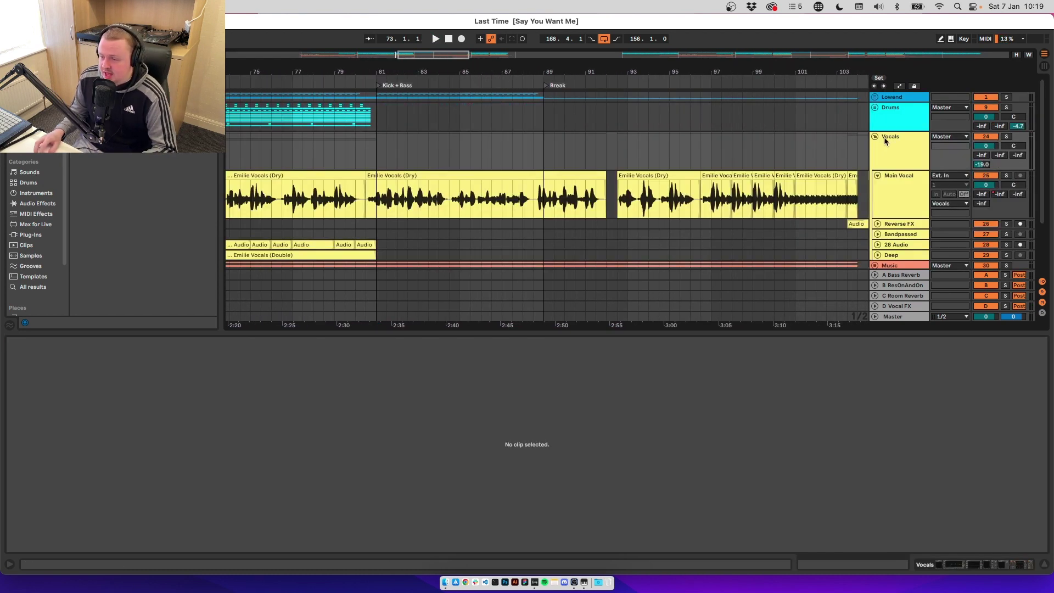
scroll(720, 165, "down", 5)
scroll(683, 197, "up", 3)
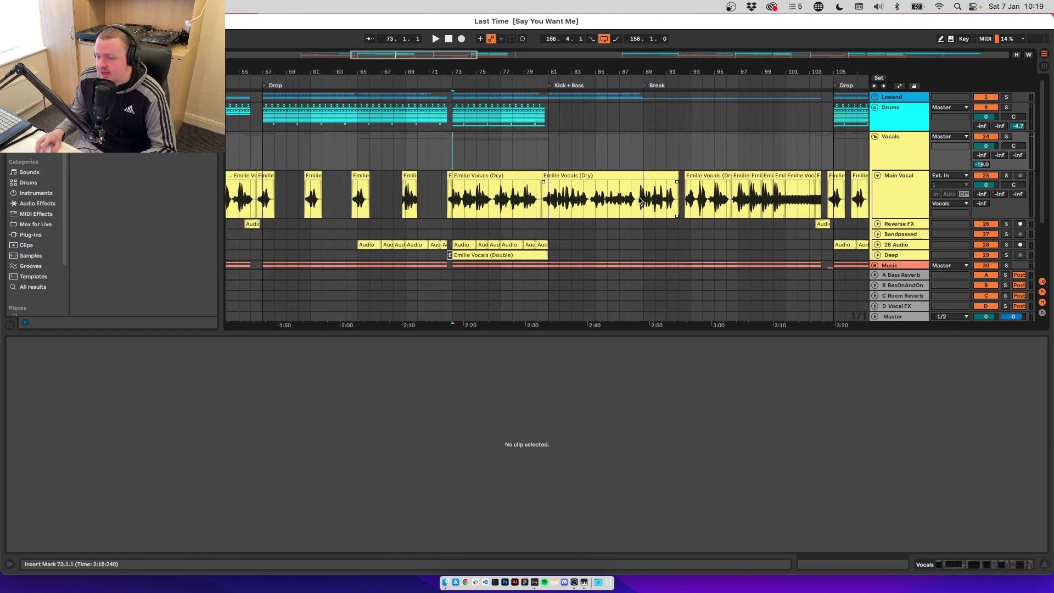
left_click(477, 177)
scroll(477, 176, "left", 10)
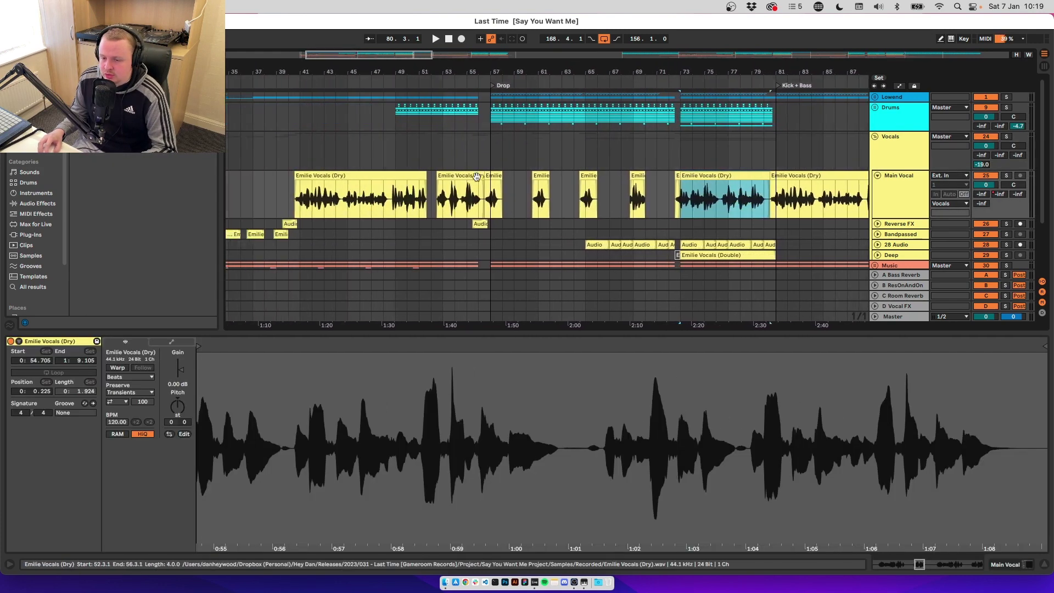
scroll(479, 175, "right", 4)
scroll(479, 175, "right", 5)
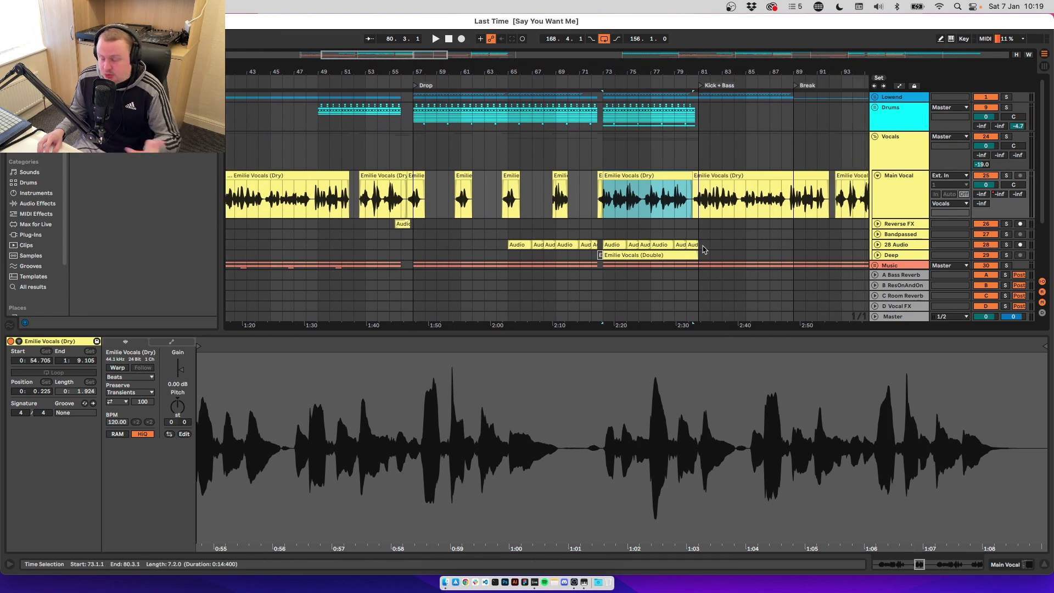
left_click(507, 205)
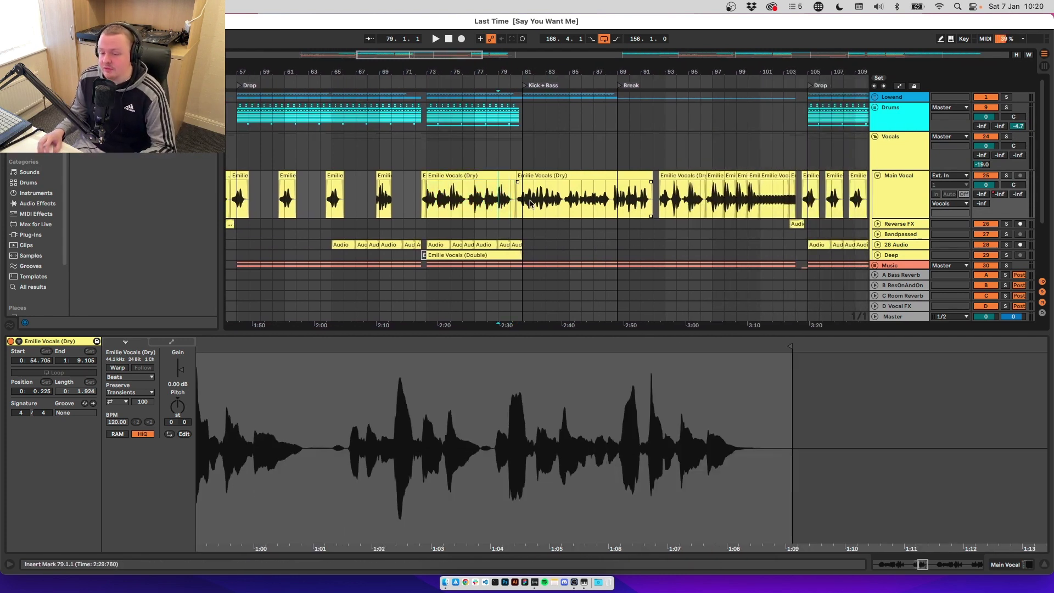
scroll(507, 205, "right", 2)
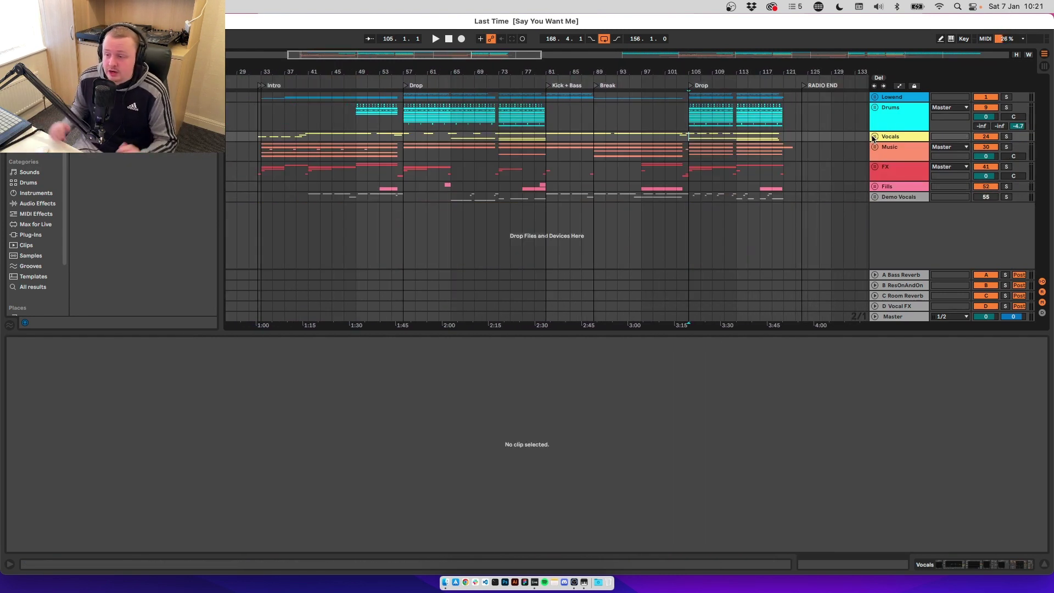